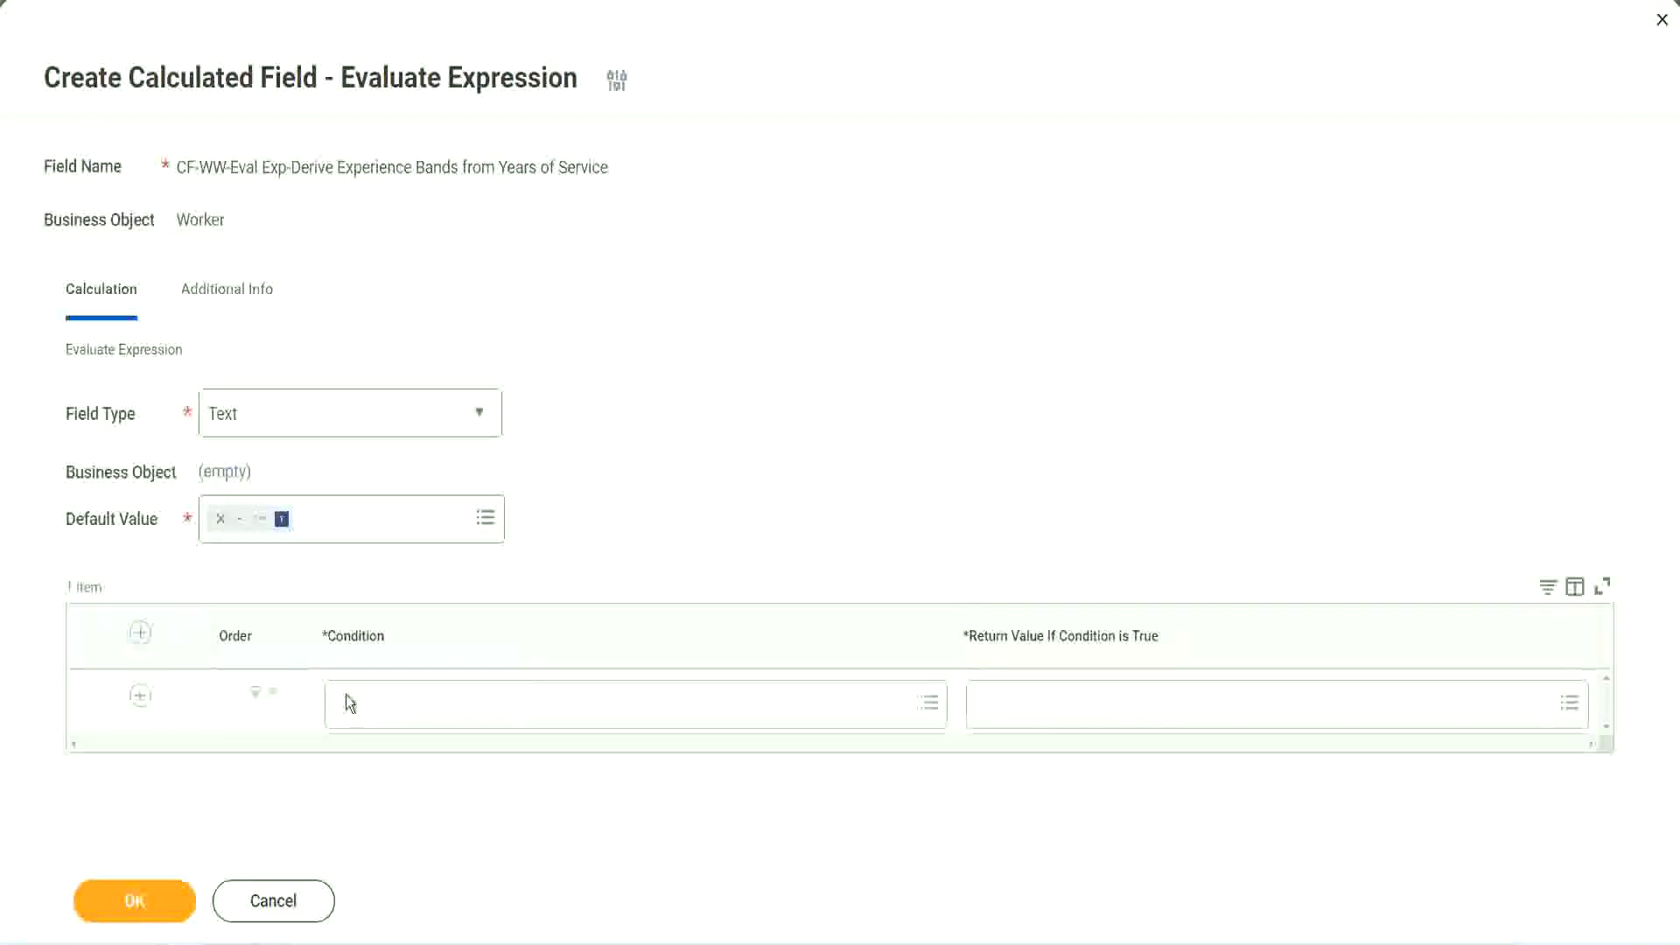
Step: Copy the Field 1 name 'CF-WW-TF-Length of Service between 0 and 7 years' from the Notepad++ notes
click(396, 704)
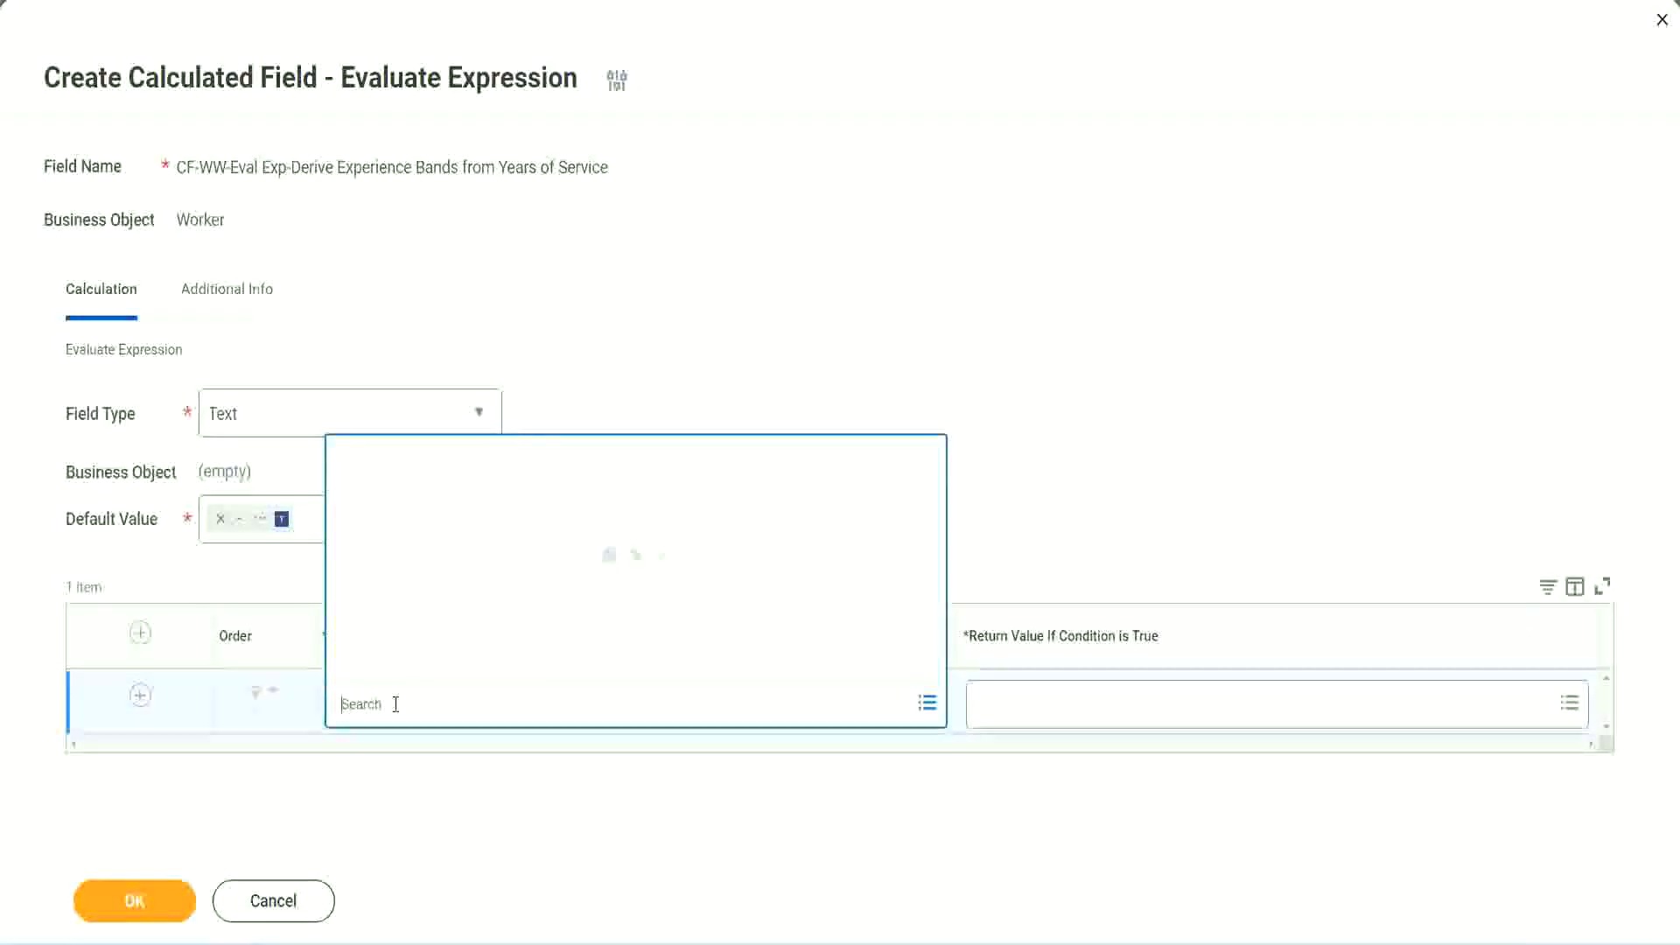
click(642, 390)
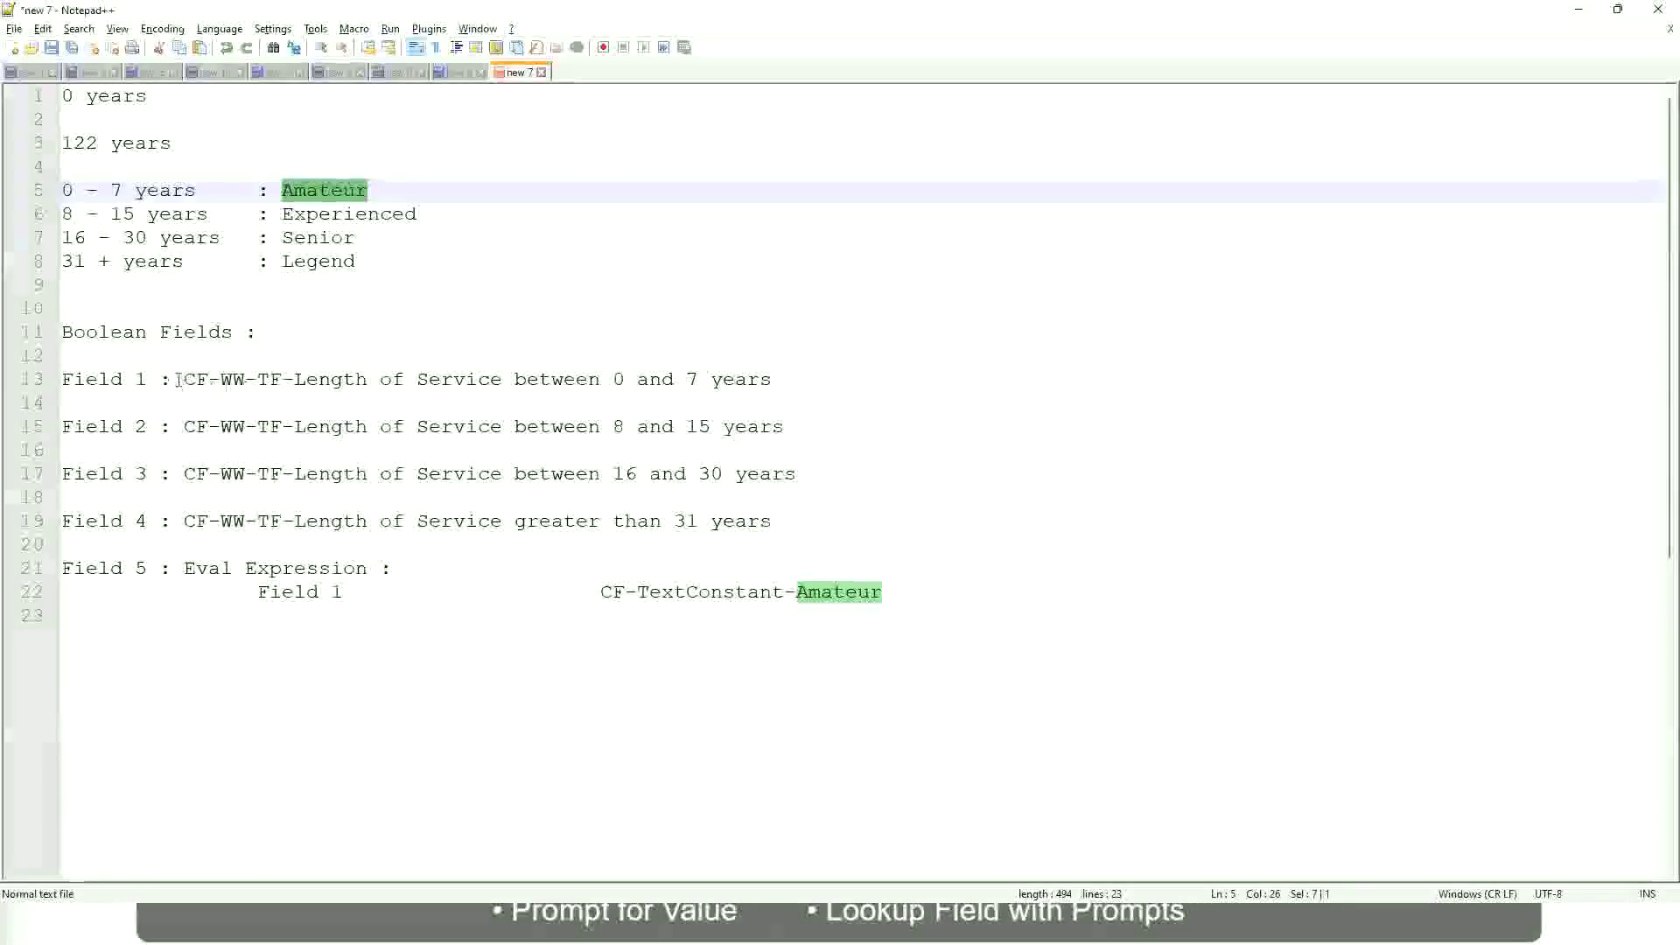
drag(184, 379, 773, 386)
key(ctrl+c)
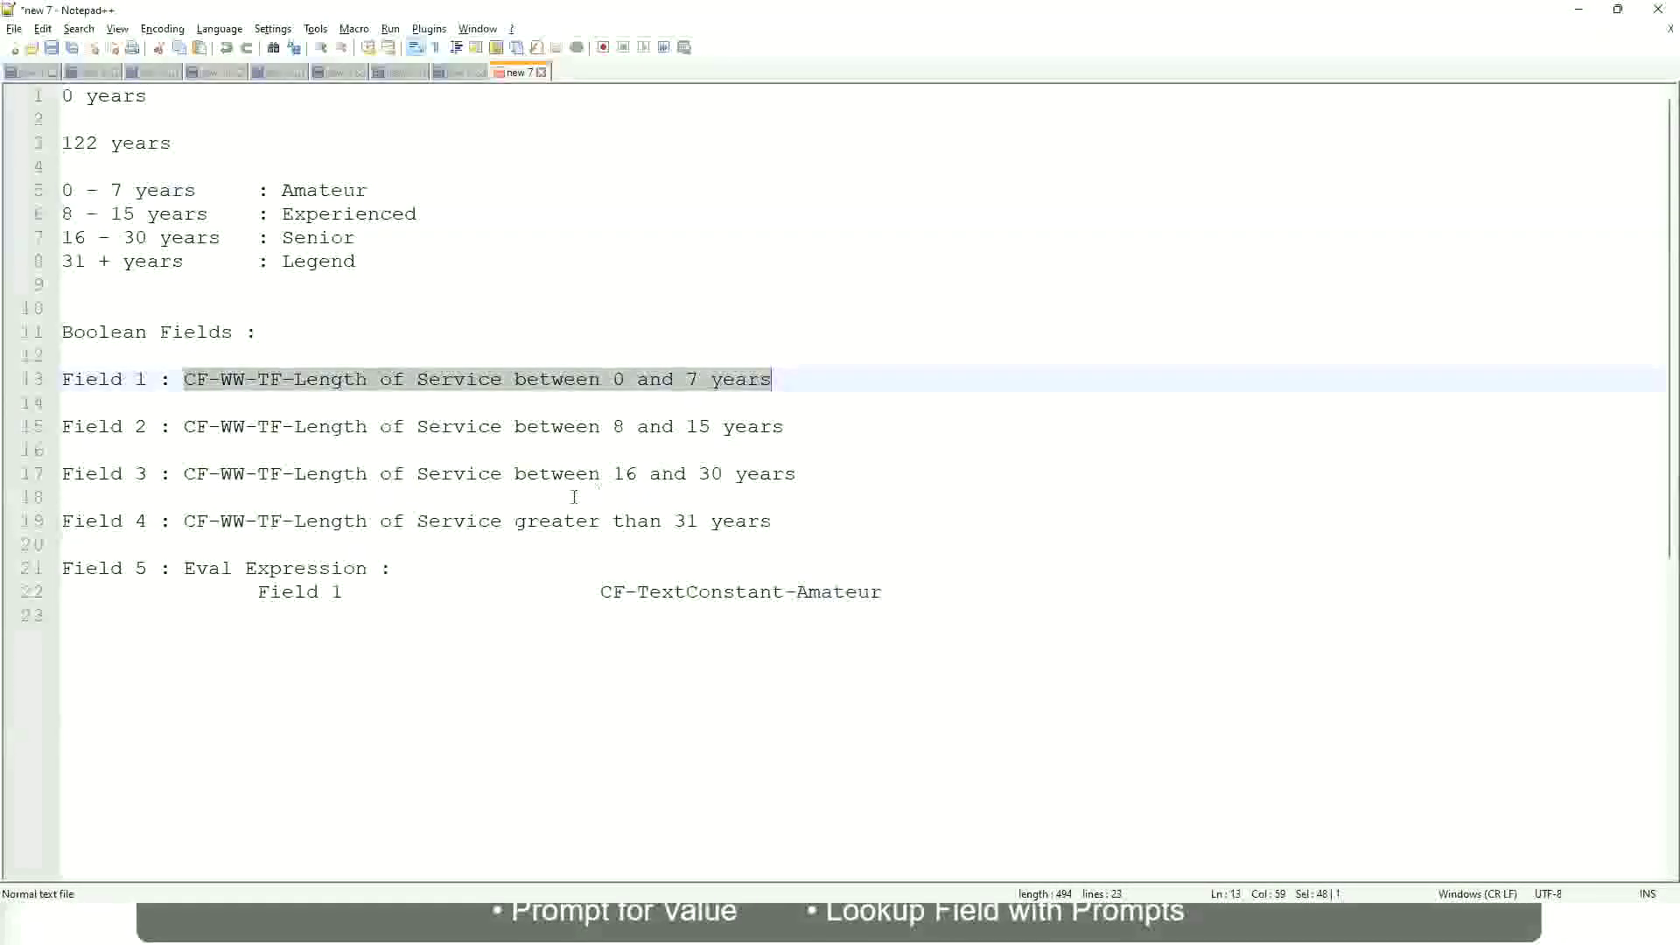
Step: Paste and select CF-WW-TF-Length of Service between 0 and 7 years as row 1's condition
key(alt+Tab)
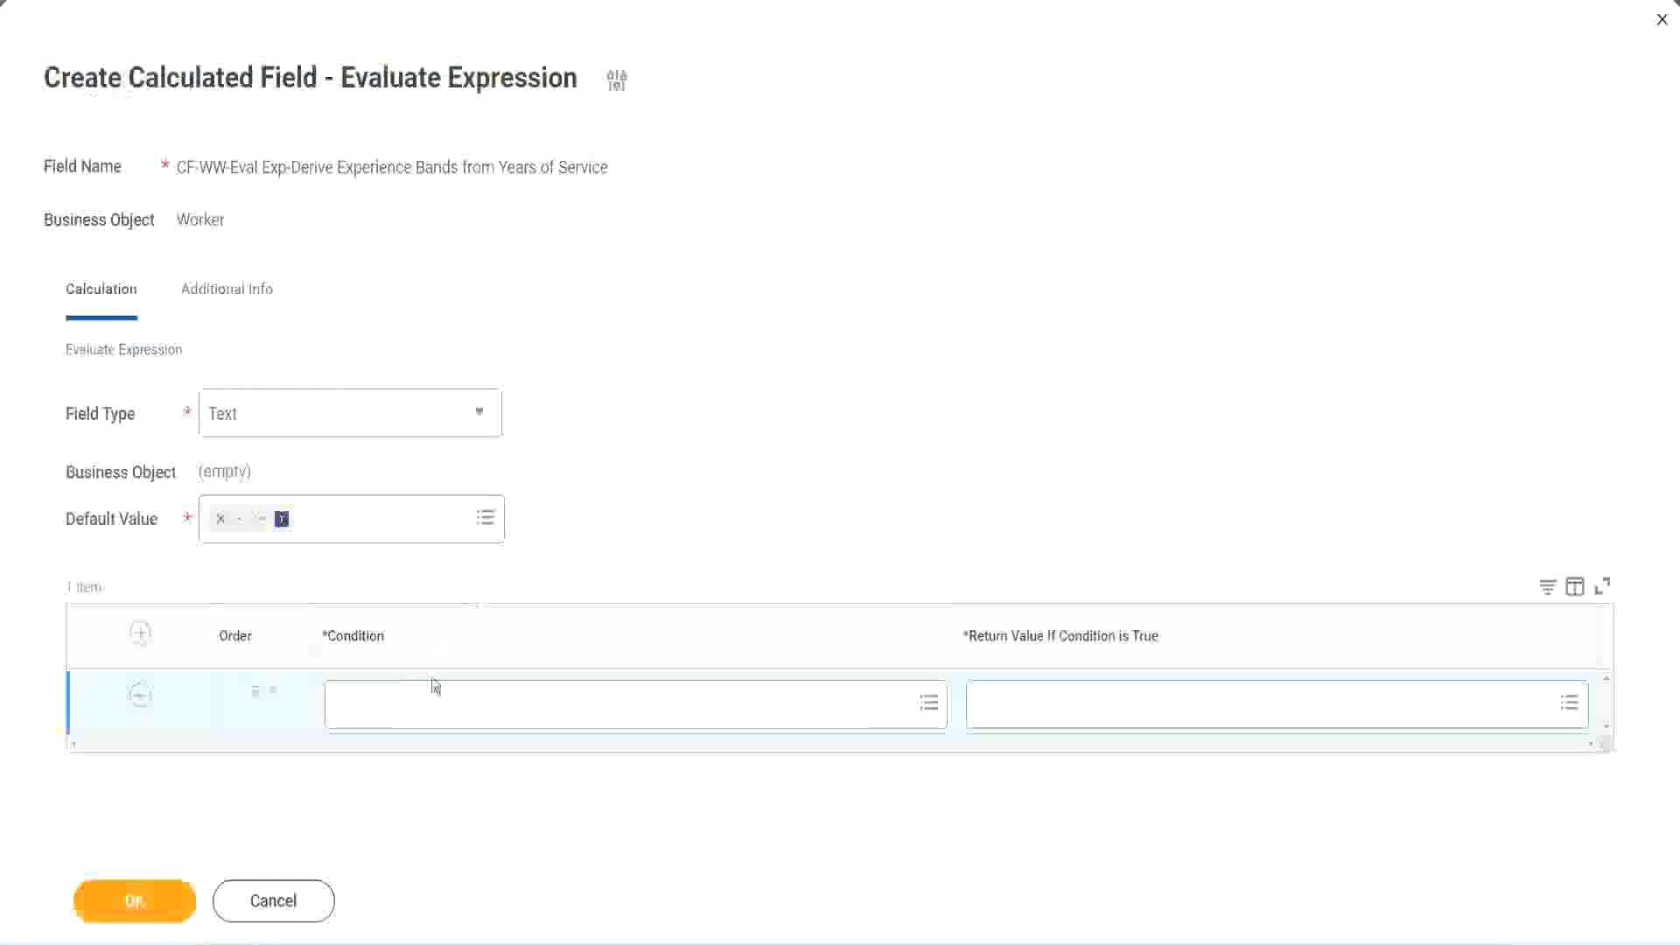
click(428, 710)
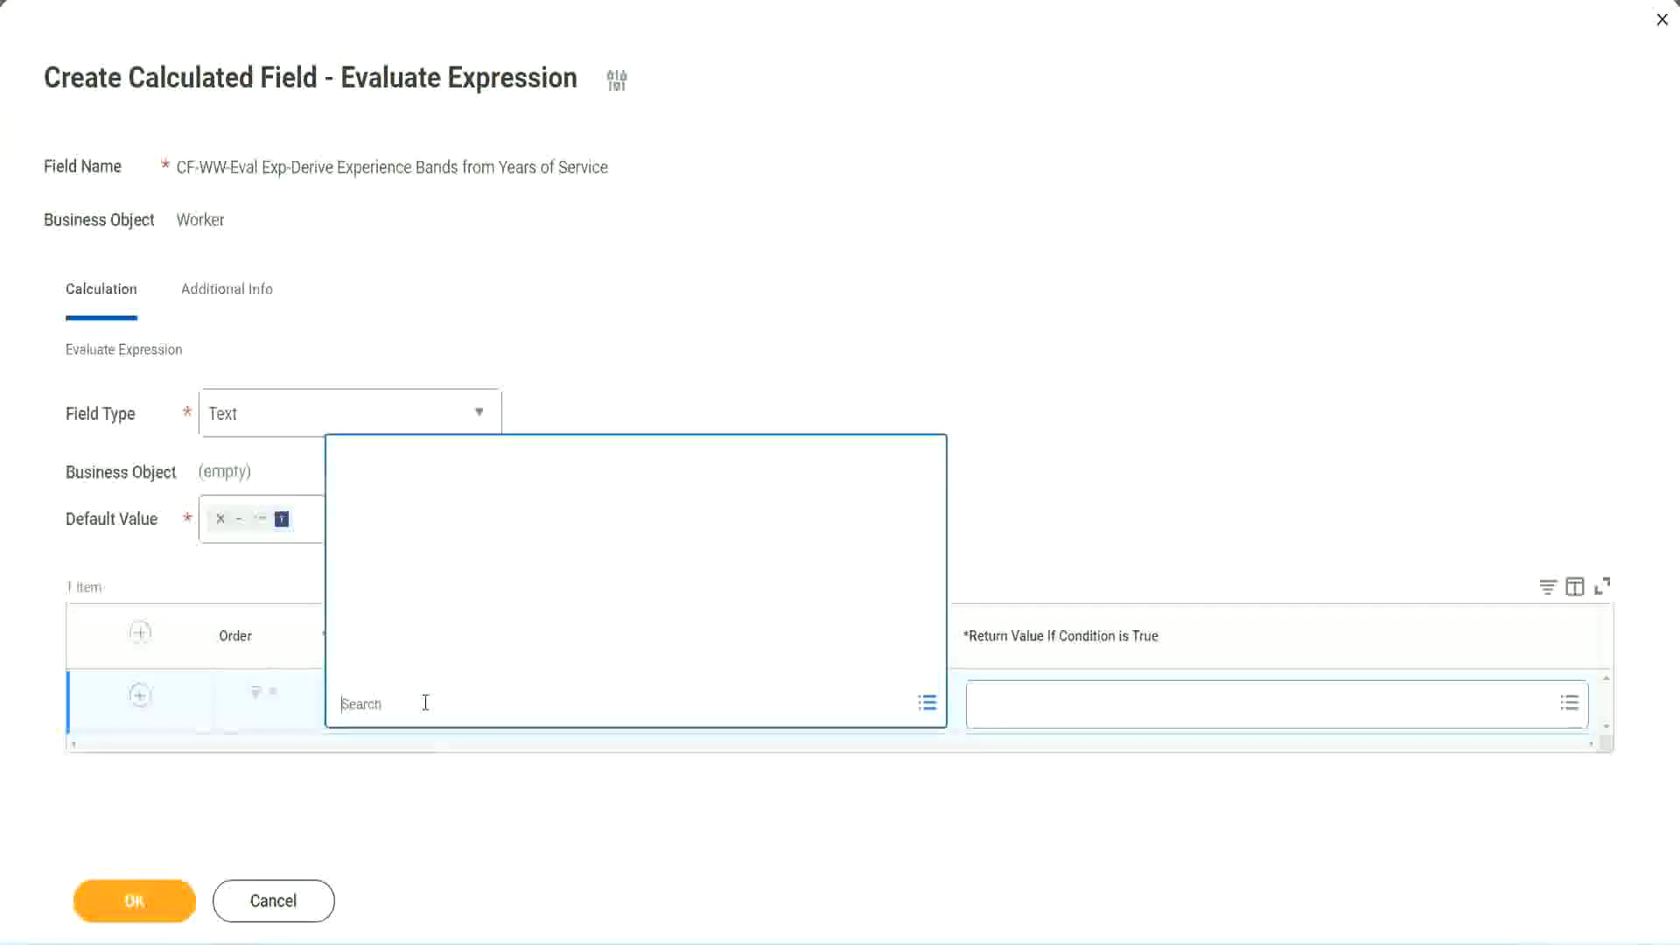
key(ctrl+v)
key(Return)
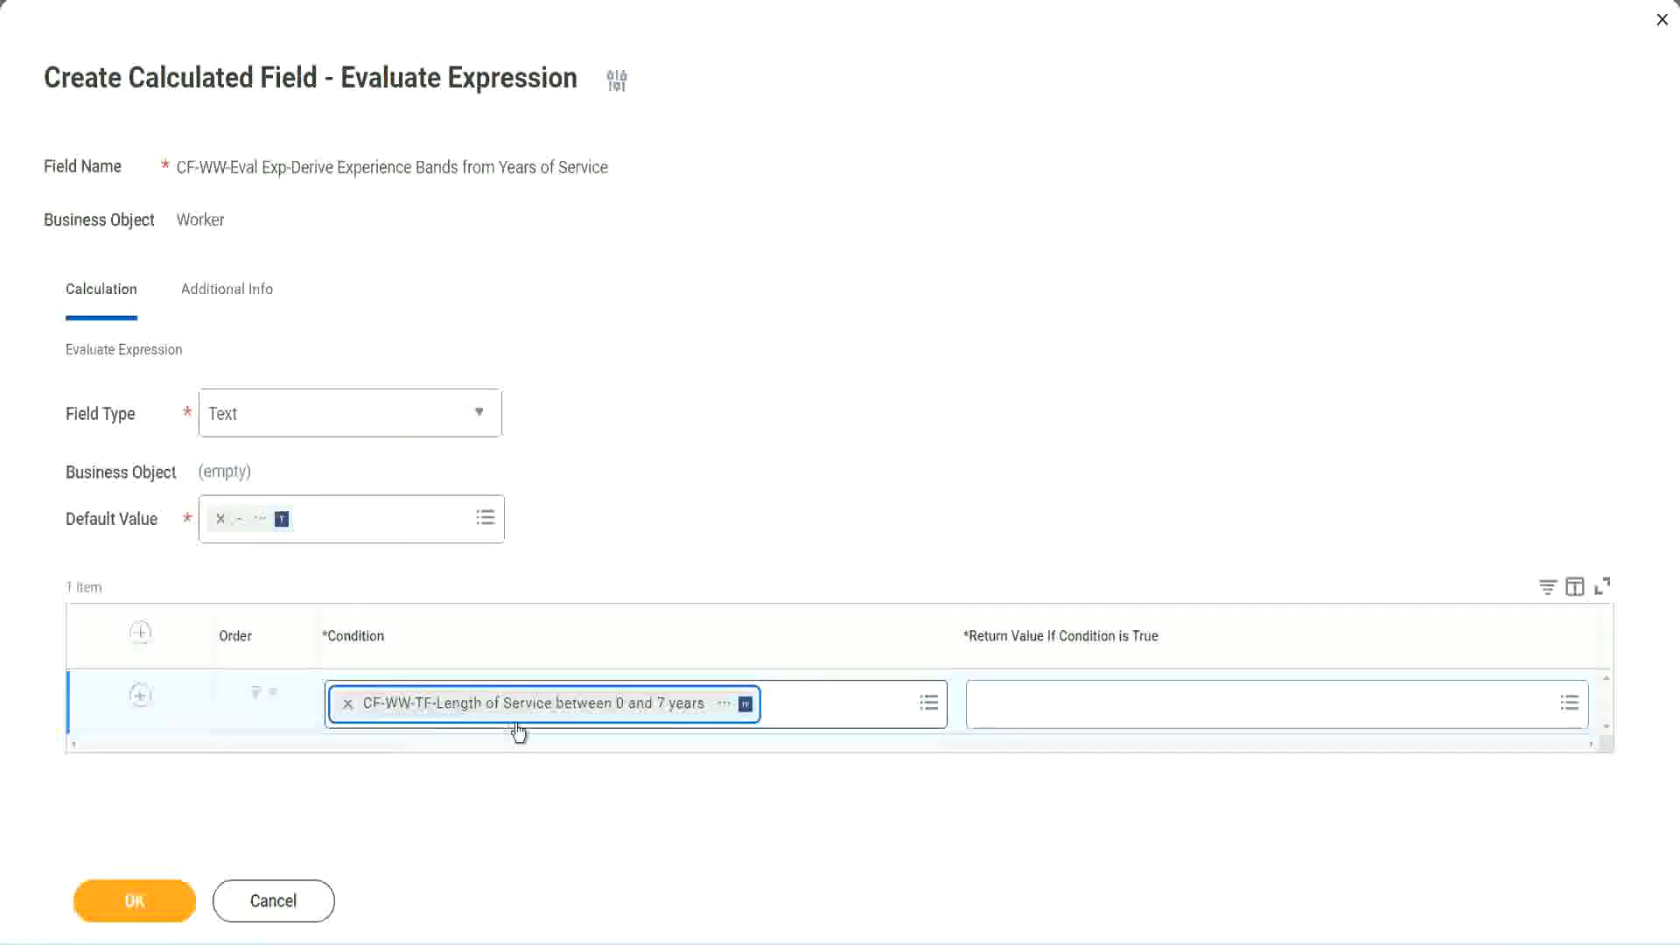
click(775, 485)
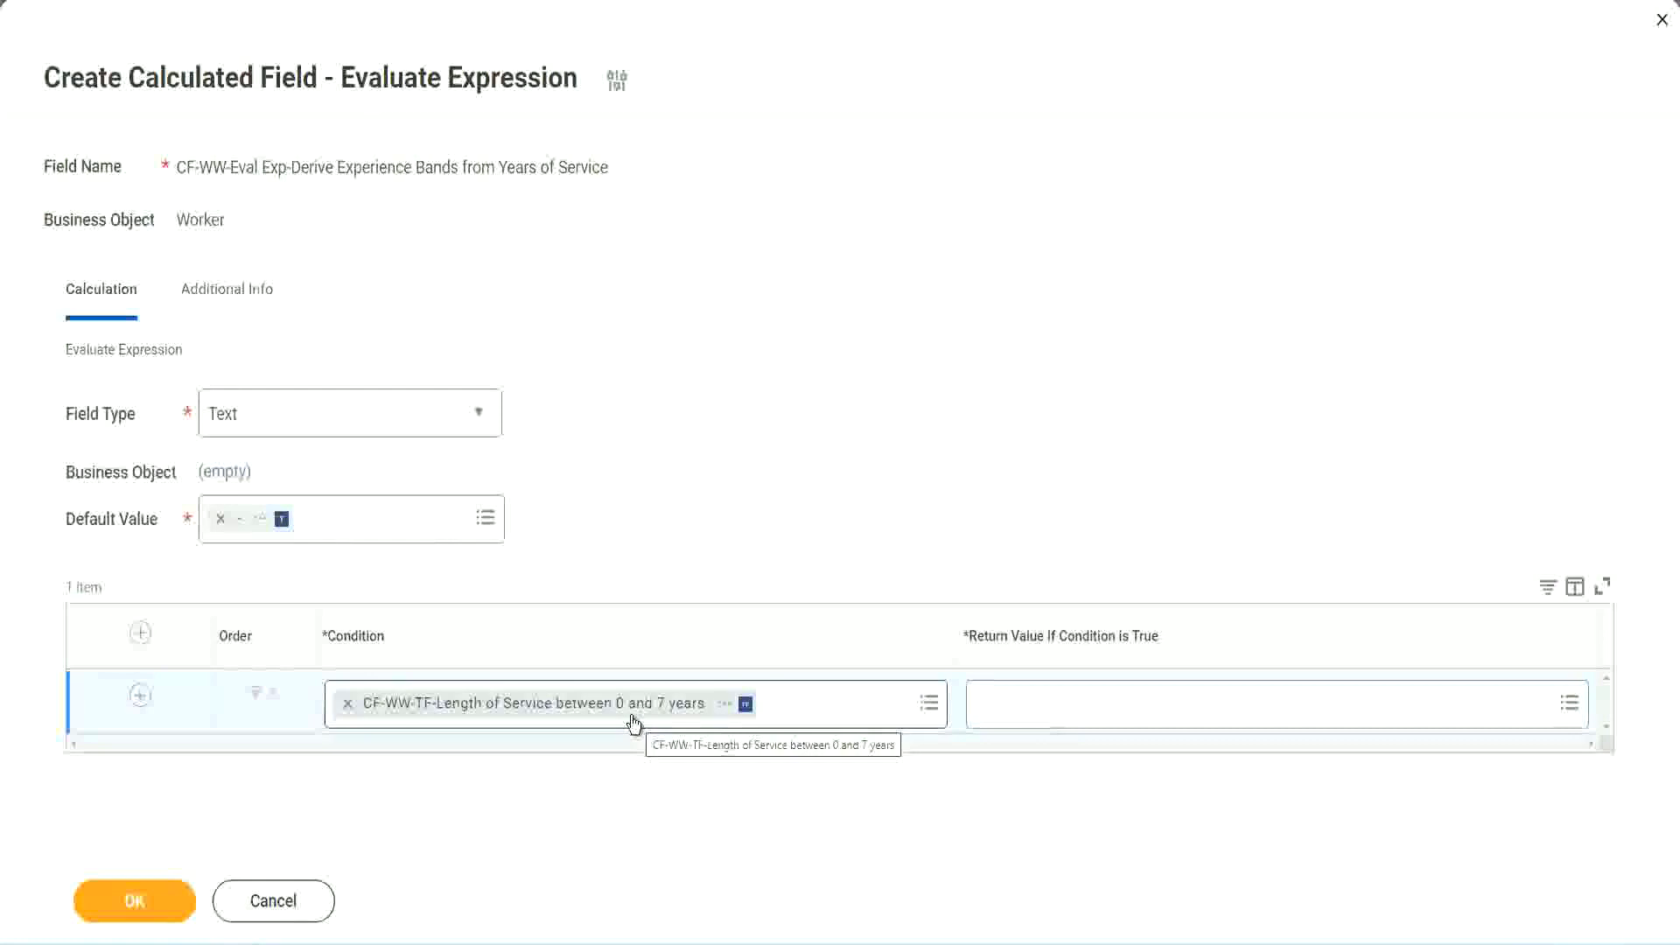
click(1094, 714)
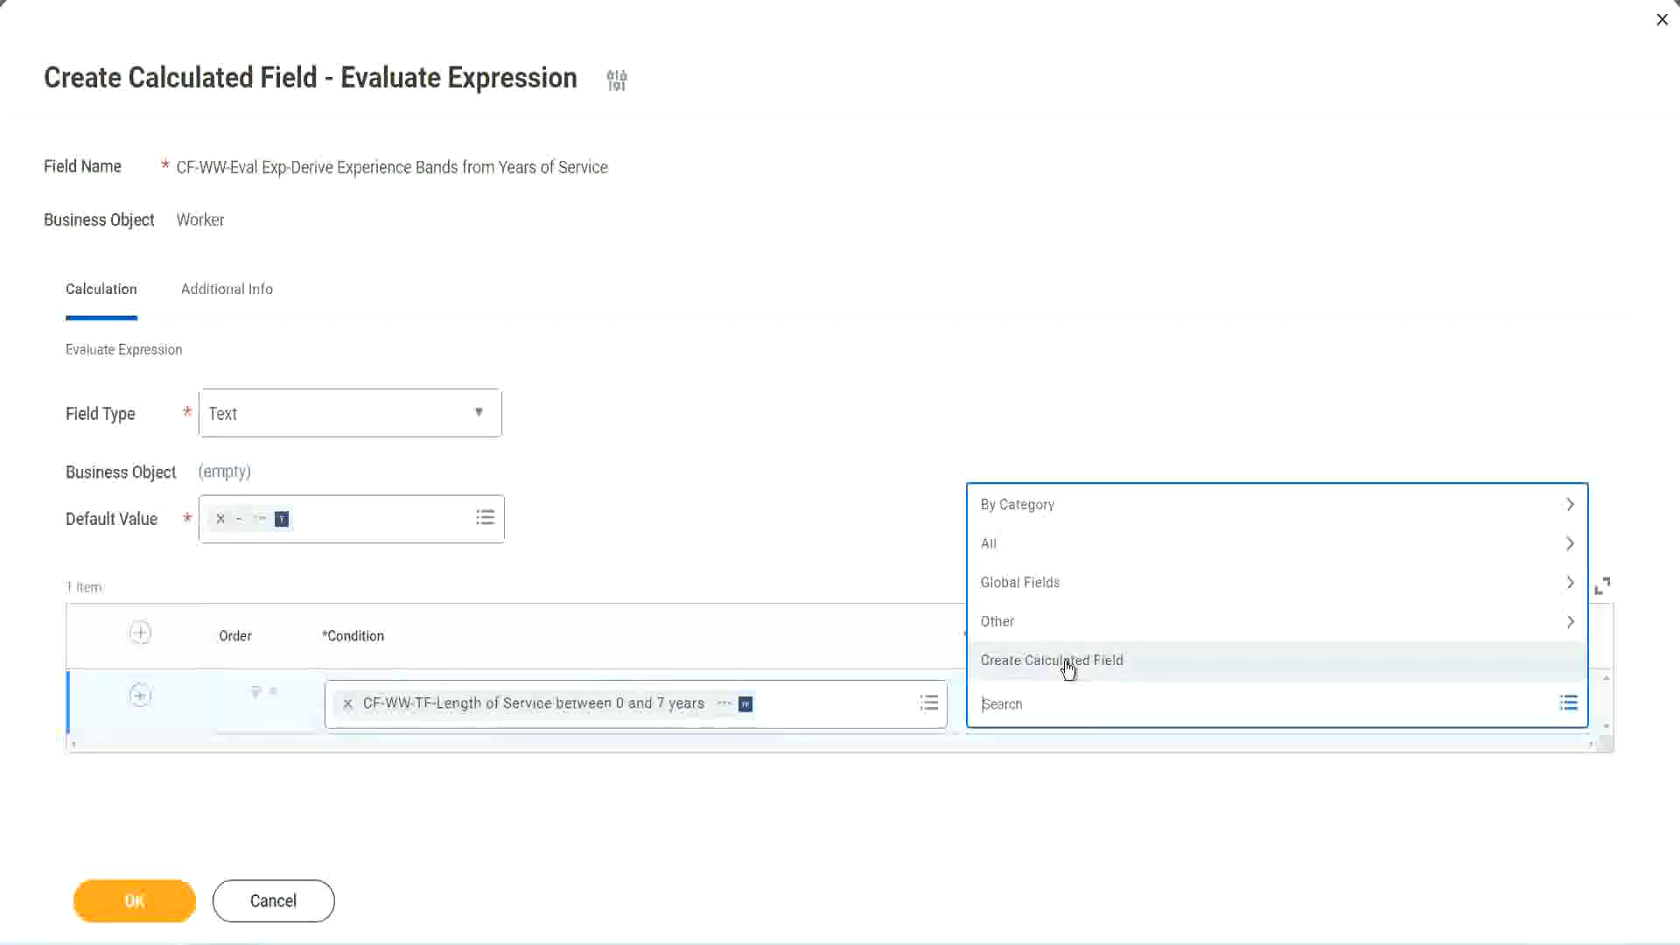
click(975, 437)
click(1011, 712)
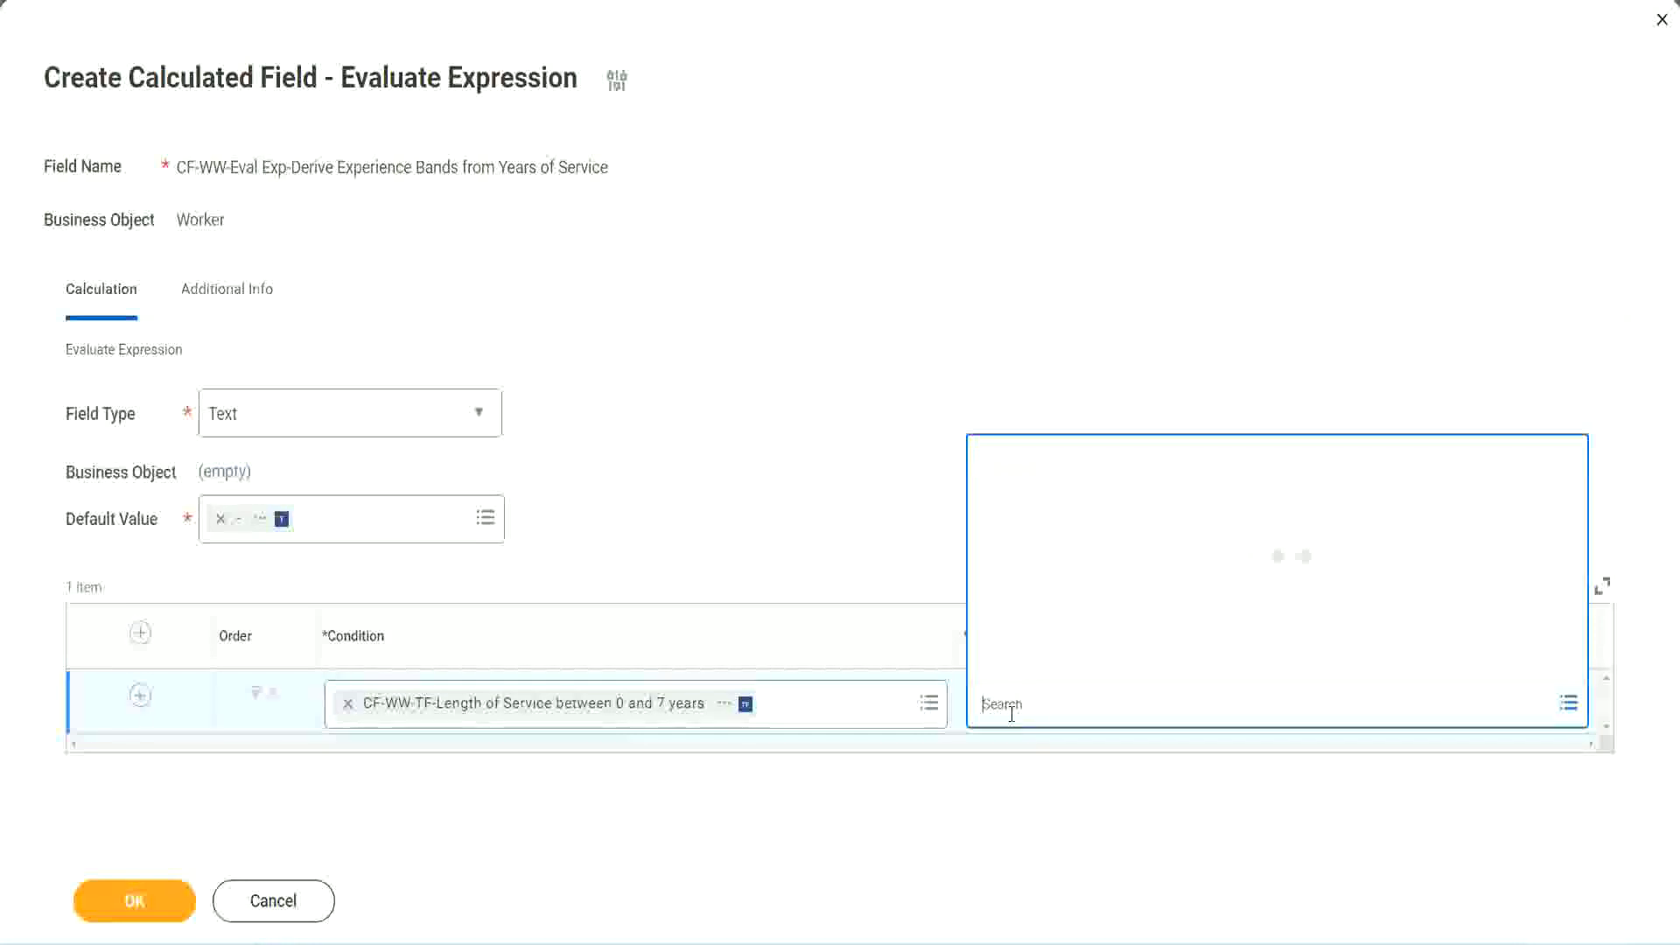
text(Amaterue)
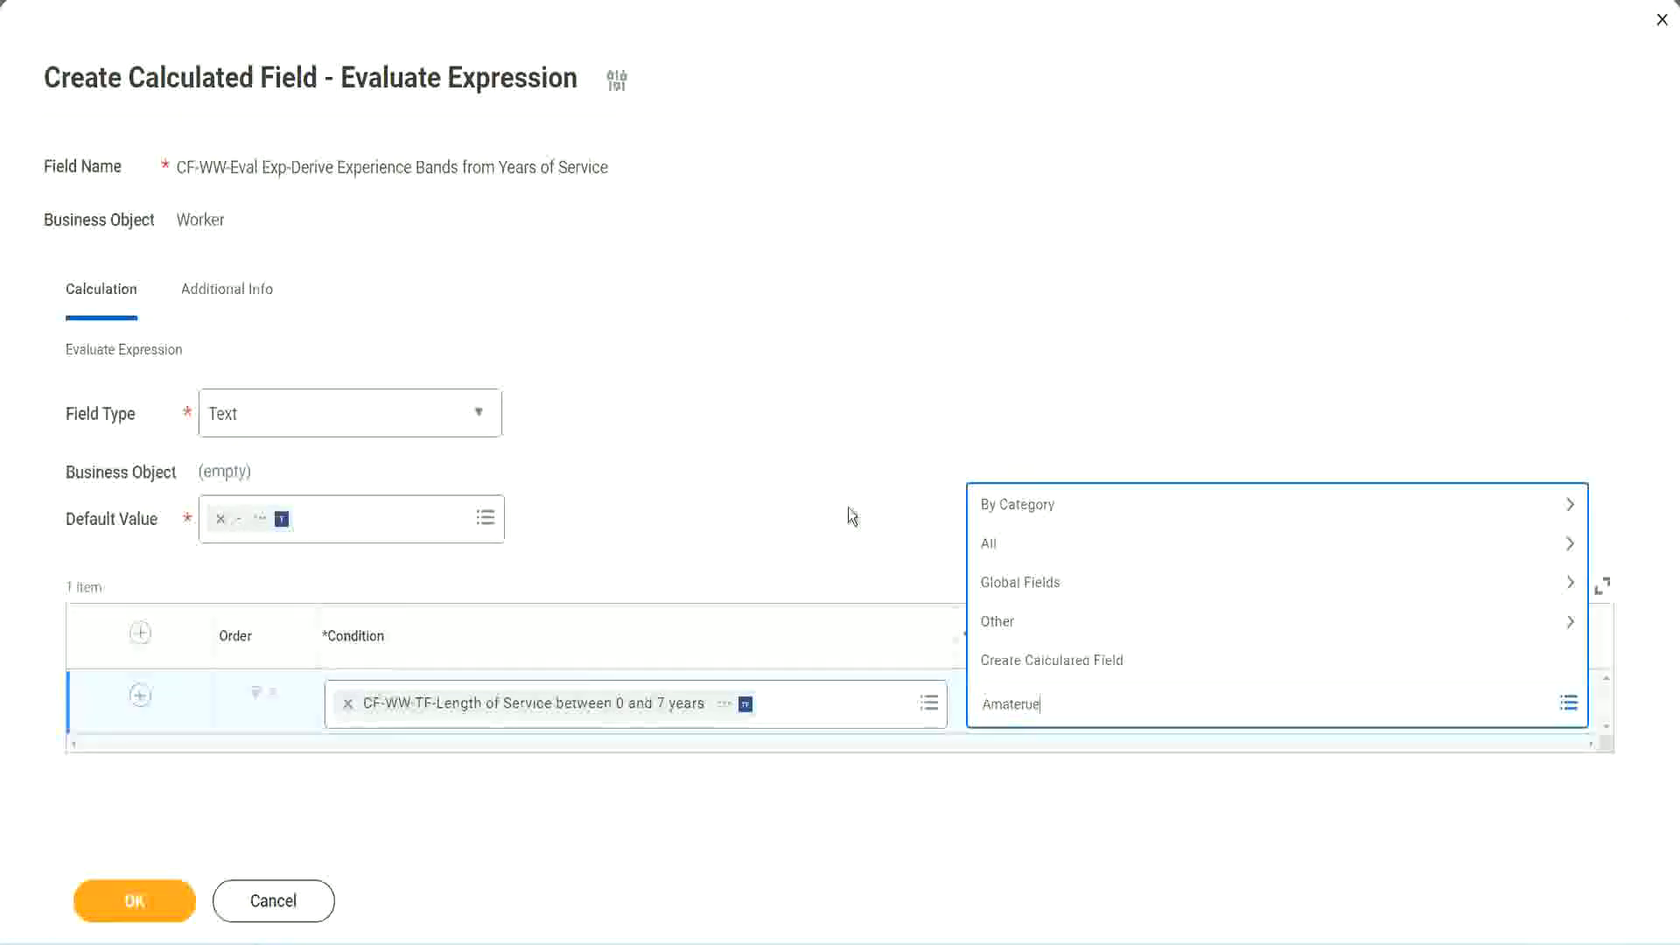
click(848, 507)
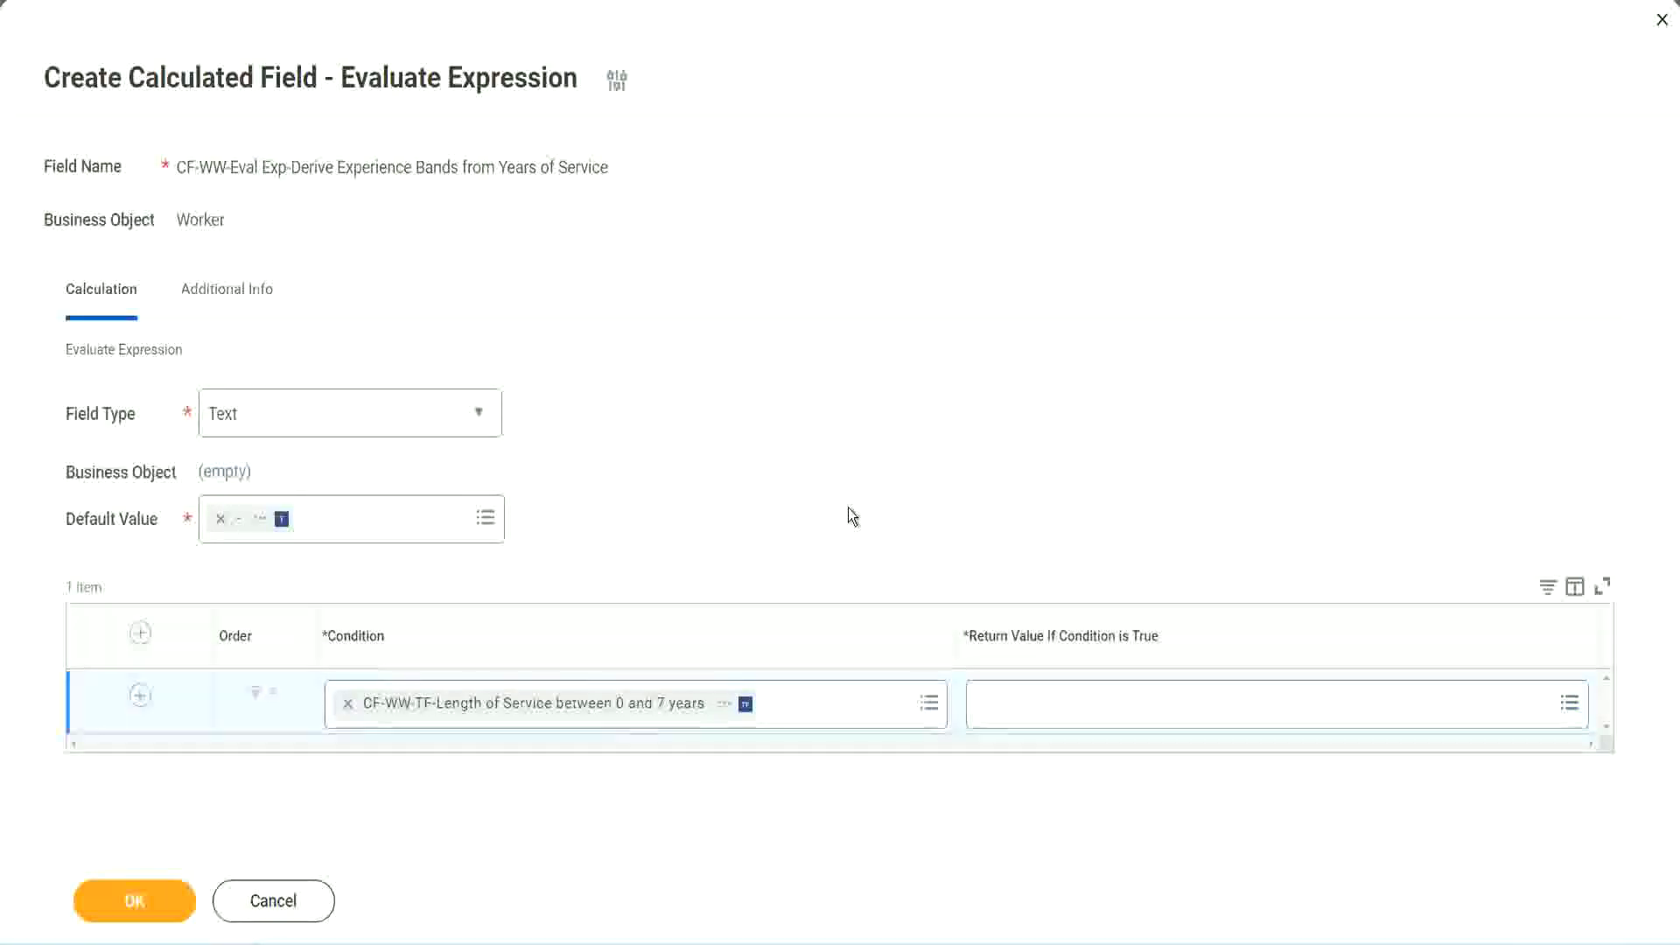
click(1059, 713)
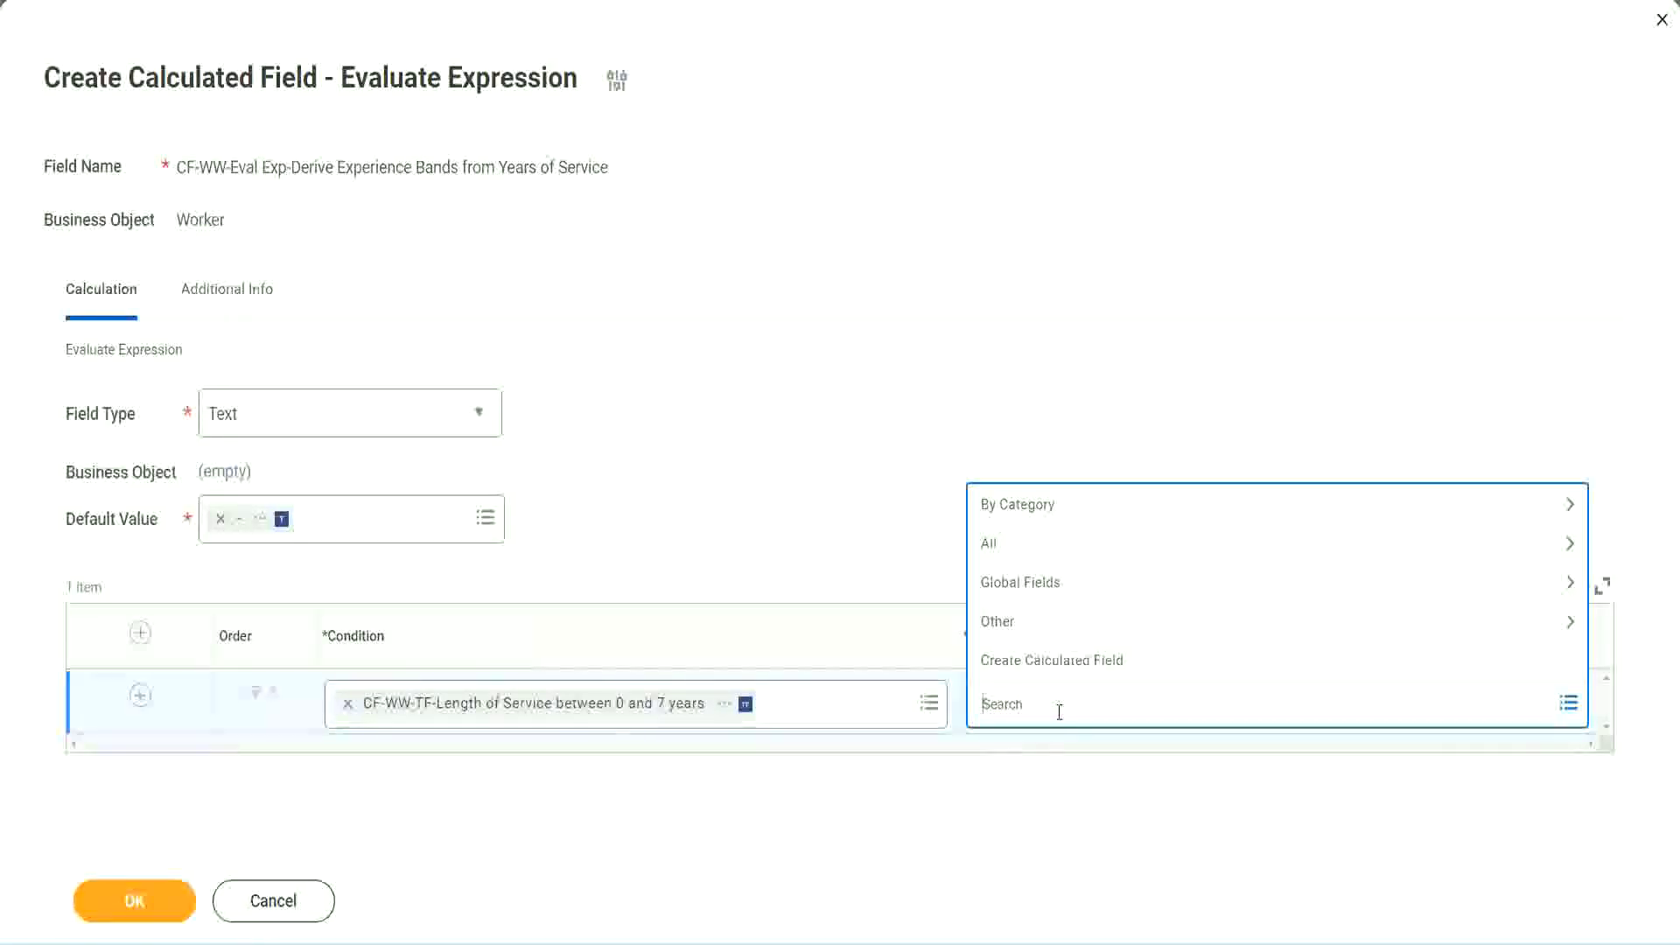
click(847, 510)
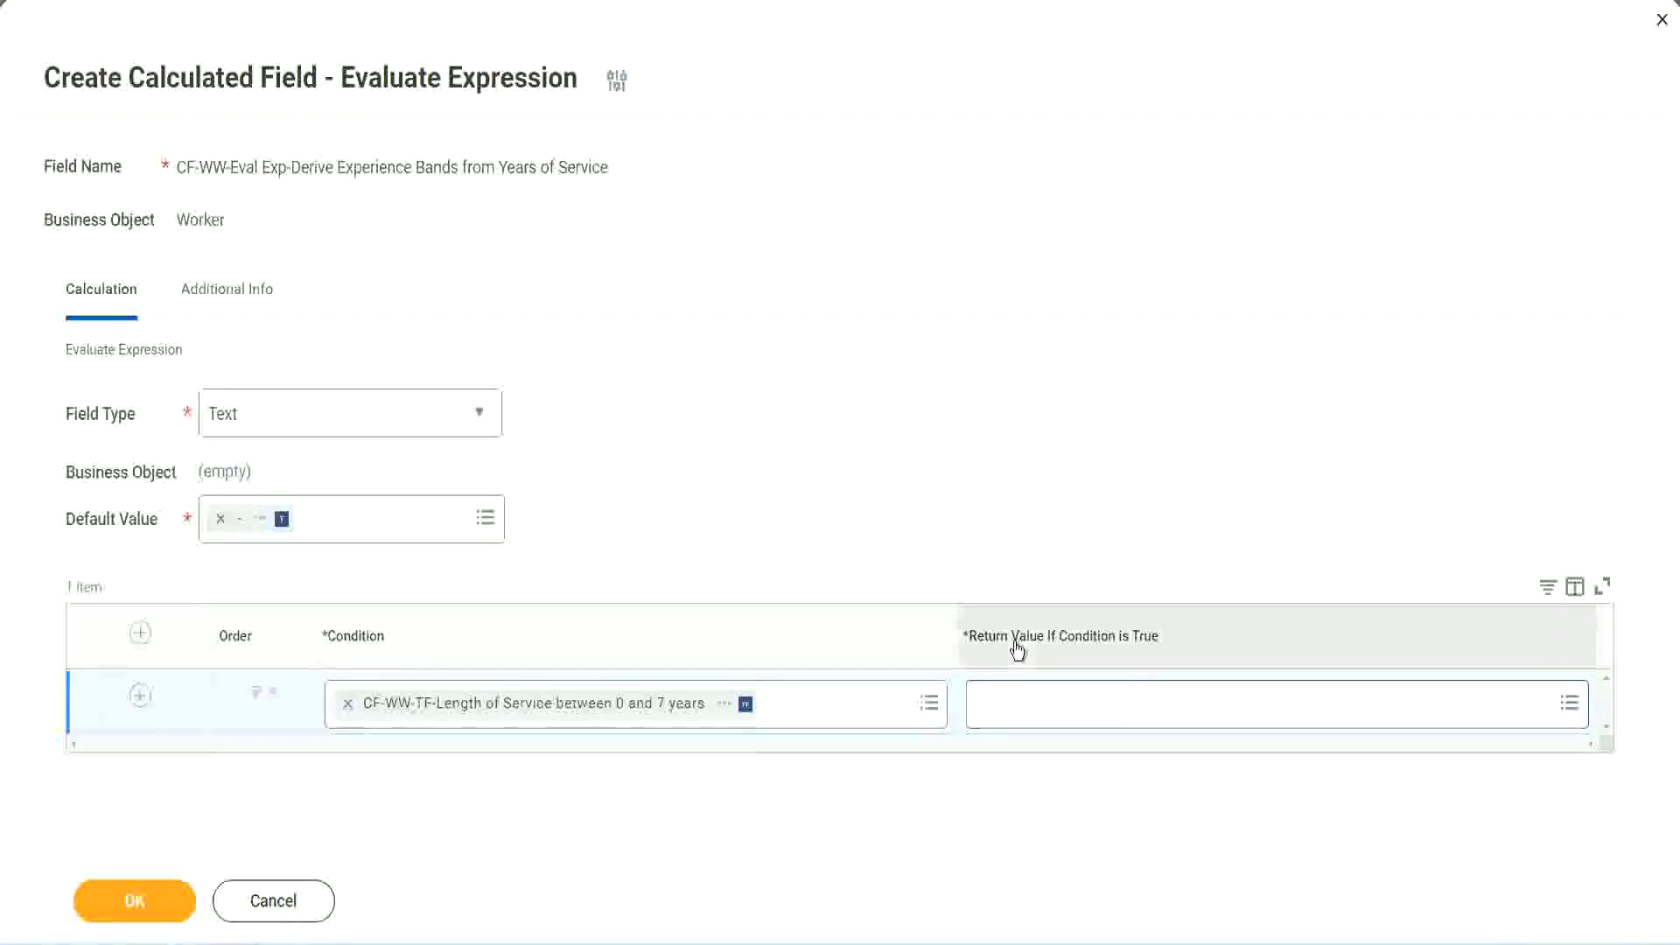
click(1089, 709)
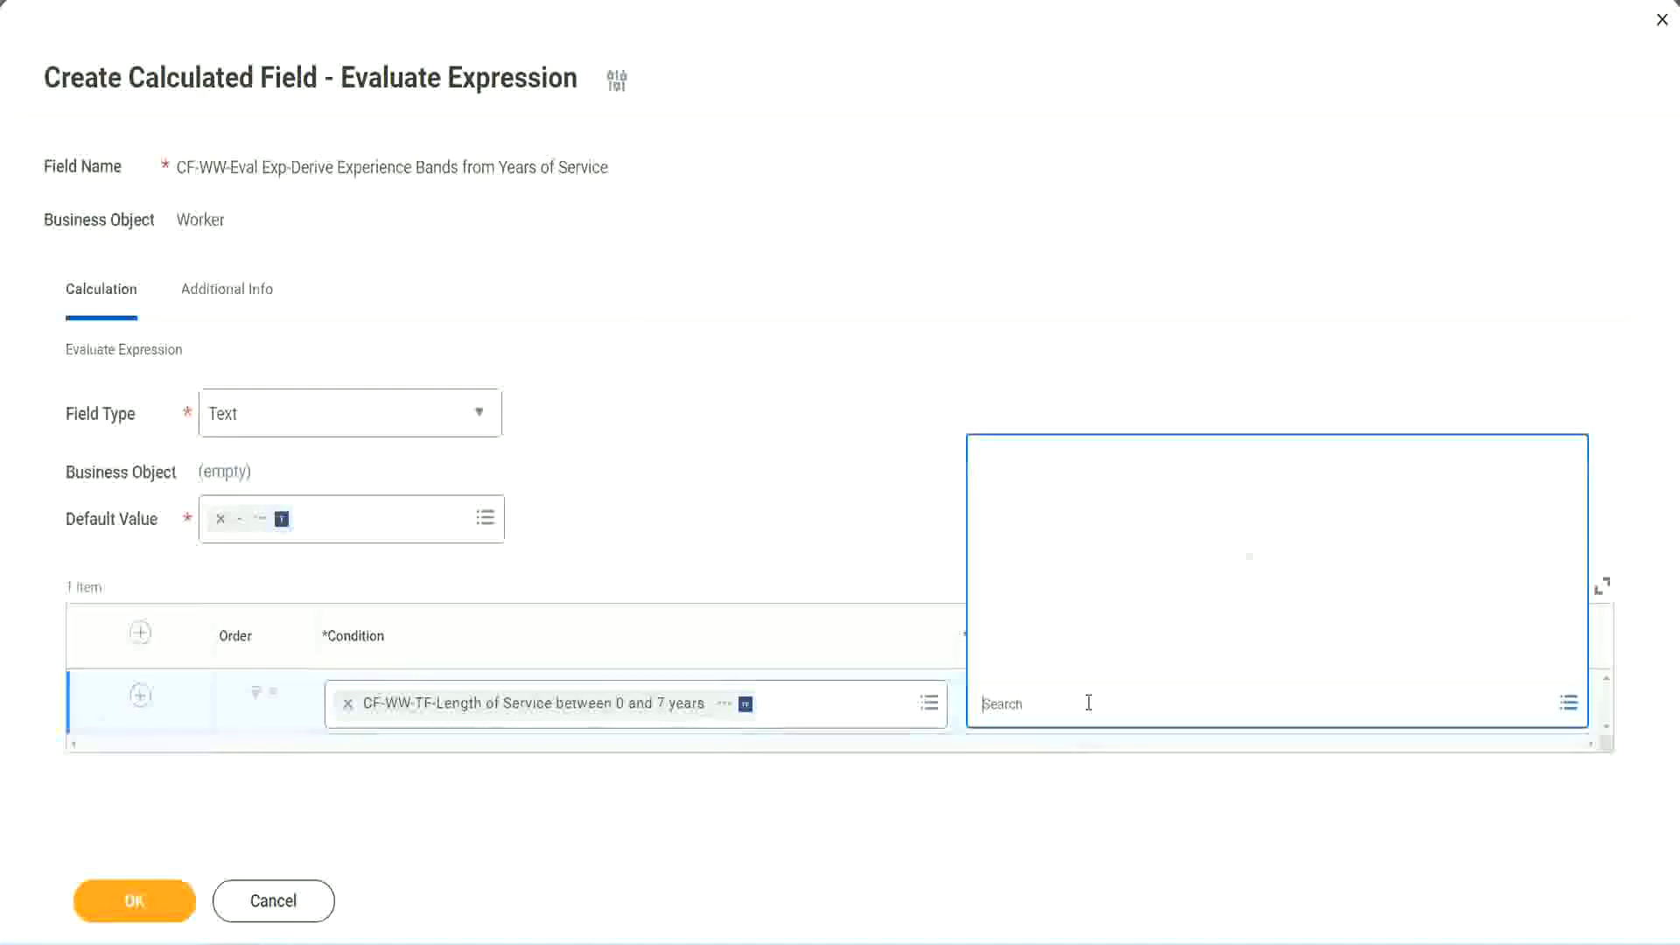
Step: Create a new calculated field for row 1's return value named CF-WW-TC-Amateur
click(1076, 665)
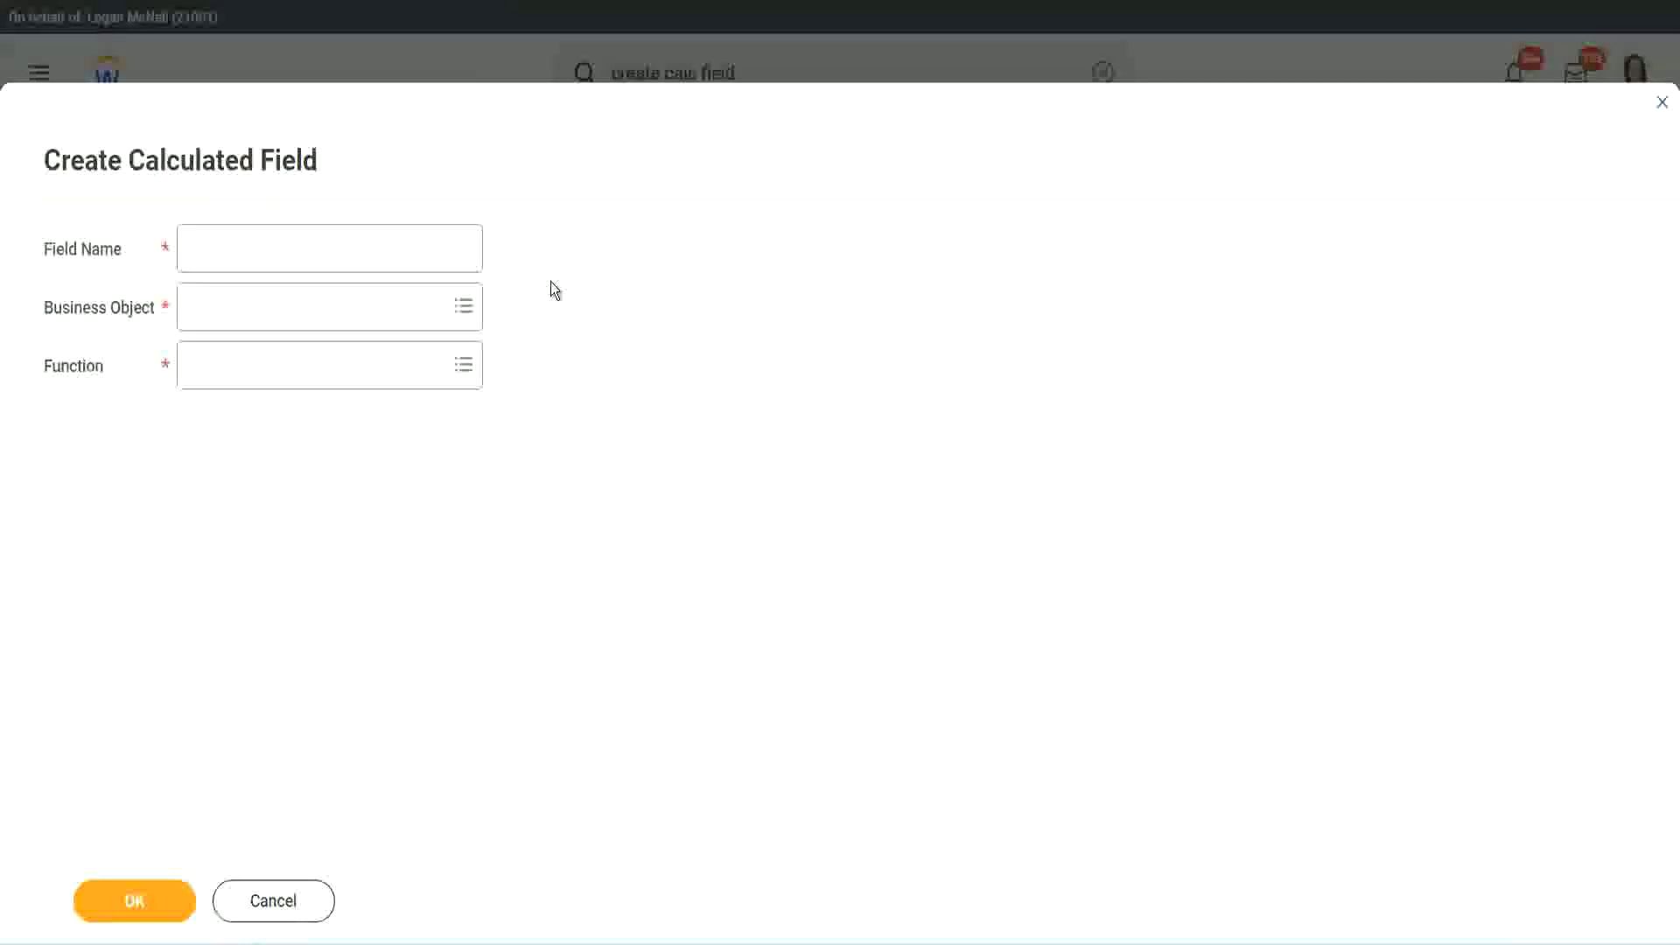
click(203, 250)
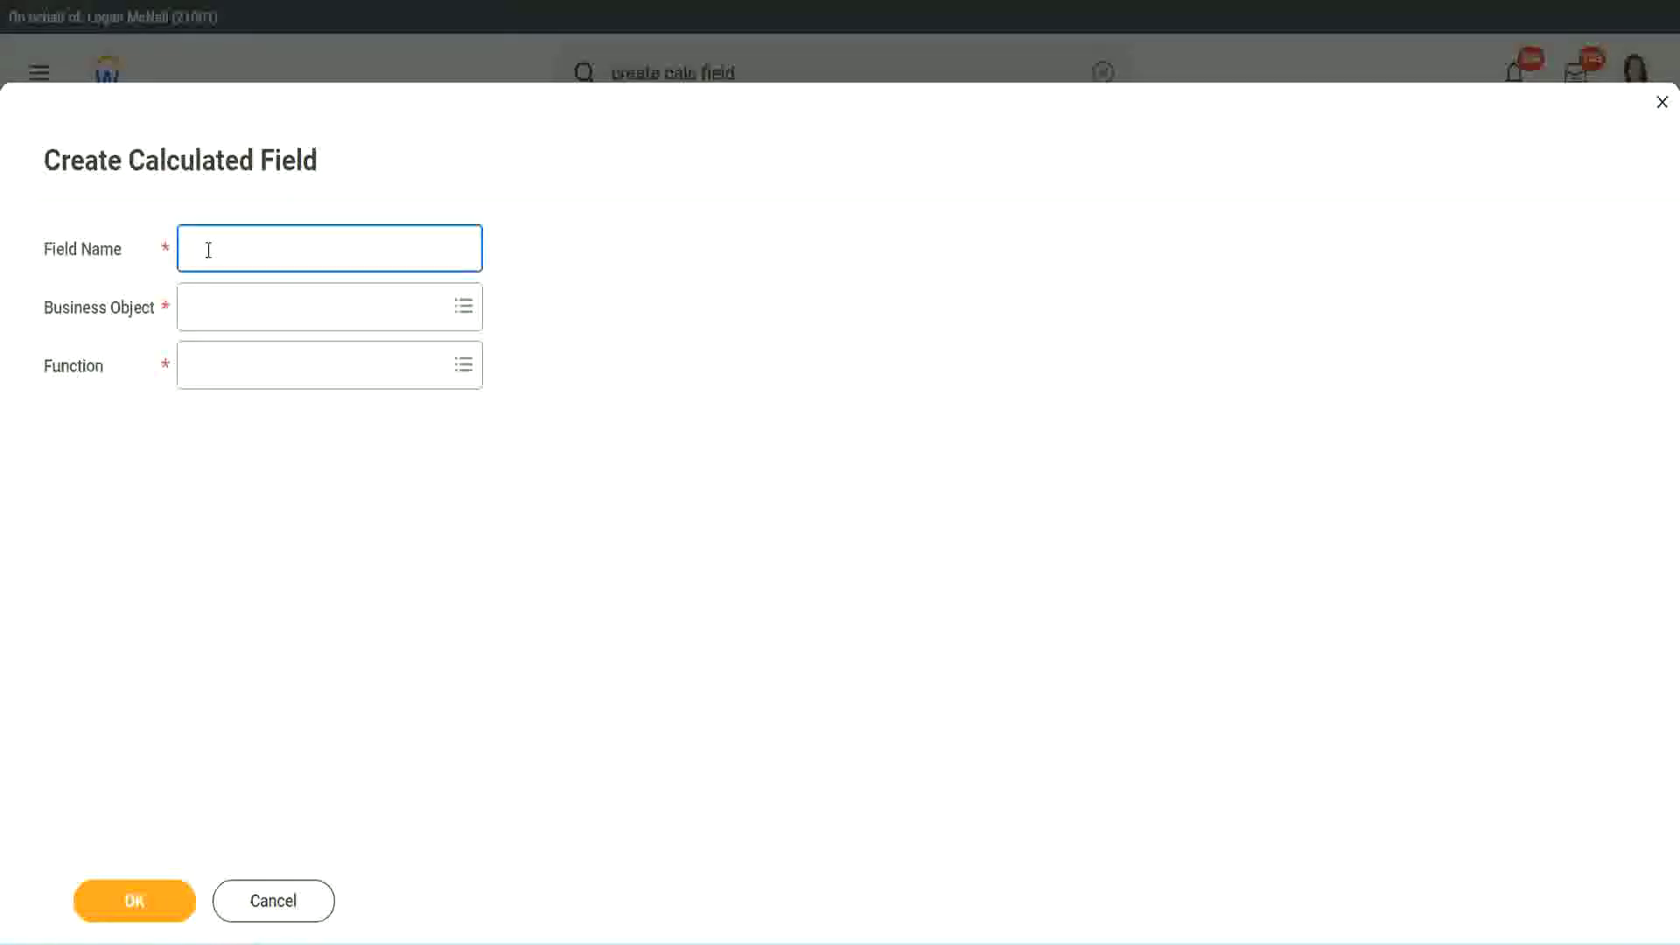
text(CF-TC-Amateur)
click(207, 249)
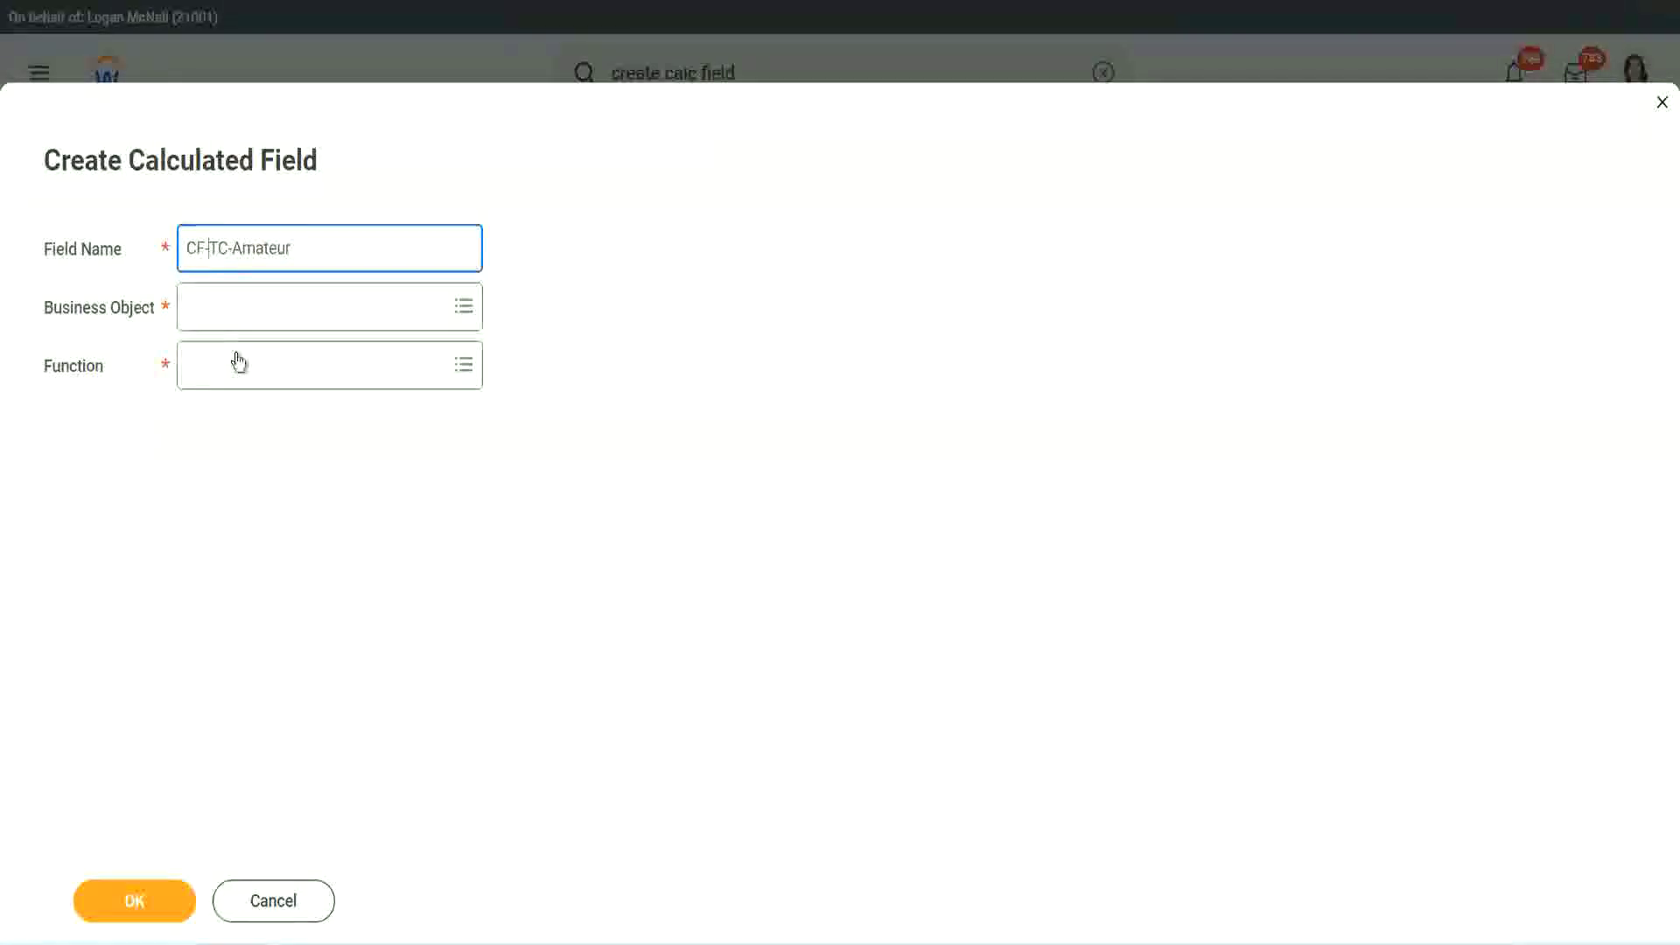
text(WW)
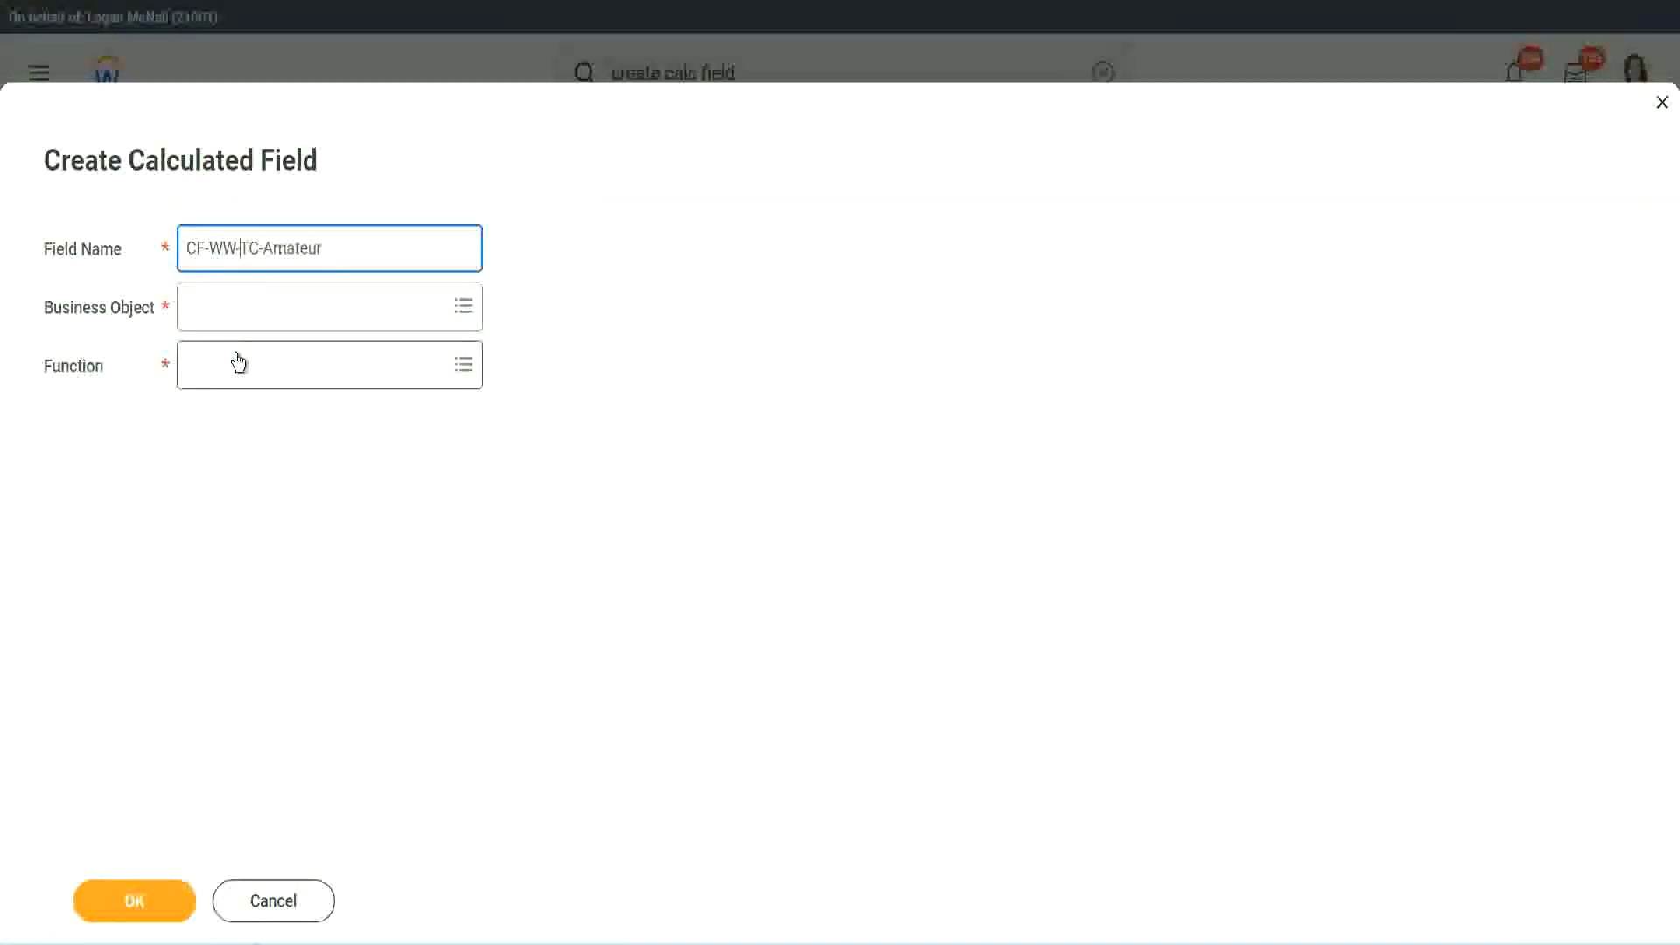
text(-)
click(238, 306)
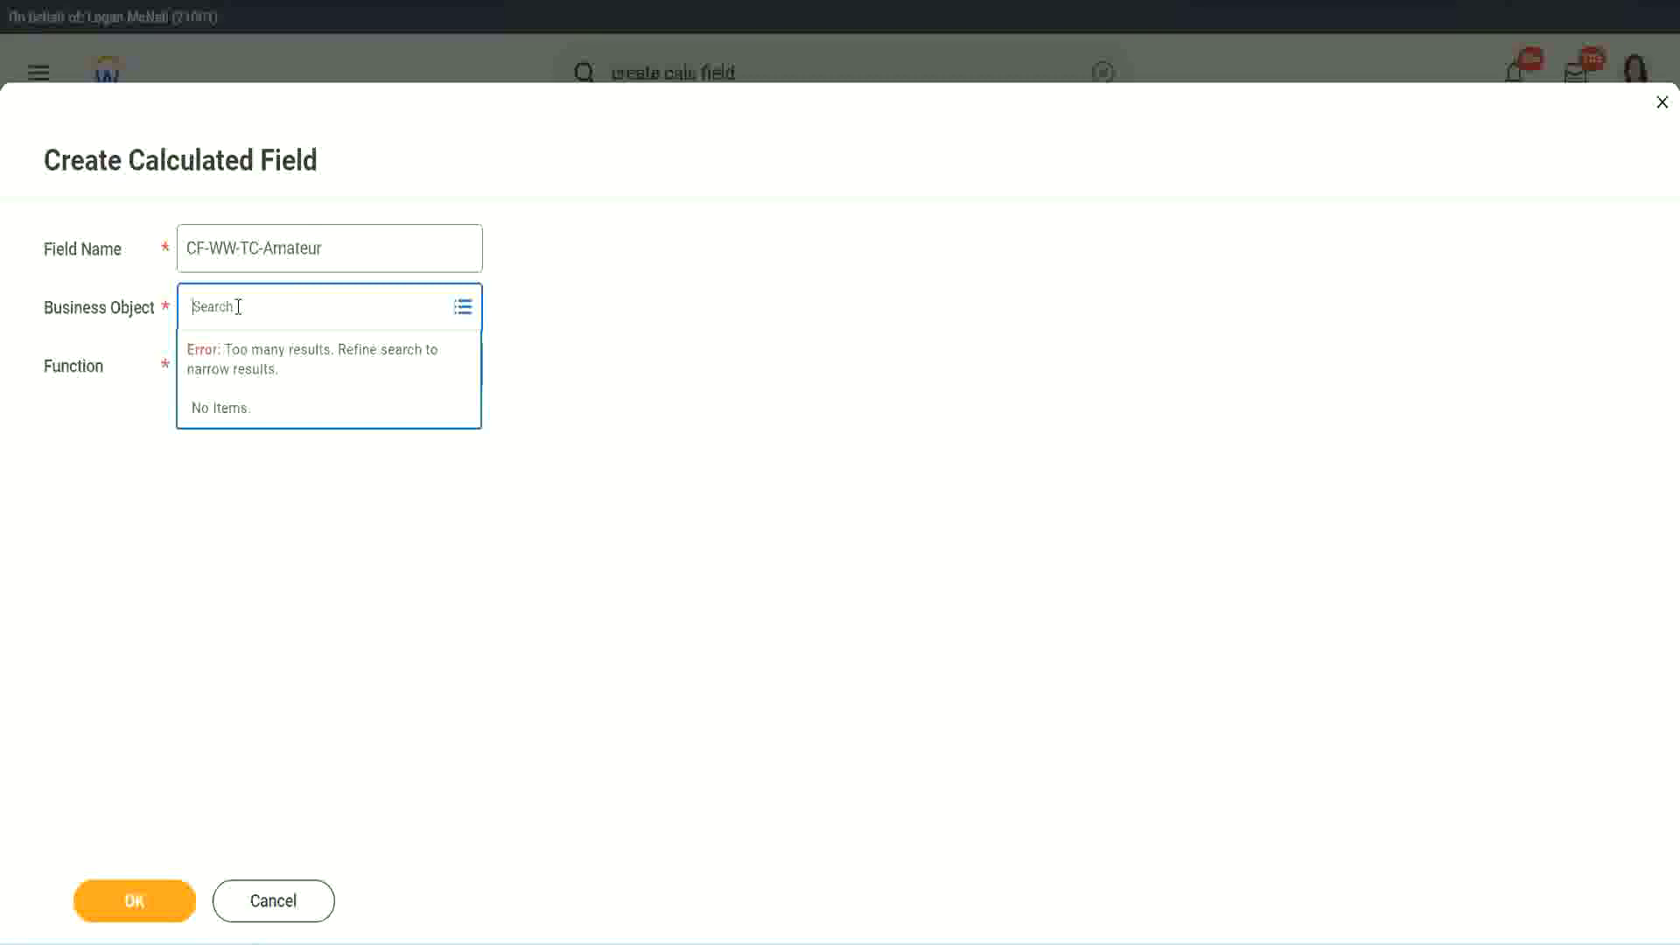
Step: Choose Global as the business object for CF-WW-TC-Amateur, then select Amateur in its name
text(worker)
key(BackSpace)
key(BackSpace)
key(BackSpace)
key(BackSpace)
key(BackSpace)
key(BackSpace)
text(global)
key(Return)
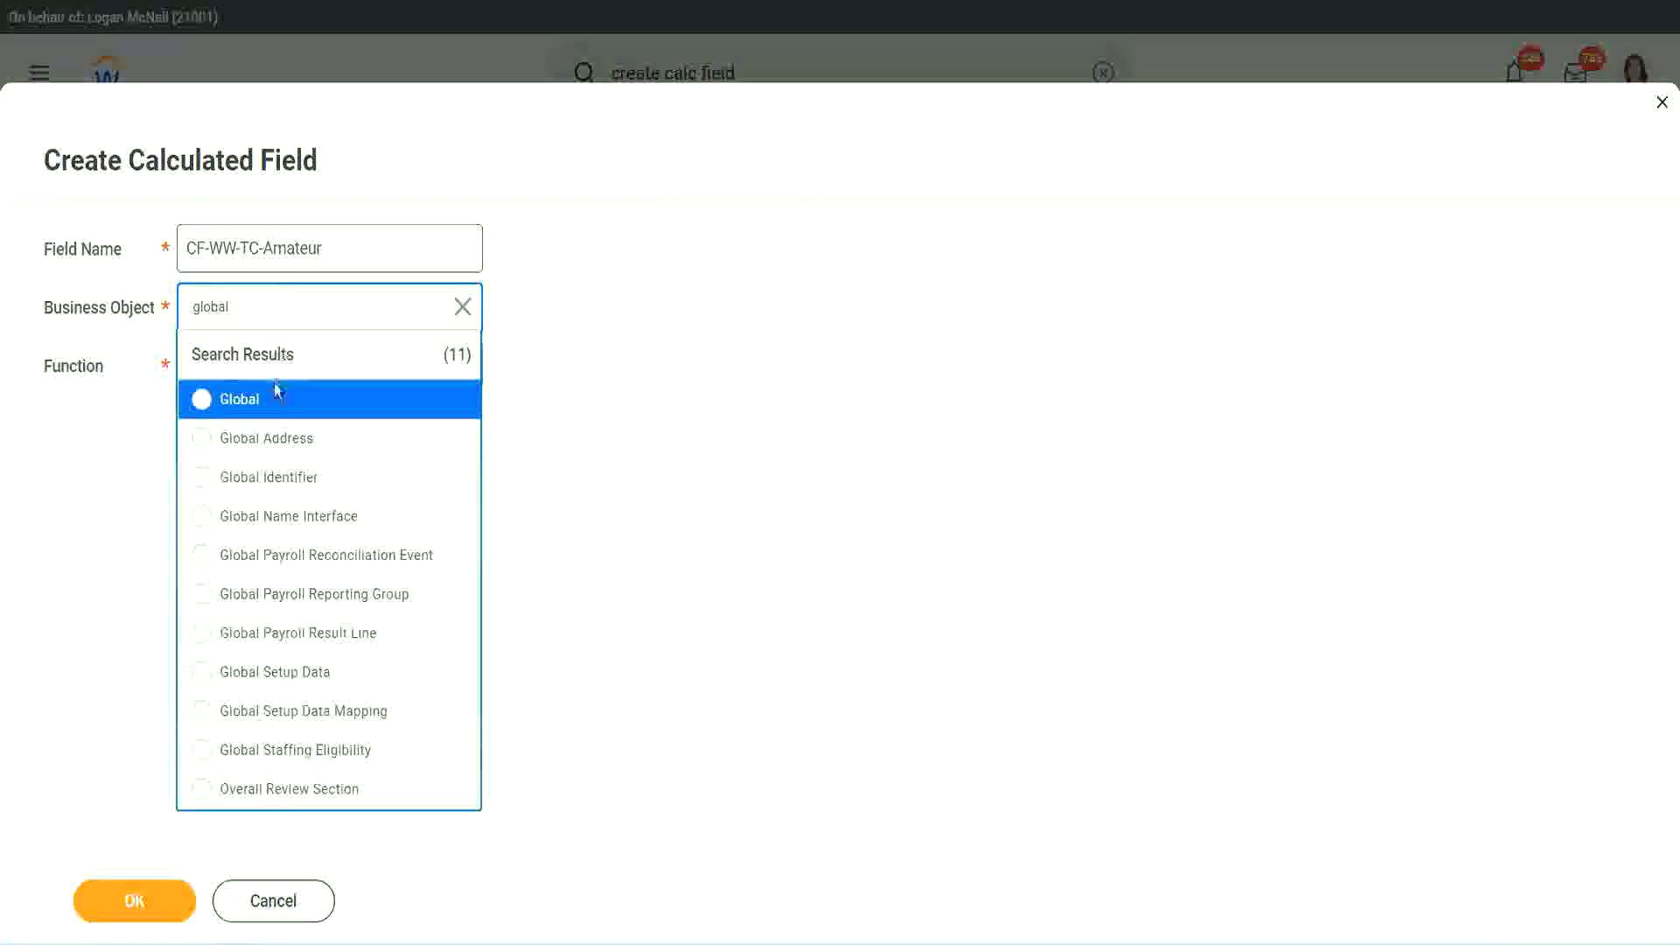
click(261, 410)
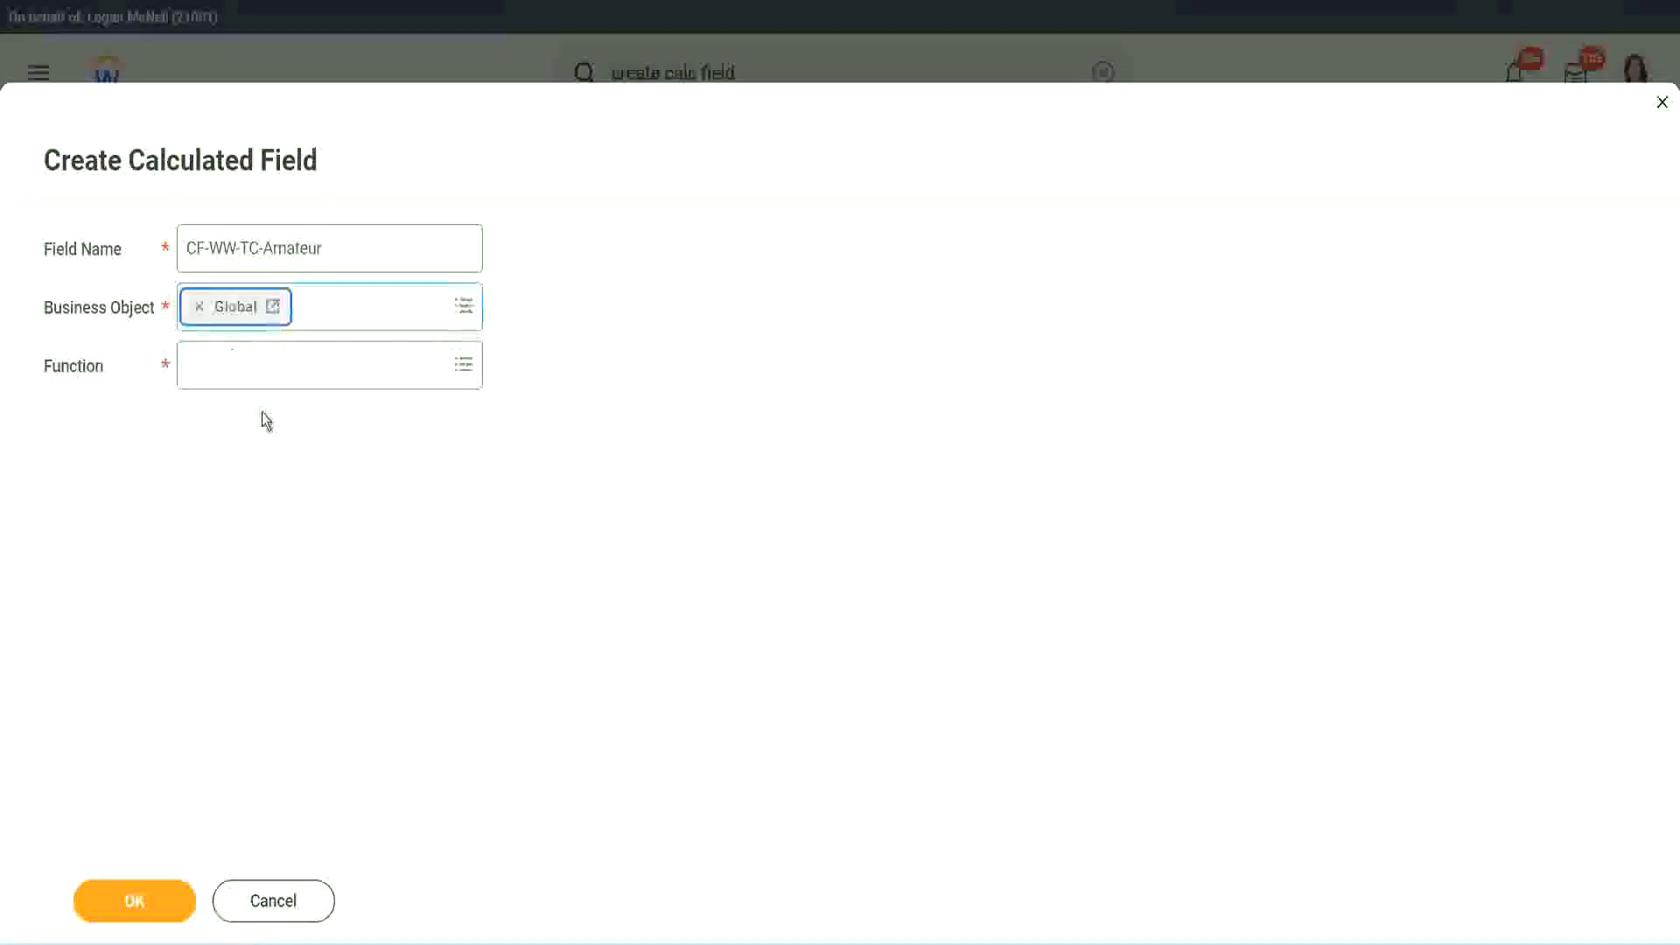
triple_click(329, 252)
click(365, 253)
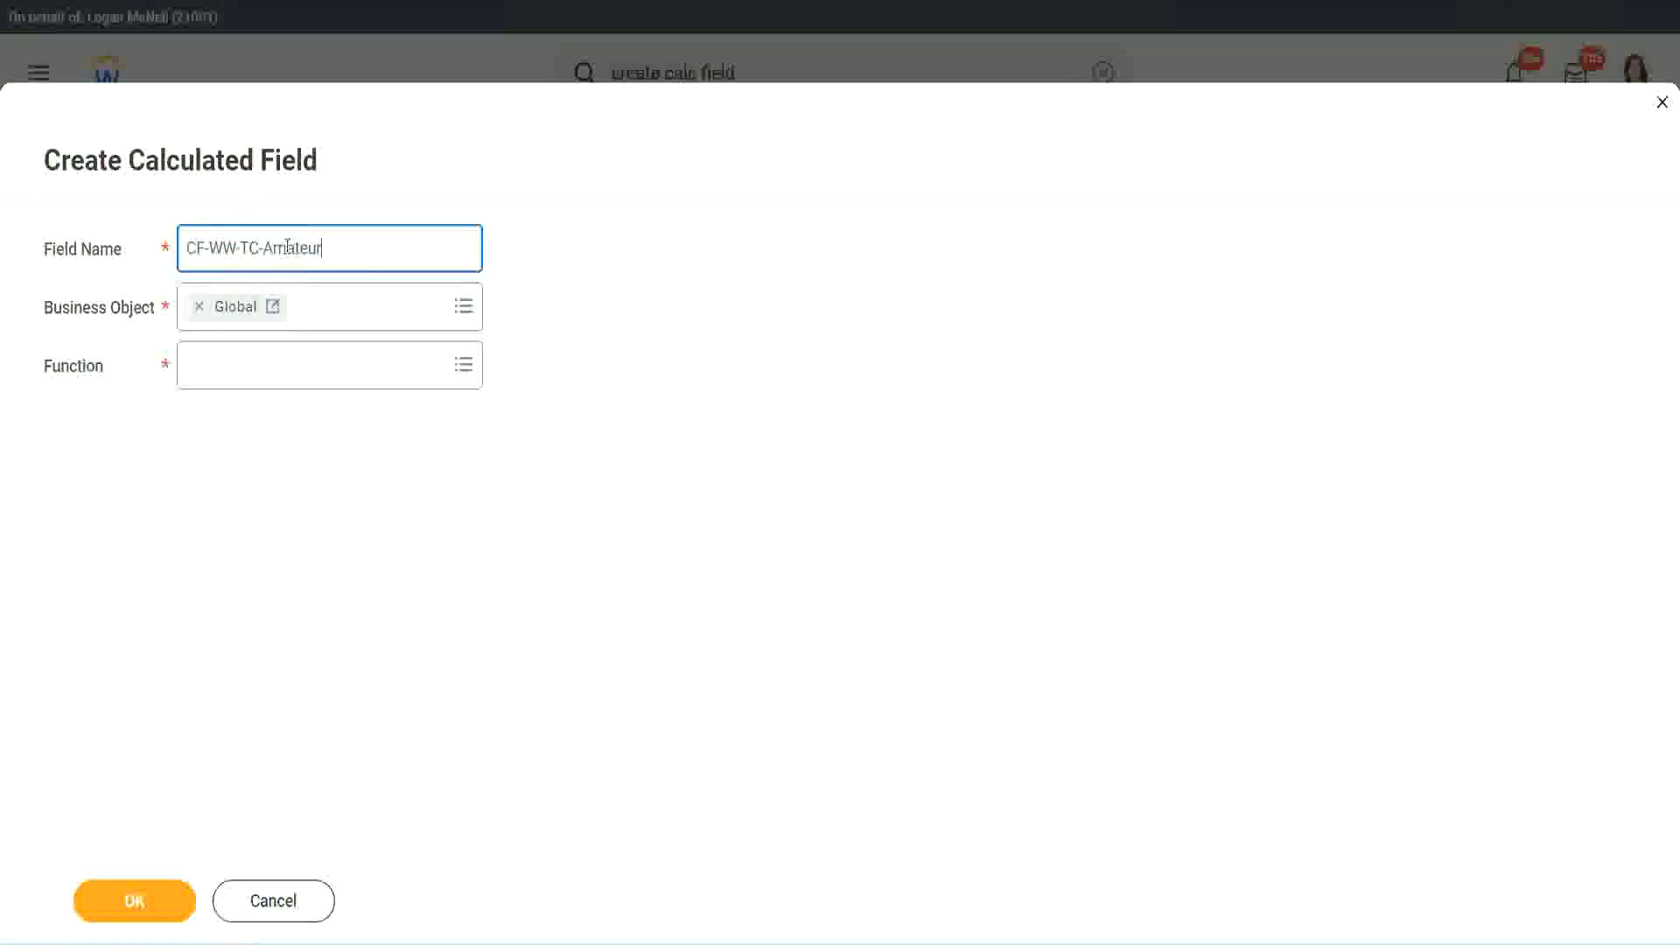
double_click(331, 245)
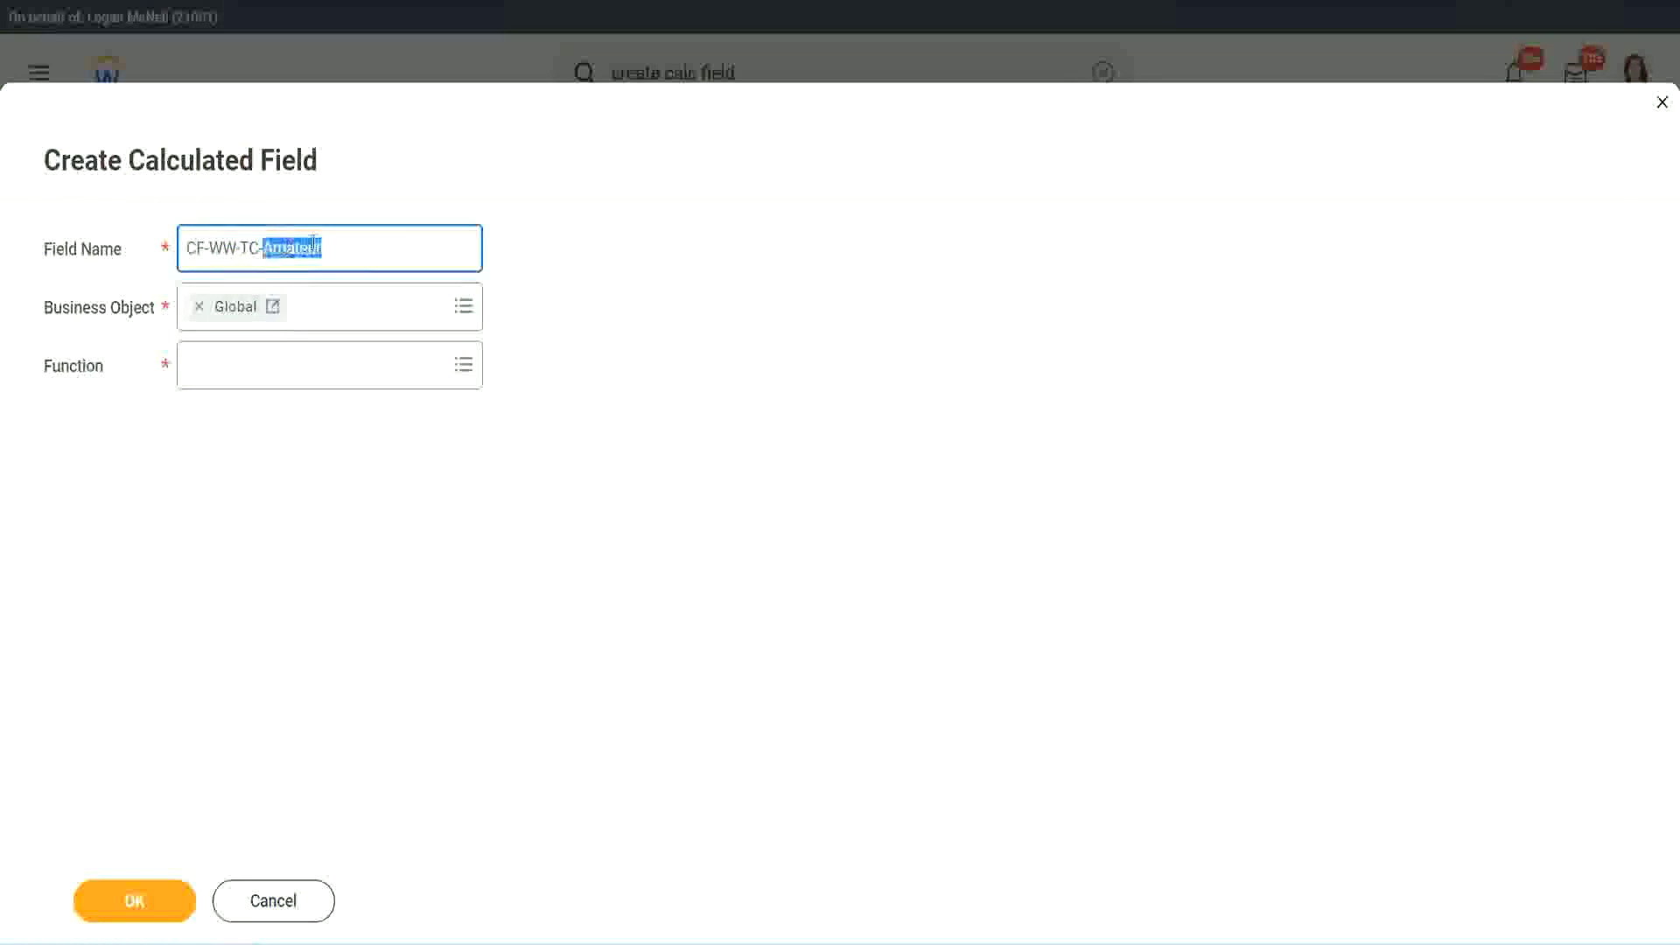
click(347, 244)
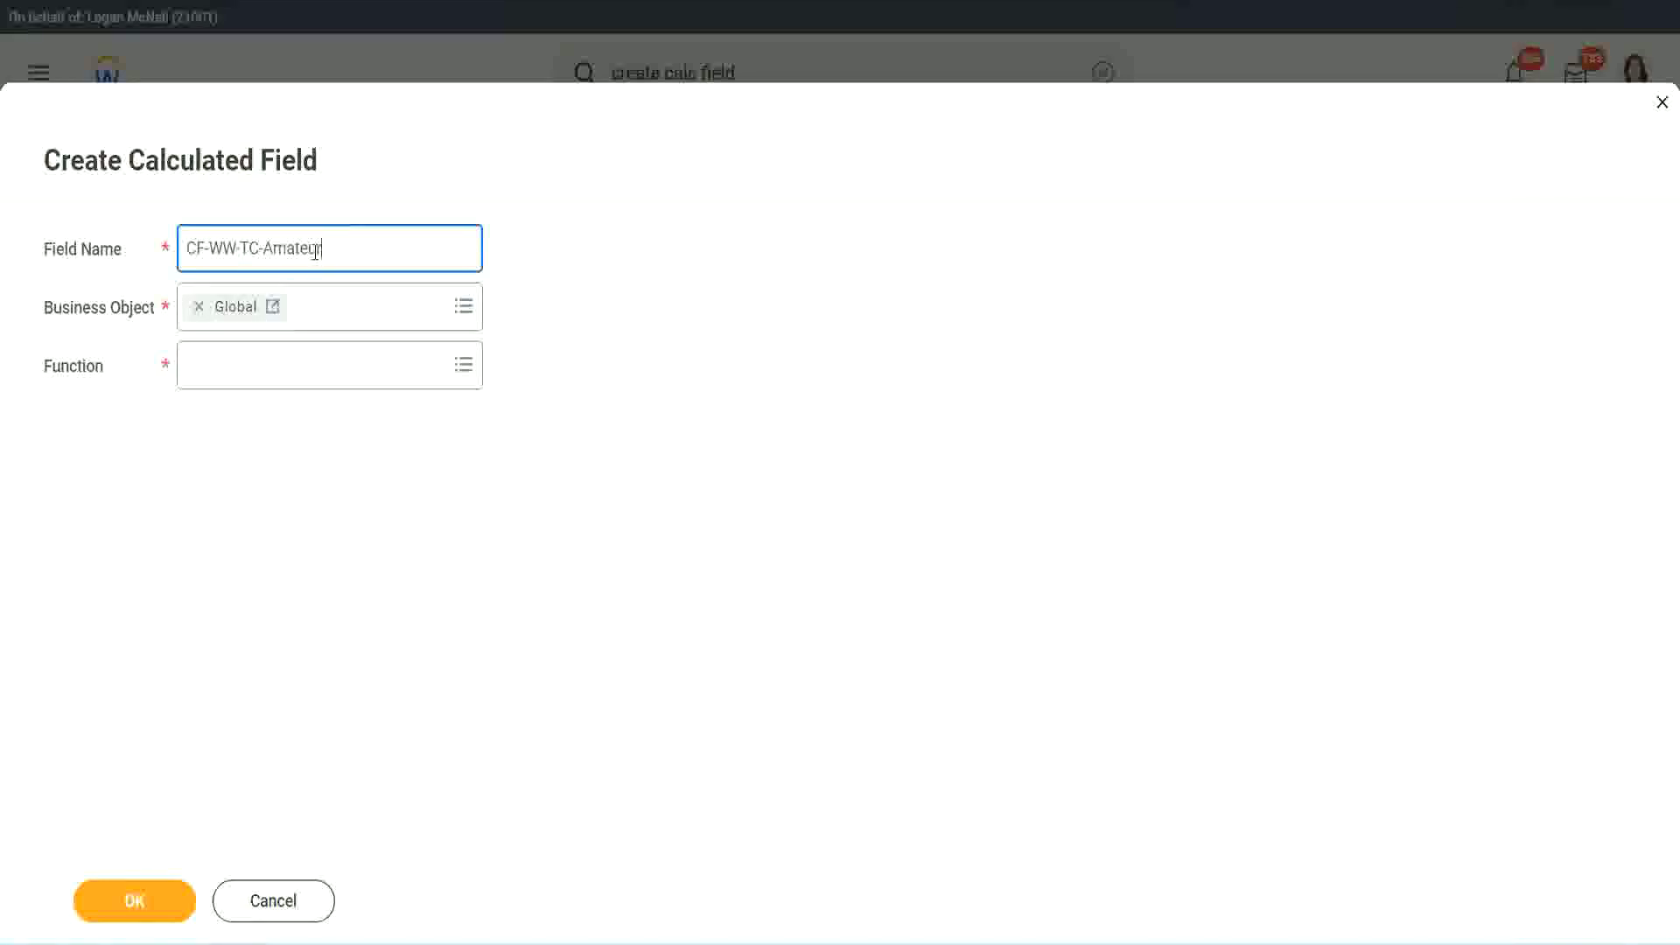
double_click(314, 252)
key(ctrl+c)
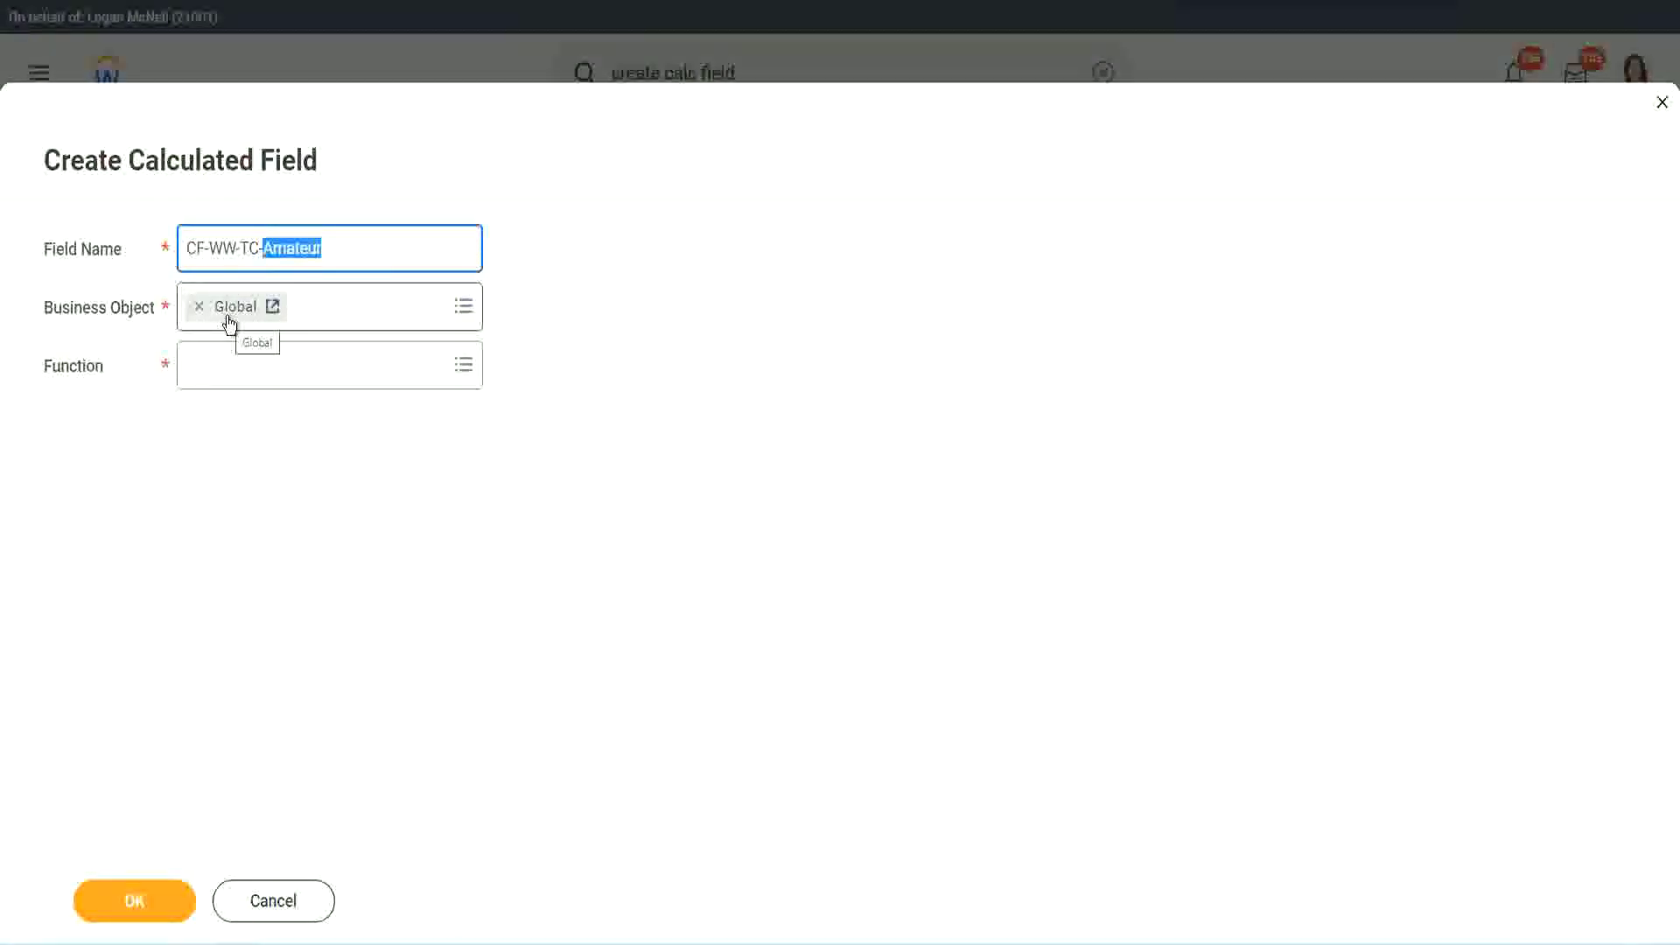
Step: Make CF-WW-TC-Amateur a Text Constant with the value Amateur and save it
click(233, 365)
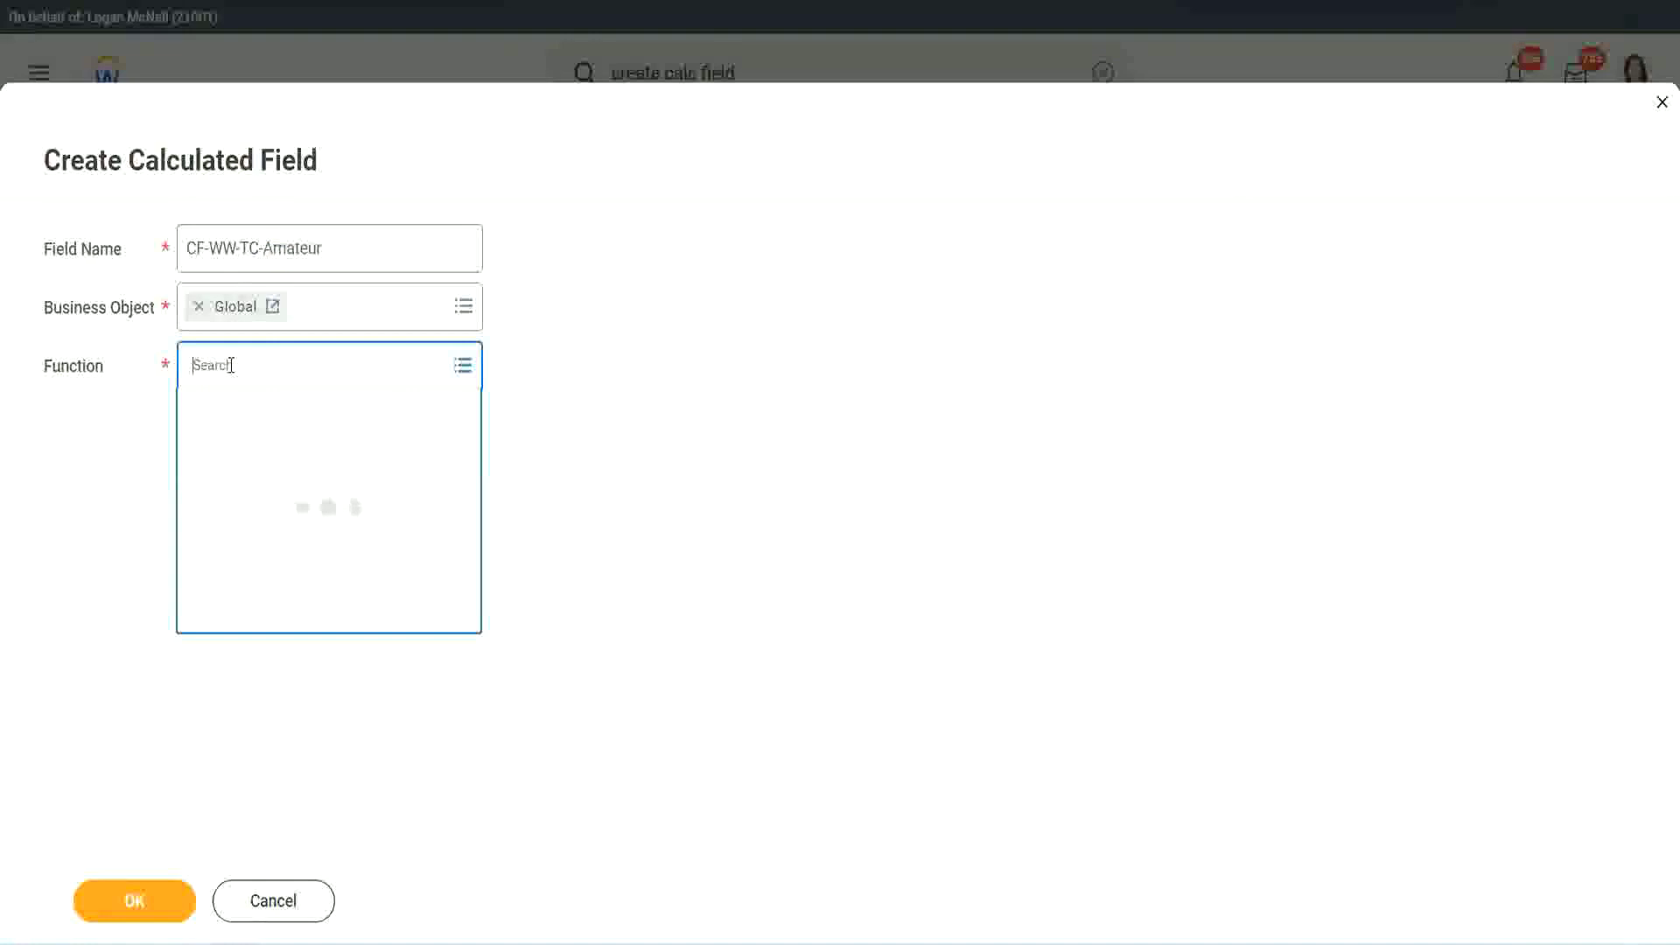
text(text const)
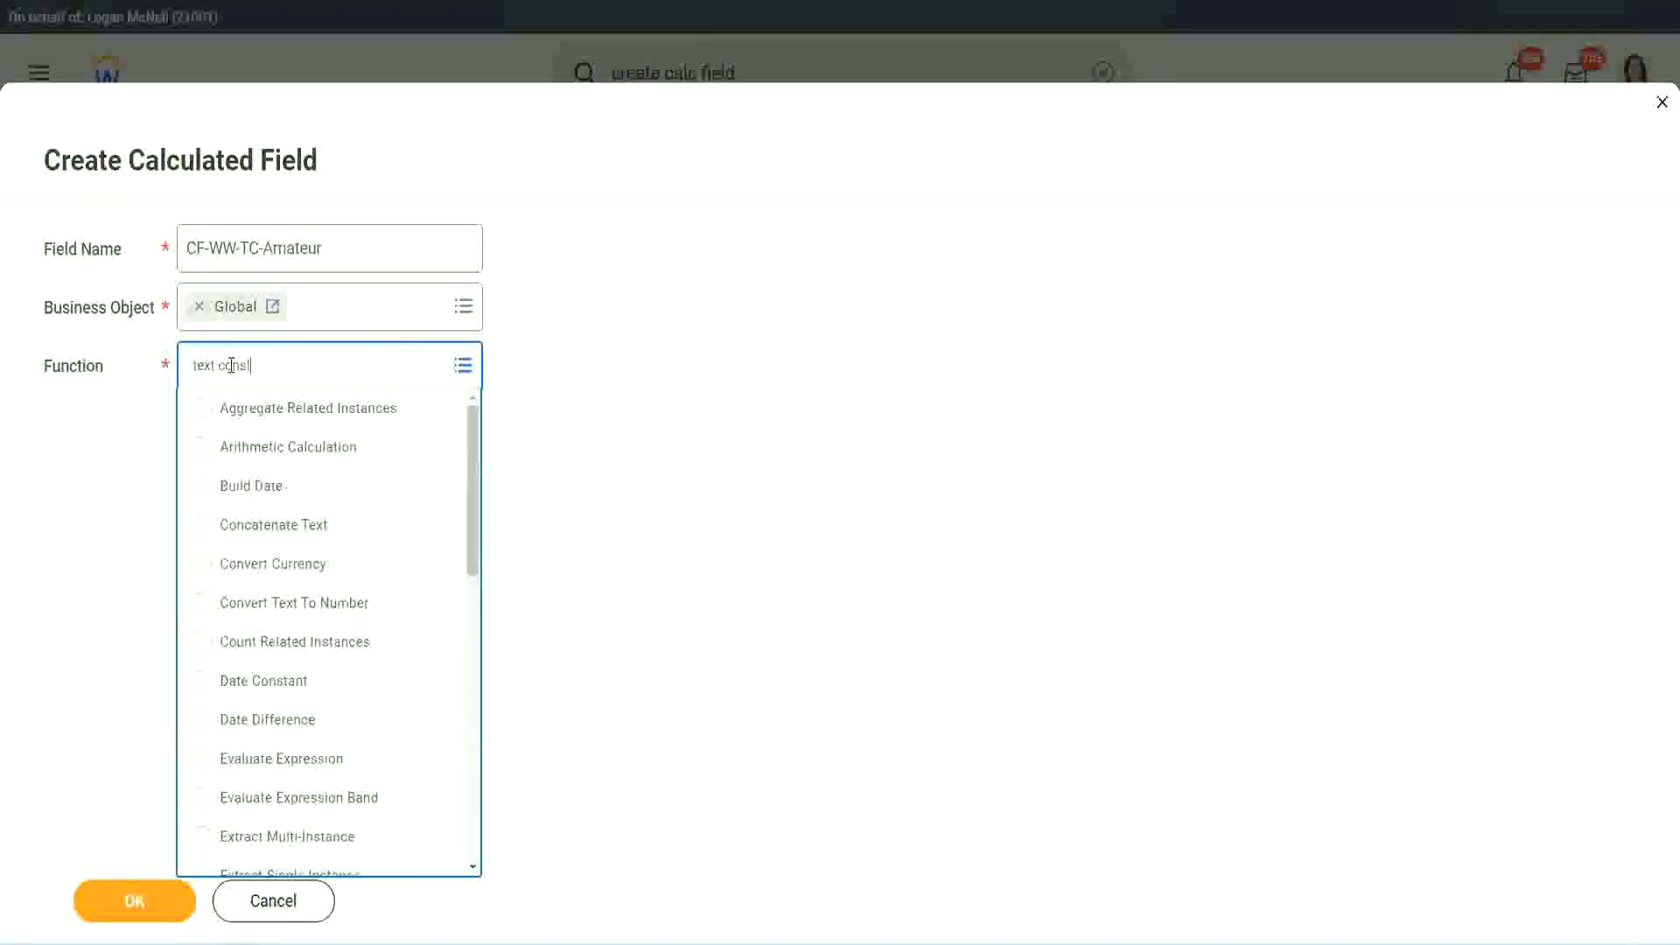
key(Return)
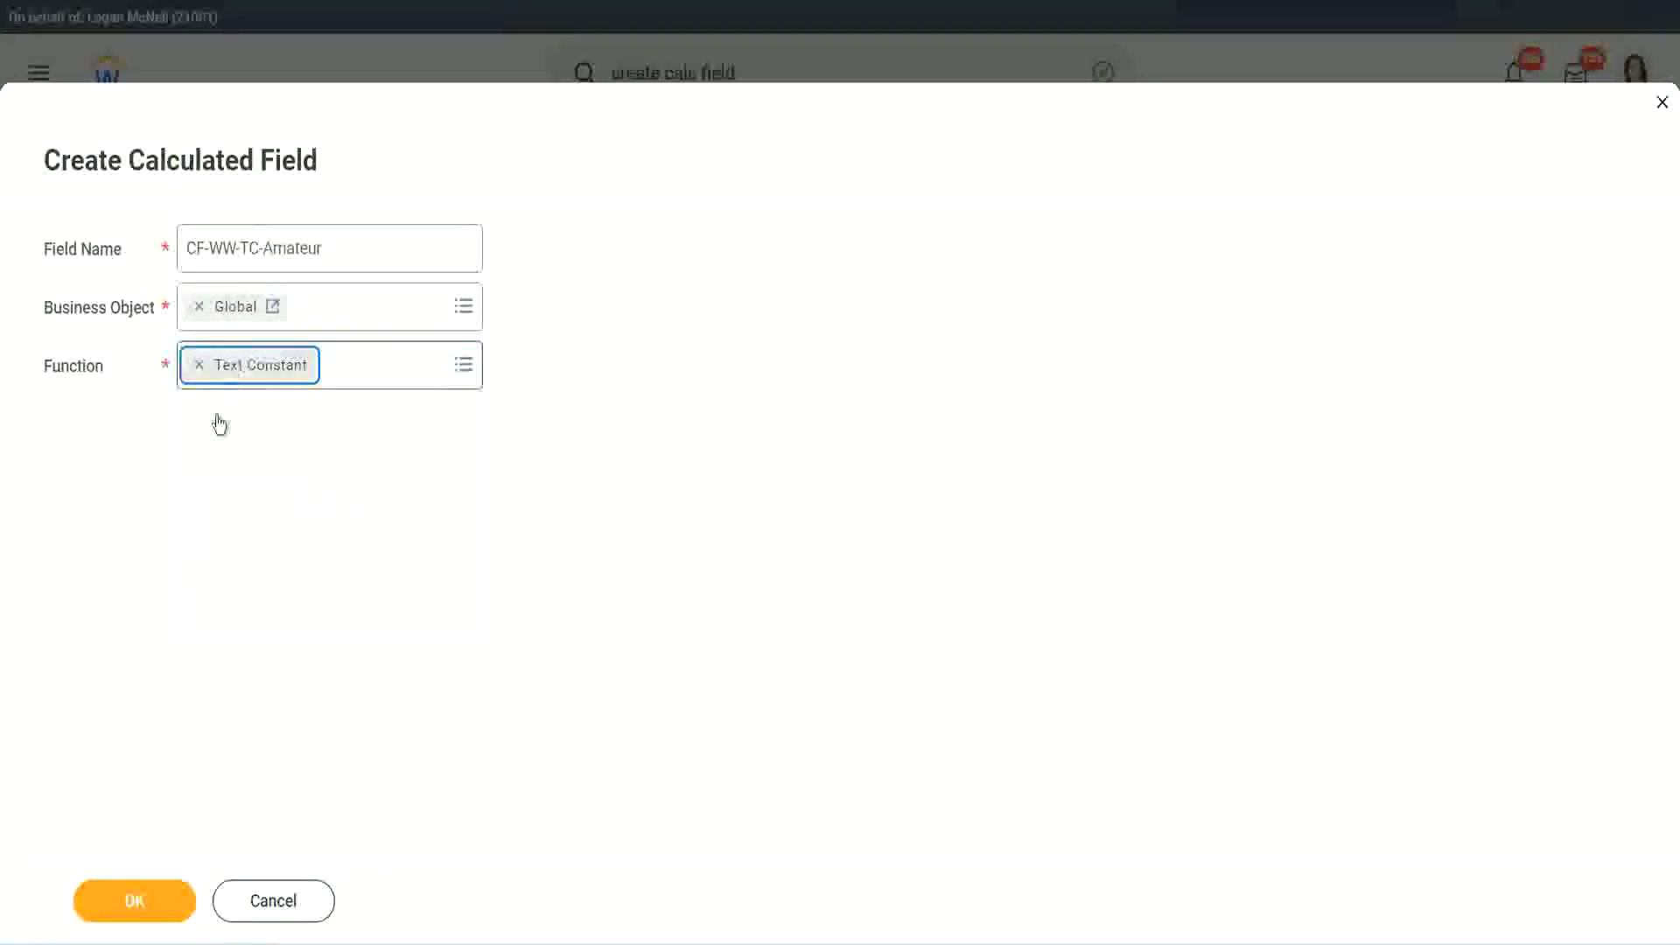
click(160, 883)
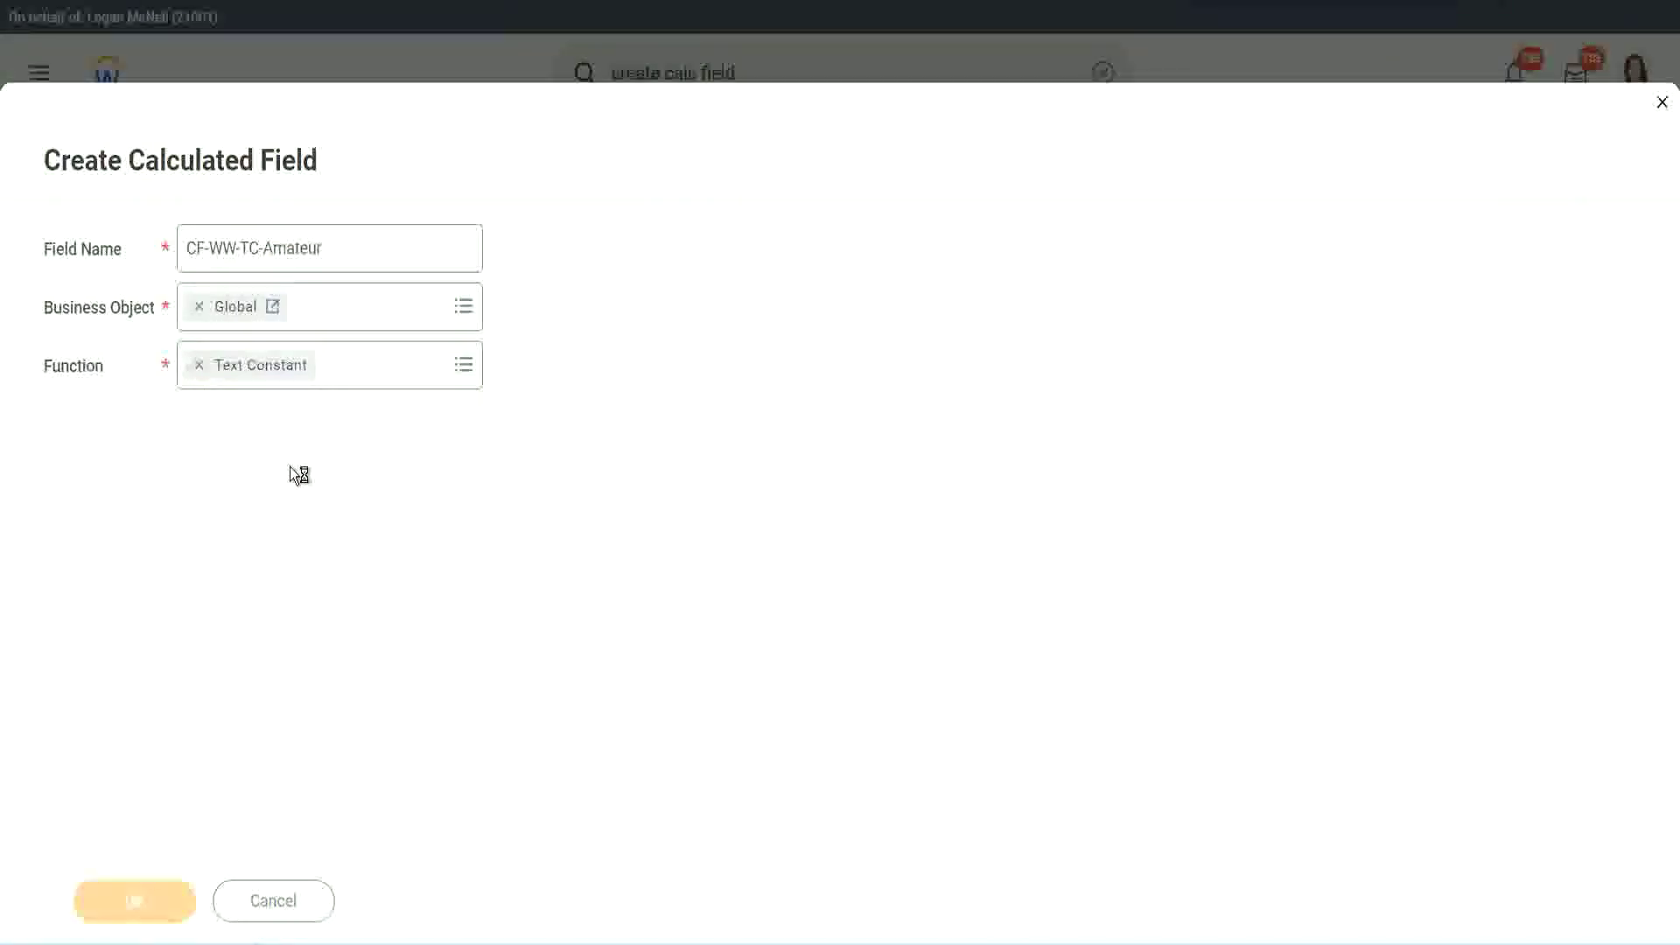
click(240, 485)
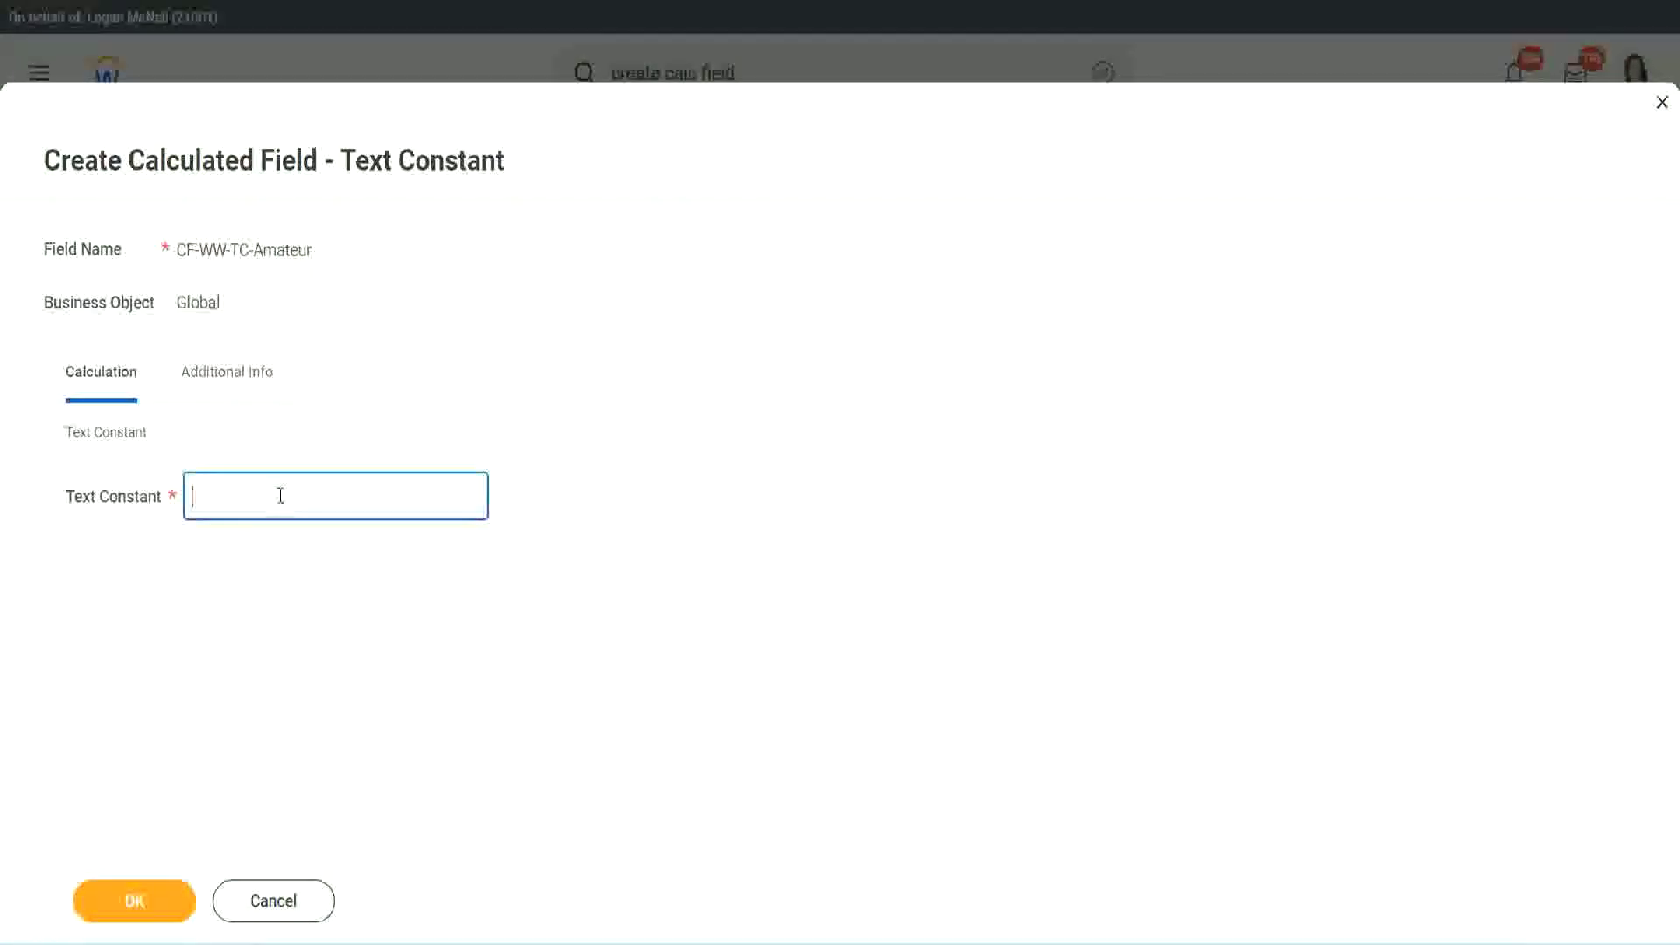
key(ctrl+v)
click(132, 901)
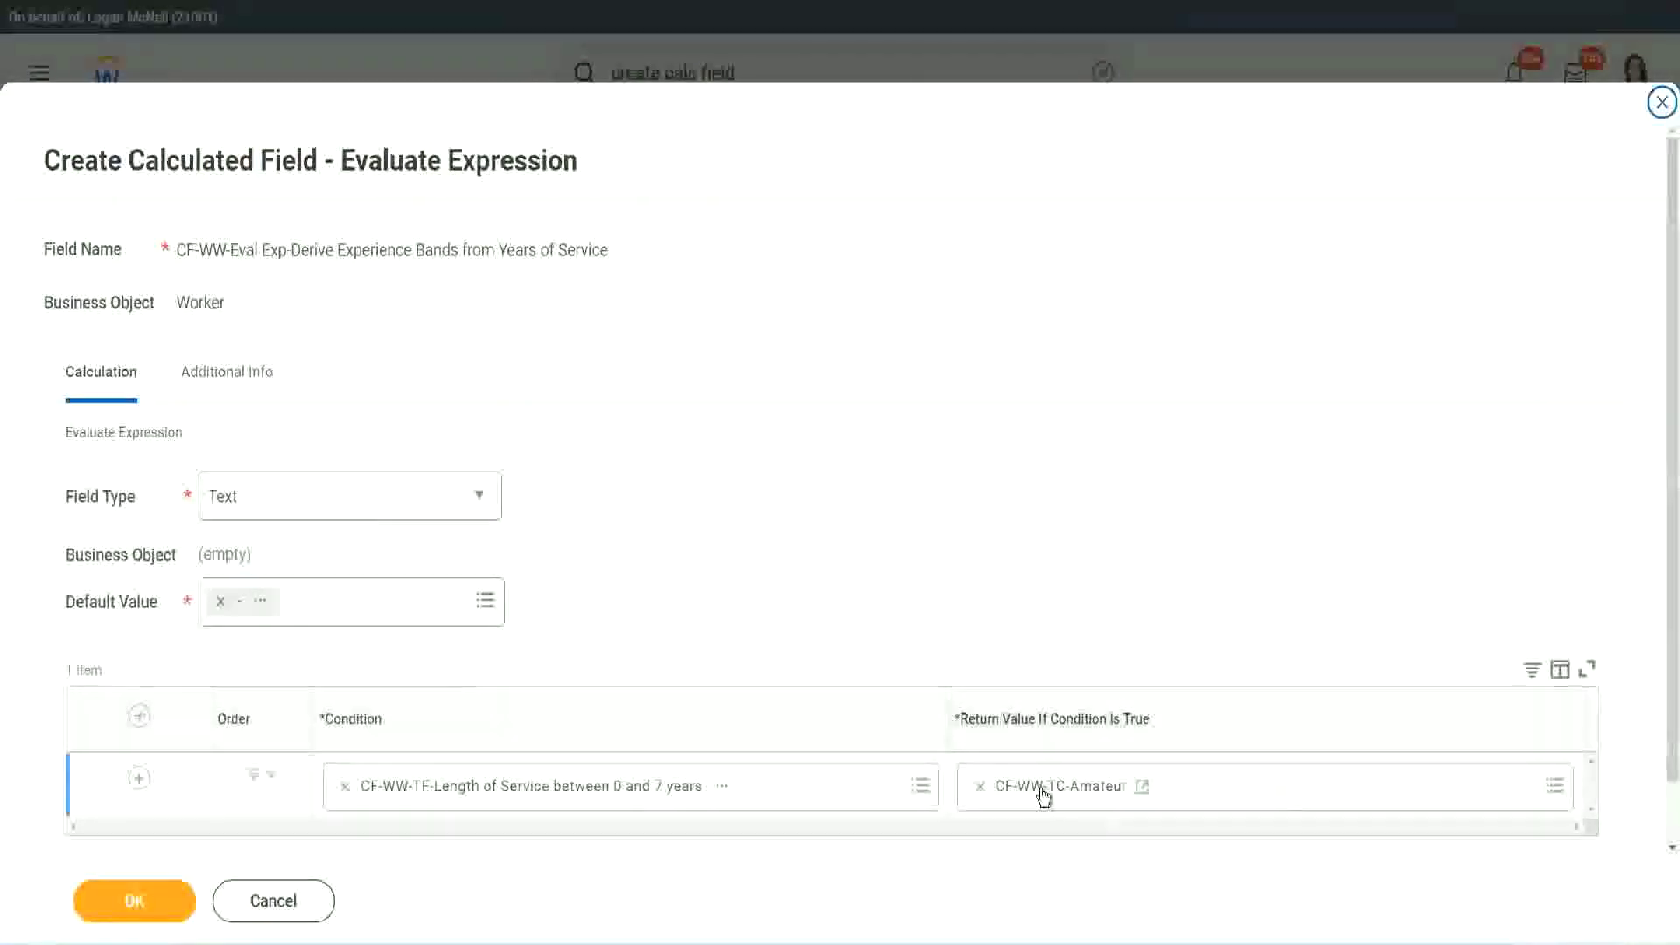
right_click(1043, 791)
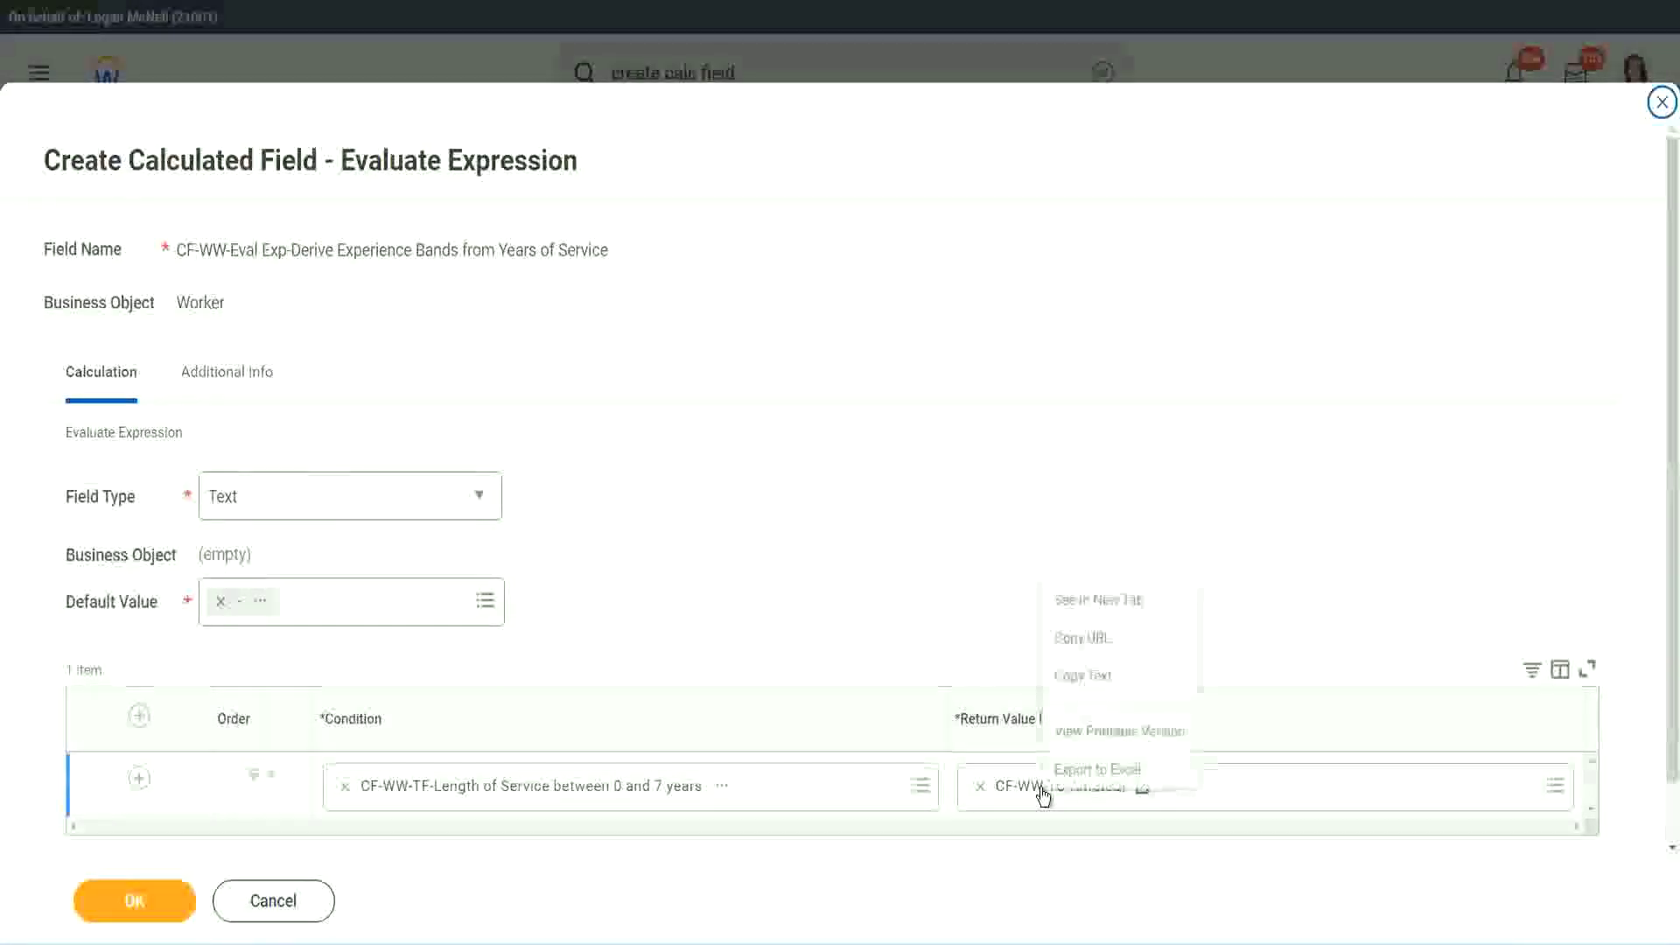
click(1089, 679)
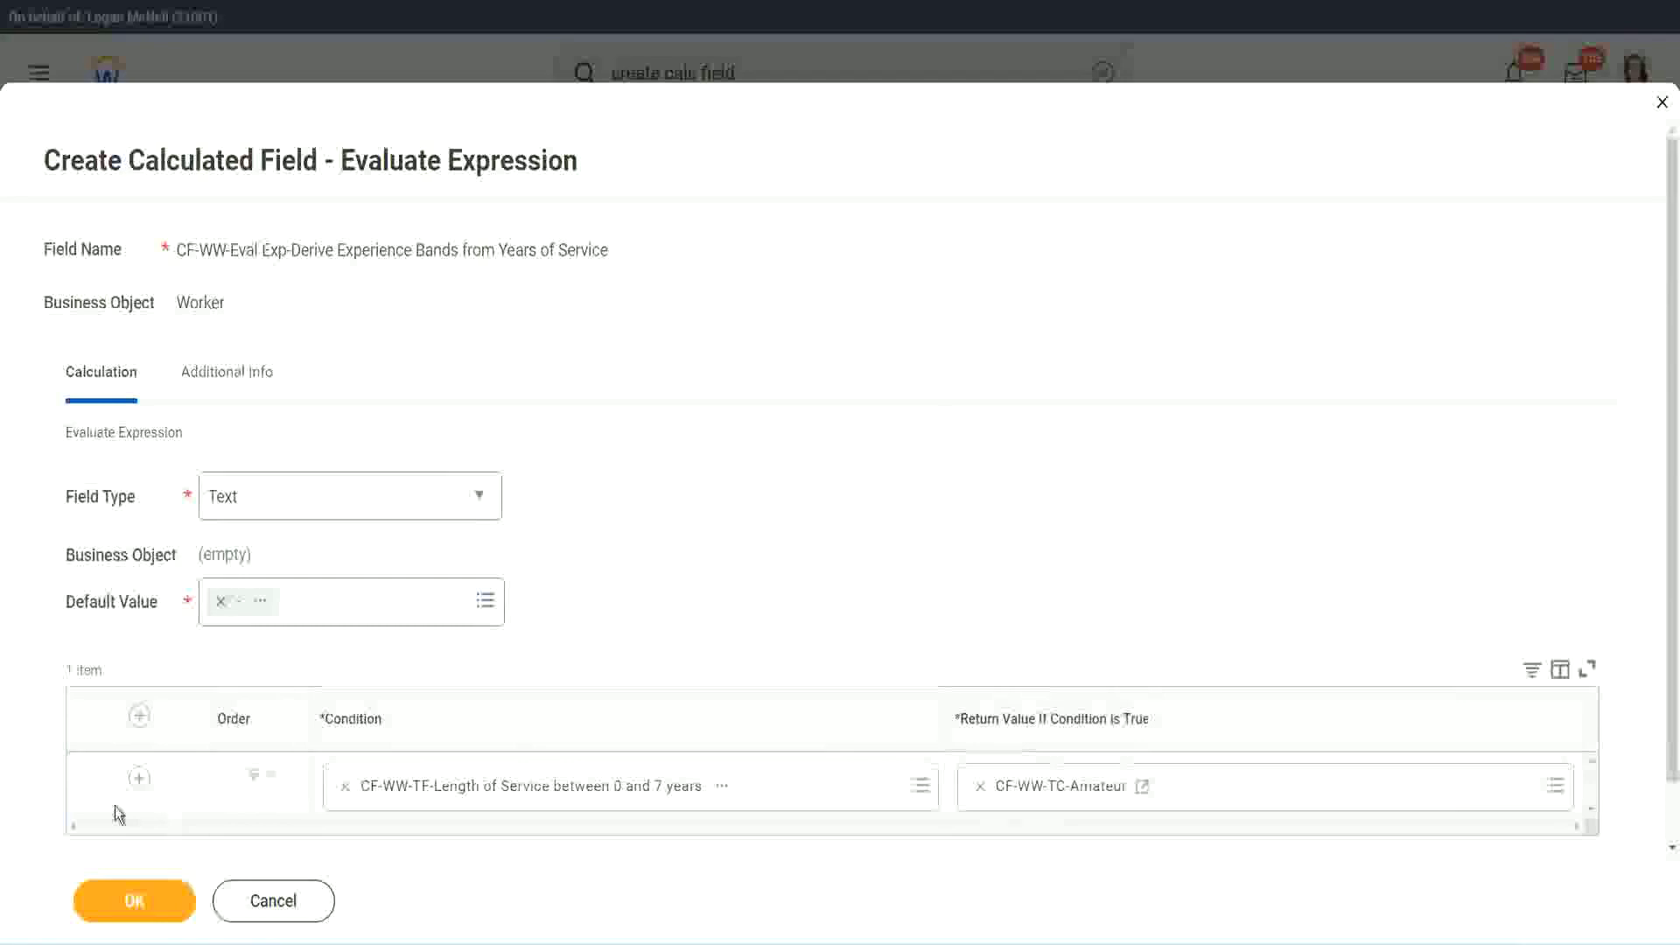
click(131, 787)
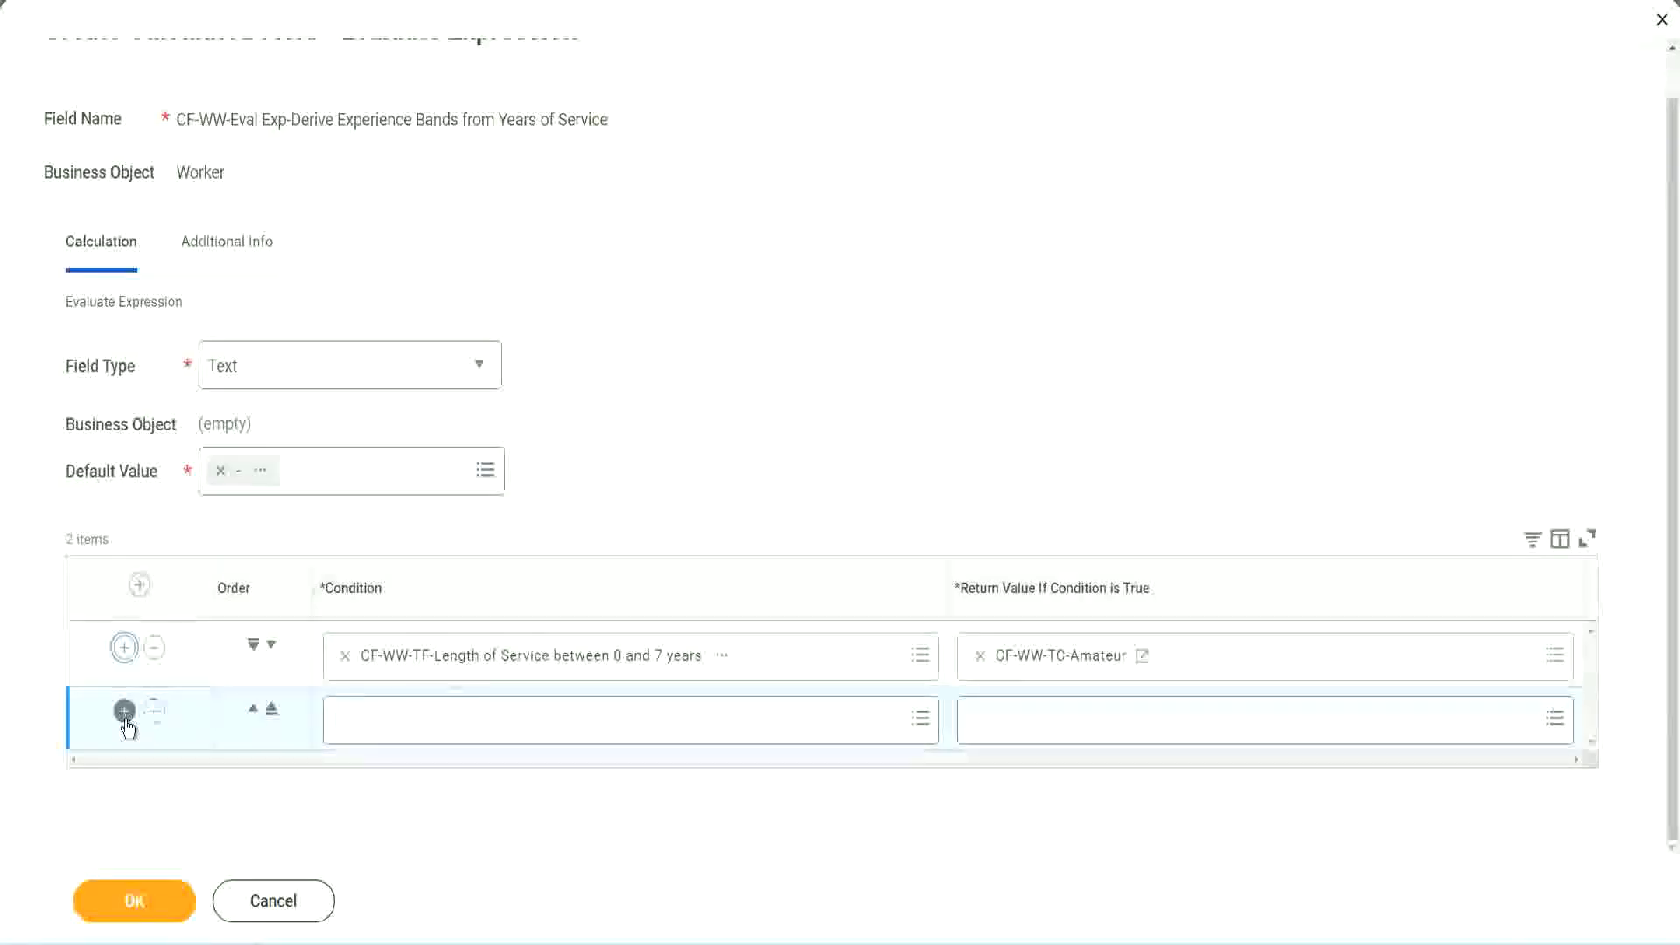
Step: Add more condition rows and set row 2's condition to the 8–15 years service field
click(125, 713)
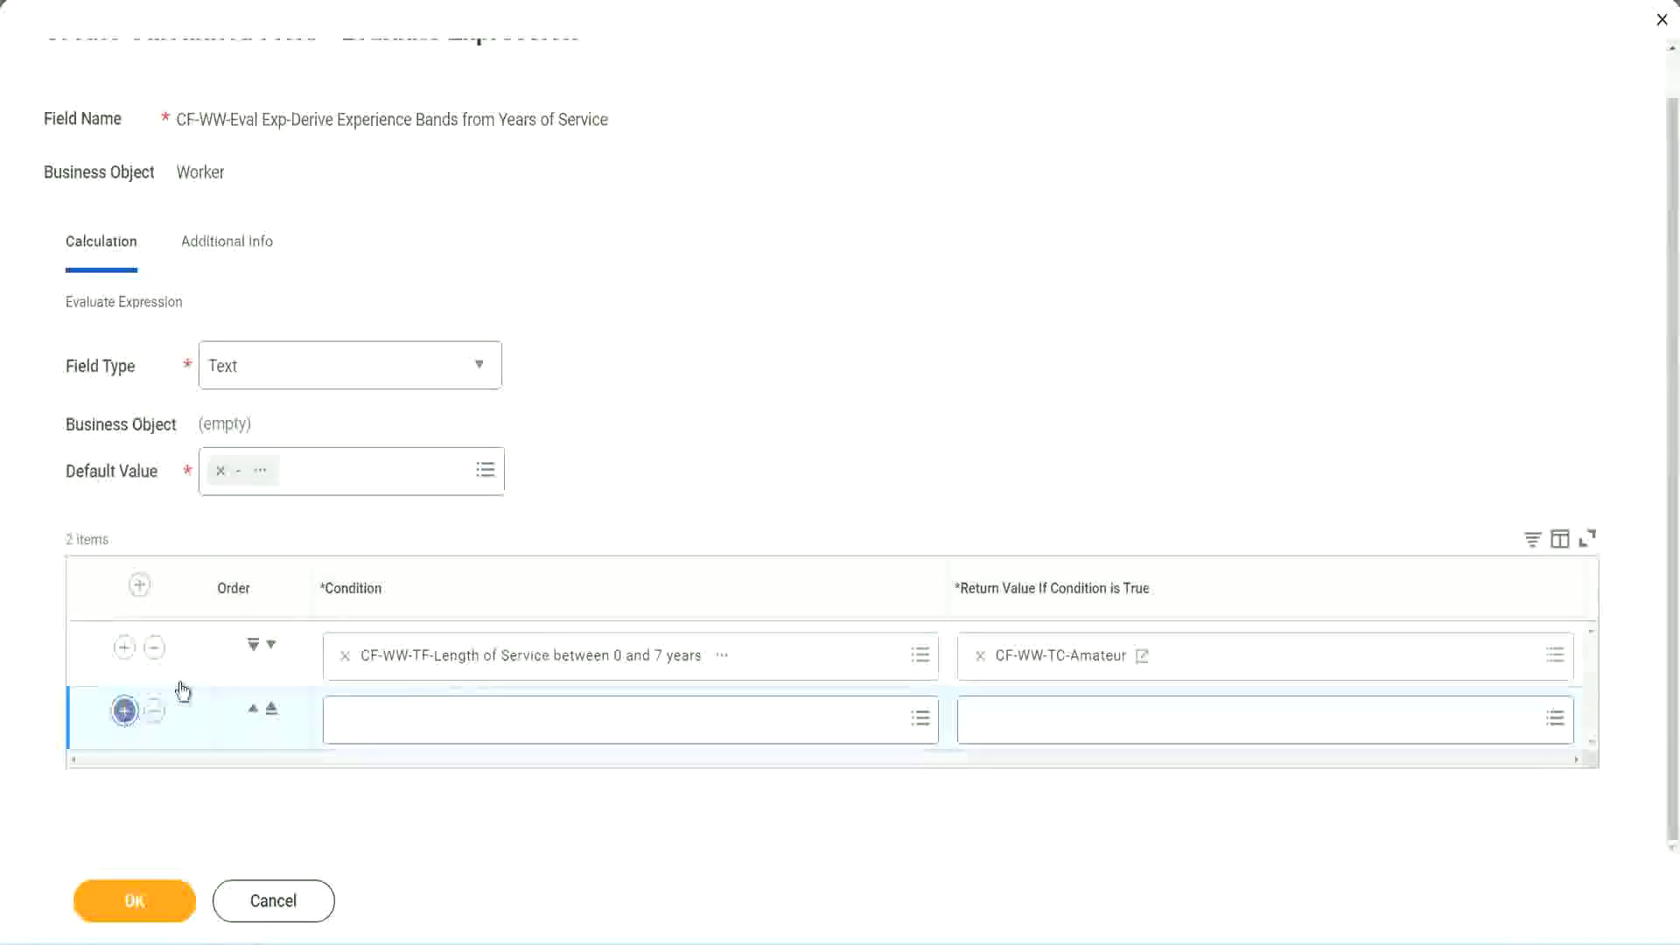
click(130, 713)
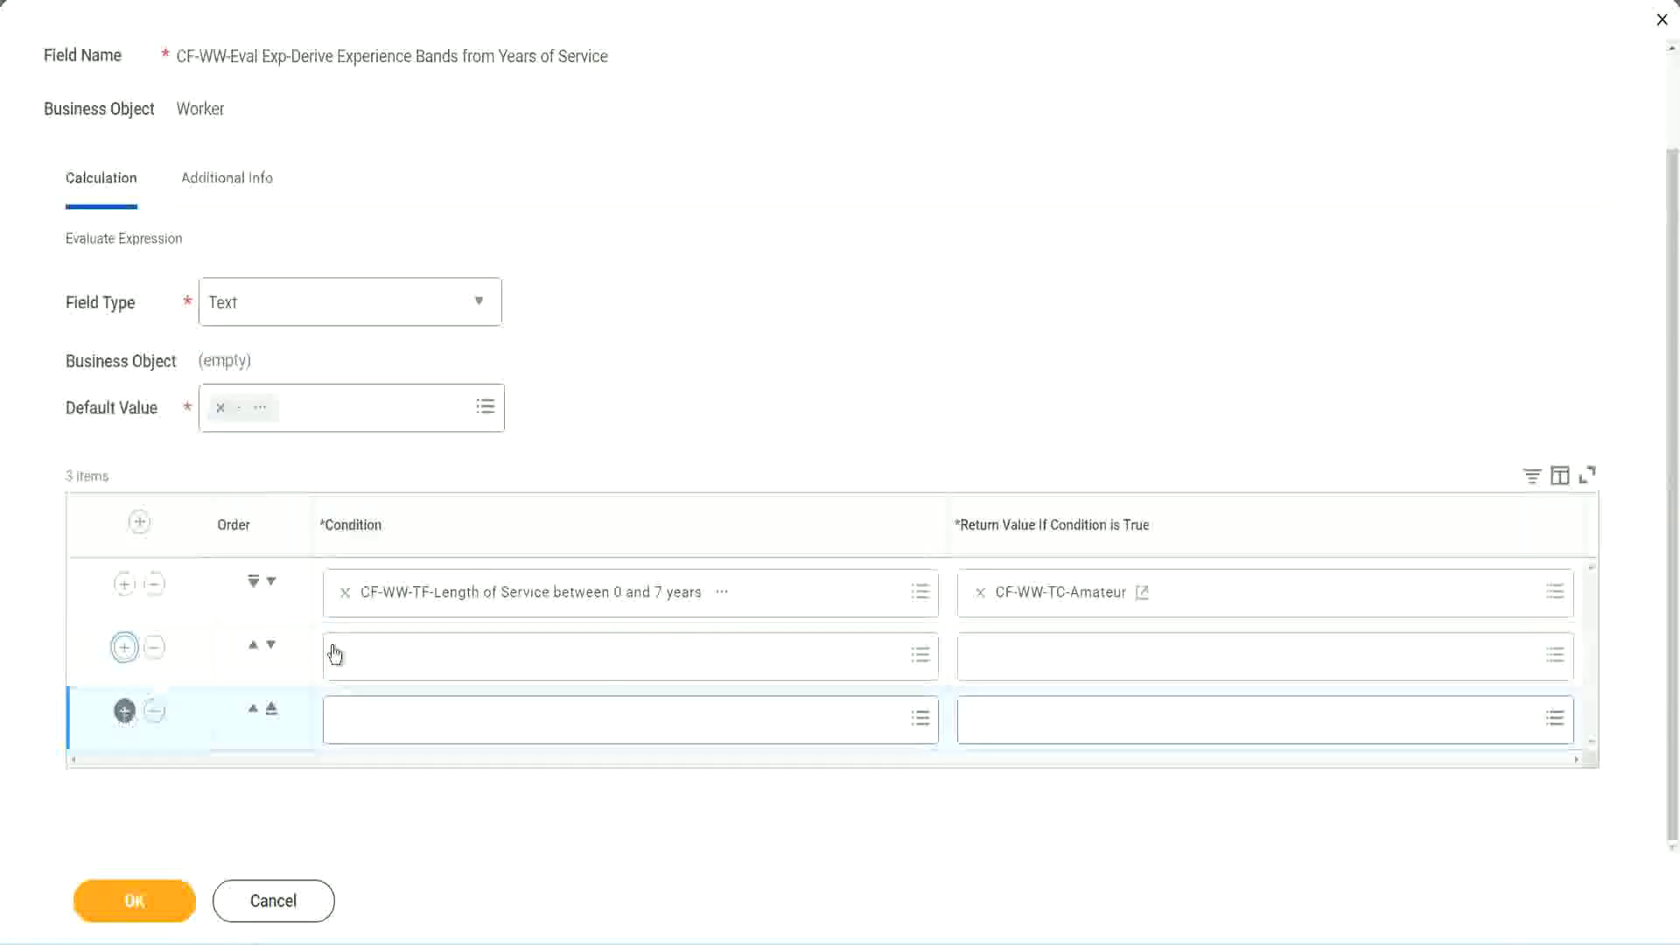
click(413, 658)
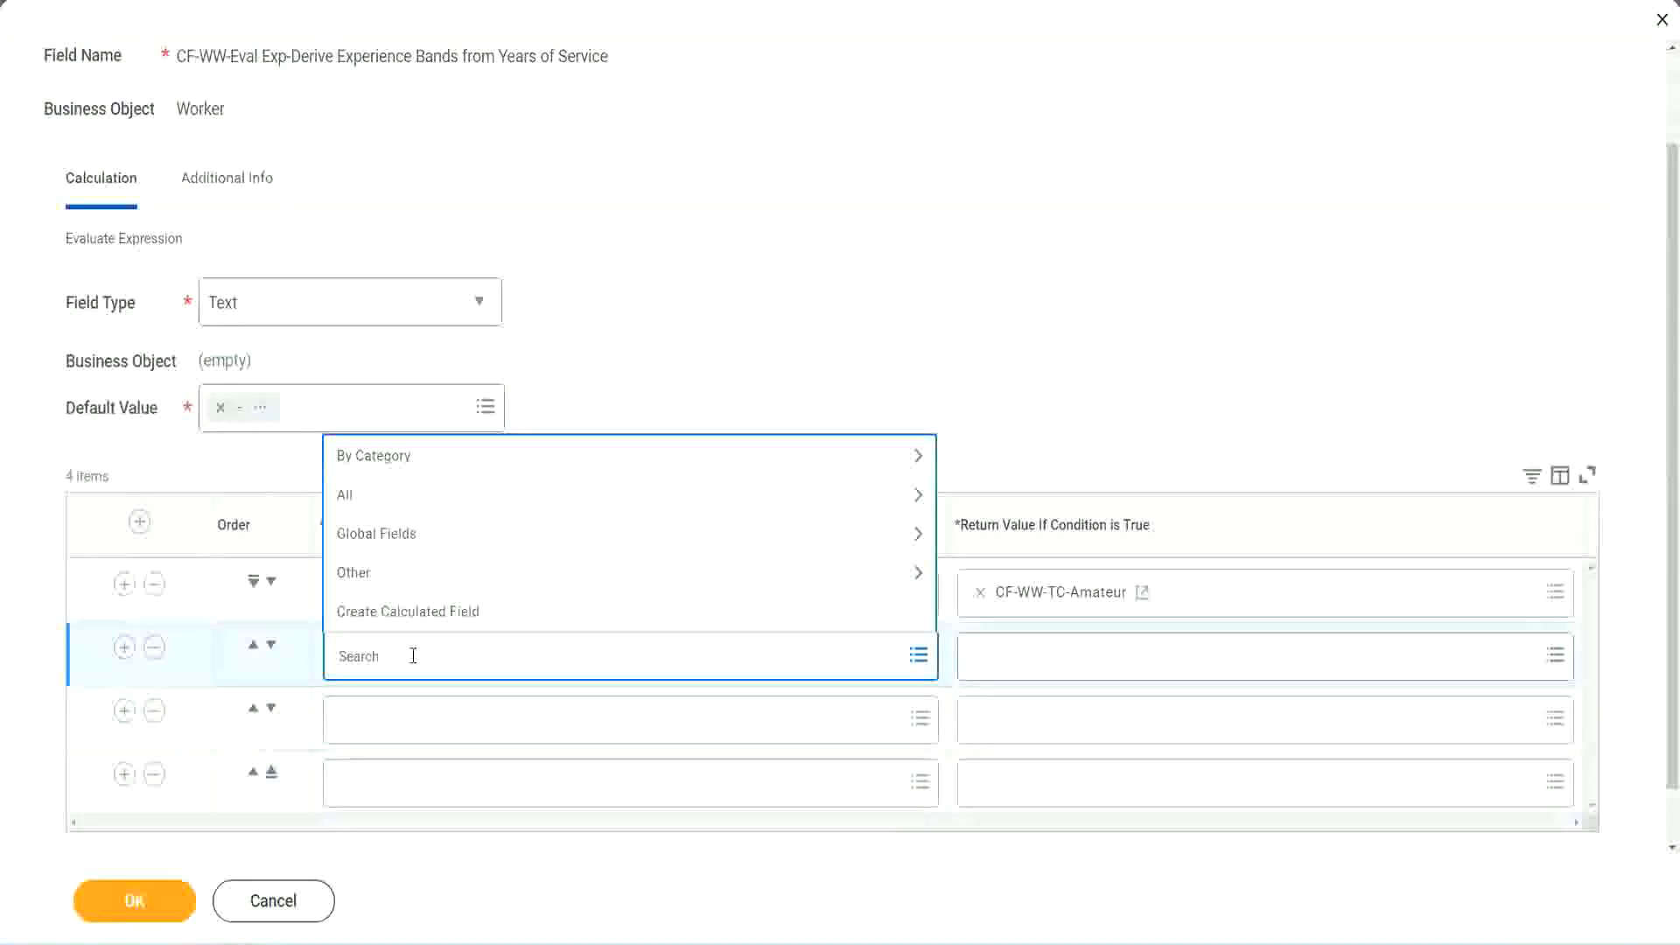
text(cf-ww)
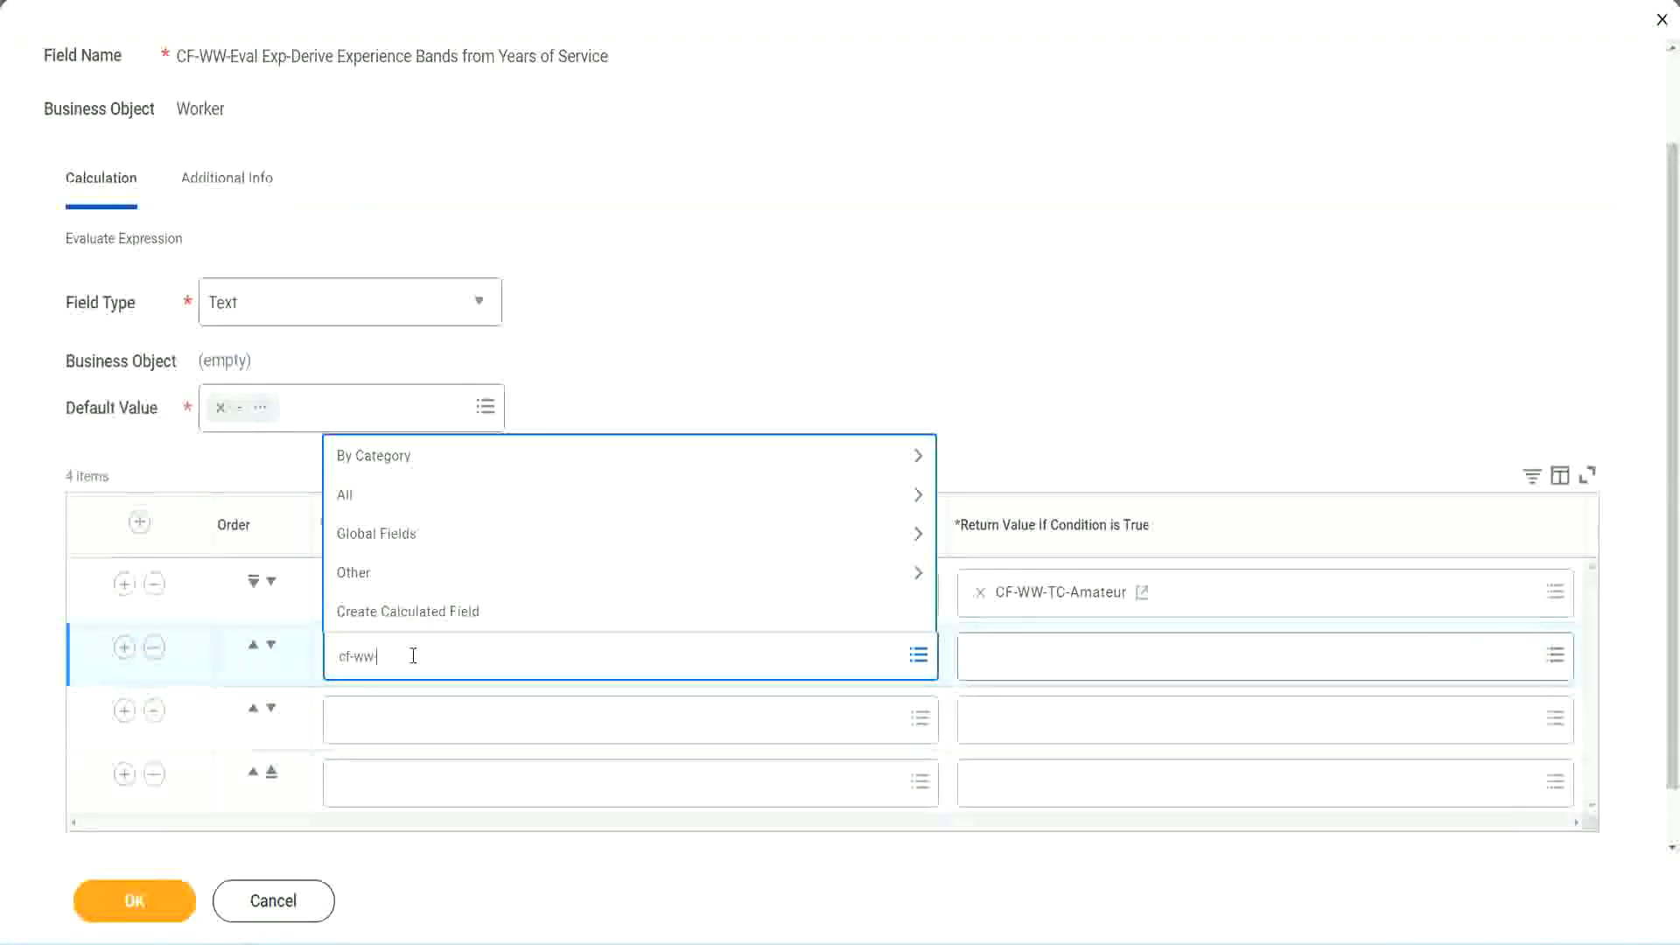
text(-tf)
key(Return)
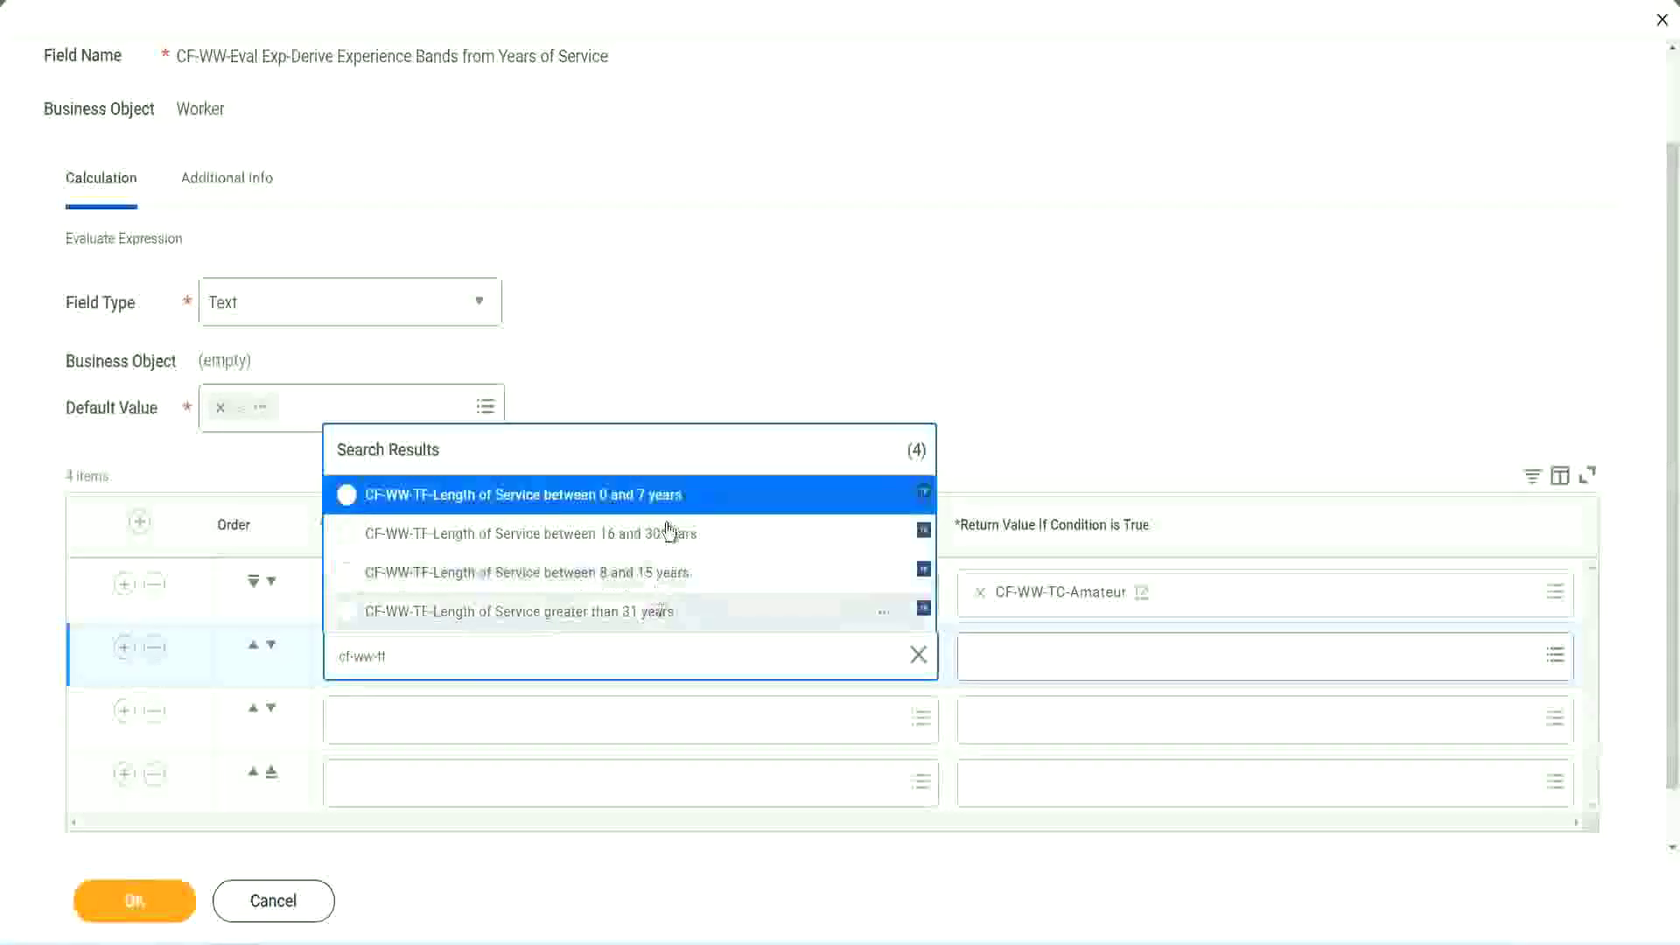
click(648, 577)
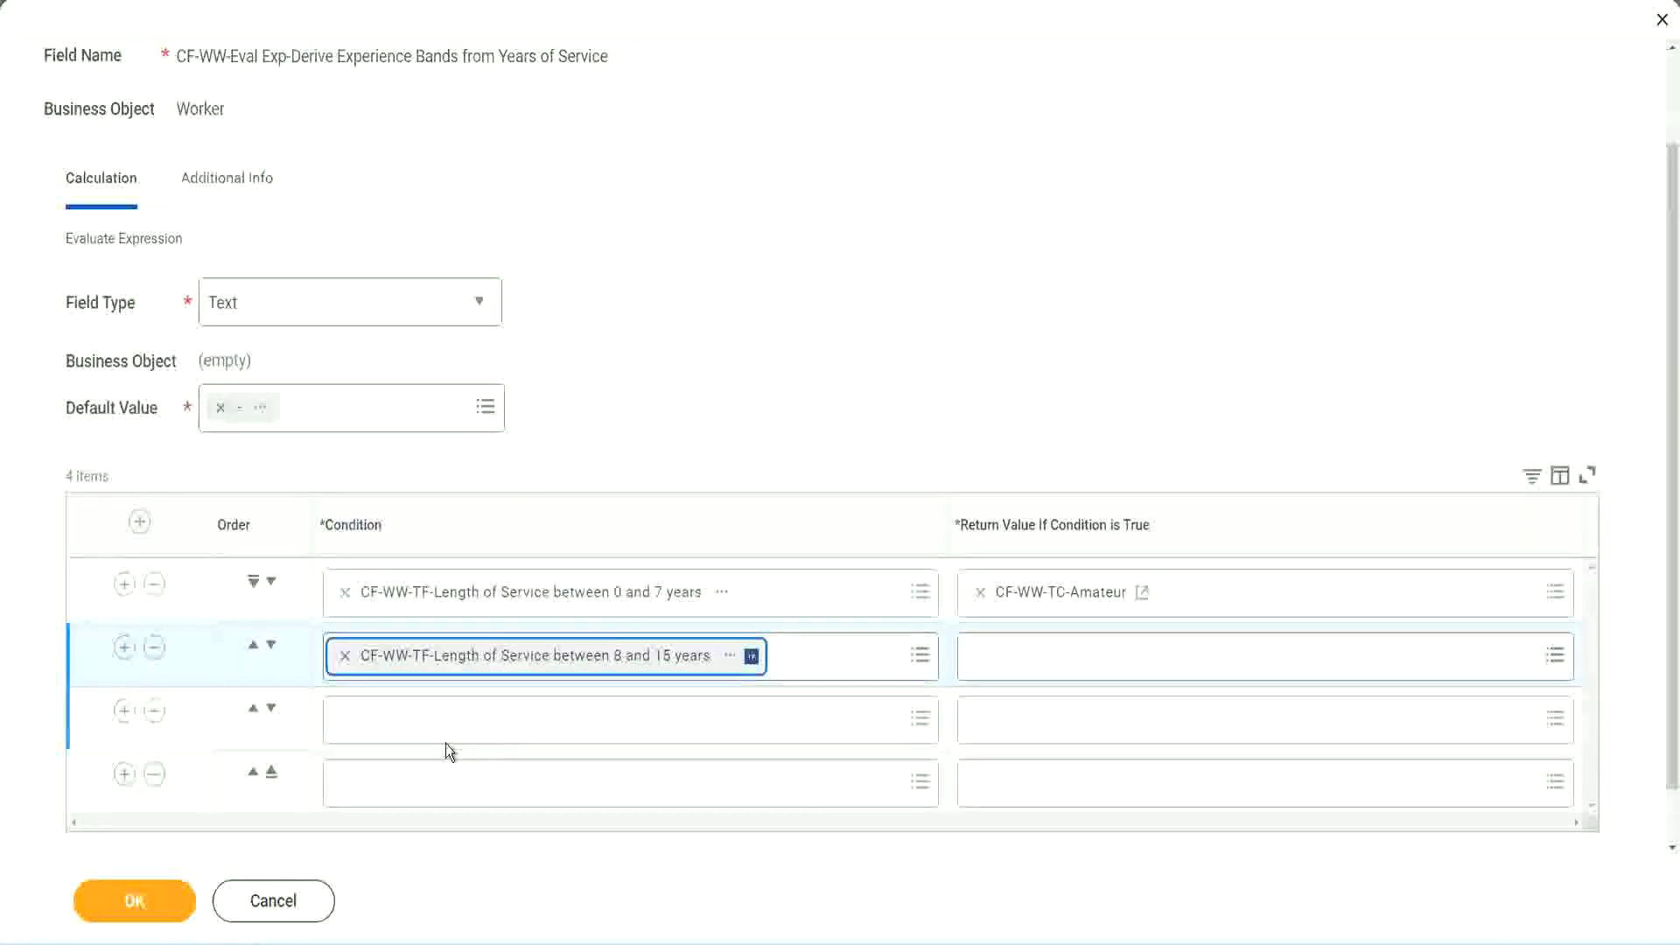
Step: Set rows 3 and 4 to the 16–30 years and greater than 31 years service conditions
click(423, 718)
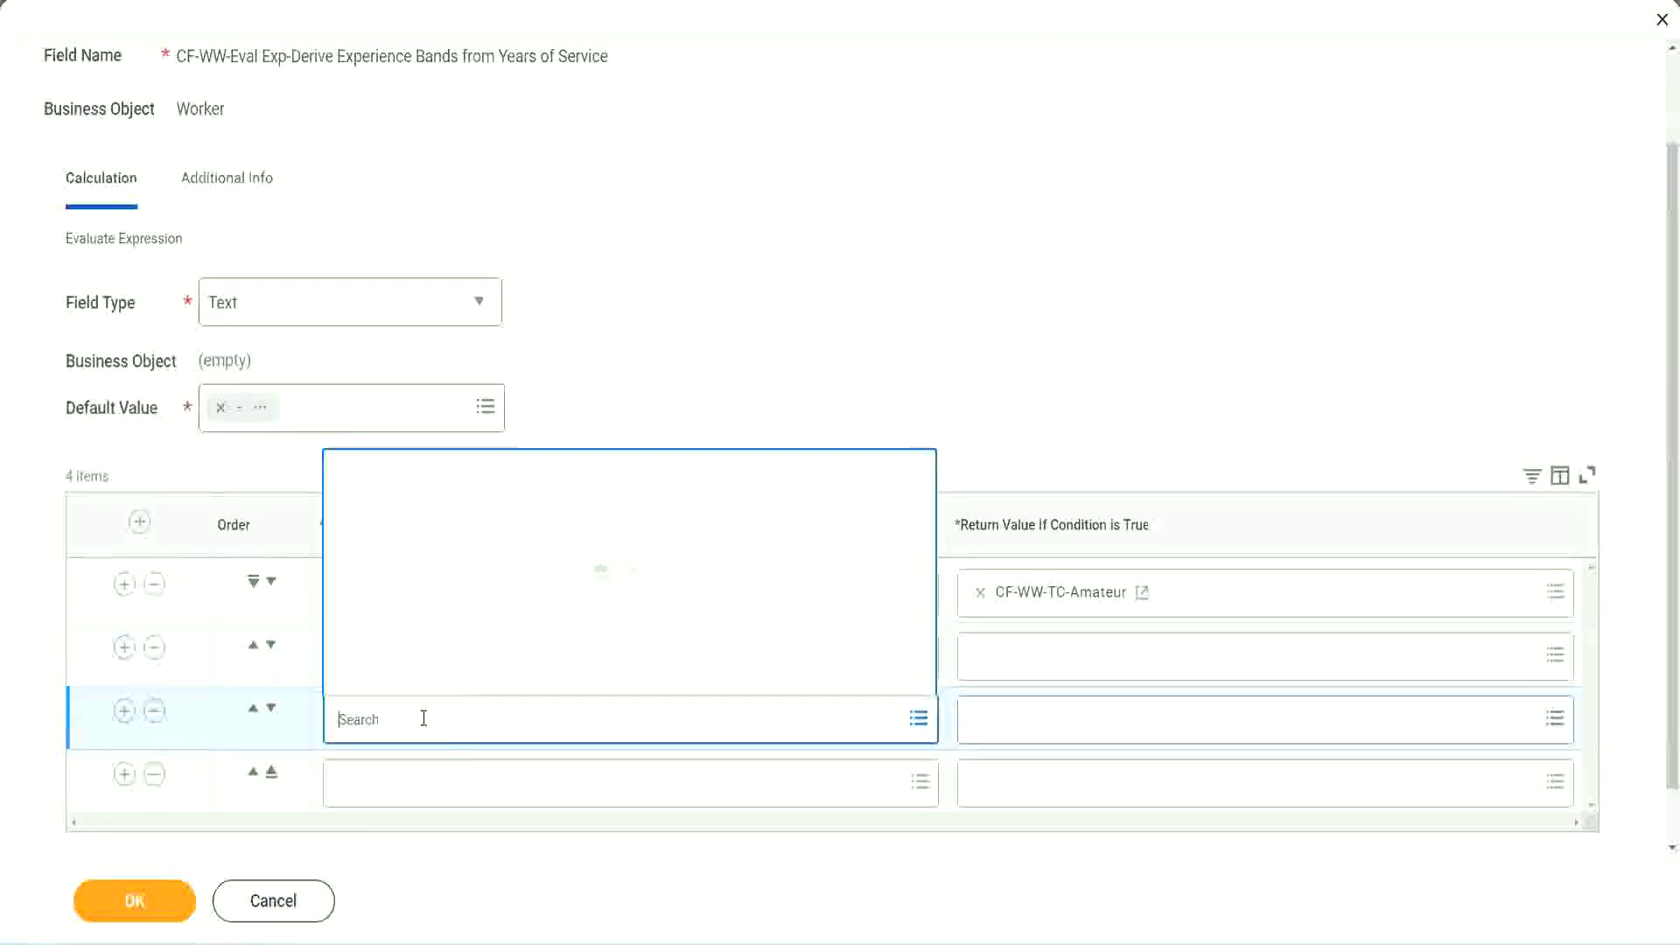
text(cf-ww-tf)
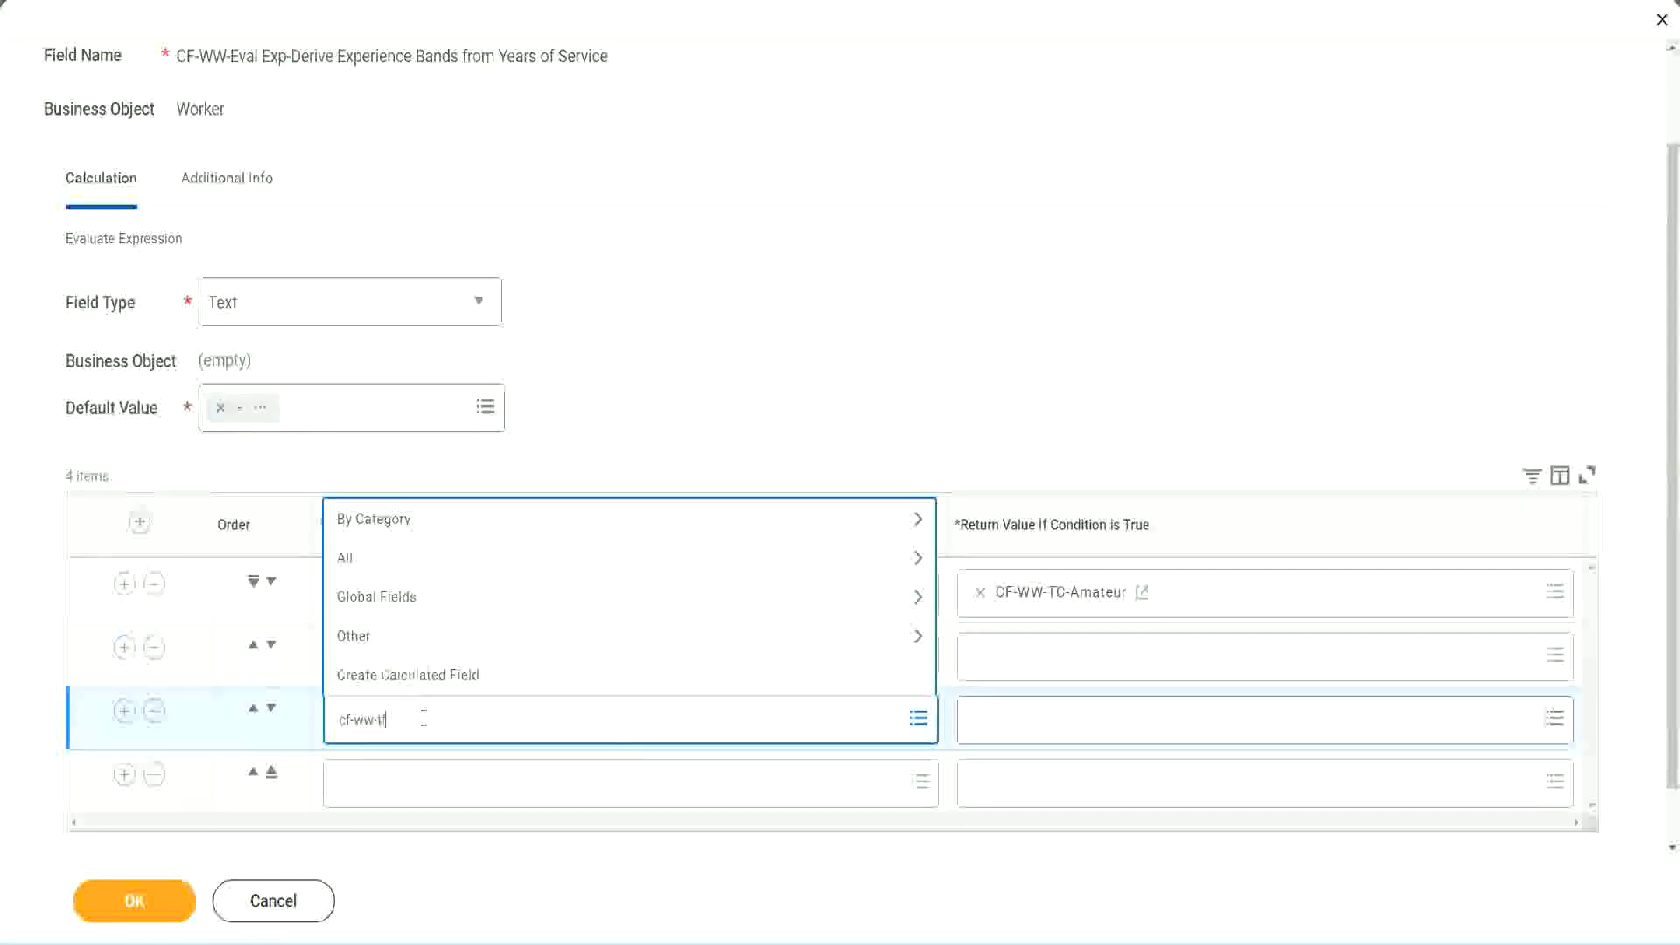
key(Return)
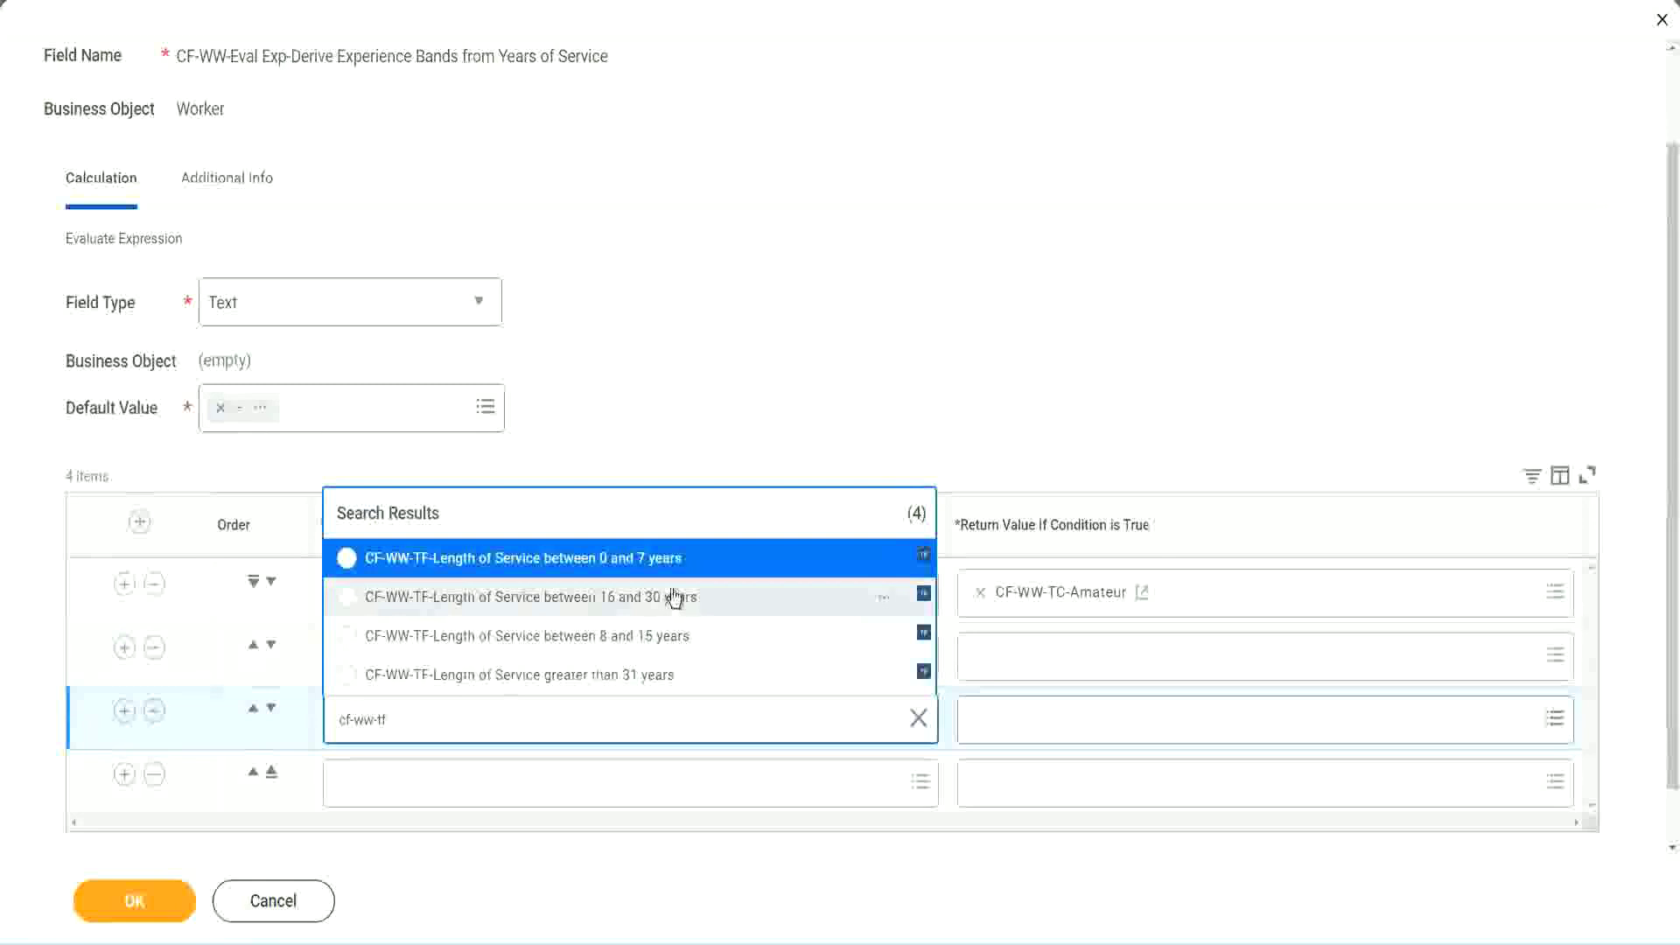
click(674, 605)
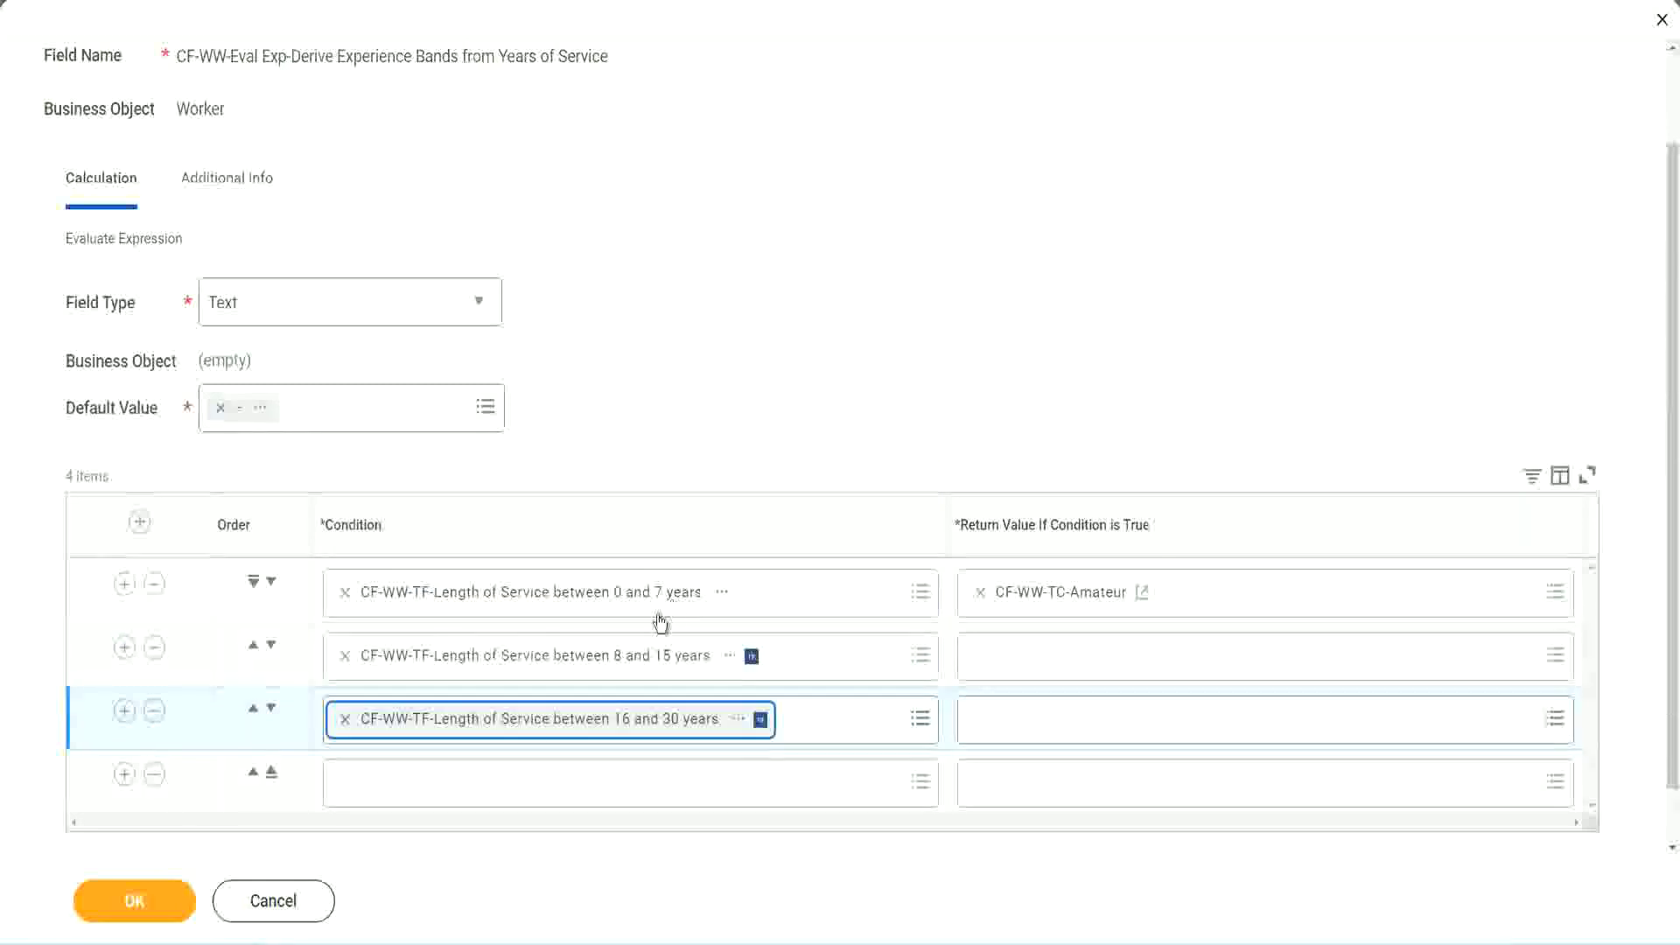
click(398, 785)
text(c)
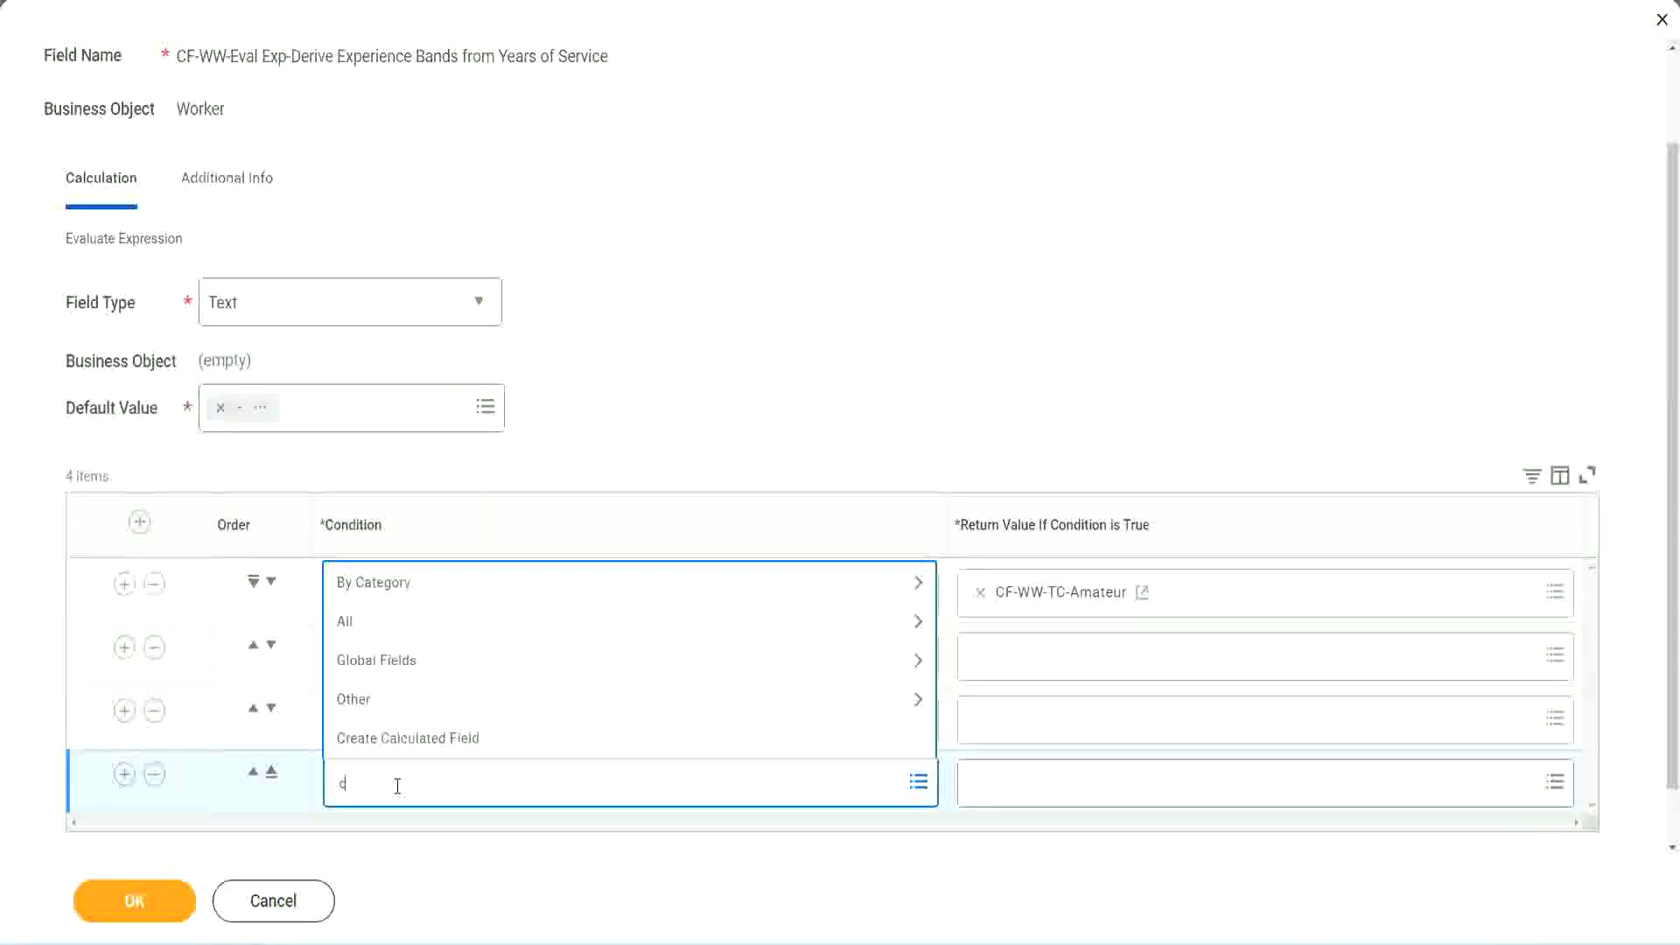
text(f-ww)
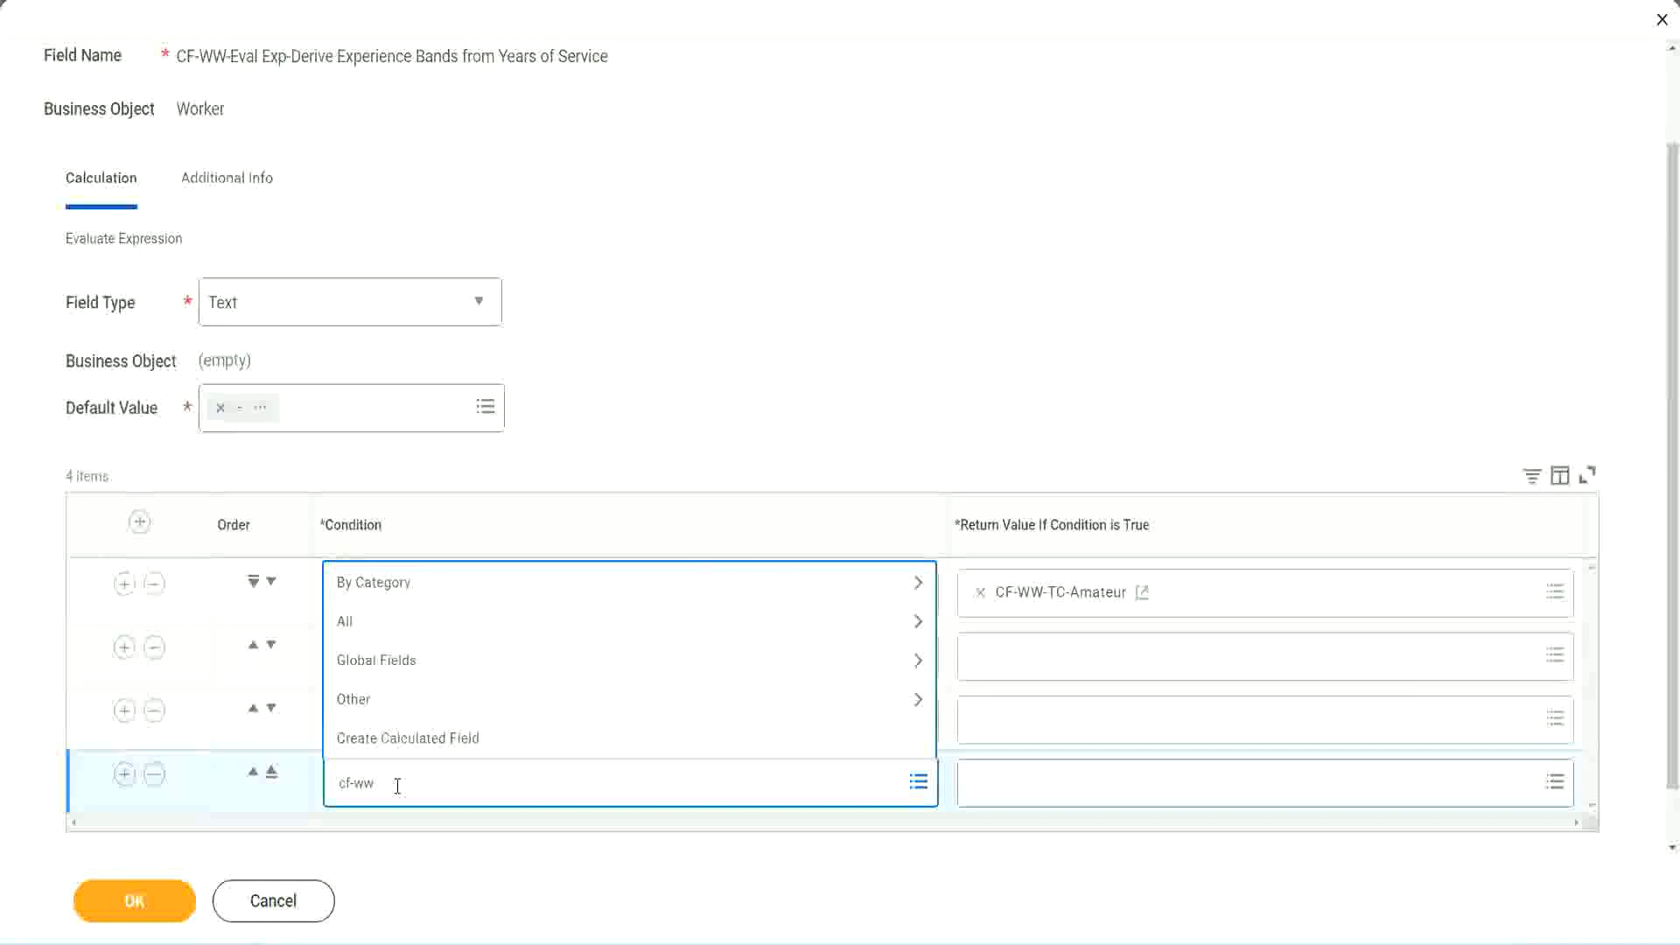
text( tf 31)
key(Return)
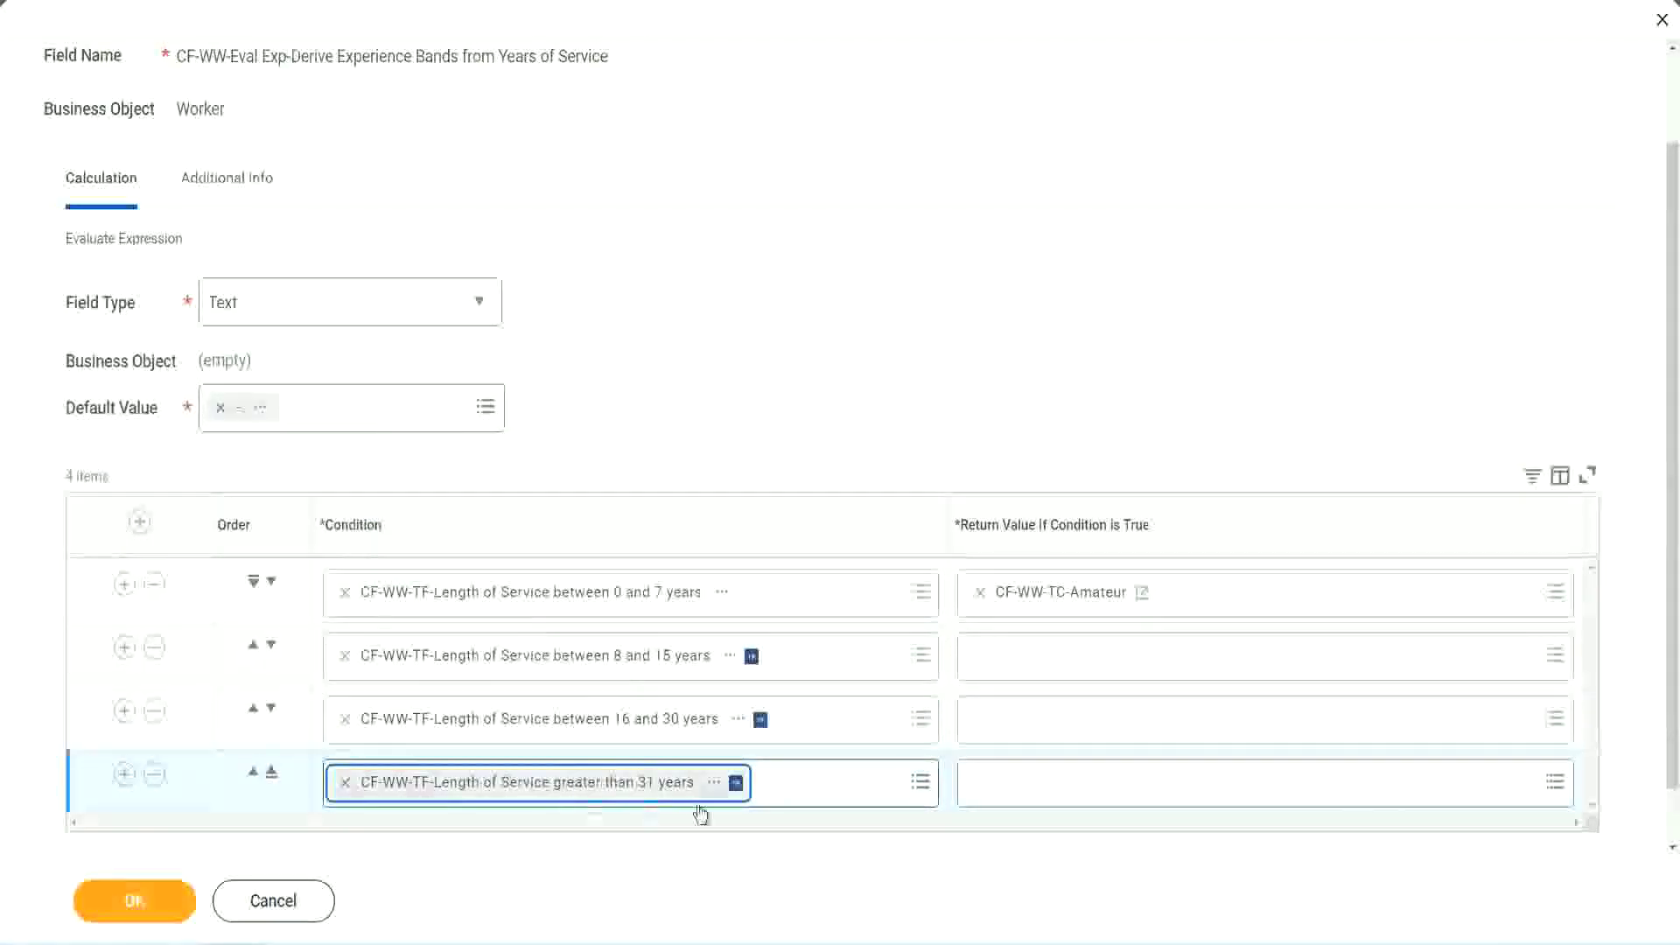
click(758, 369)
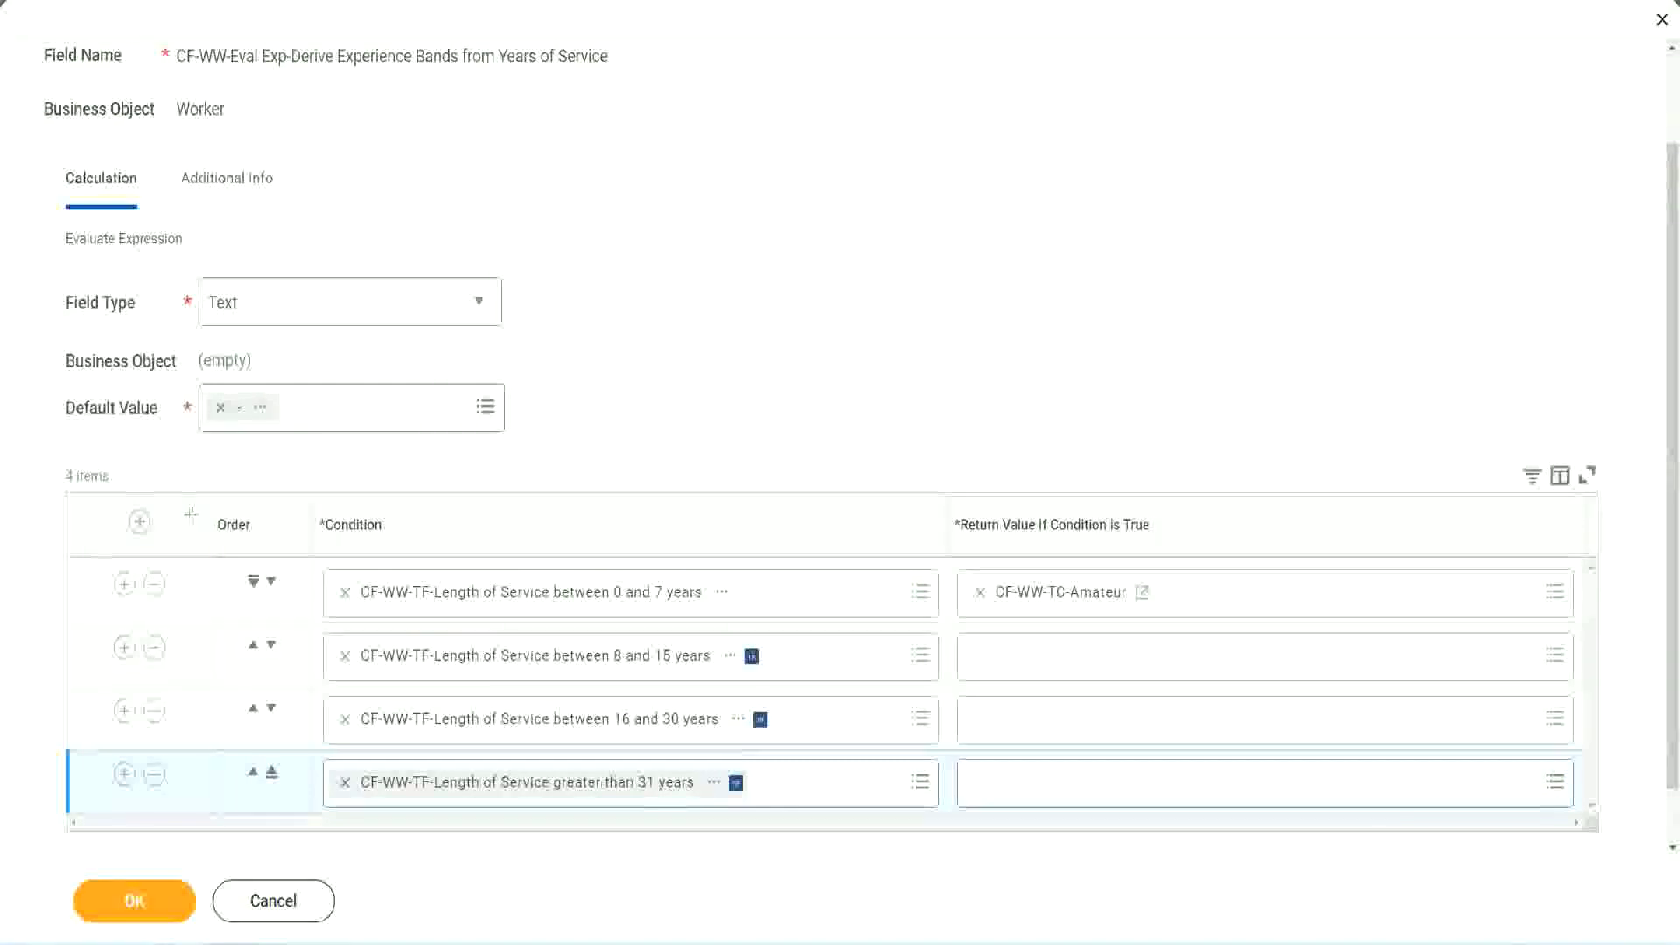
drag(189, 514, 187, 691)
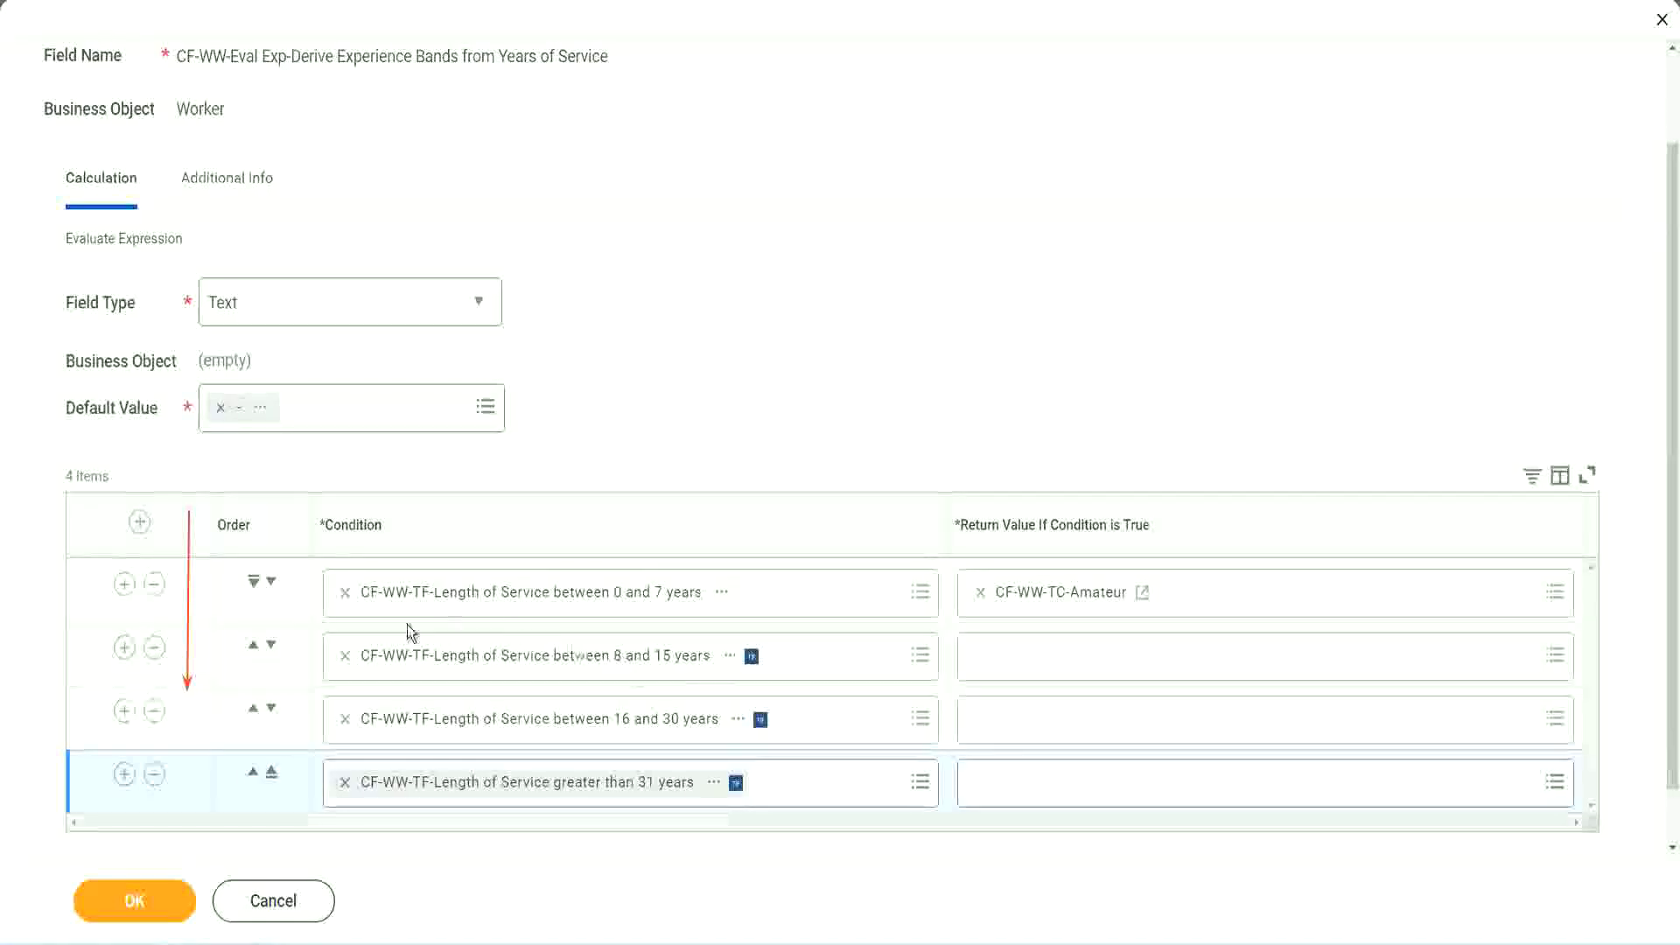
click(253, 652)
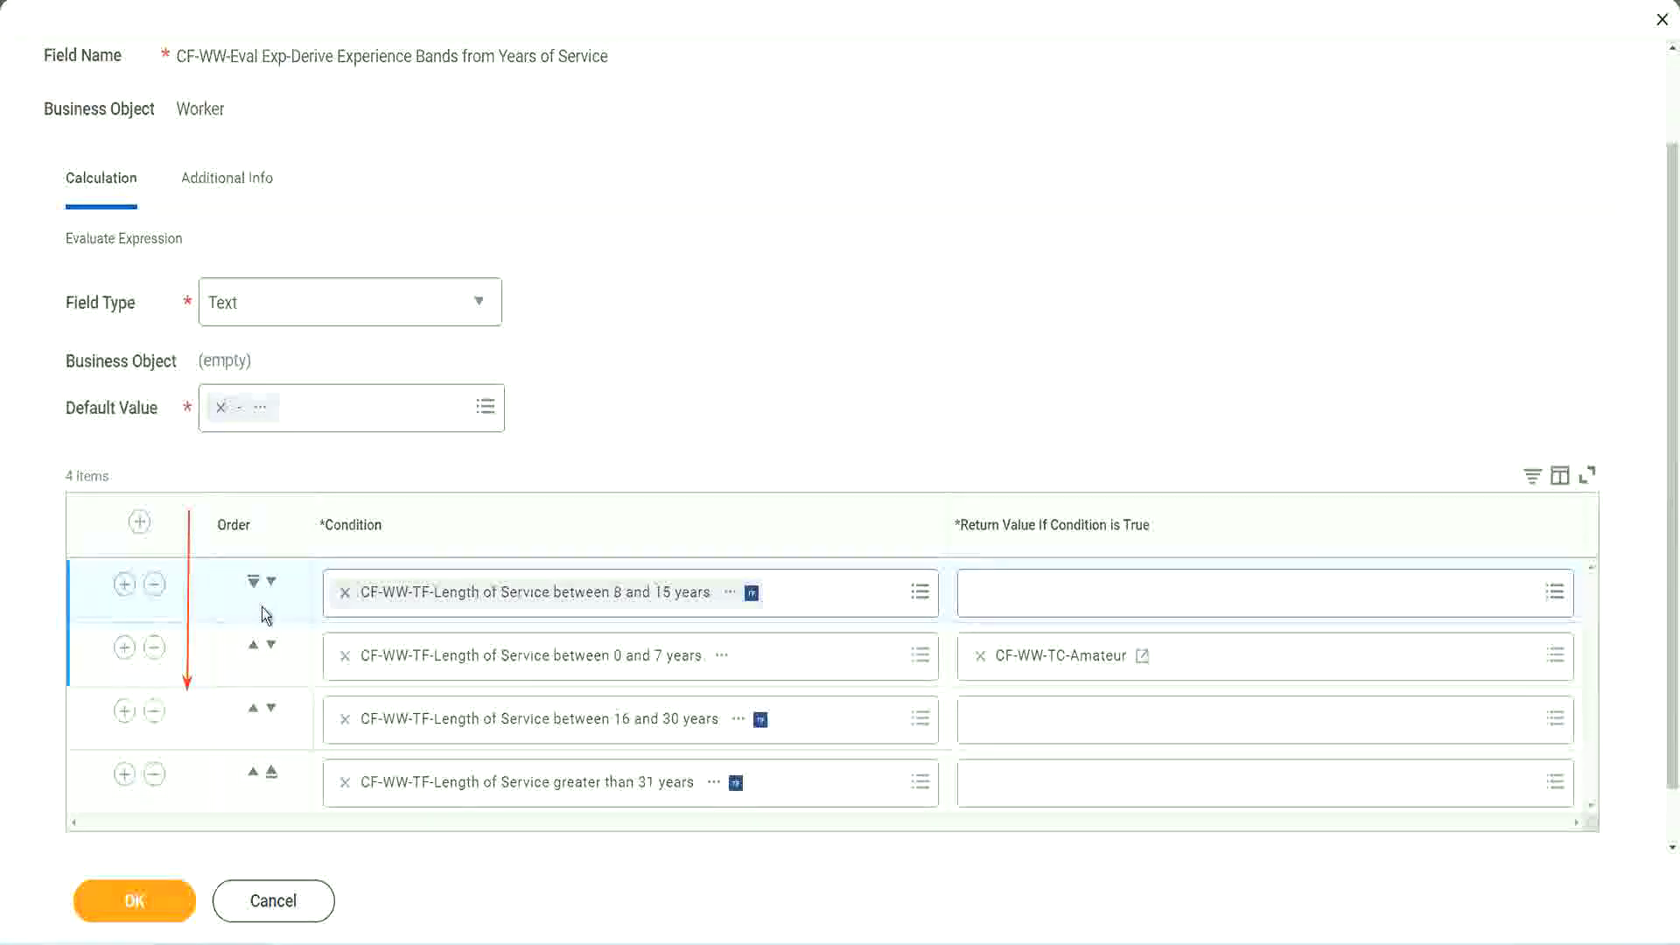
click(271, 581)
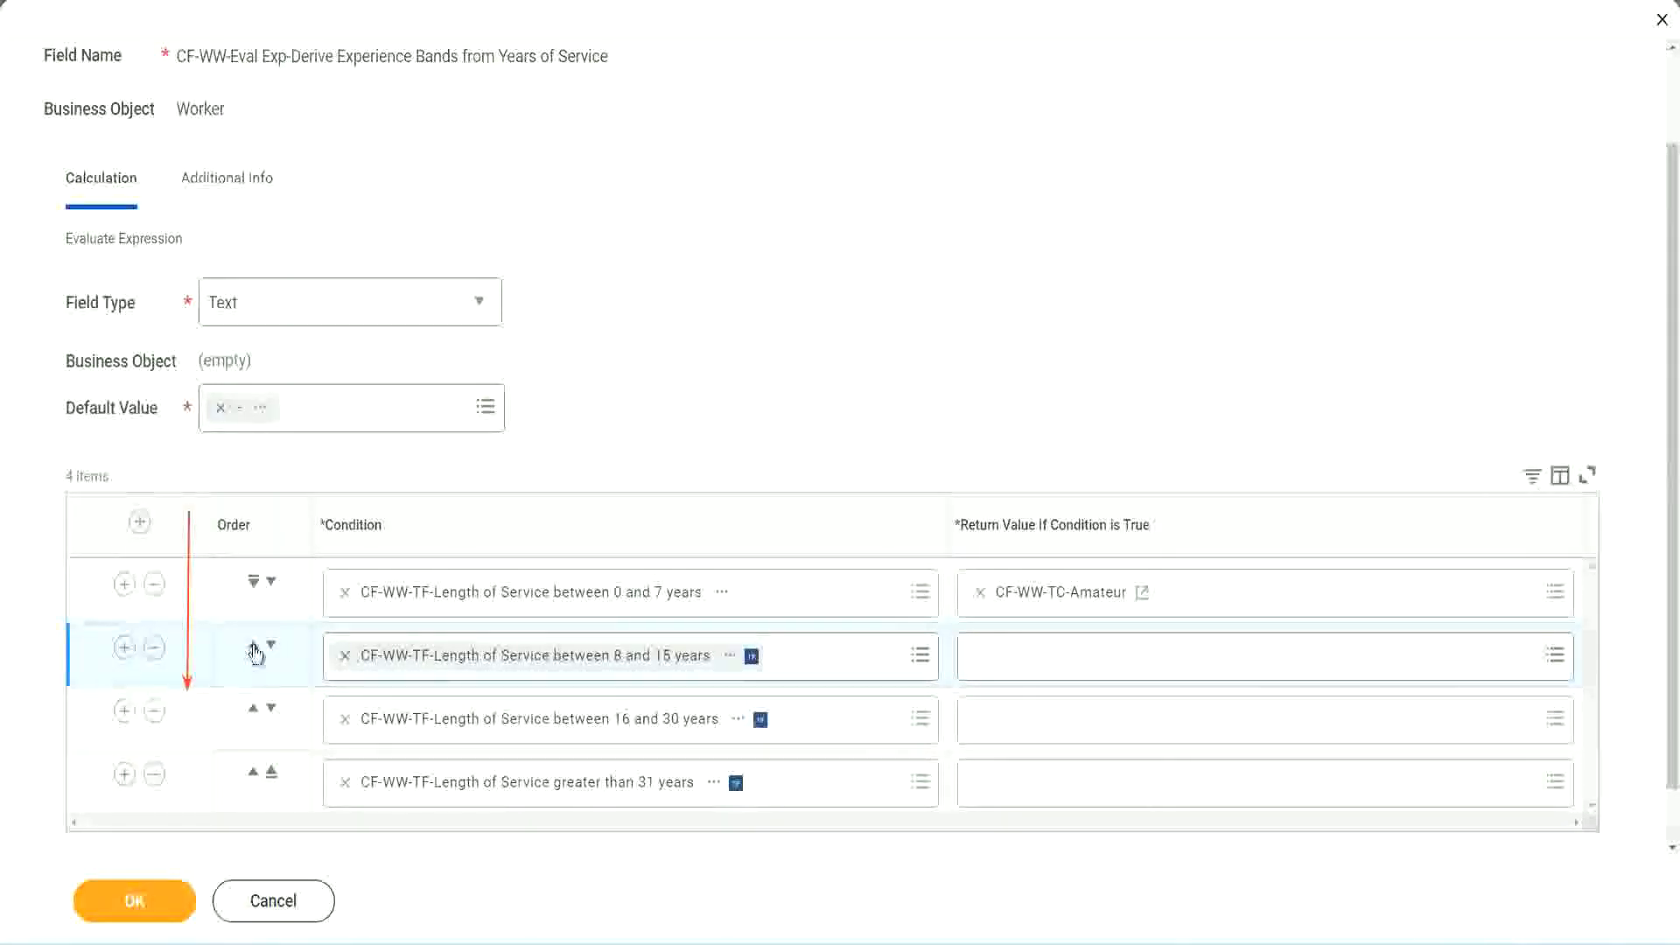
click(254, 648)
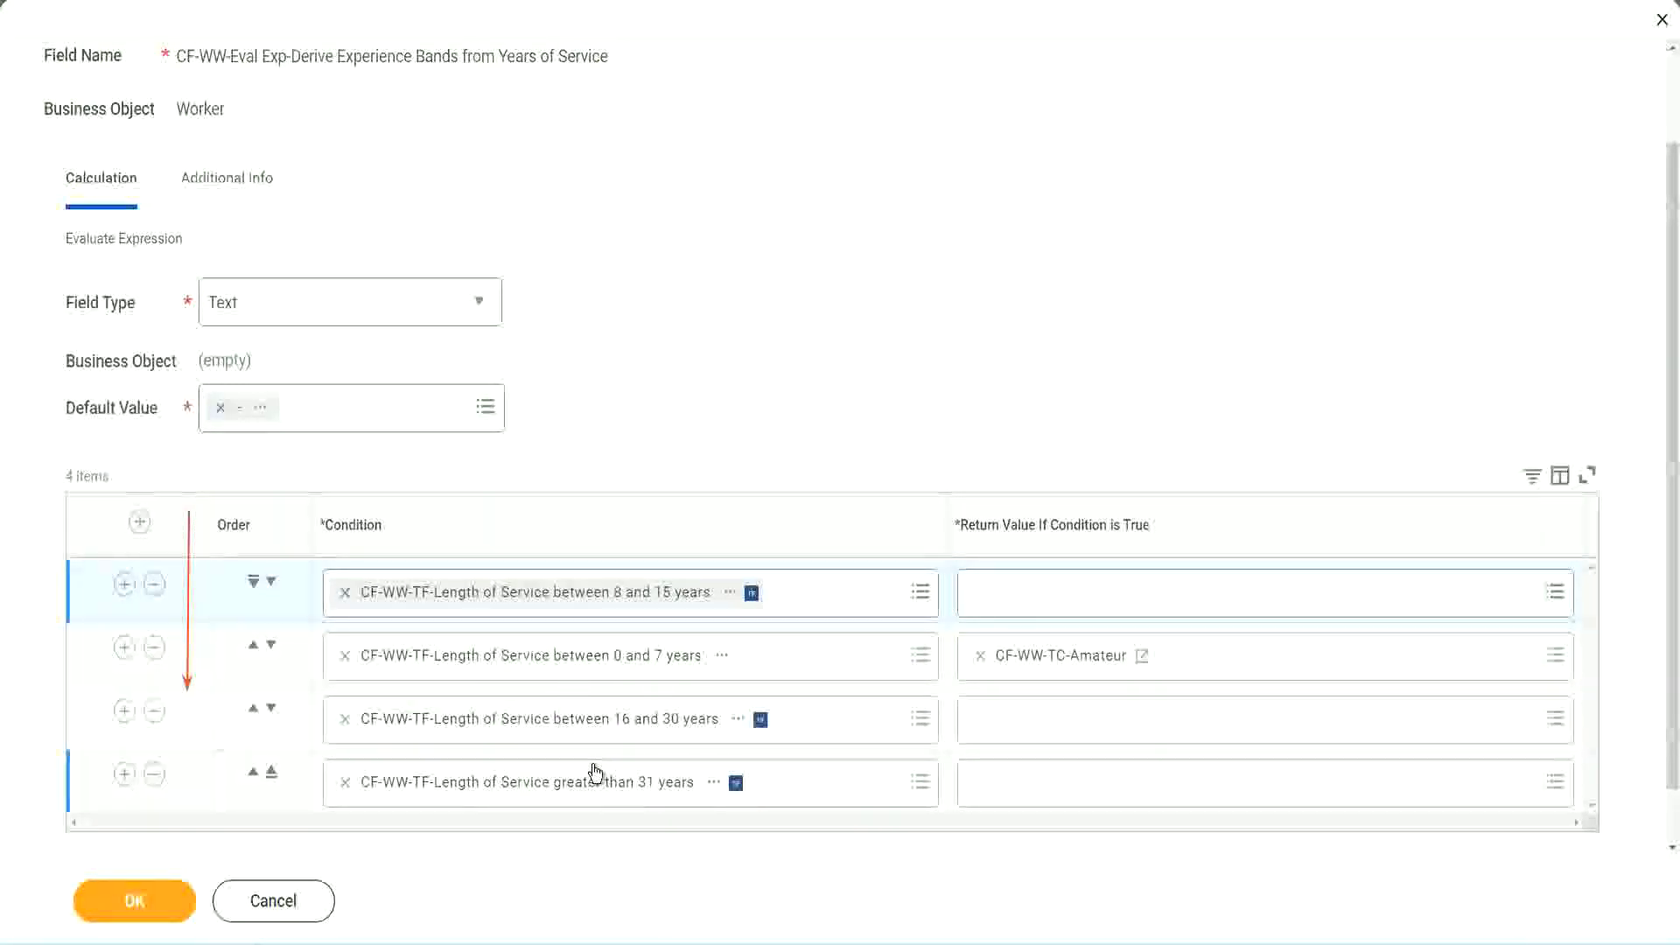
right_click(1064, 670)
click(995, 752)
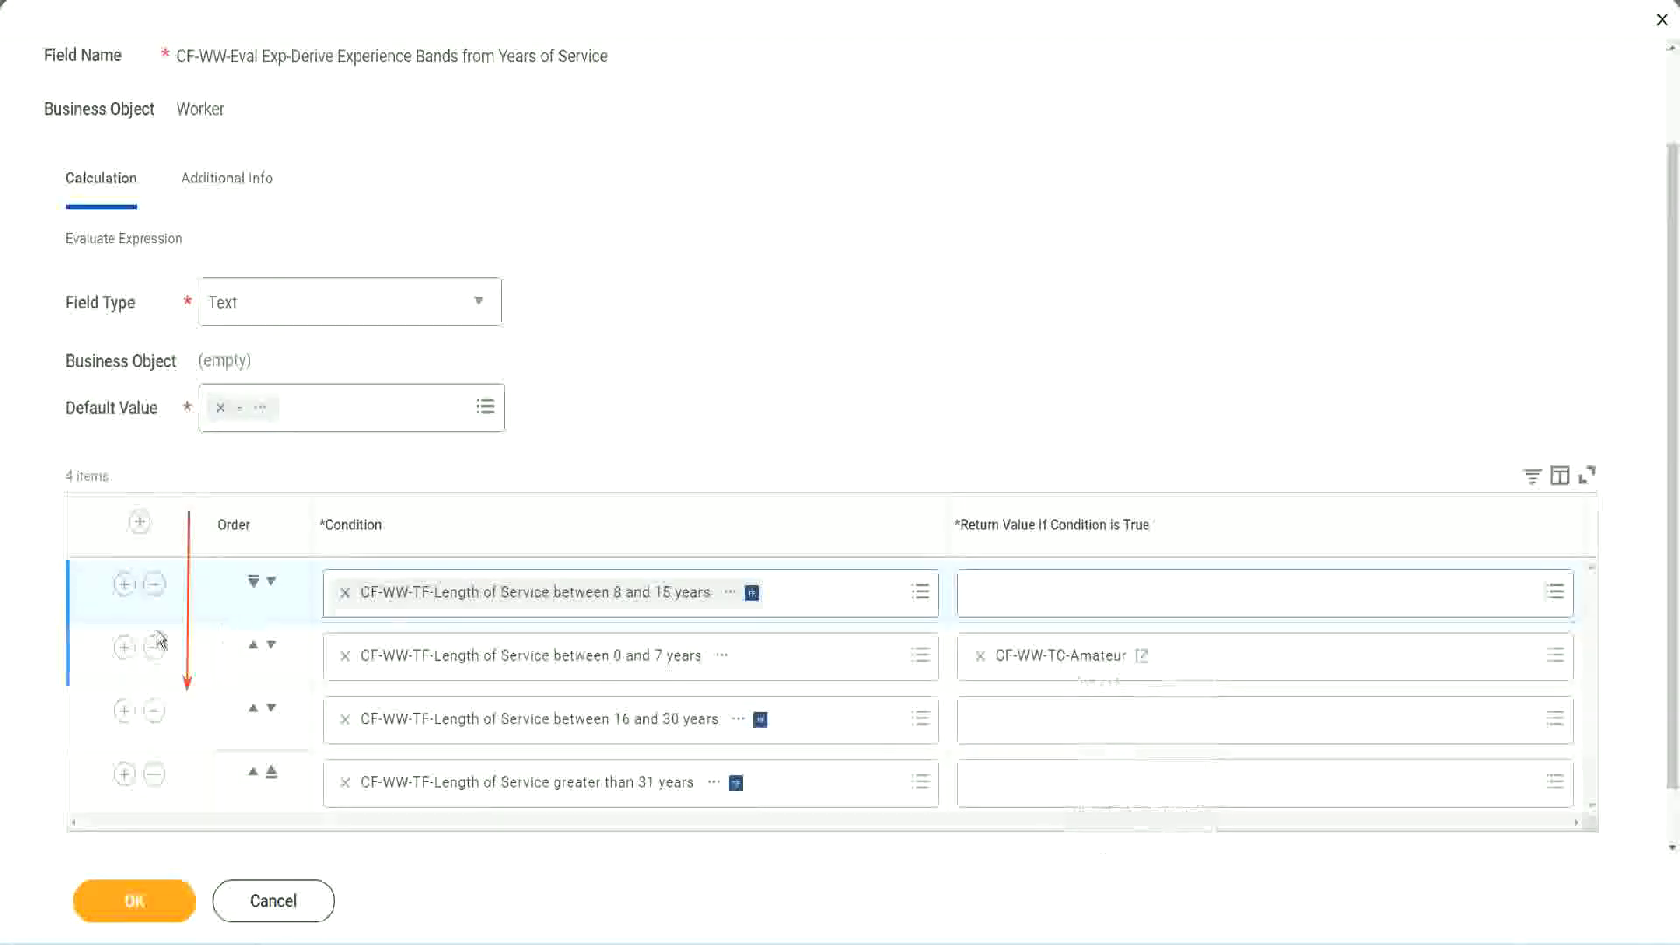
click(271, 582)
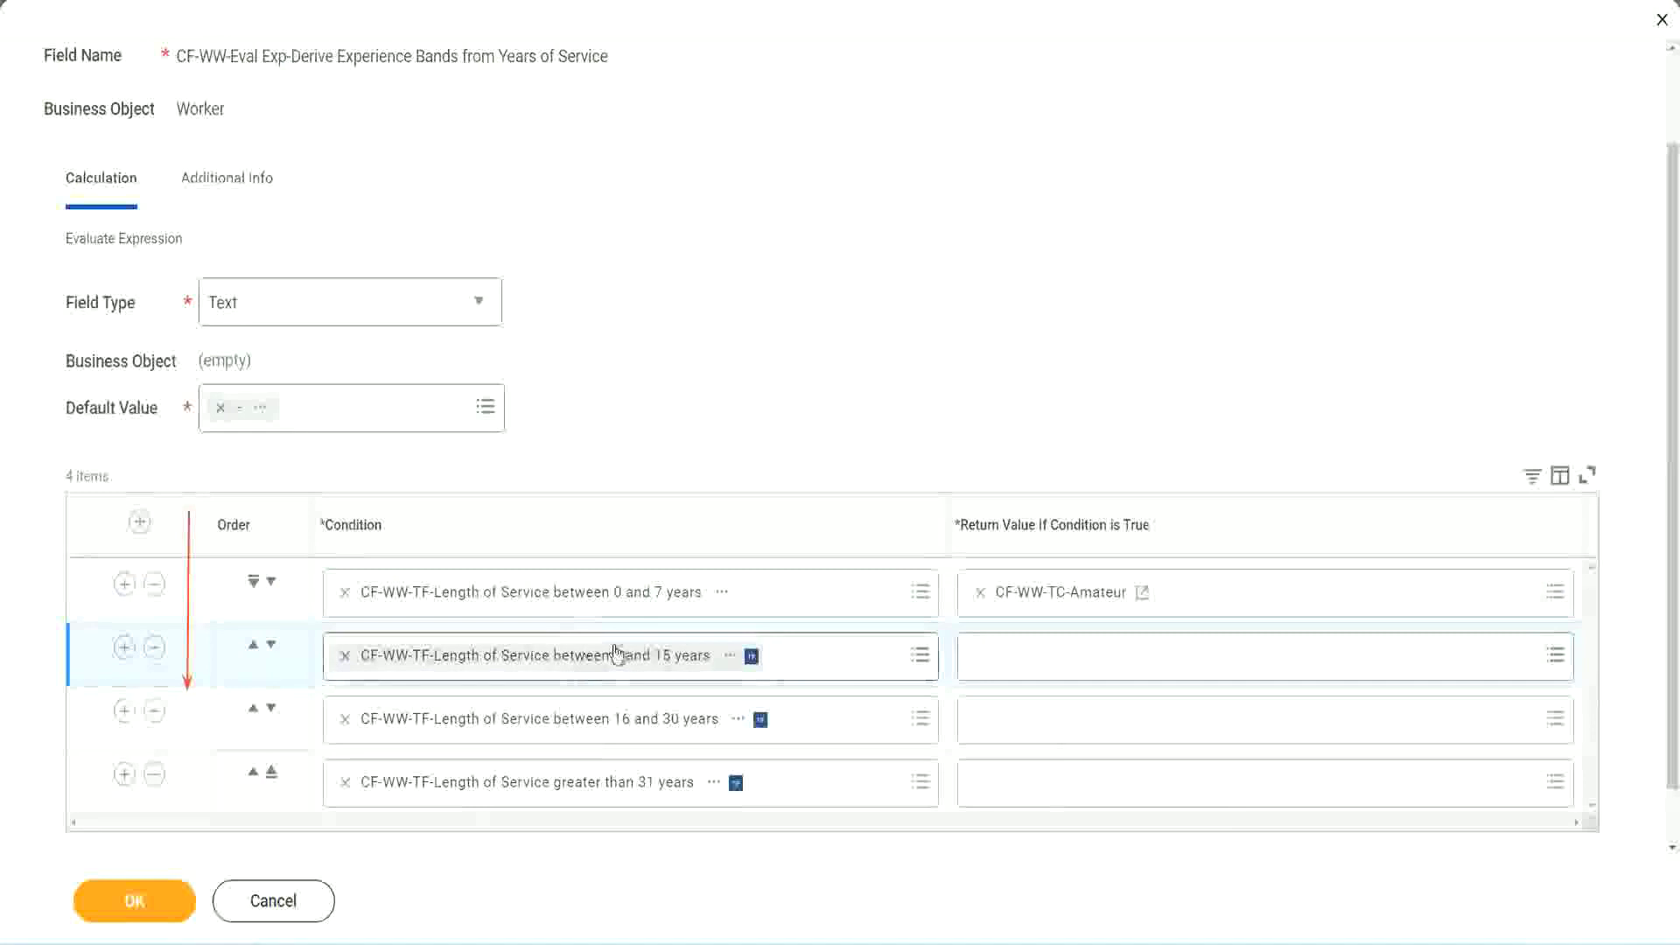
Step: Create text constant CF-WW-TC-Experienced holding 'Experience' as row 2's return value
click(972, 647)
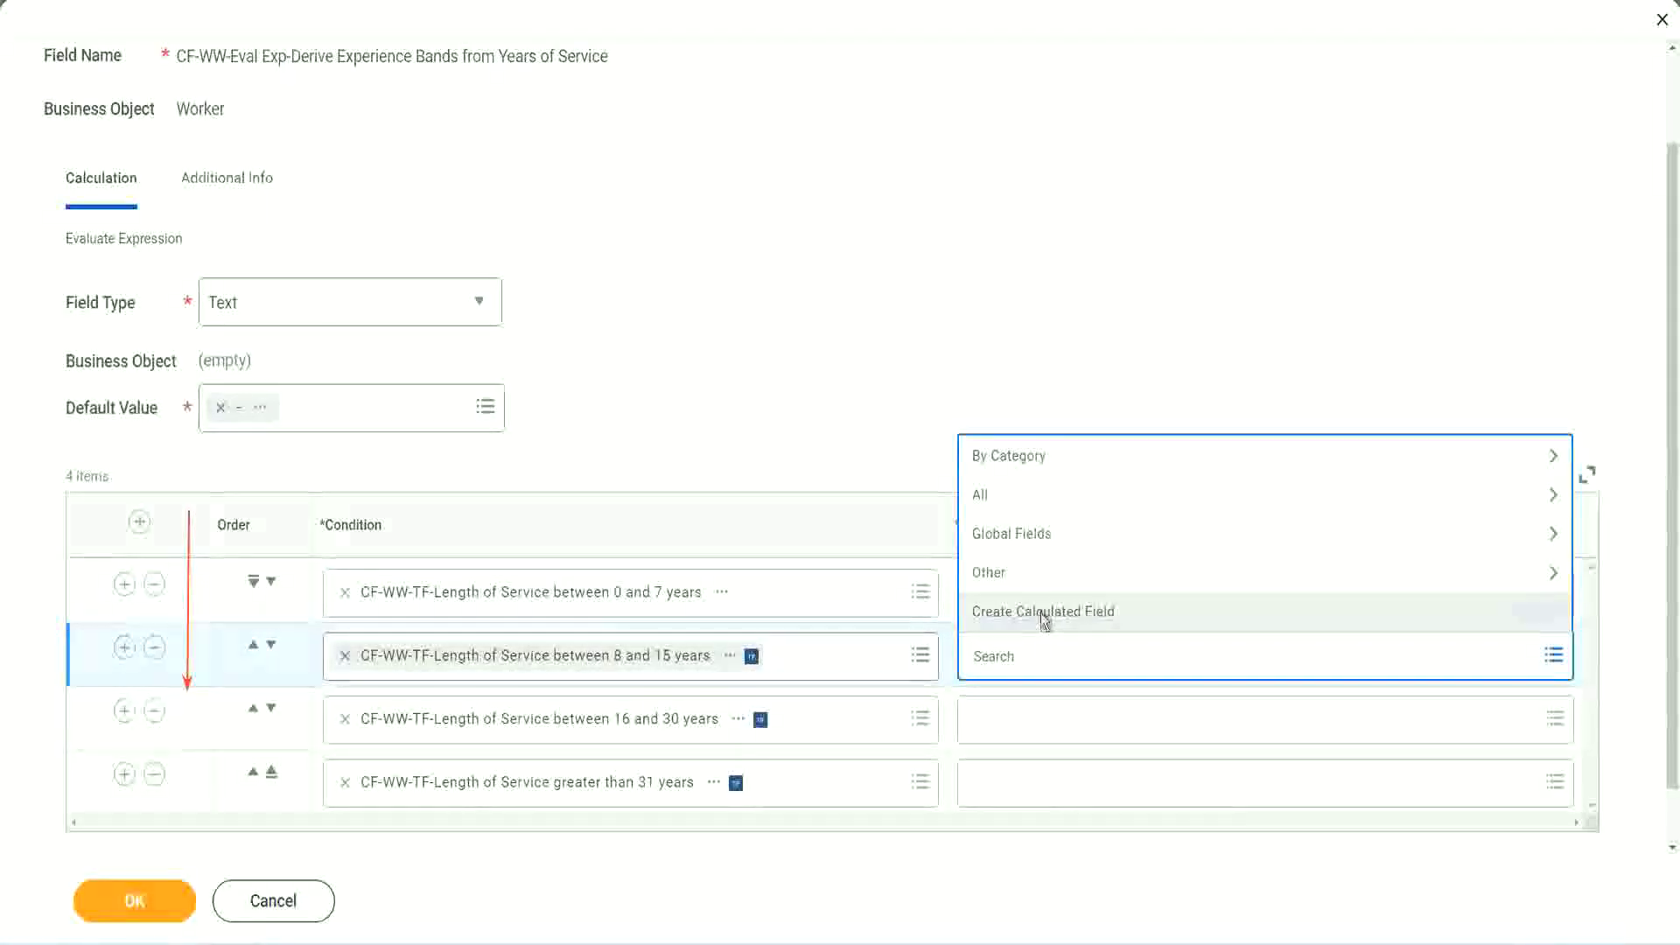
click(1041, 612)
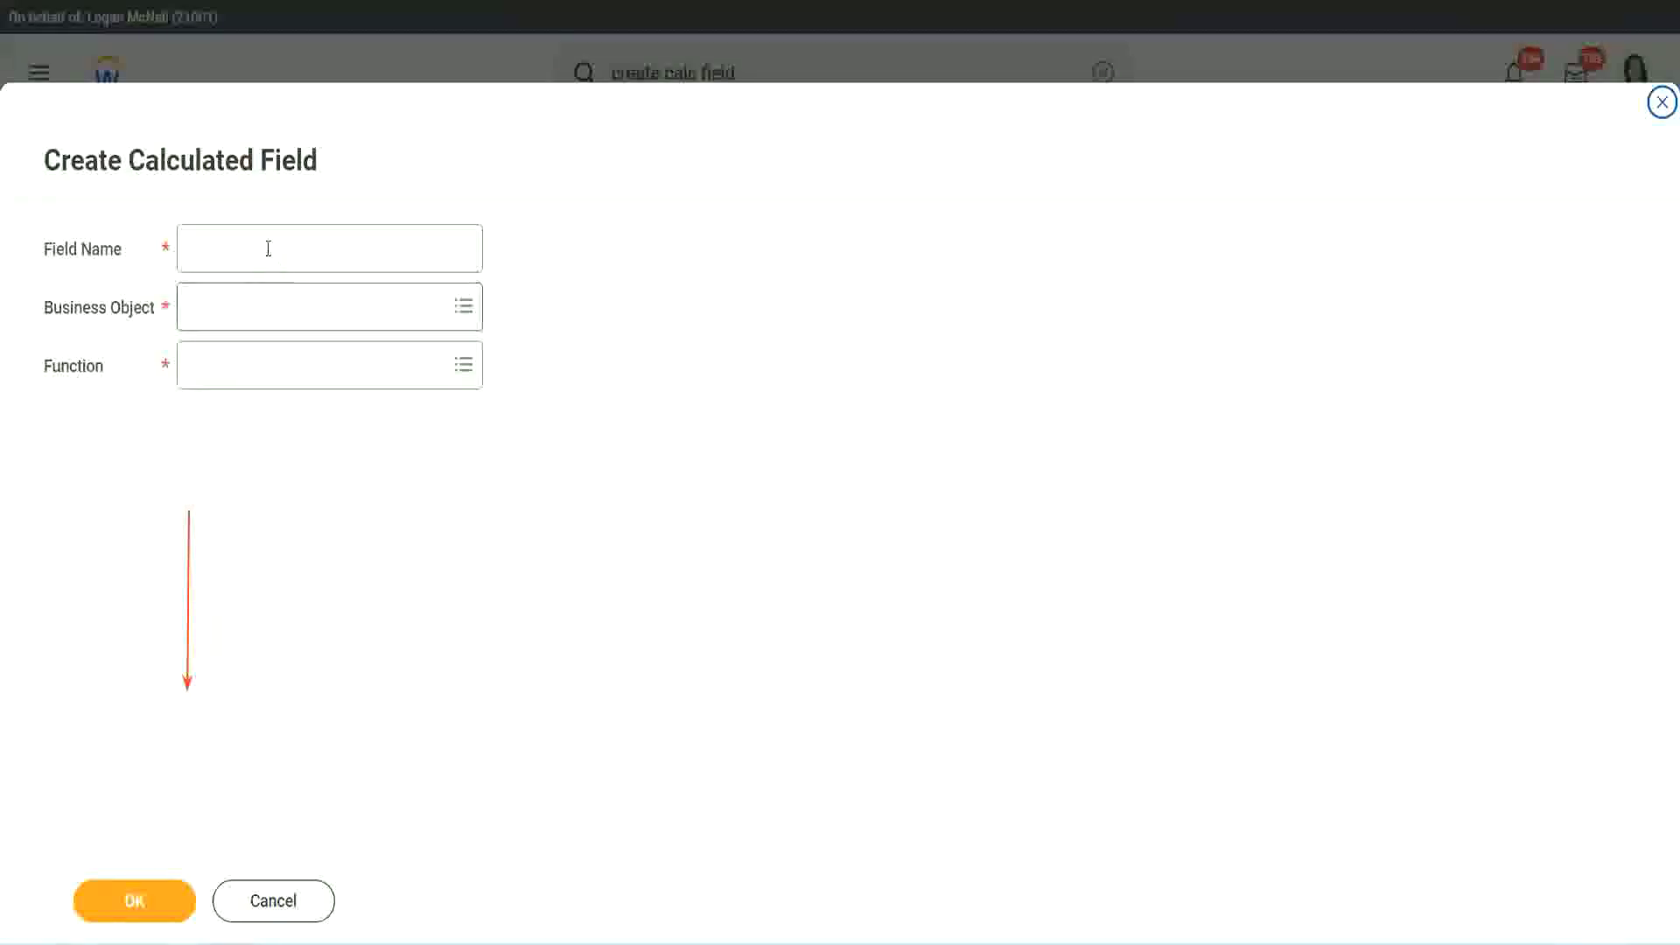
click(267, 247)
key(ctrl+v)
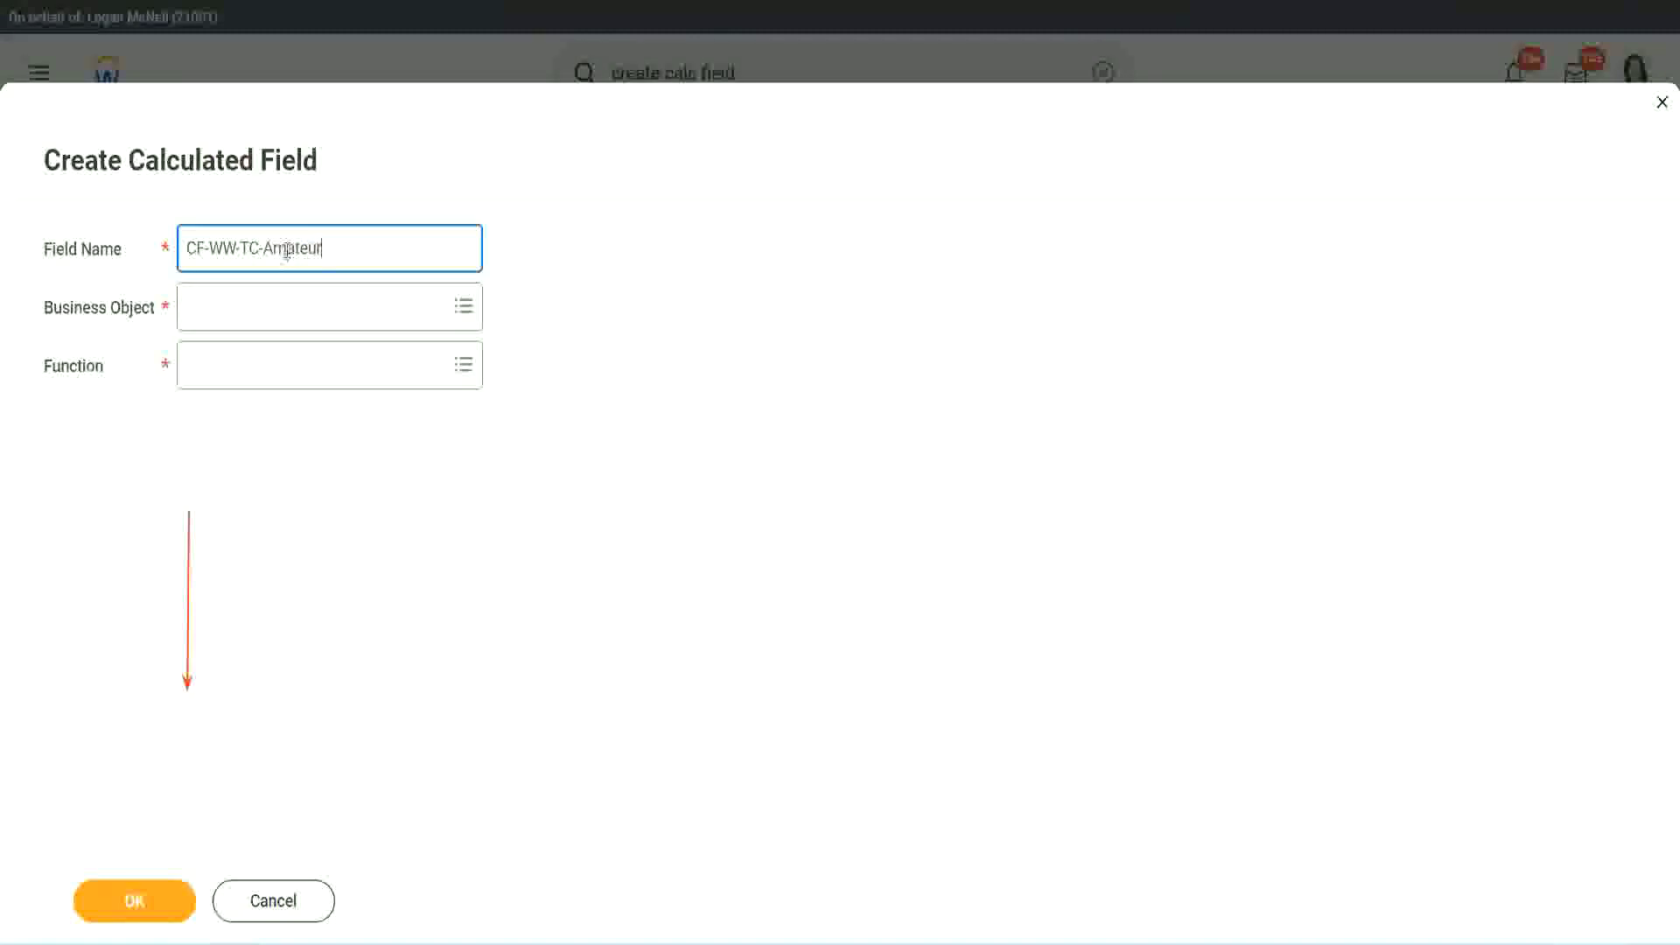
double_click(298, 249)
text(Experienced)
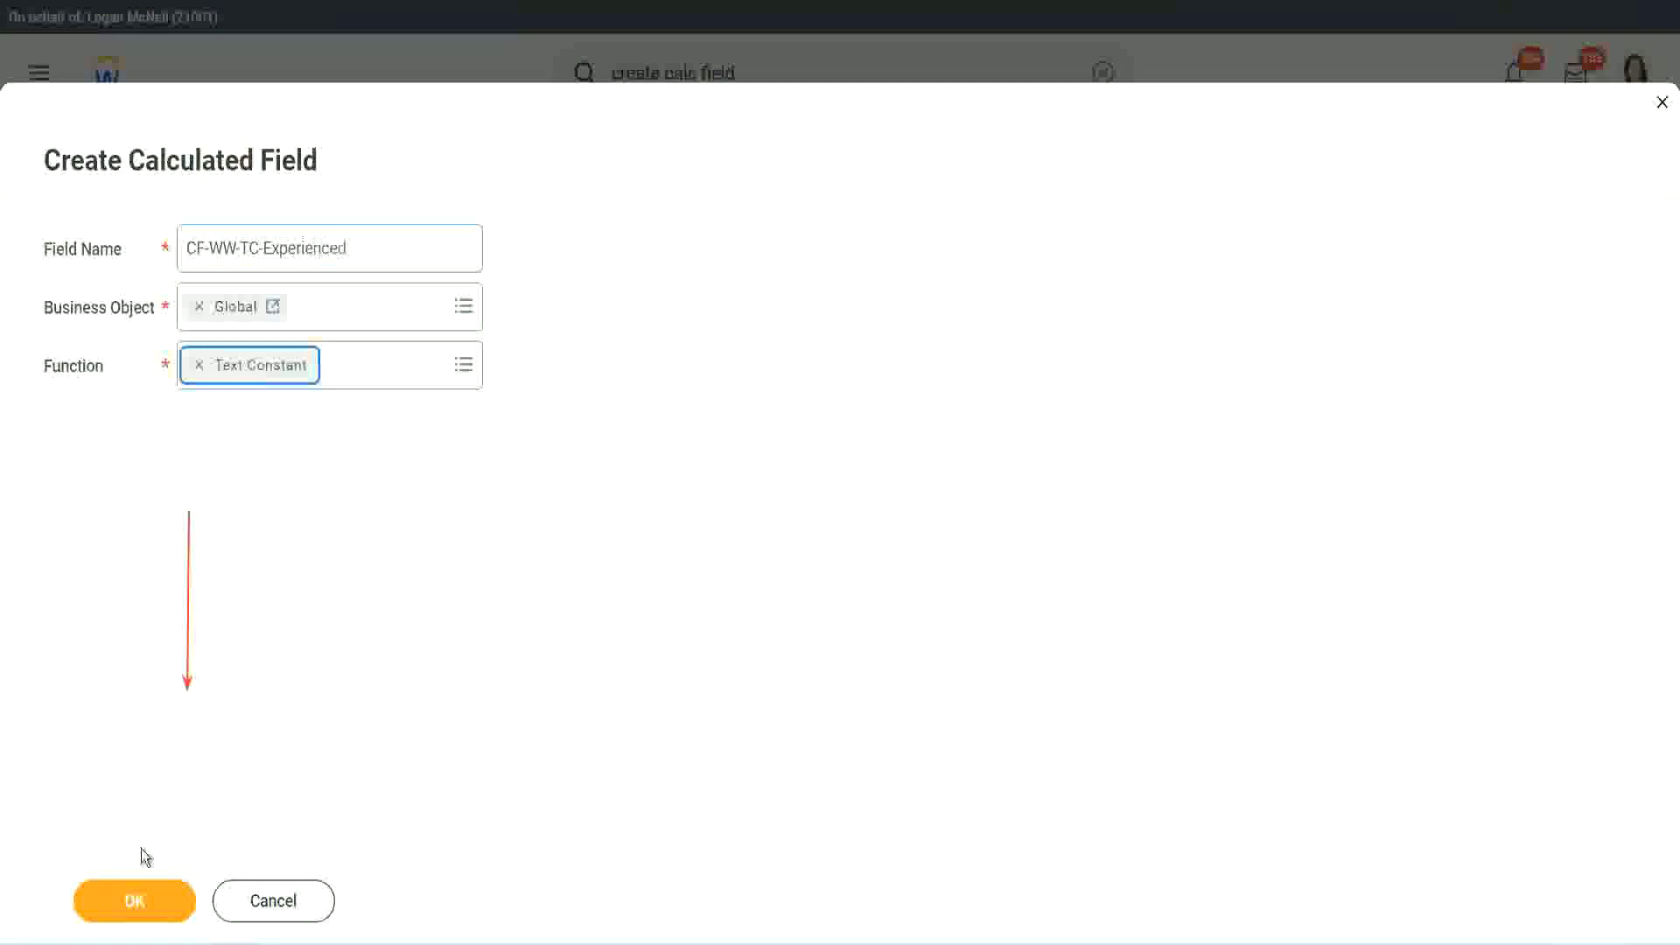
click(128, 904)
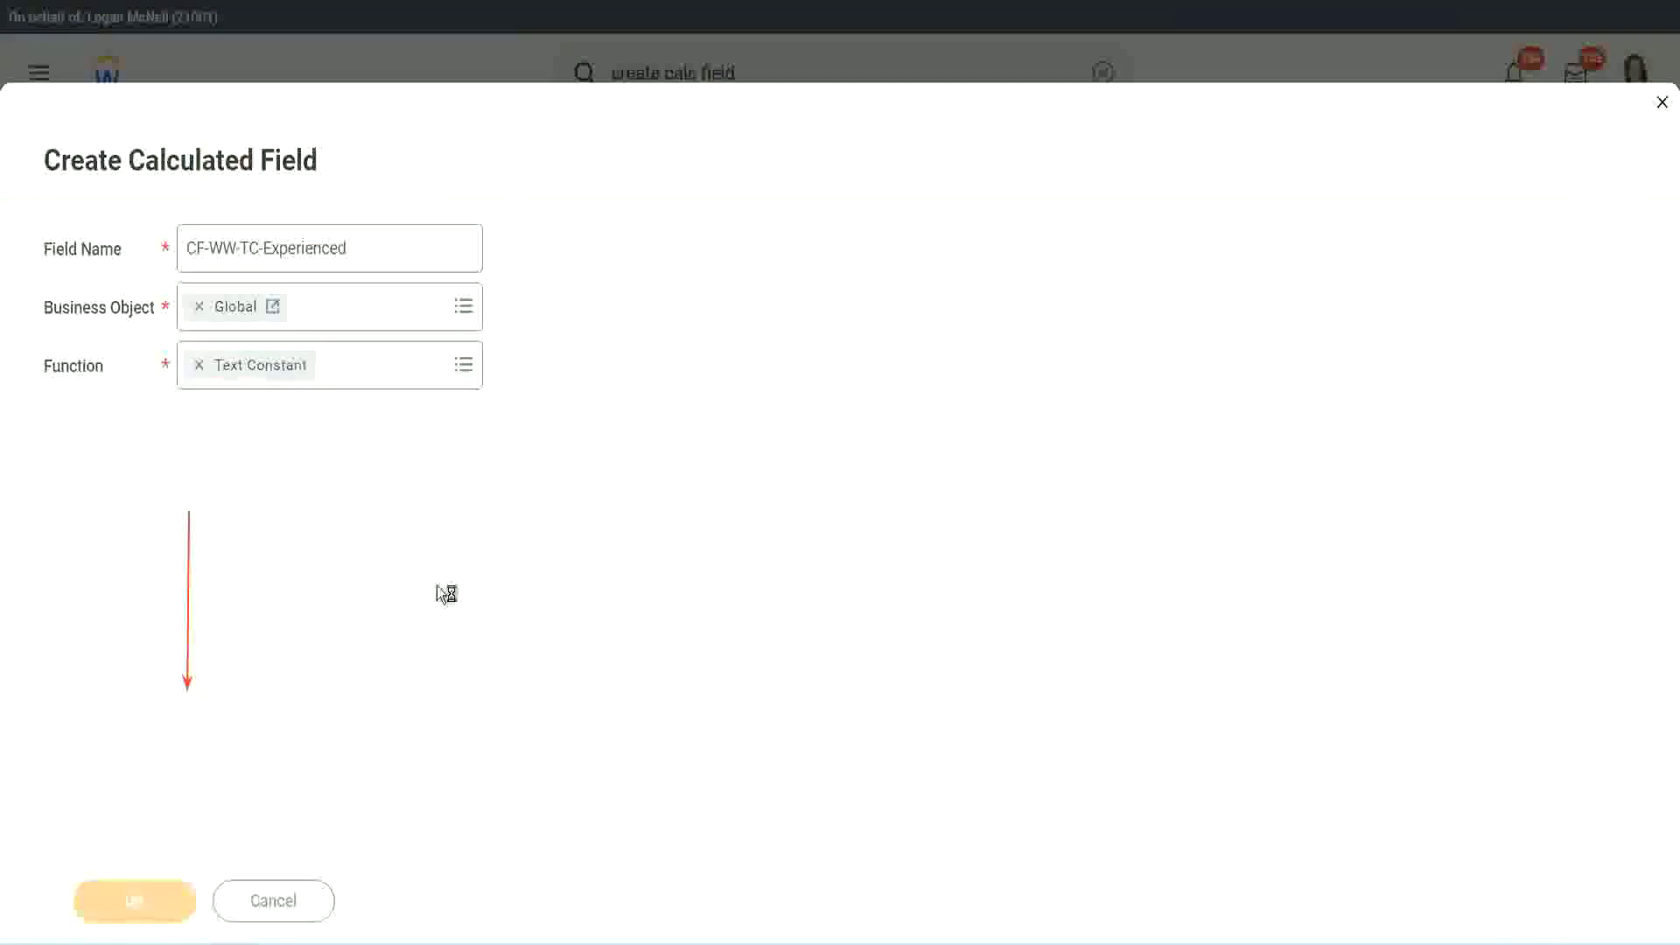
click(252, 493)
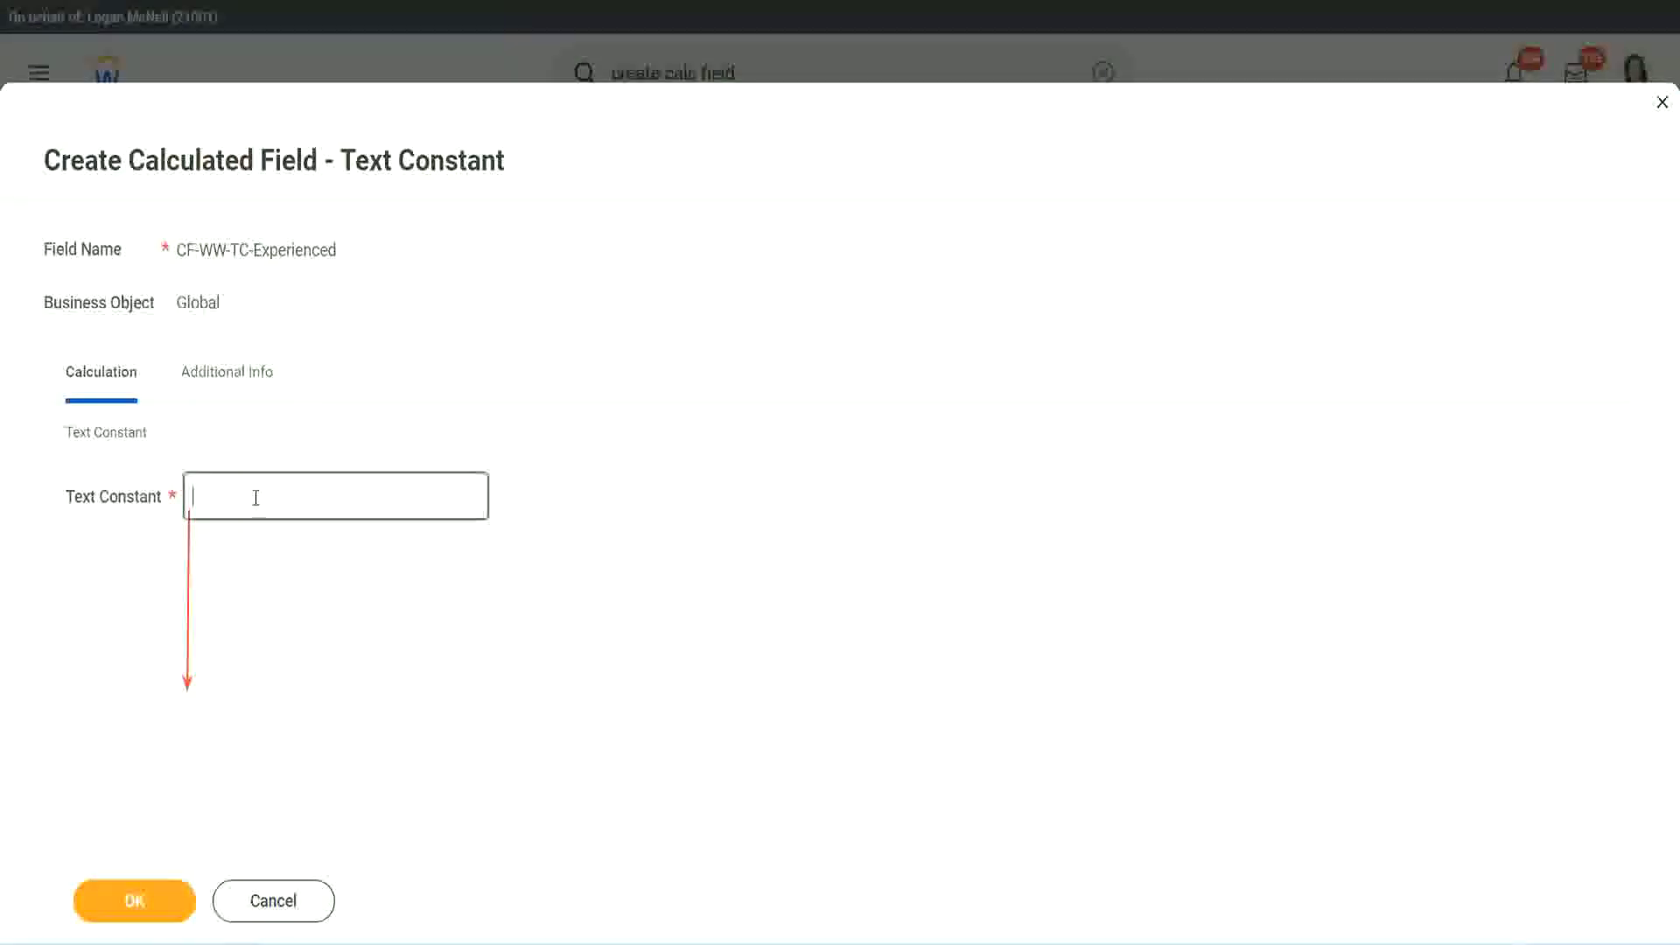
text(Experienced)
click(137, 901)
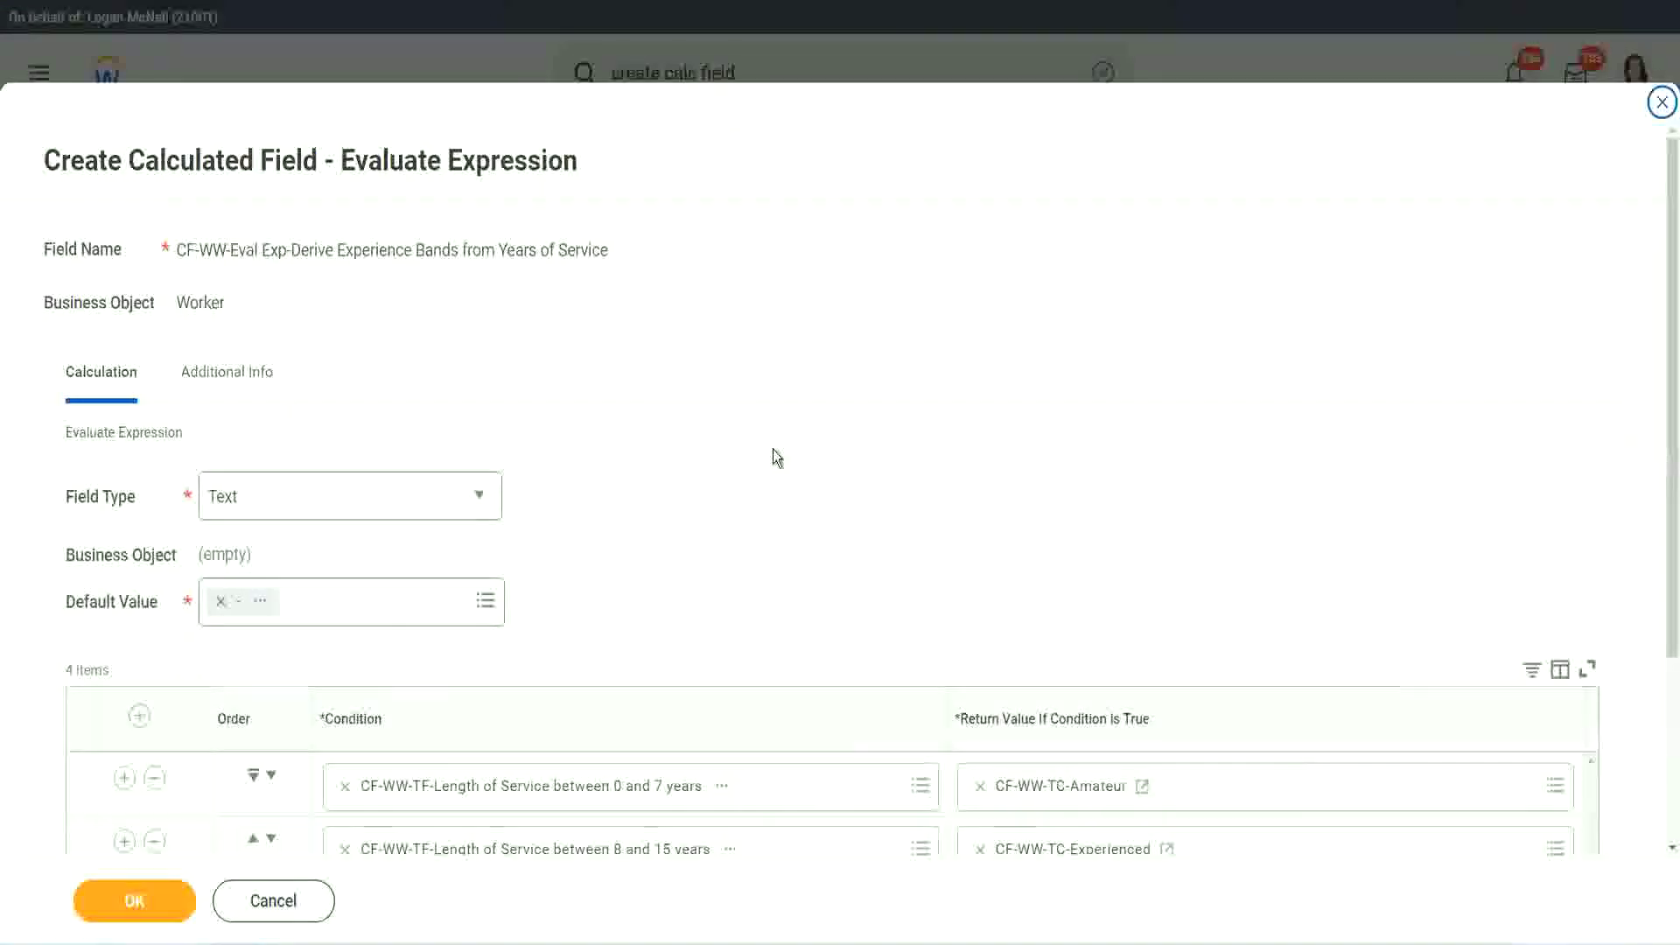
Step: From row 3's return value, start a Global field named CF-WW-TC-Senior
scroll(773, 455, down, 3)
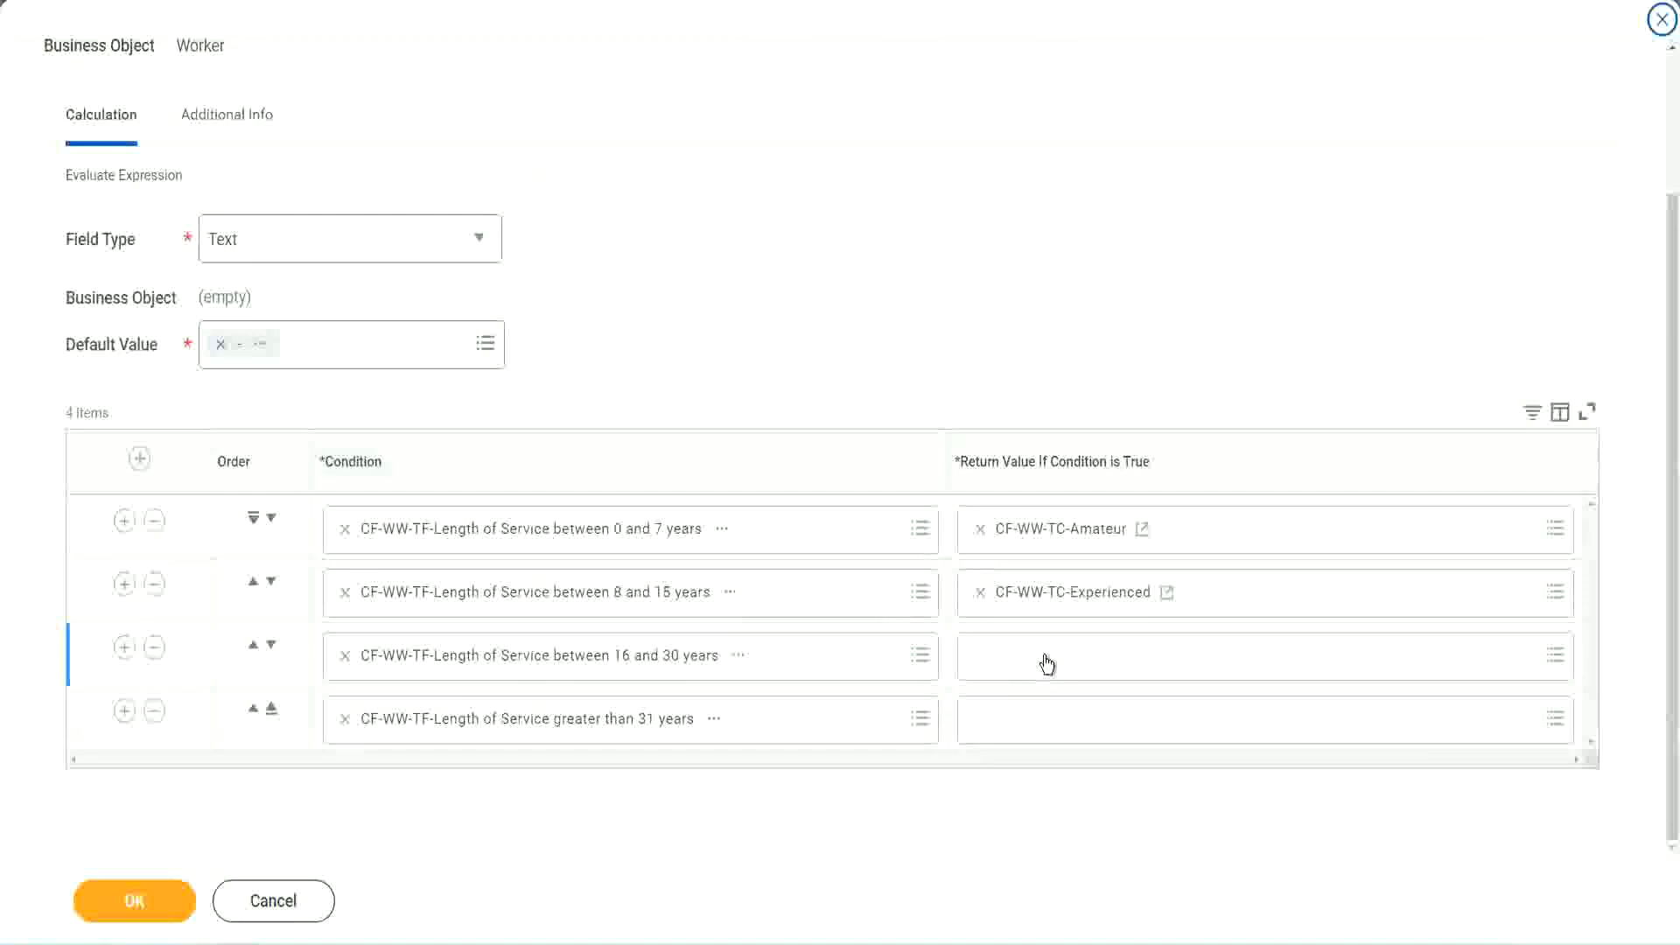
click(1047, 665)
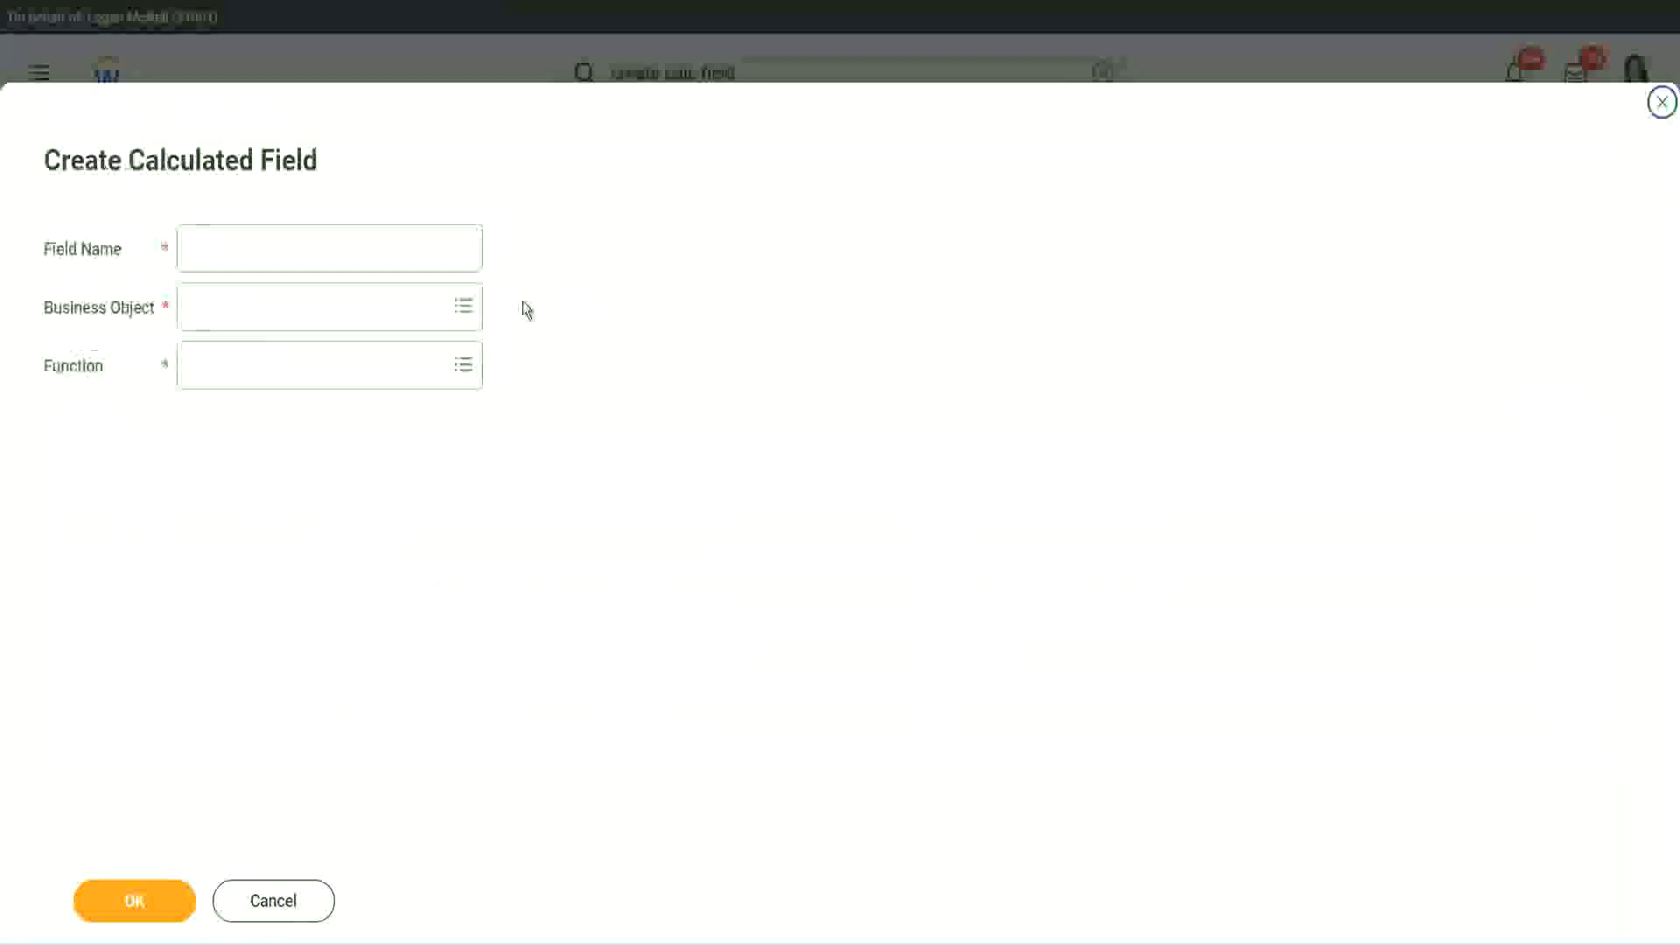
click(356, 248)
text(CF-WW-TC-Amateur)
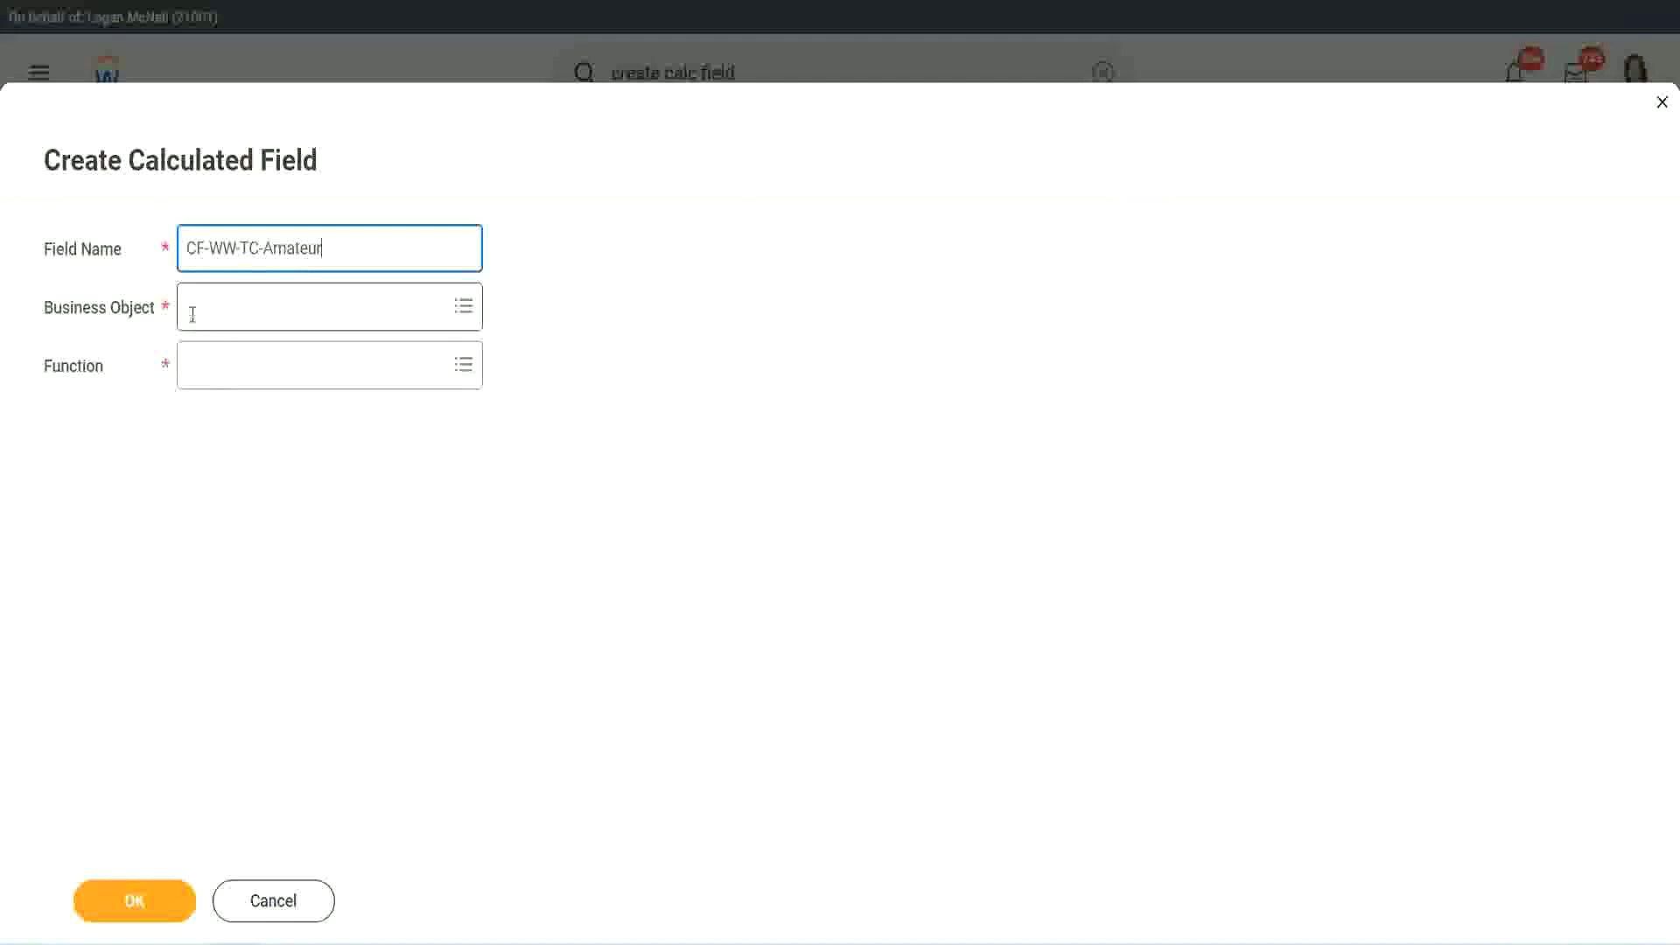
click(192, 308)
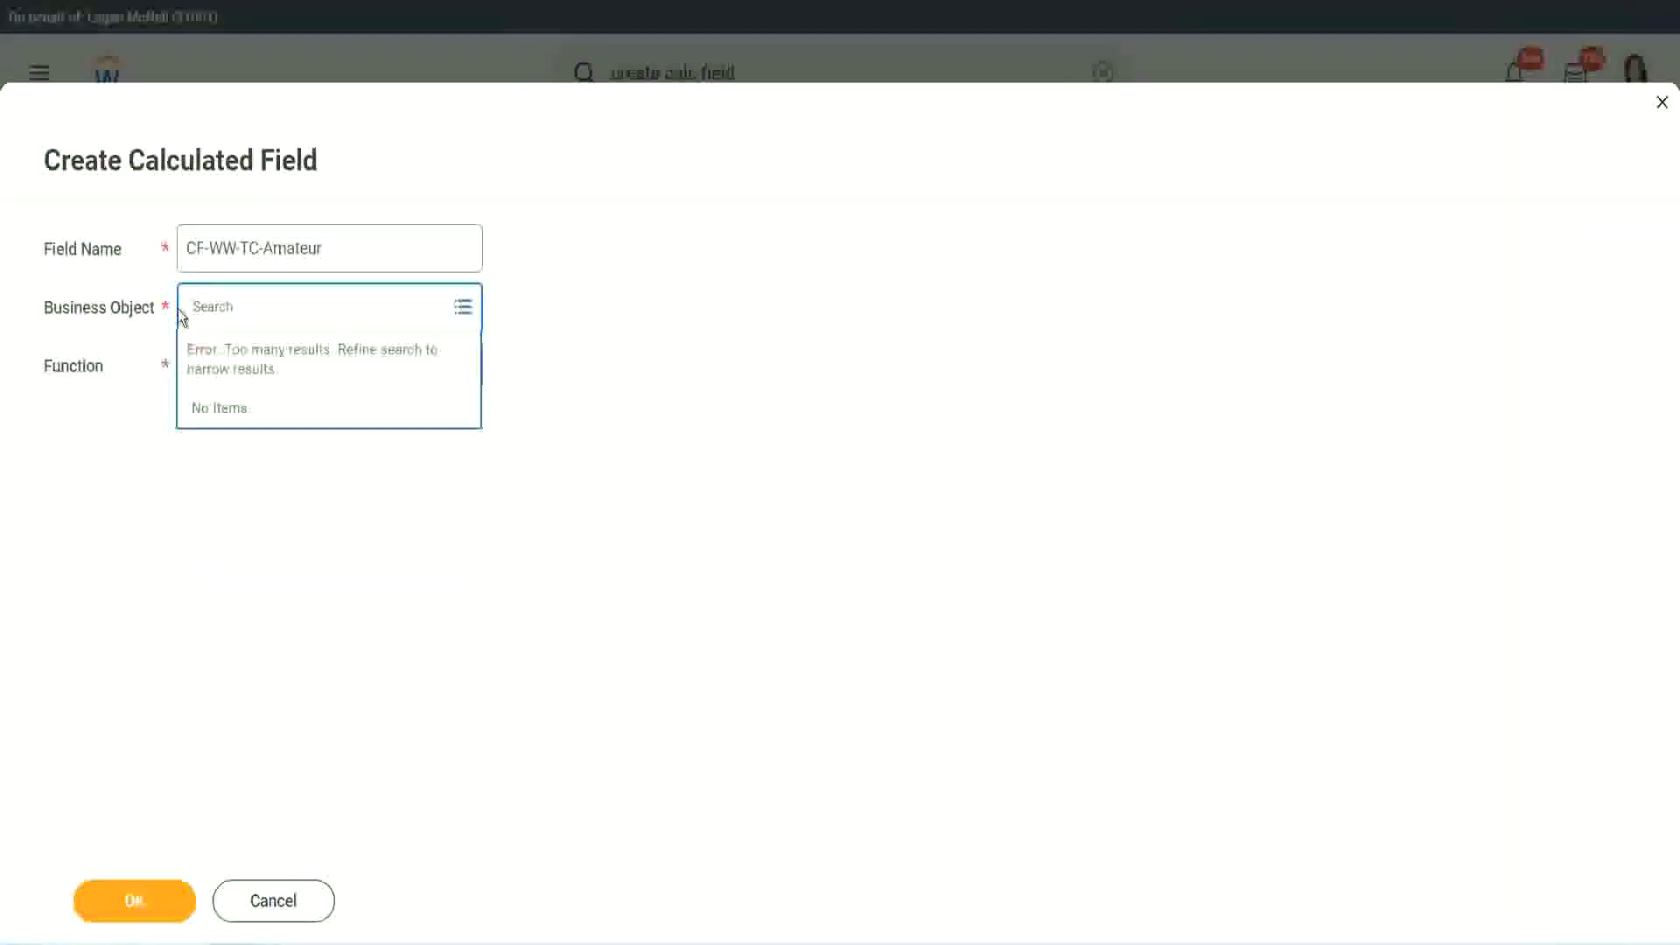
text(global)
key(Return)
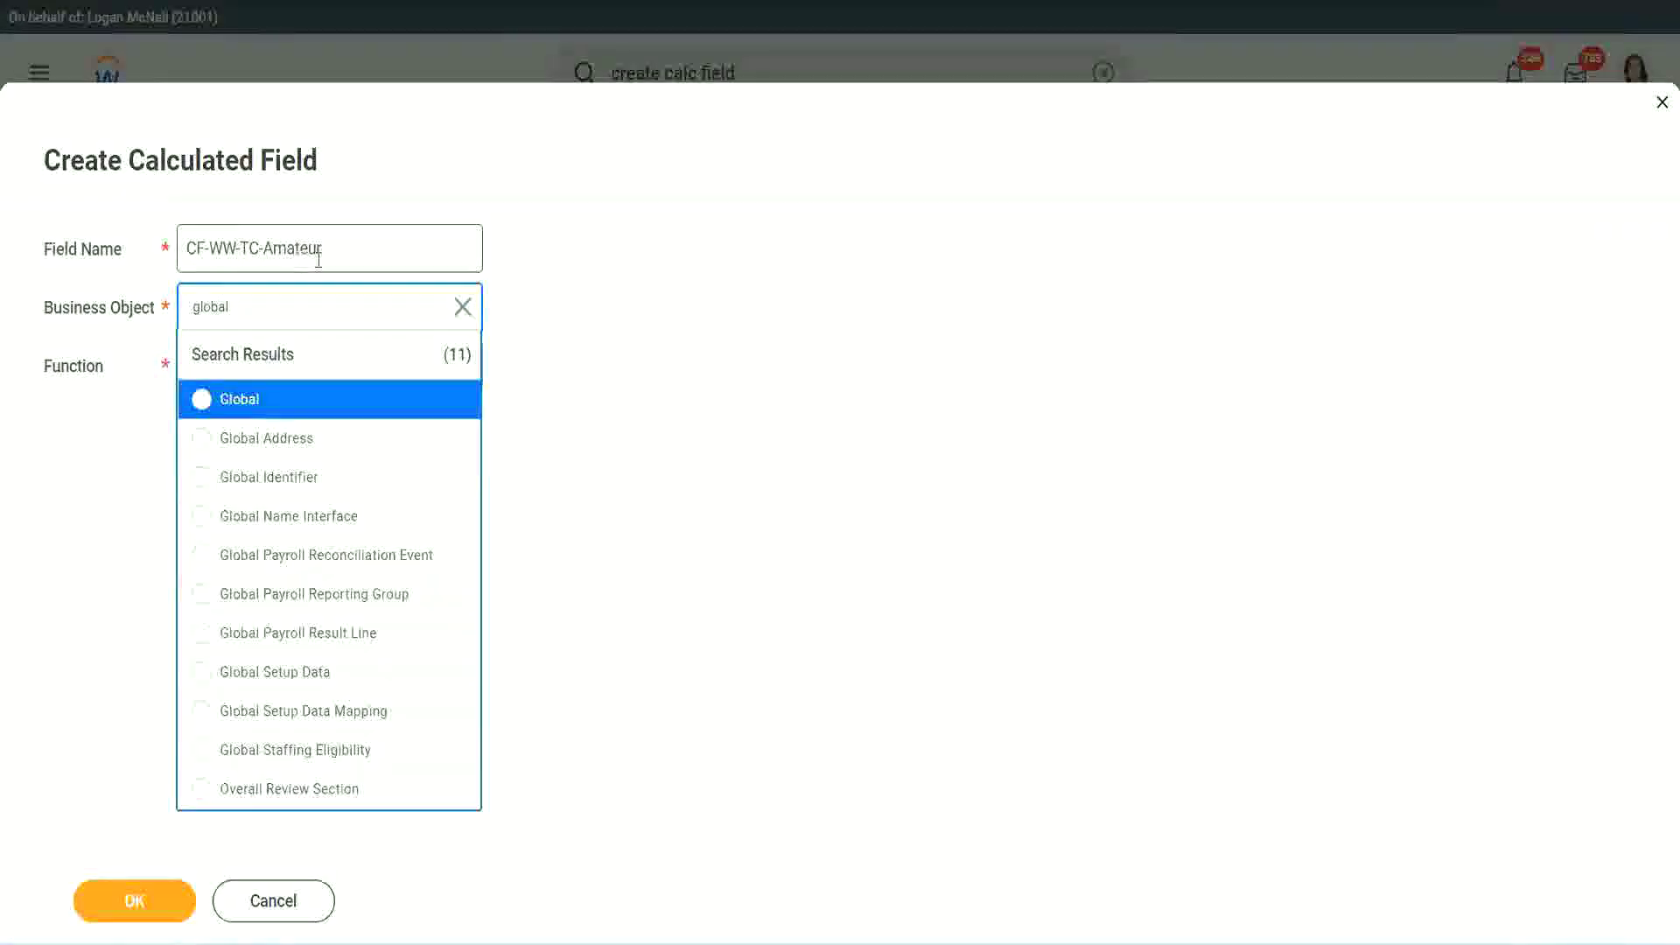
click(240, 399)
double_click(307, 247)
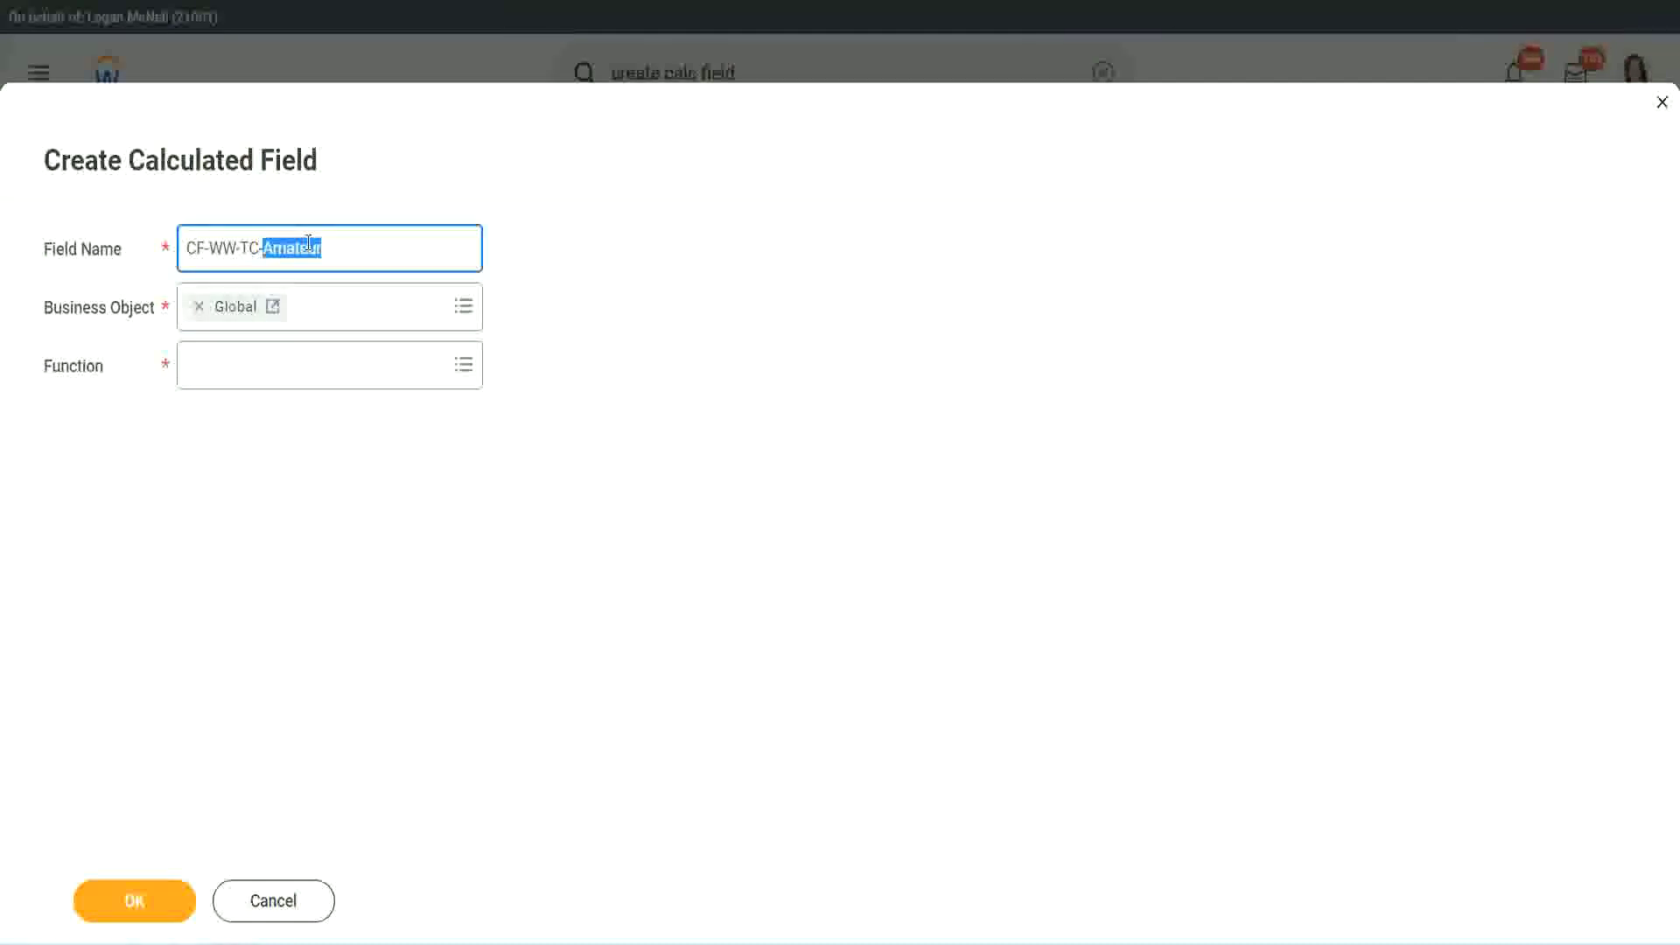
text(Senior)
Step: Make CF-WW-TC-Senior a Text Constant holding Senior and save it
click(268, 381)
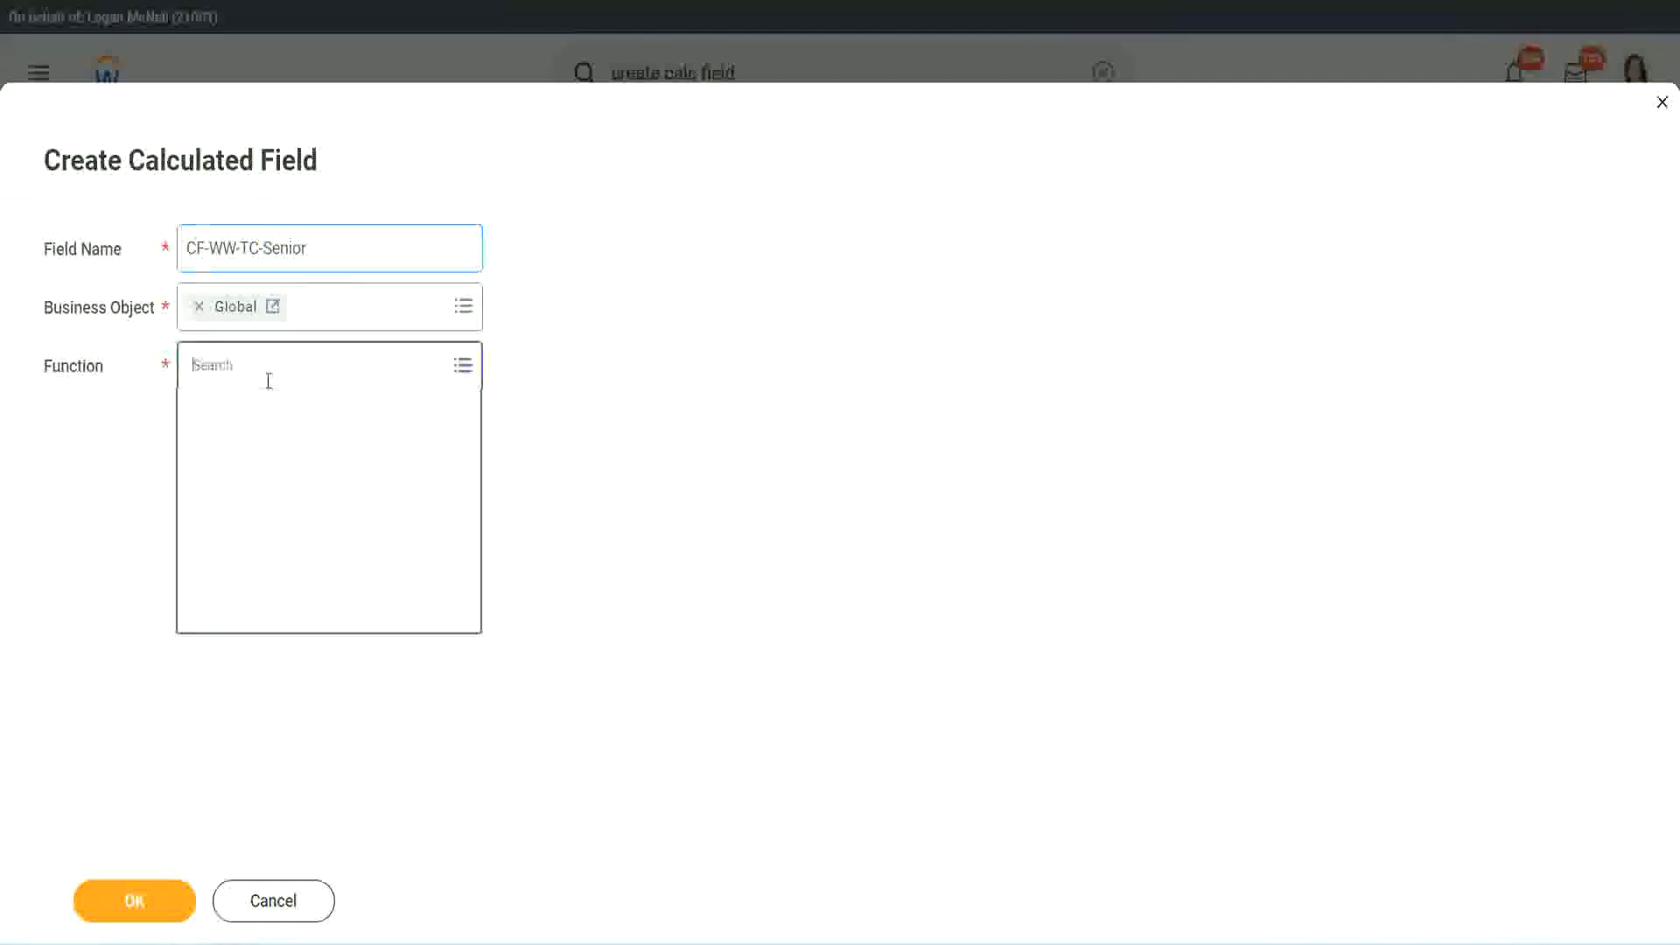
text(tc)
key(Return)
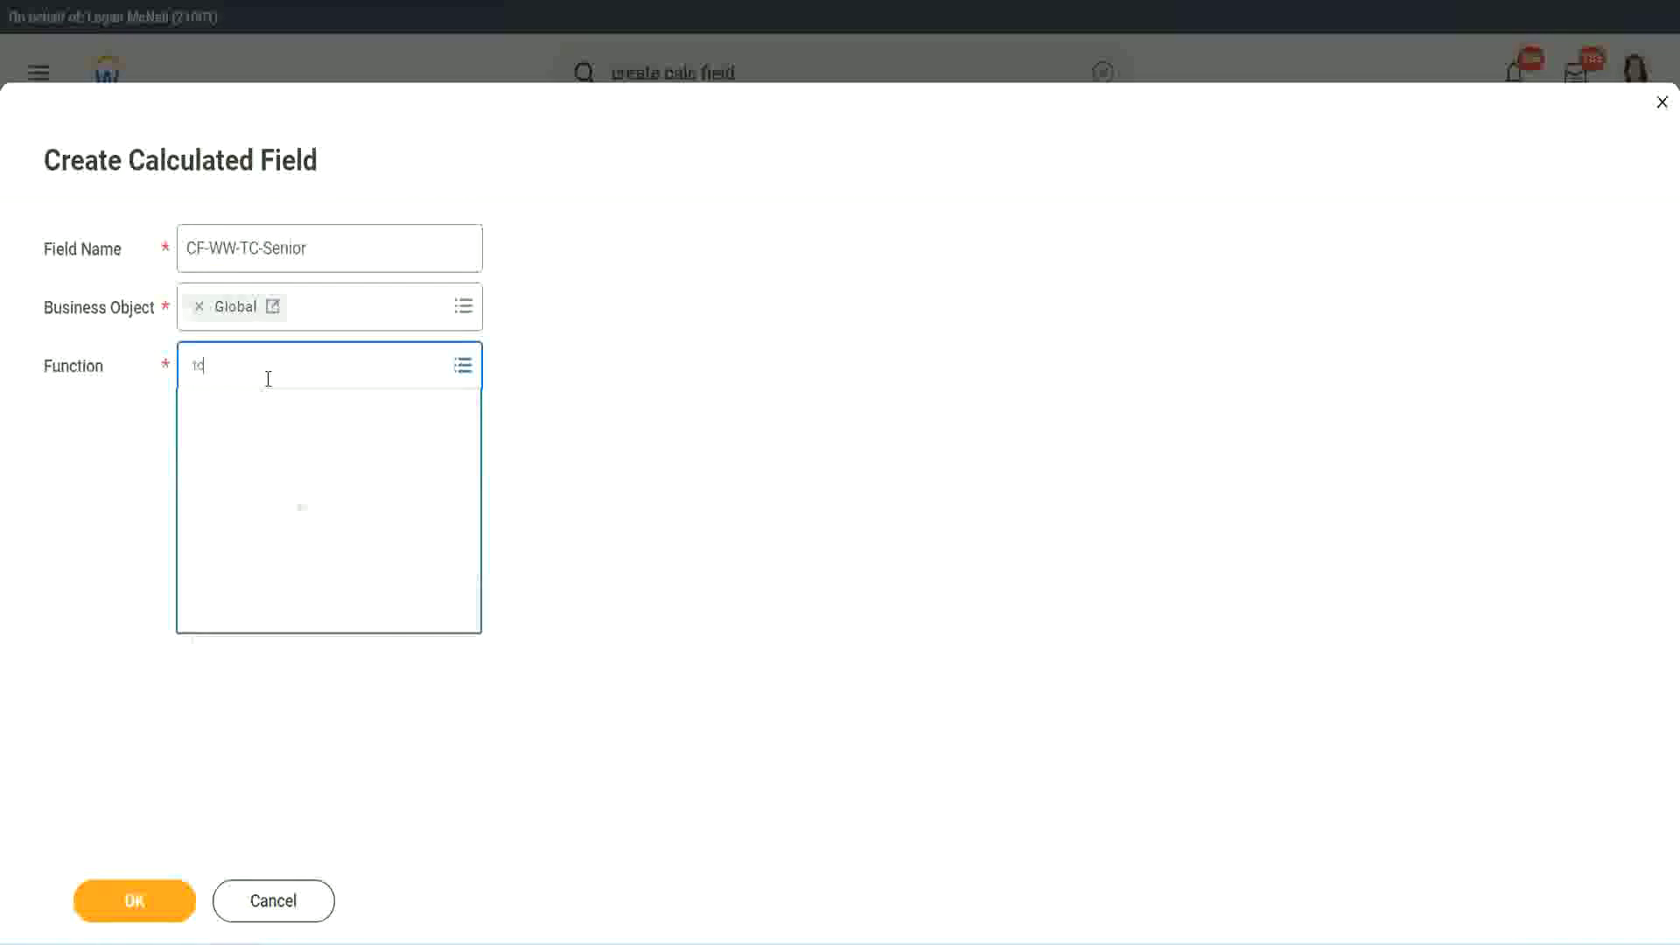
click(256, 450)
click(152, 914)
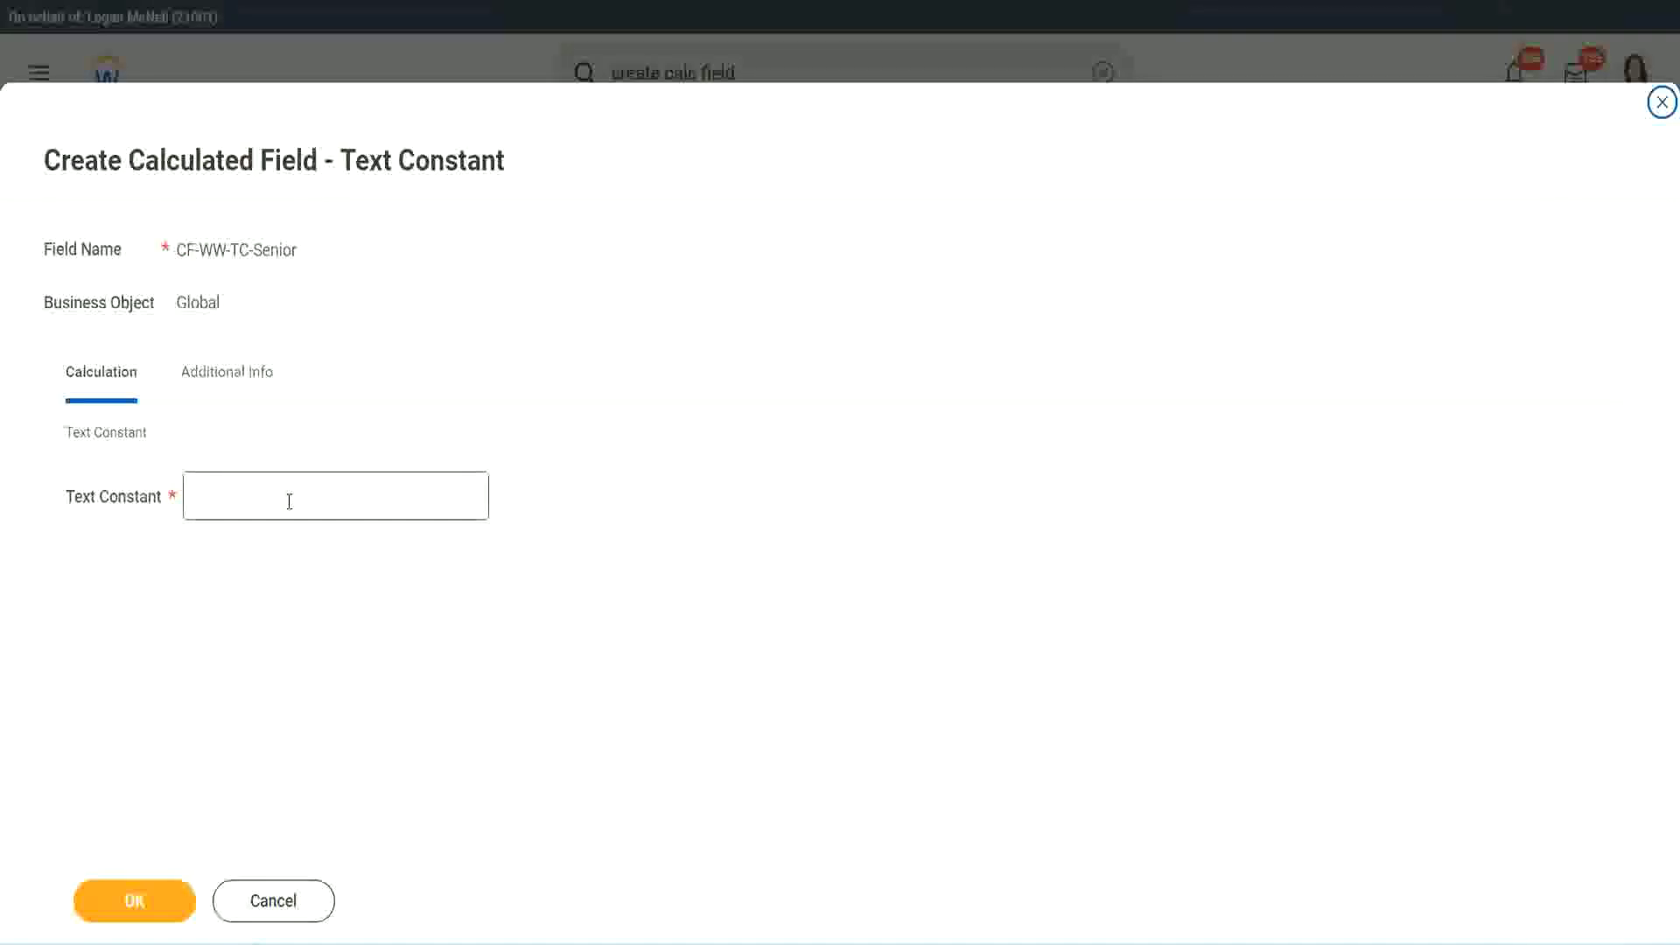
click(285, 495)
text(Senior)
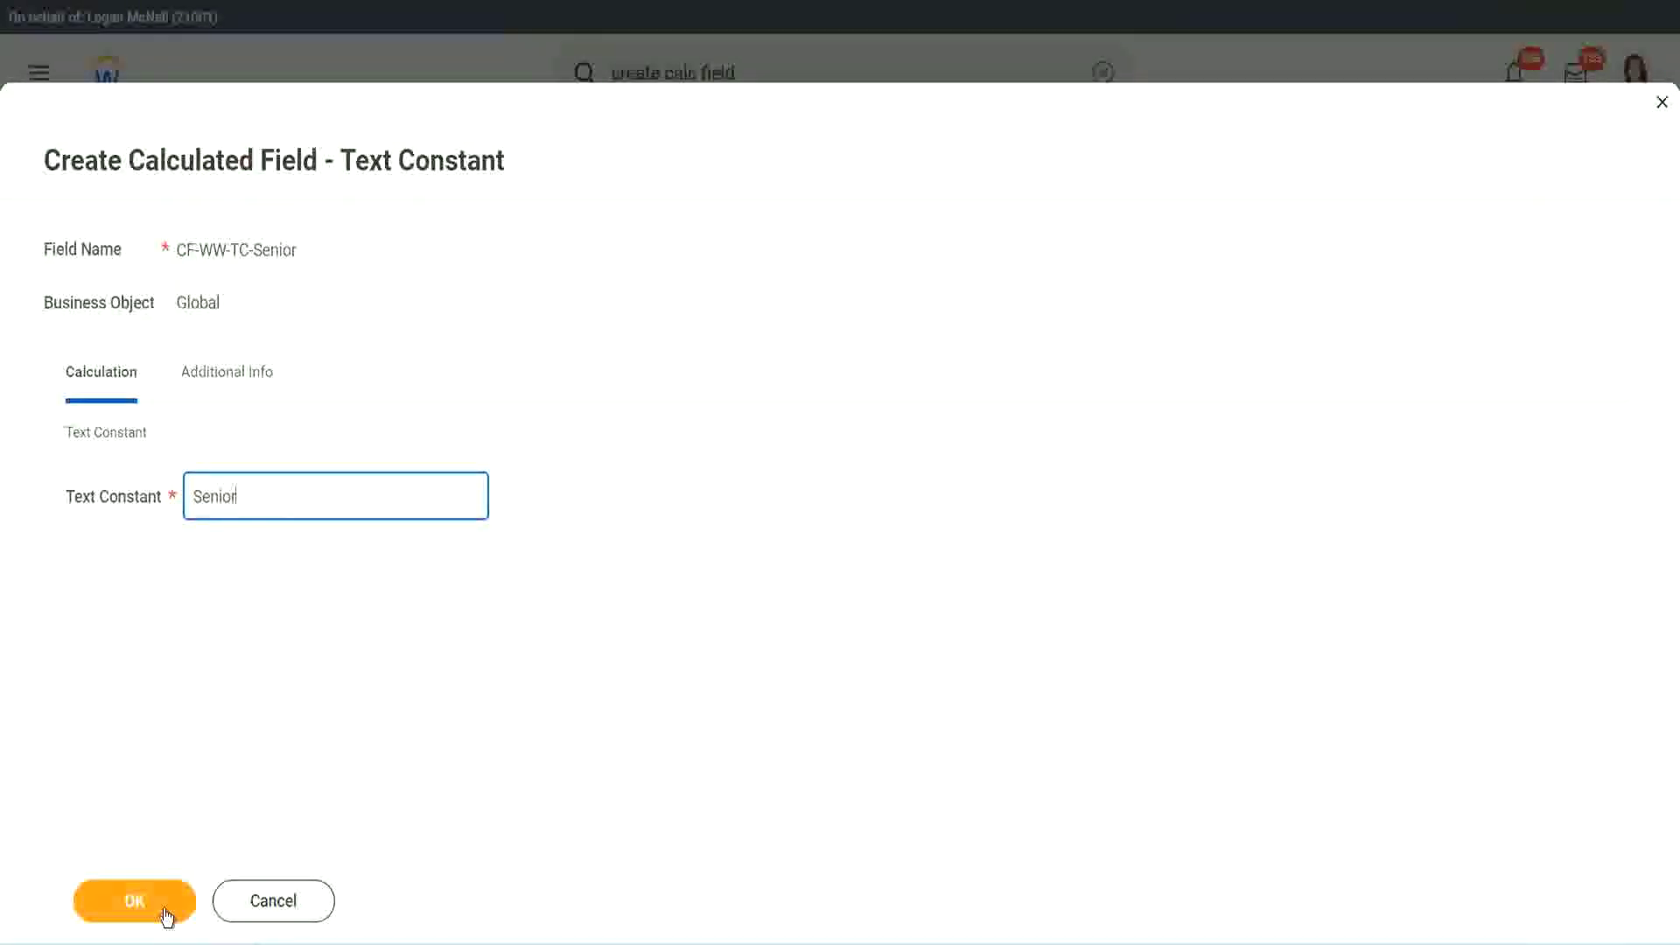
click(165, 906)
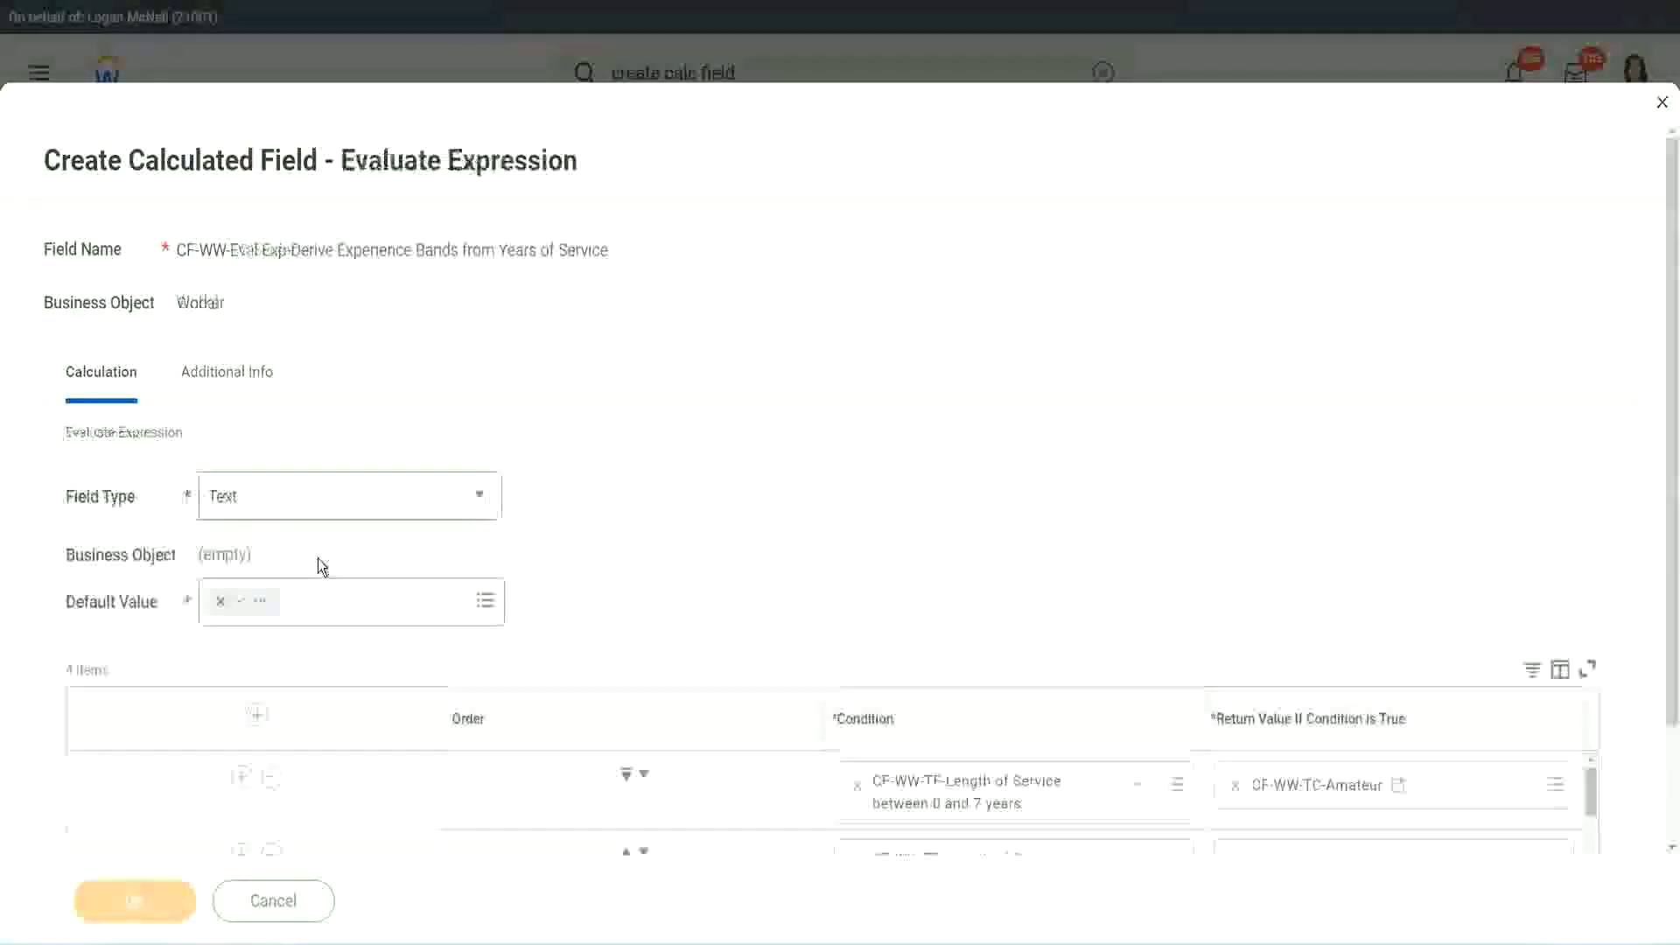
Step: Copy the CF-WW-TC-Senior name and start a row 4 field renamed CF-WW-TC-Legend
scroll(1013, 681, down, 3)
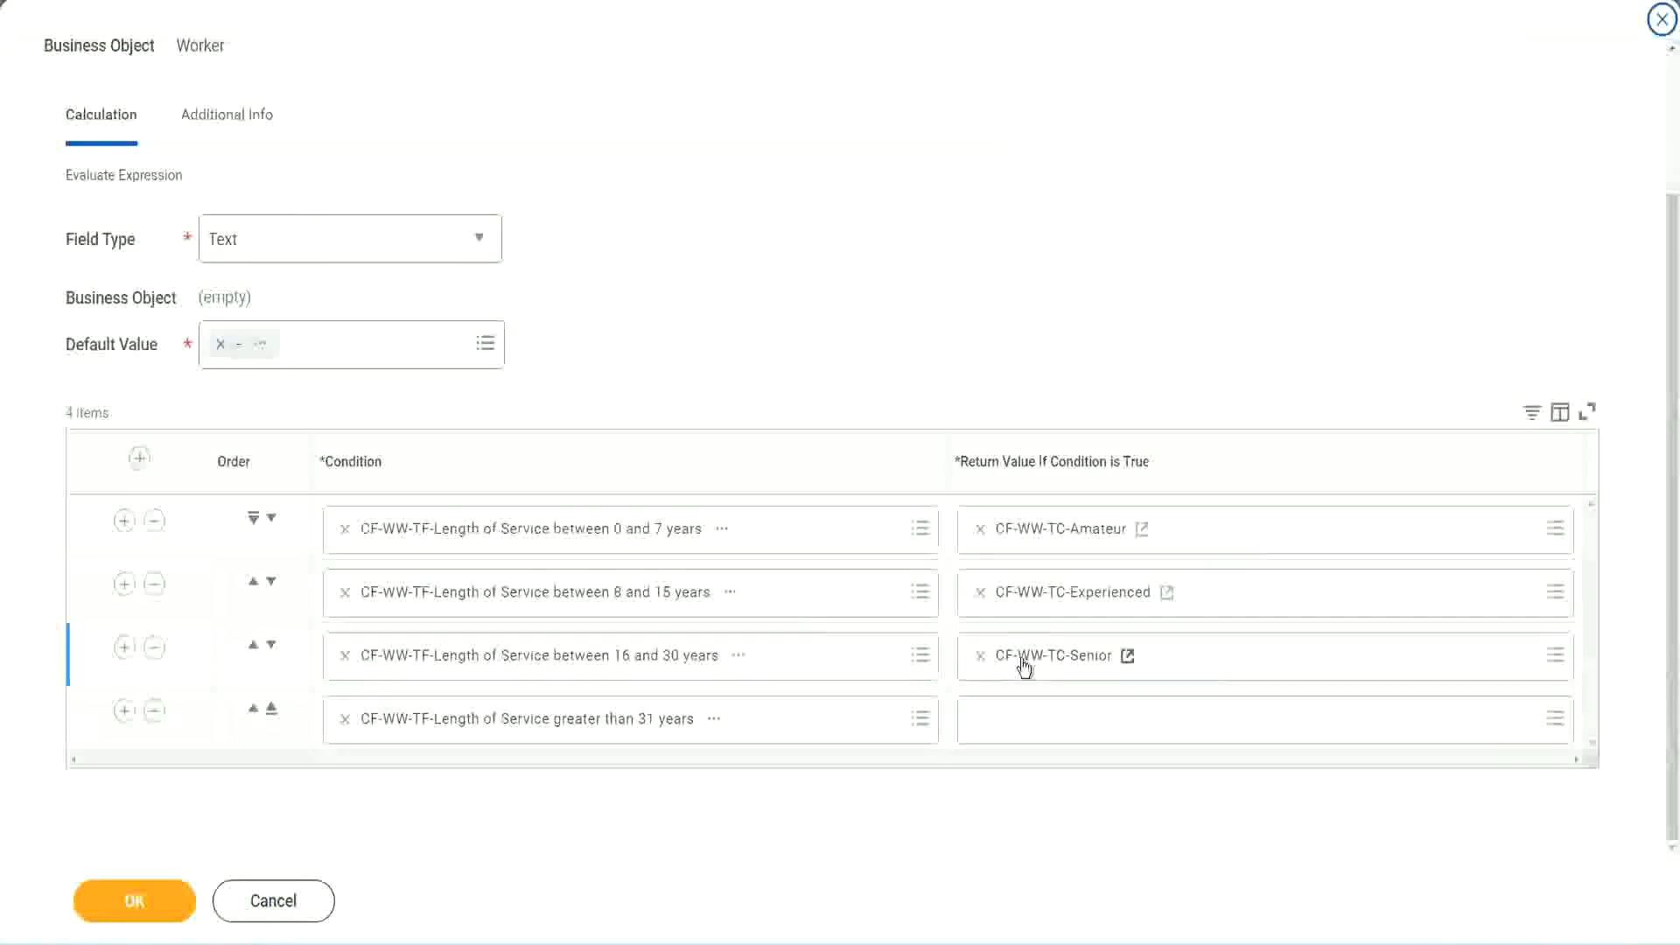
right_click(1021, 659)
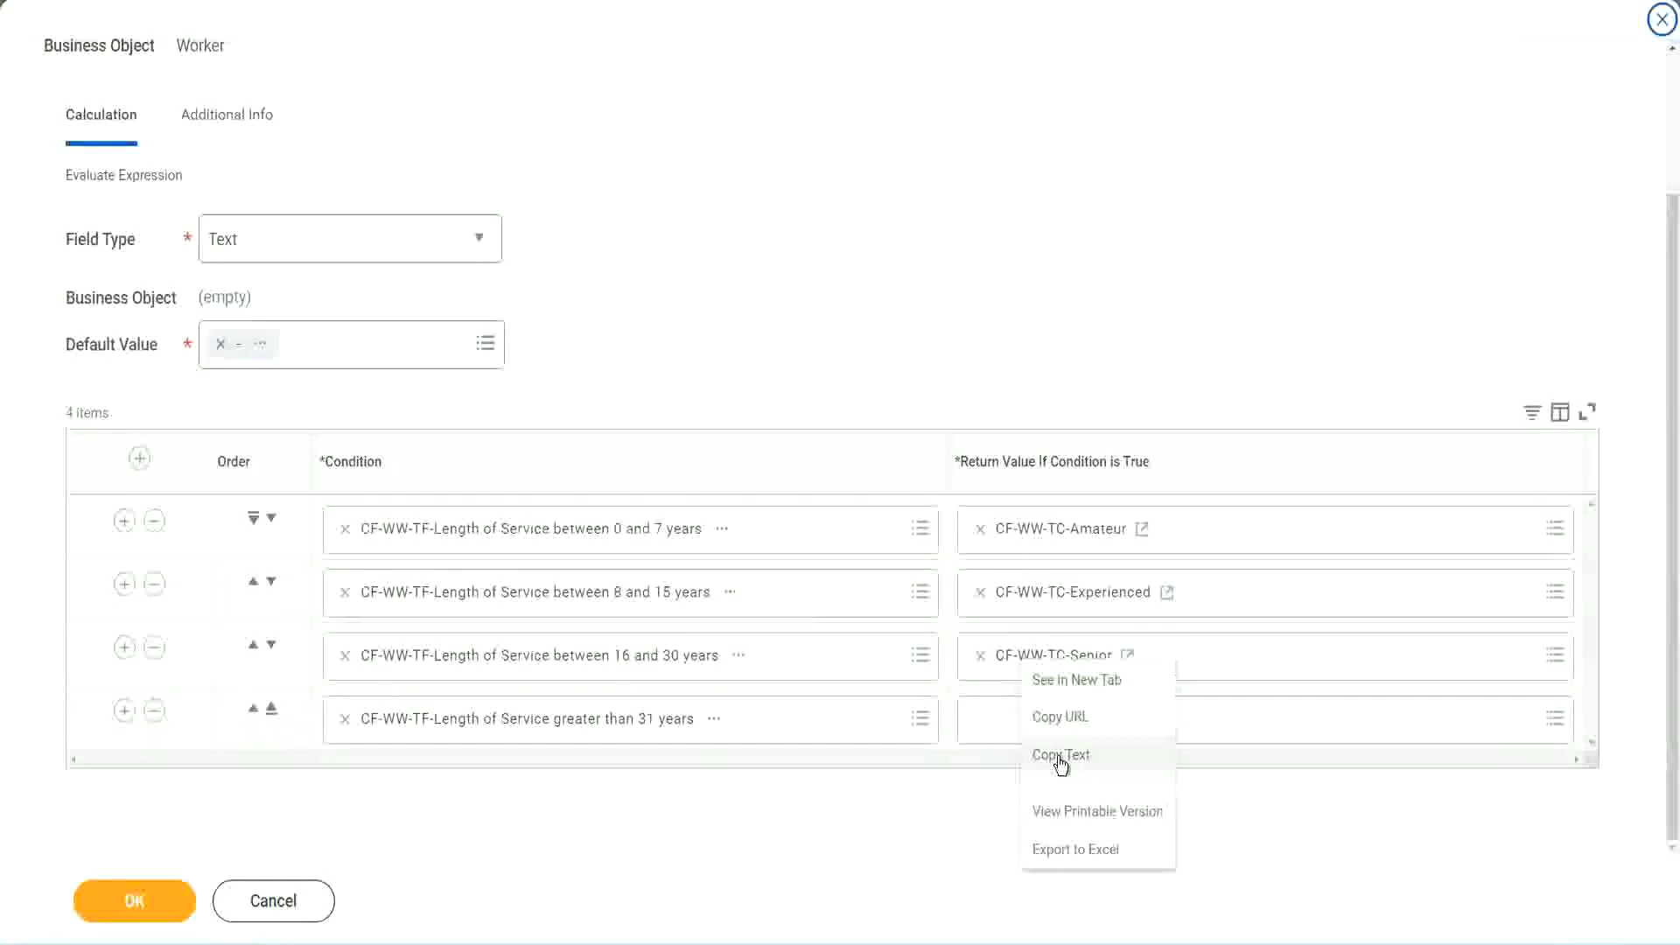
click(1059, 755)
click(1022, 724)
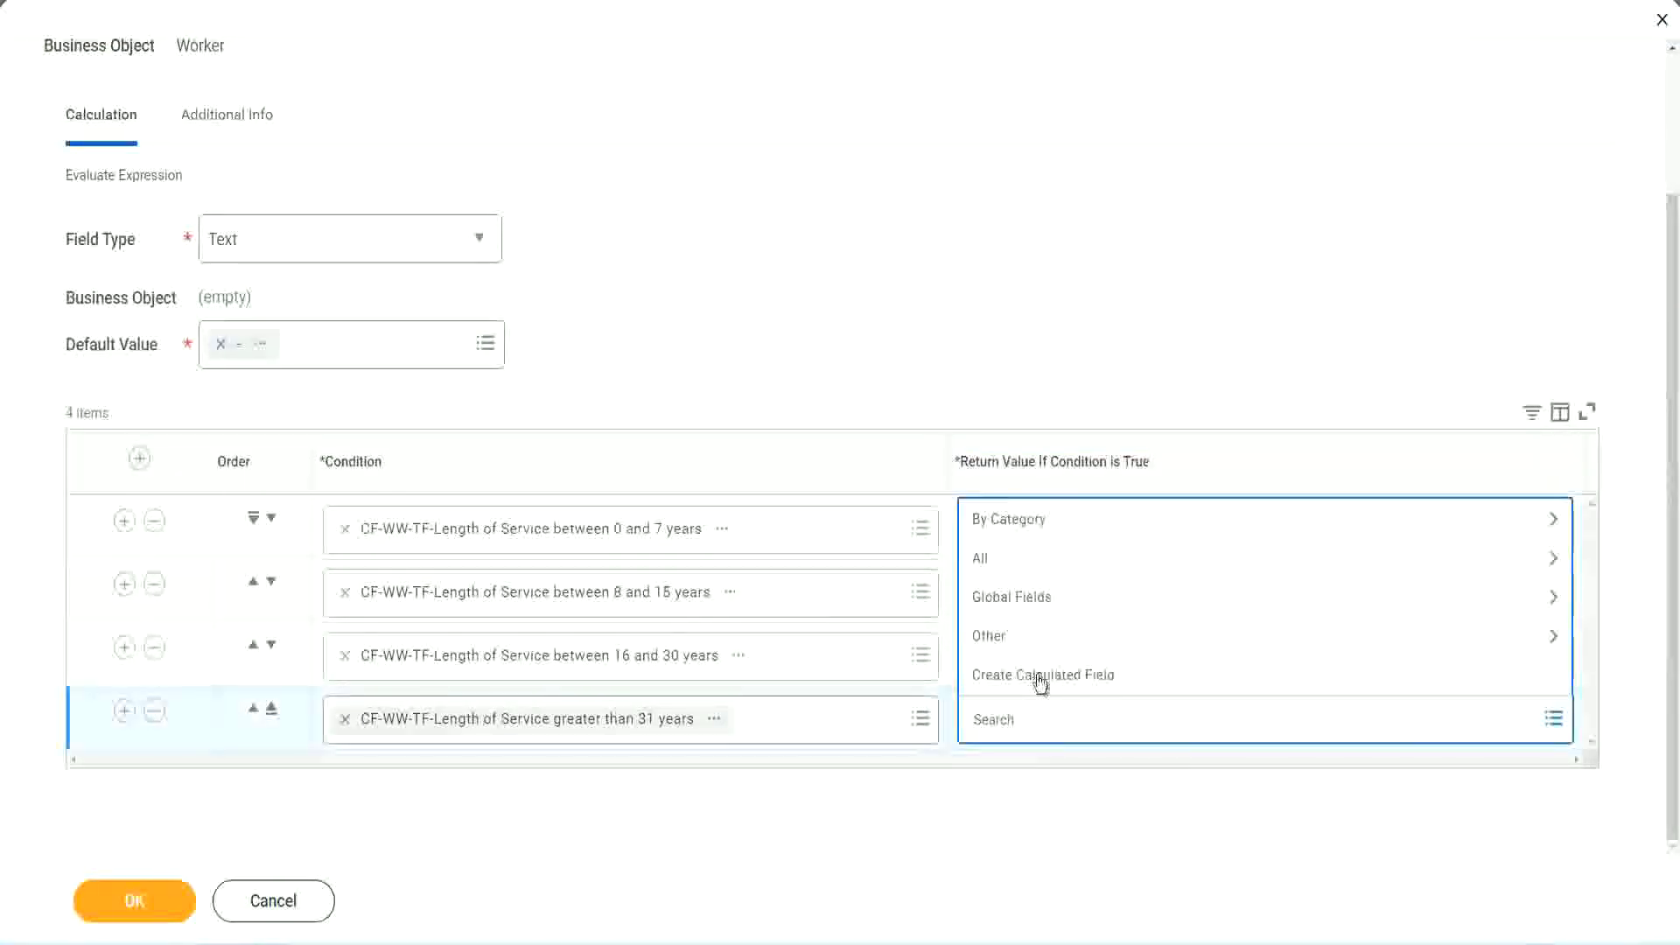
key(Escape)
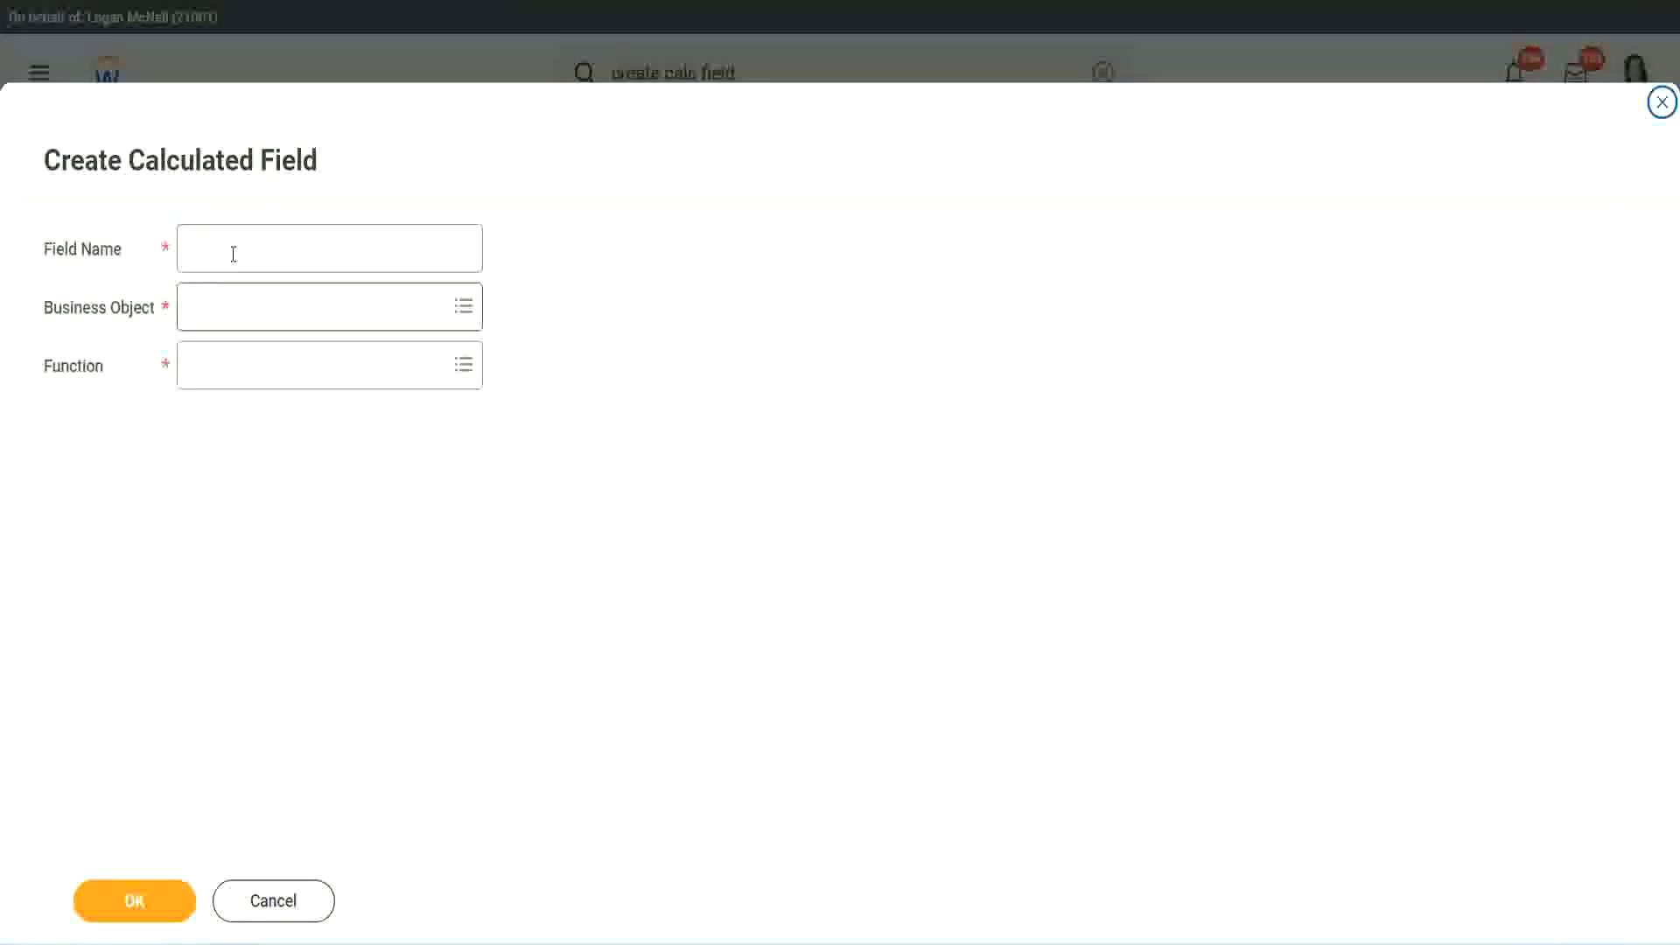
click(232, 254)
text(CF-WW-TC-Senior)
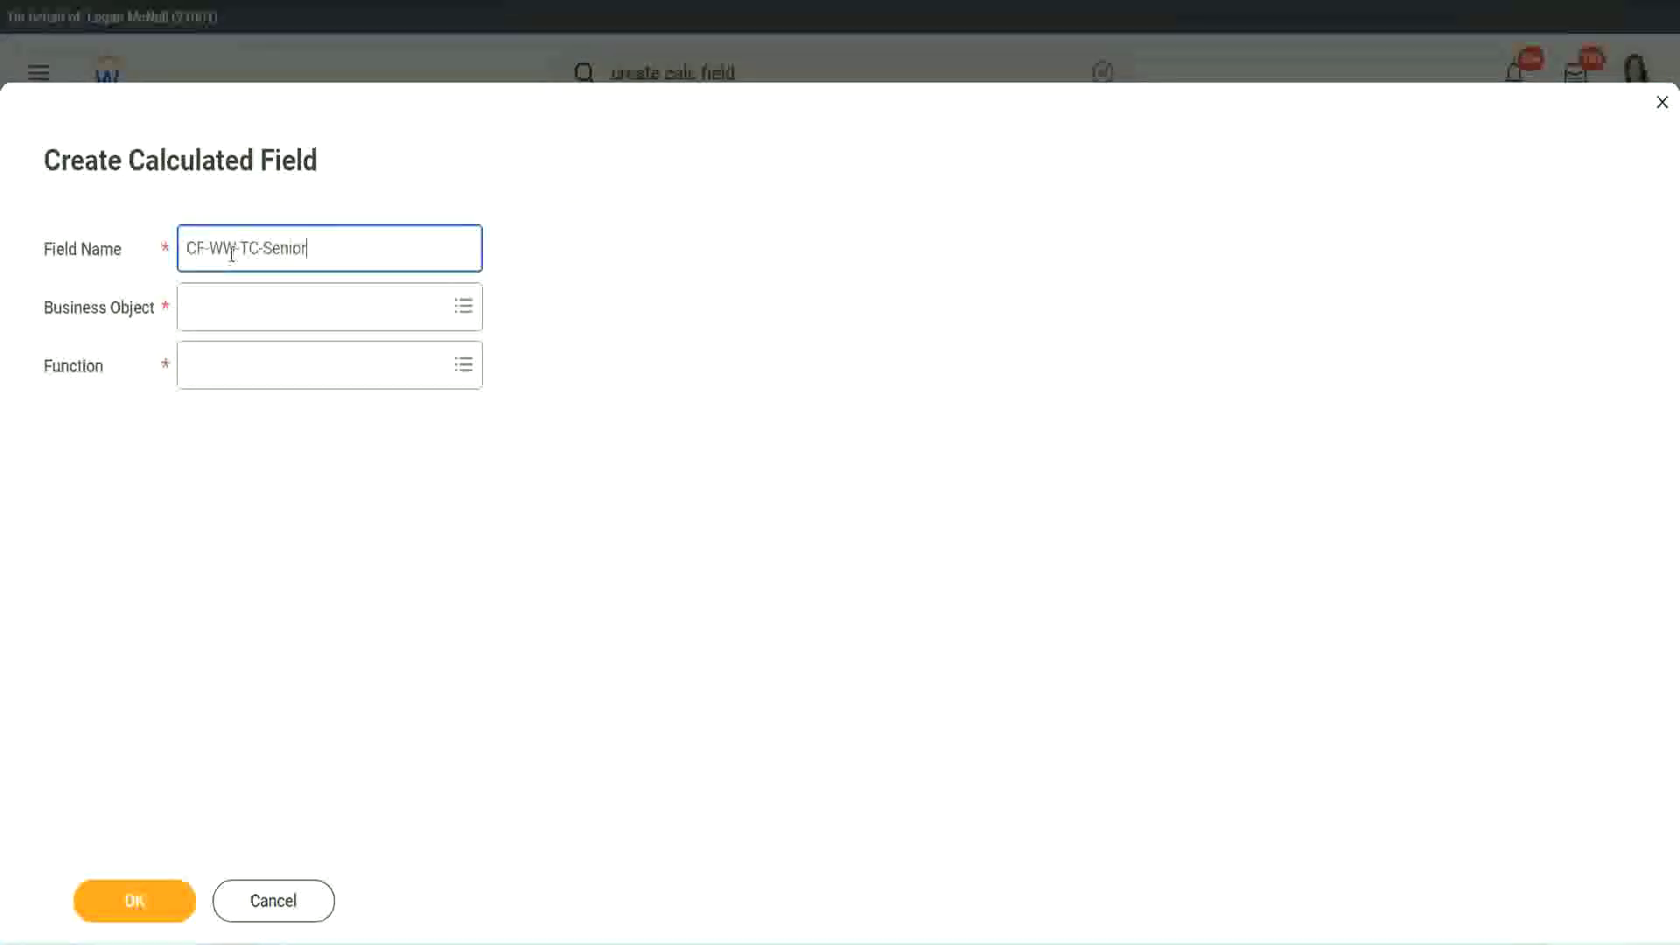
double_click(287, 251)
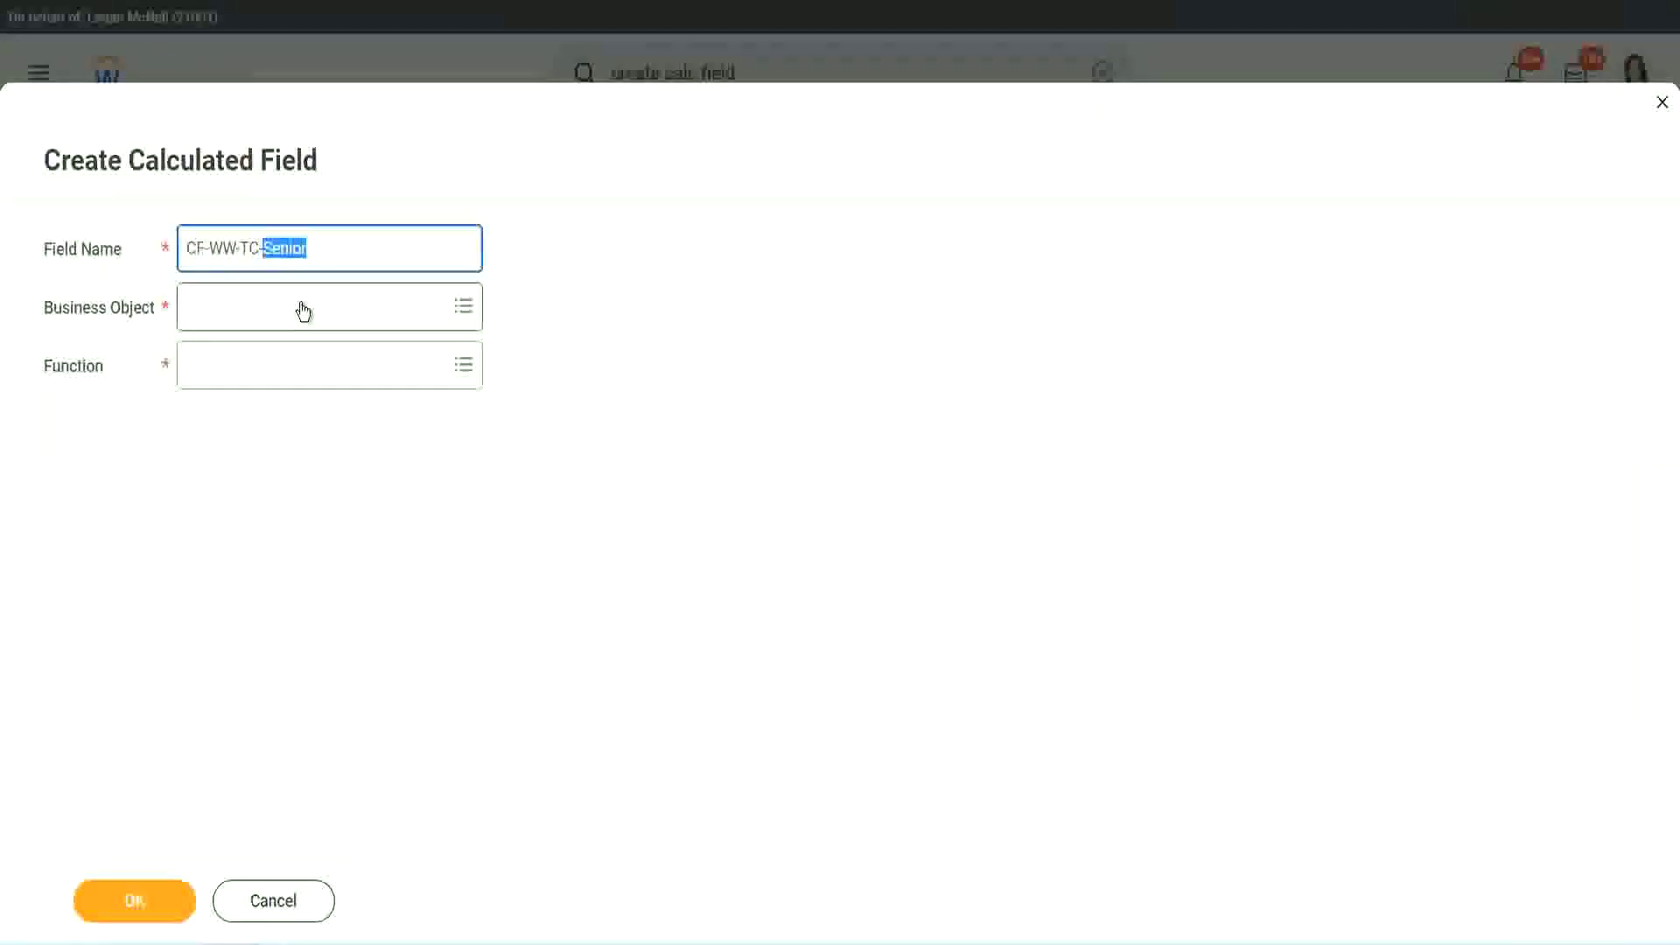
text(Legend)
Step: Give CF-WW-TC-Legend the Global business object and a Text Constant value of Legend, then save
click(236, 319)
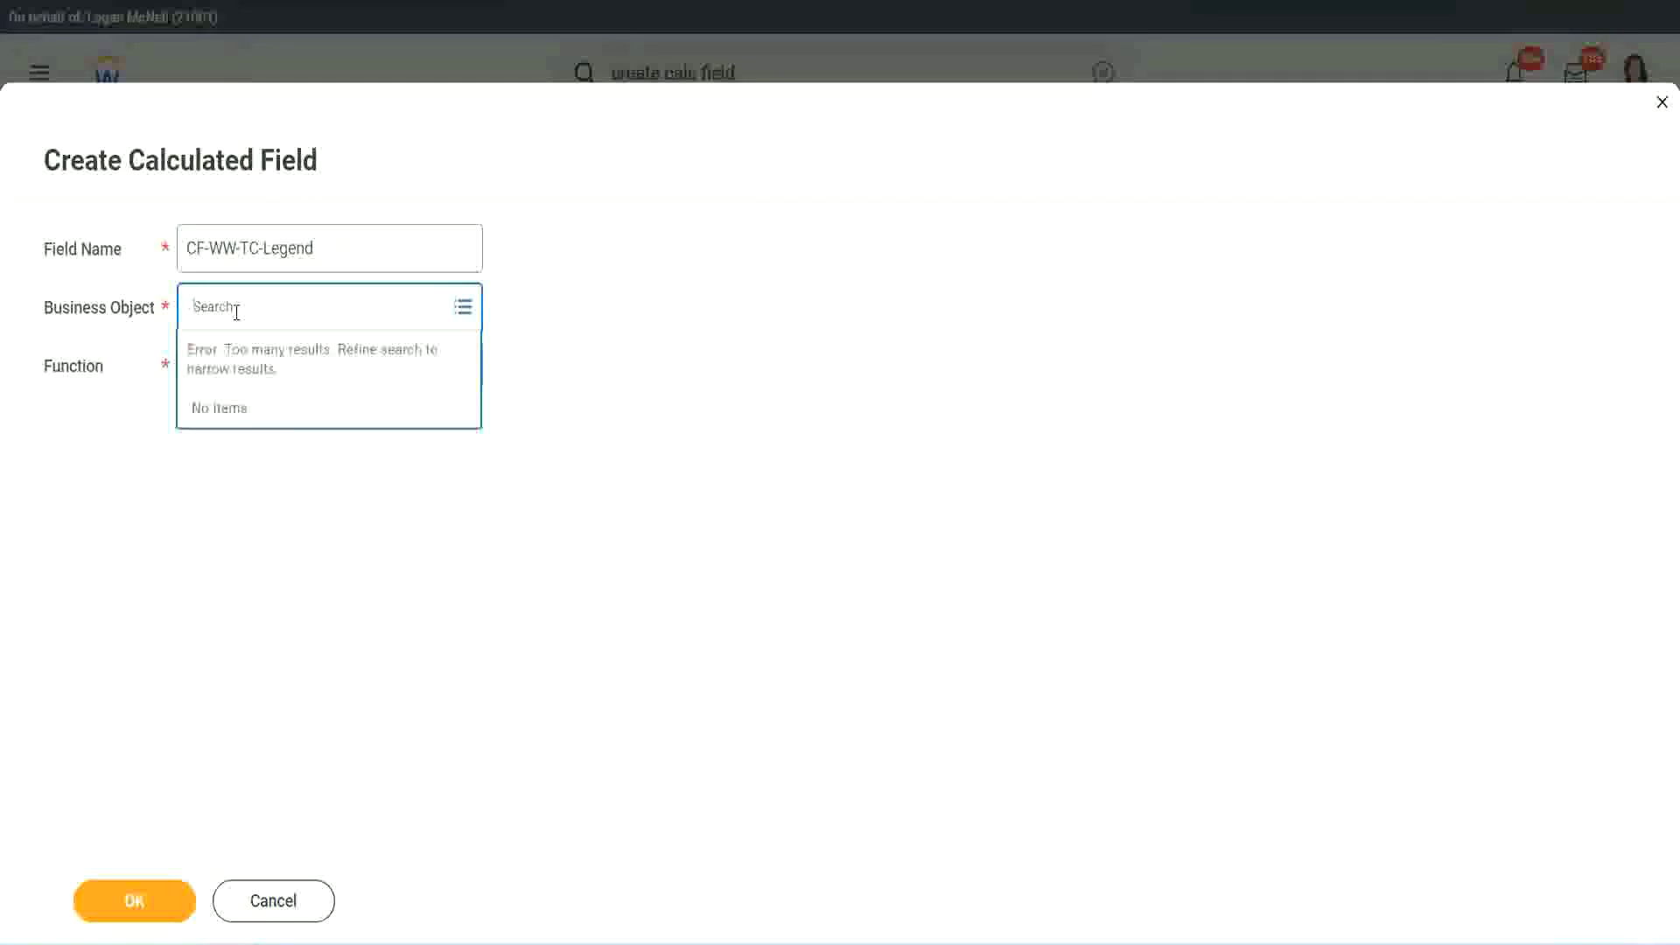
text(Global)
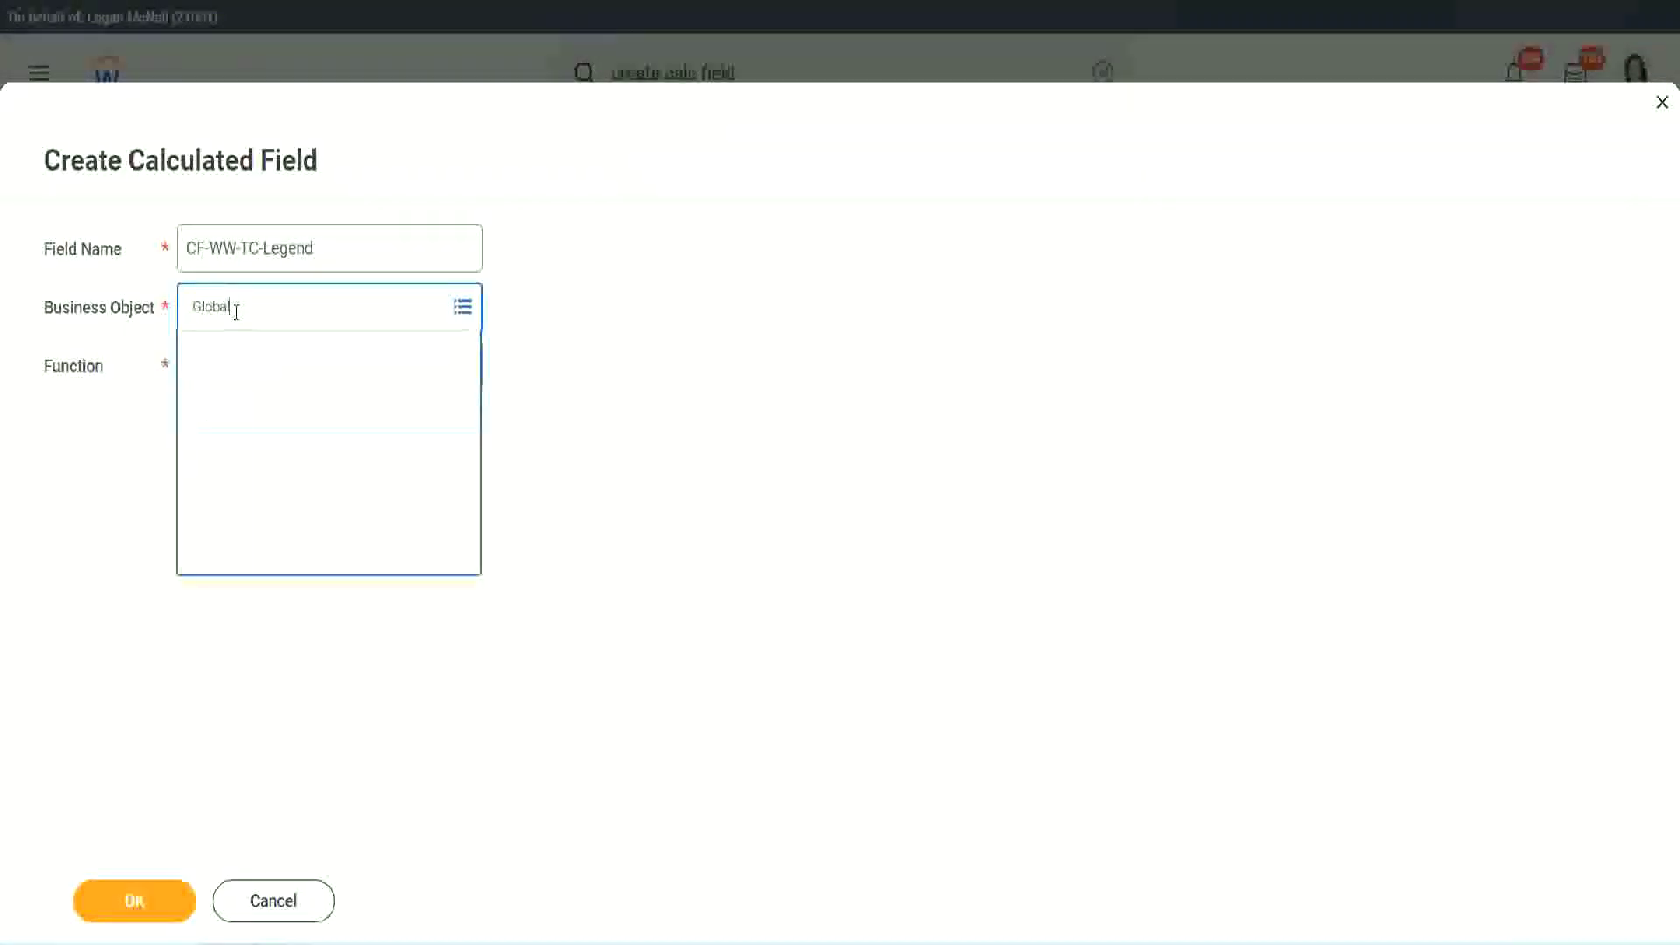
click(249, 404)
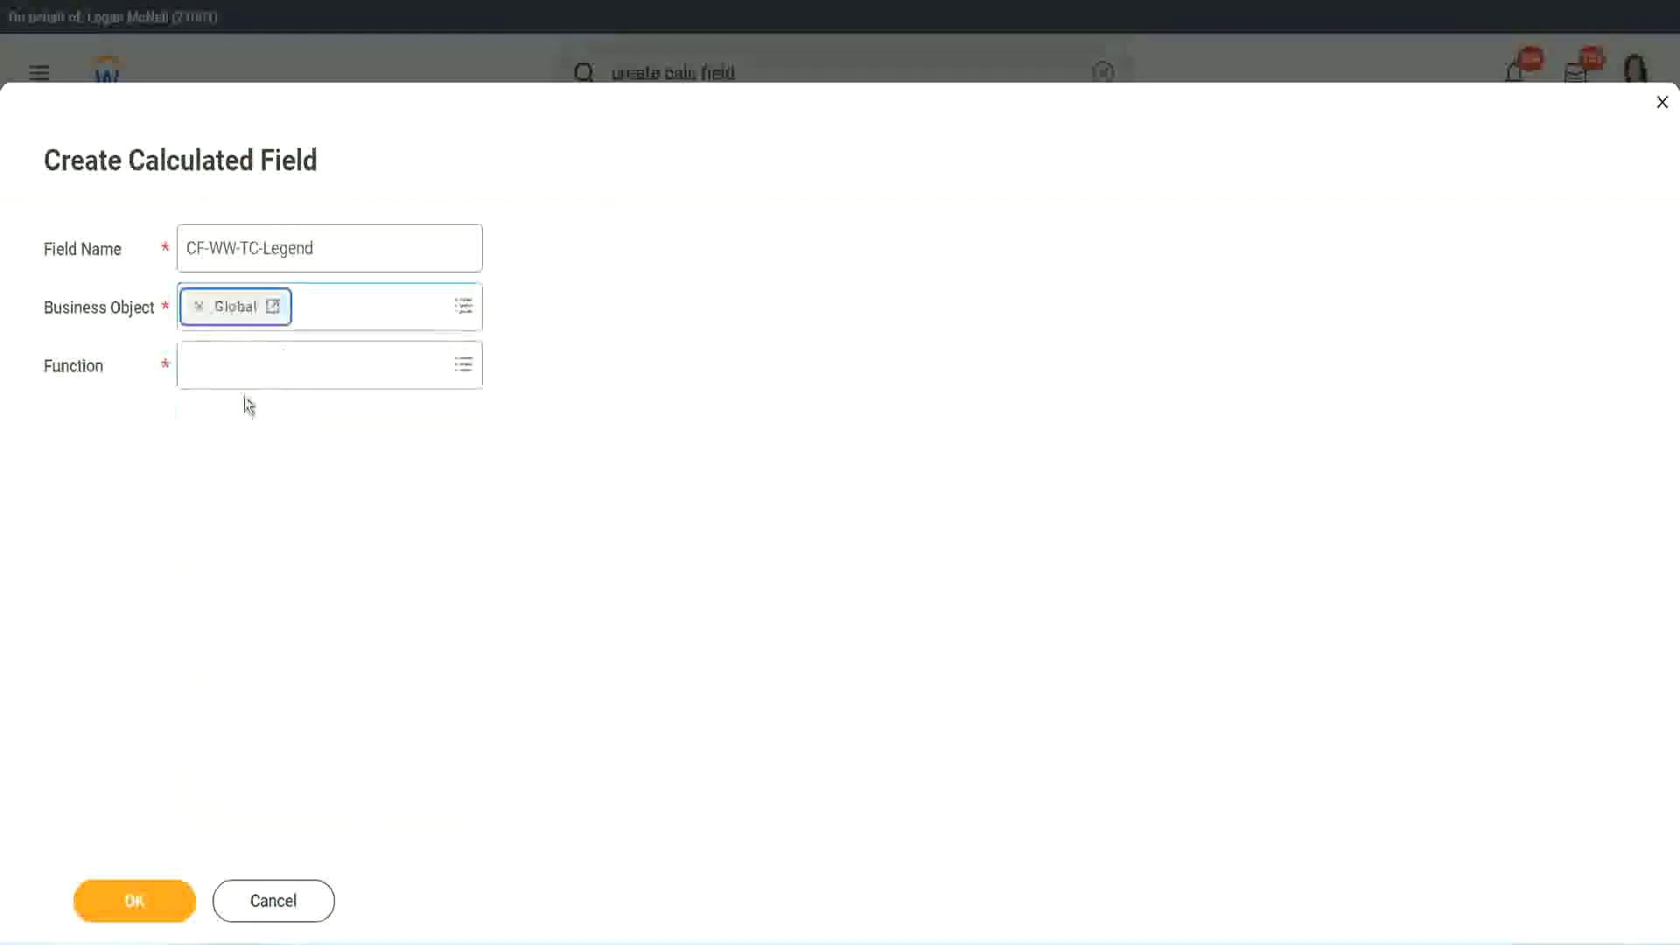
click(241, 364)
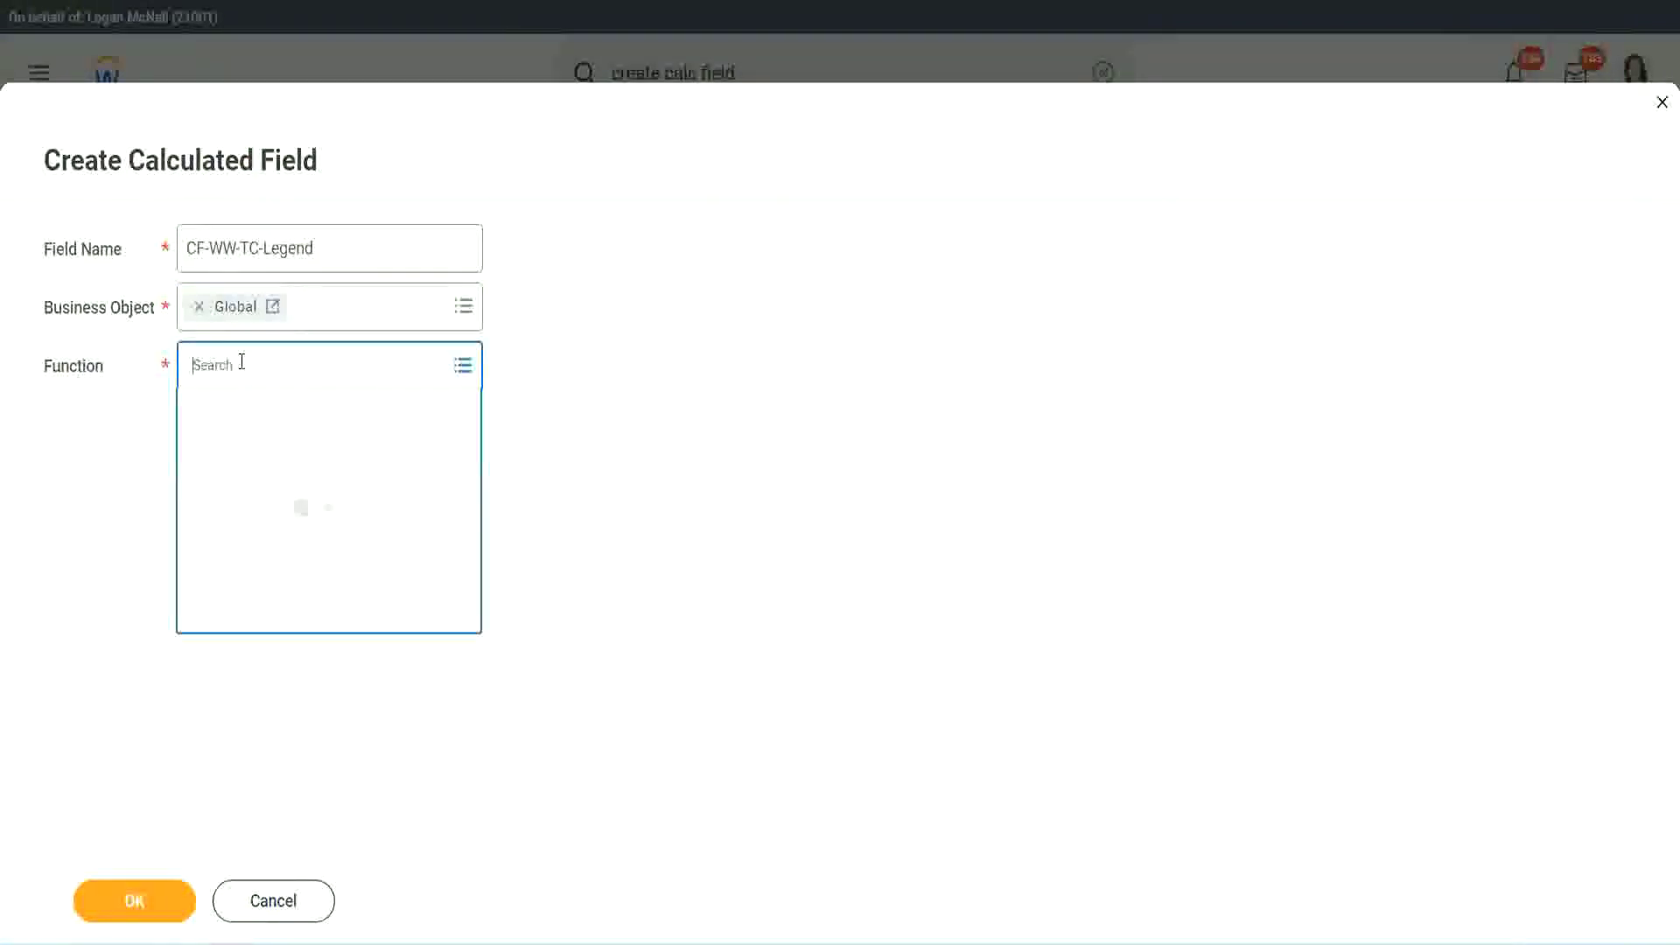
text(tc)
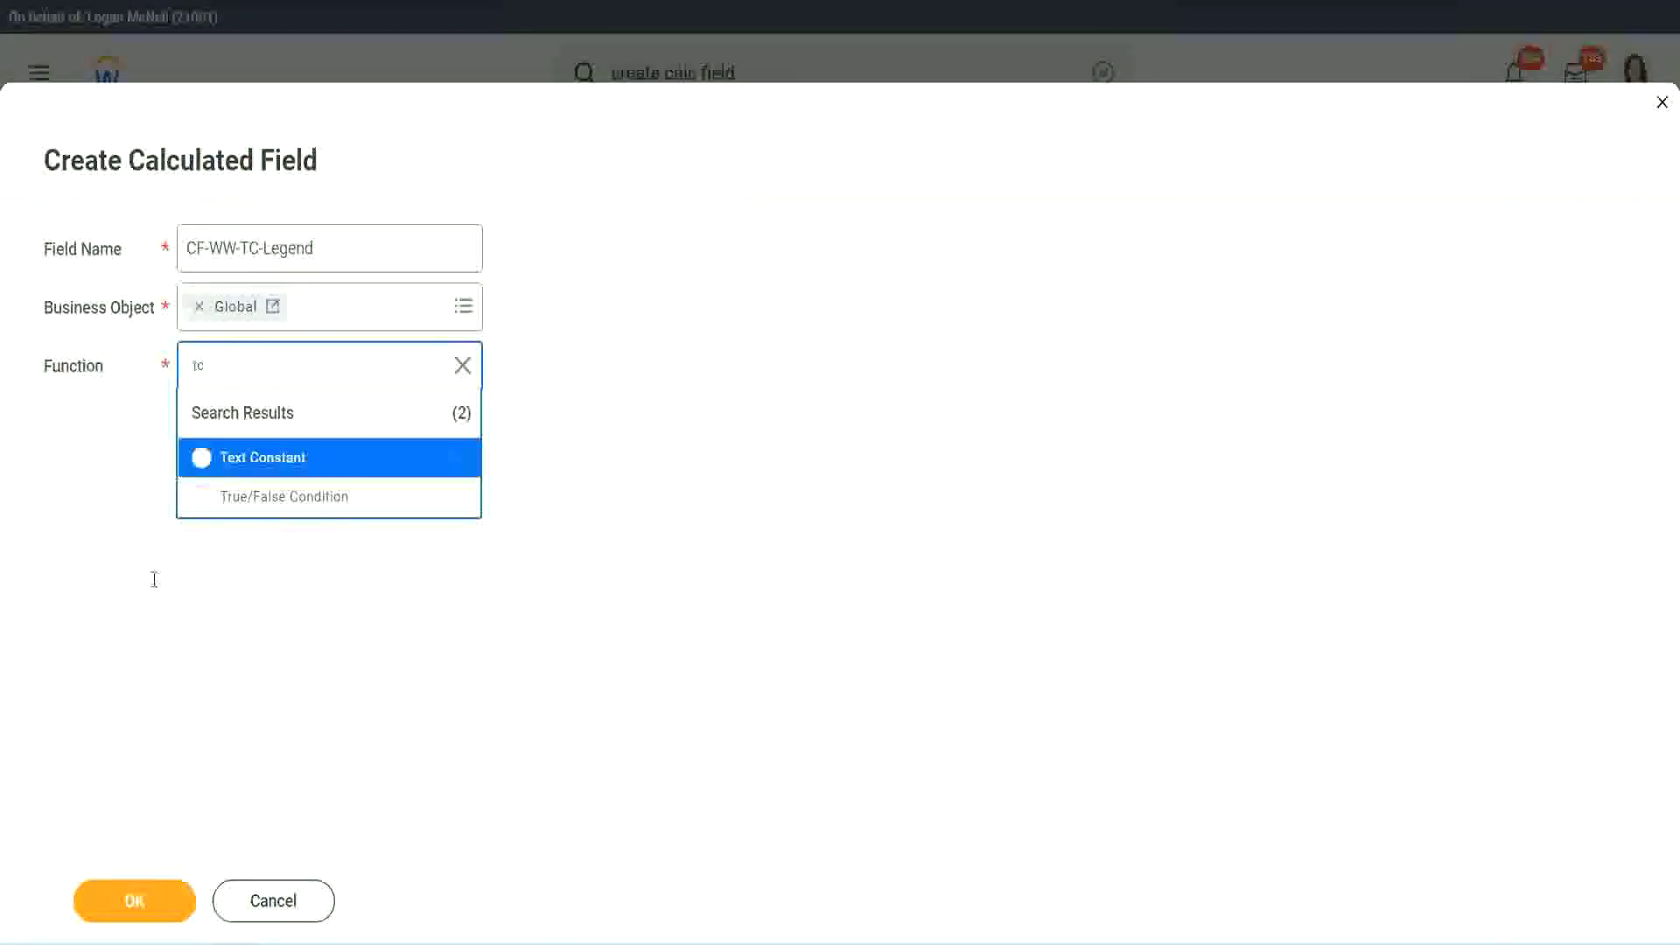
click(314, 459)
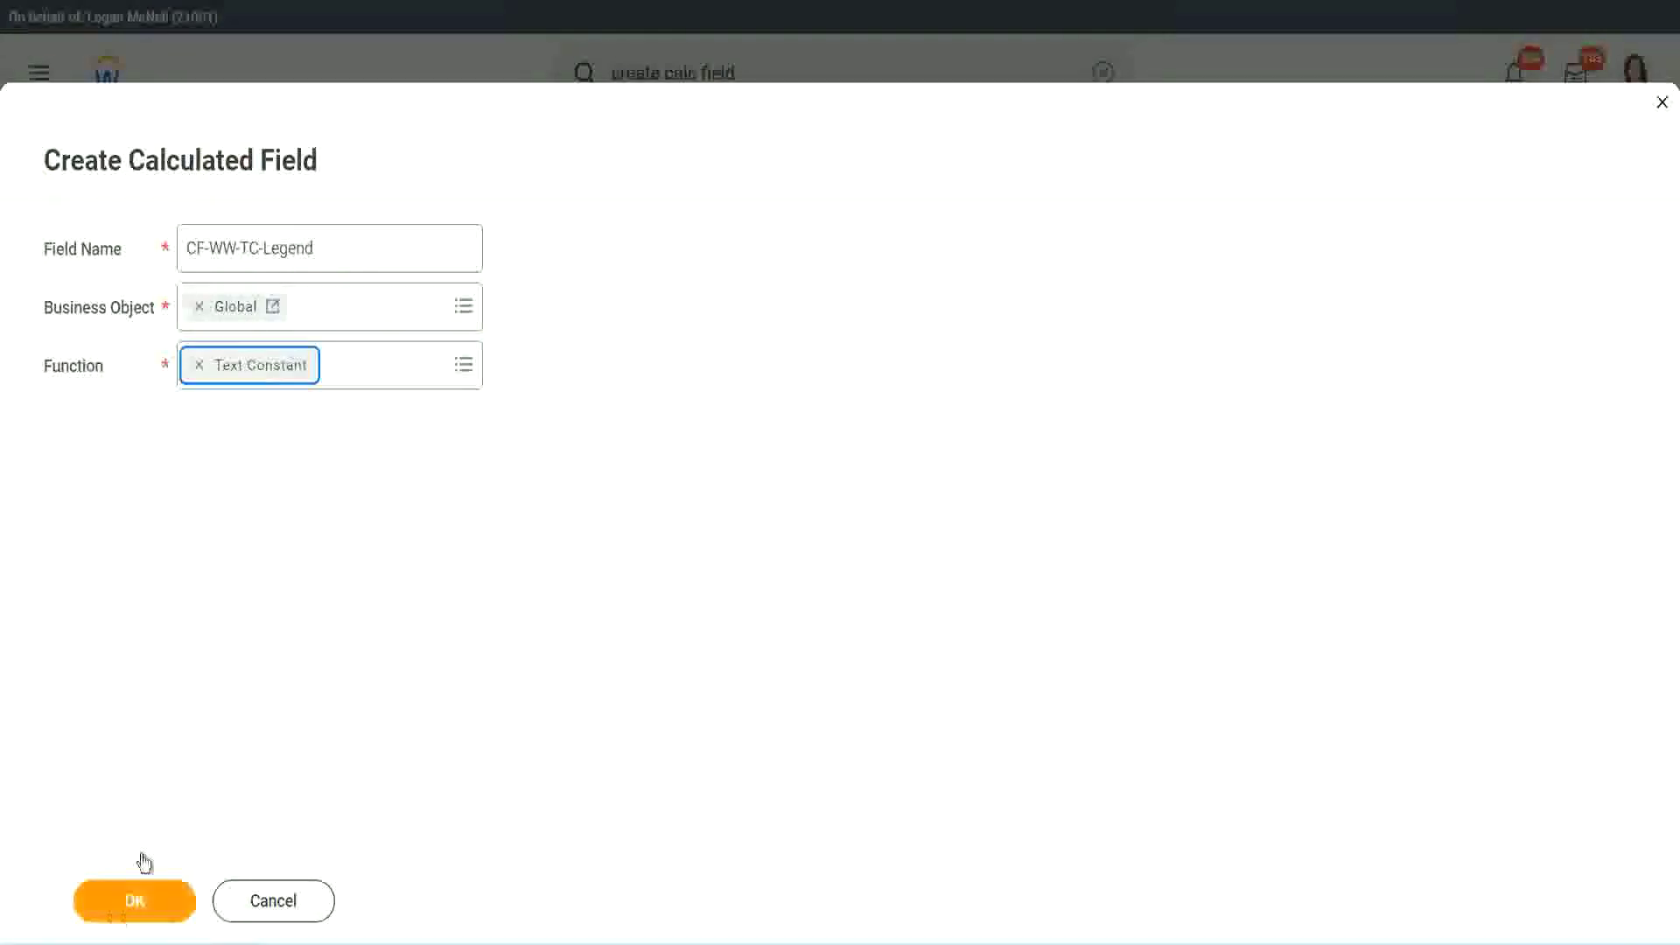
click(140, 893)
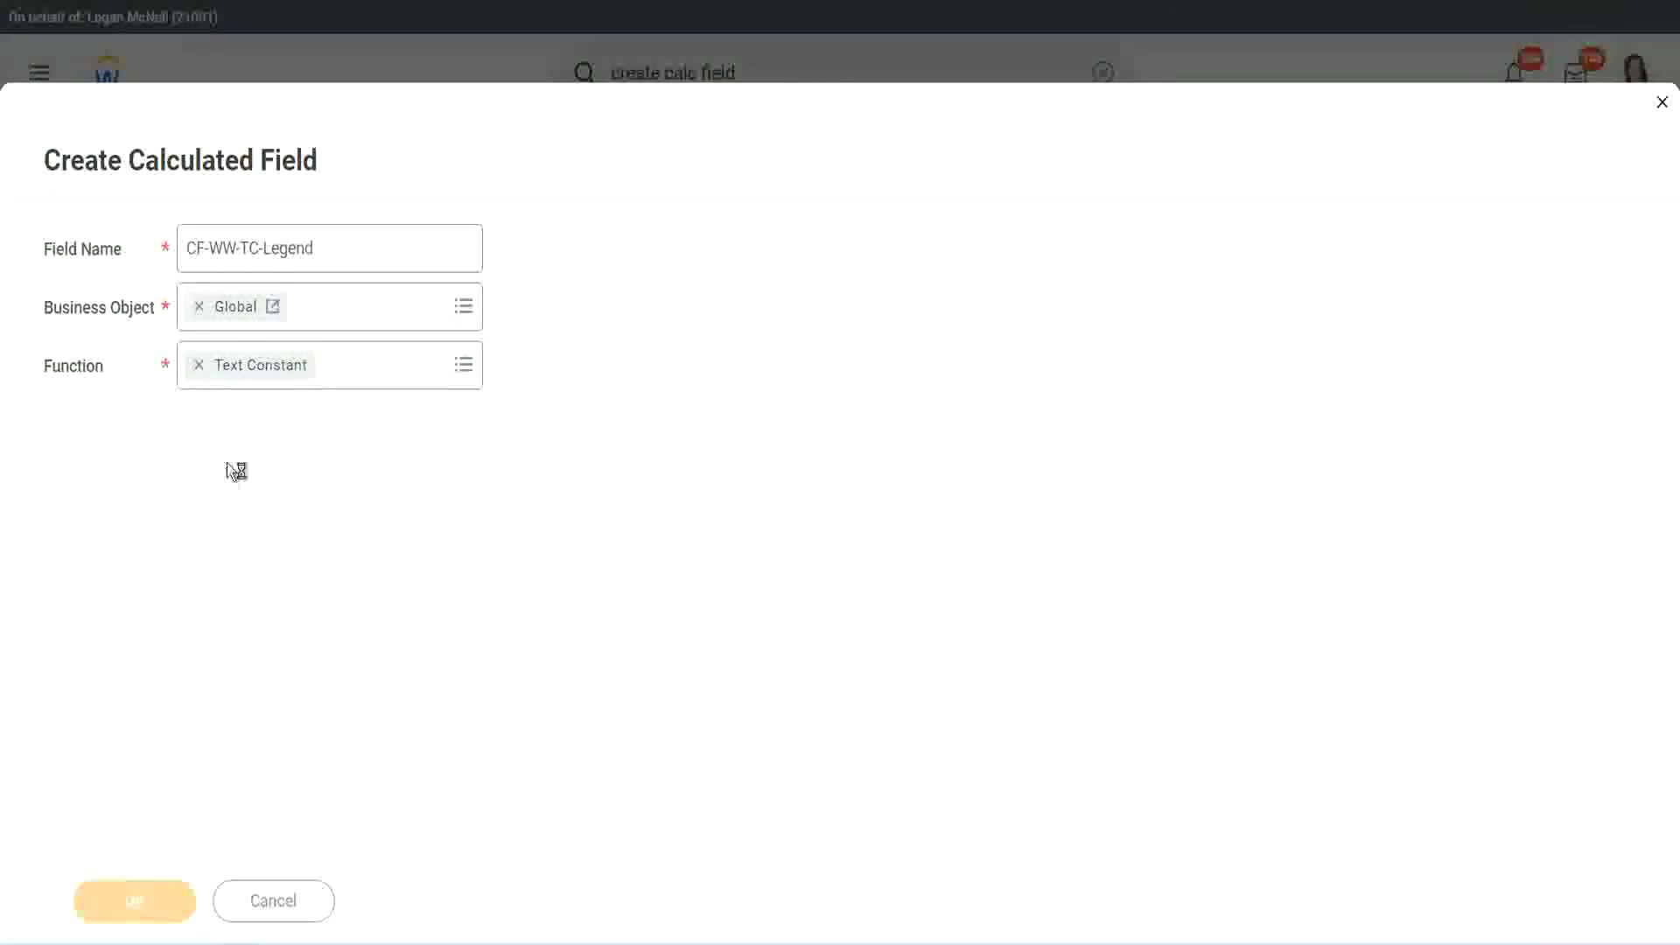
click(217, 497)
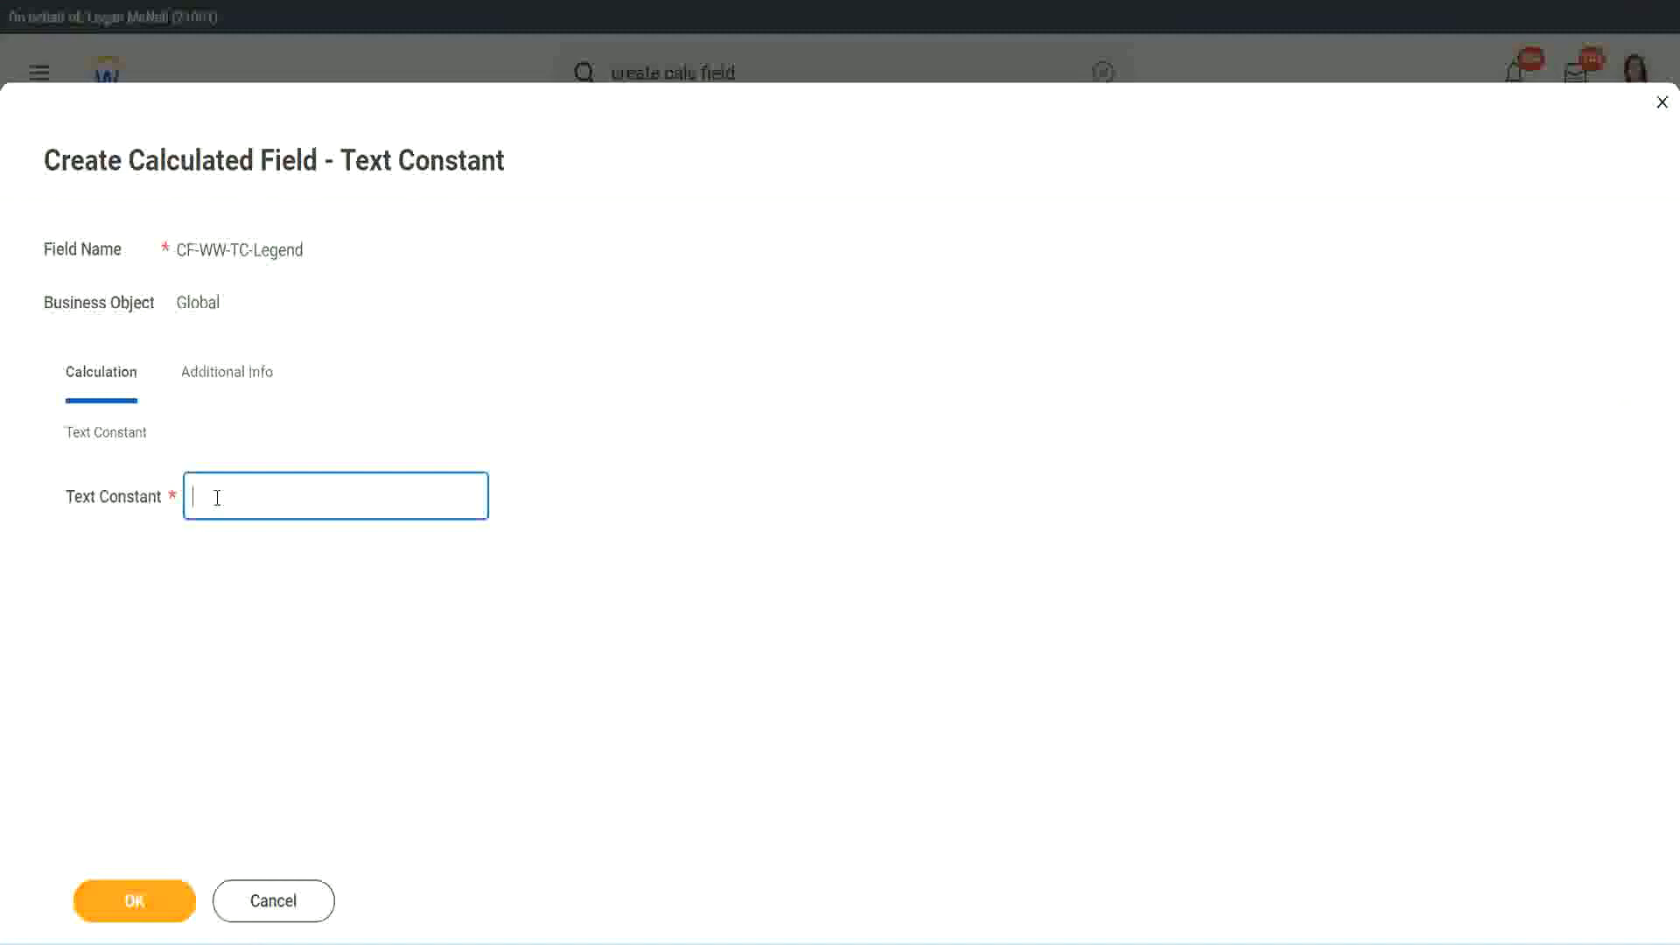
click(160, 896)
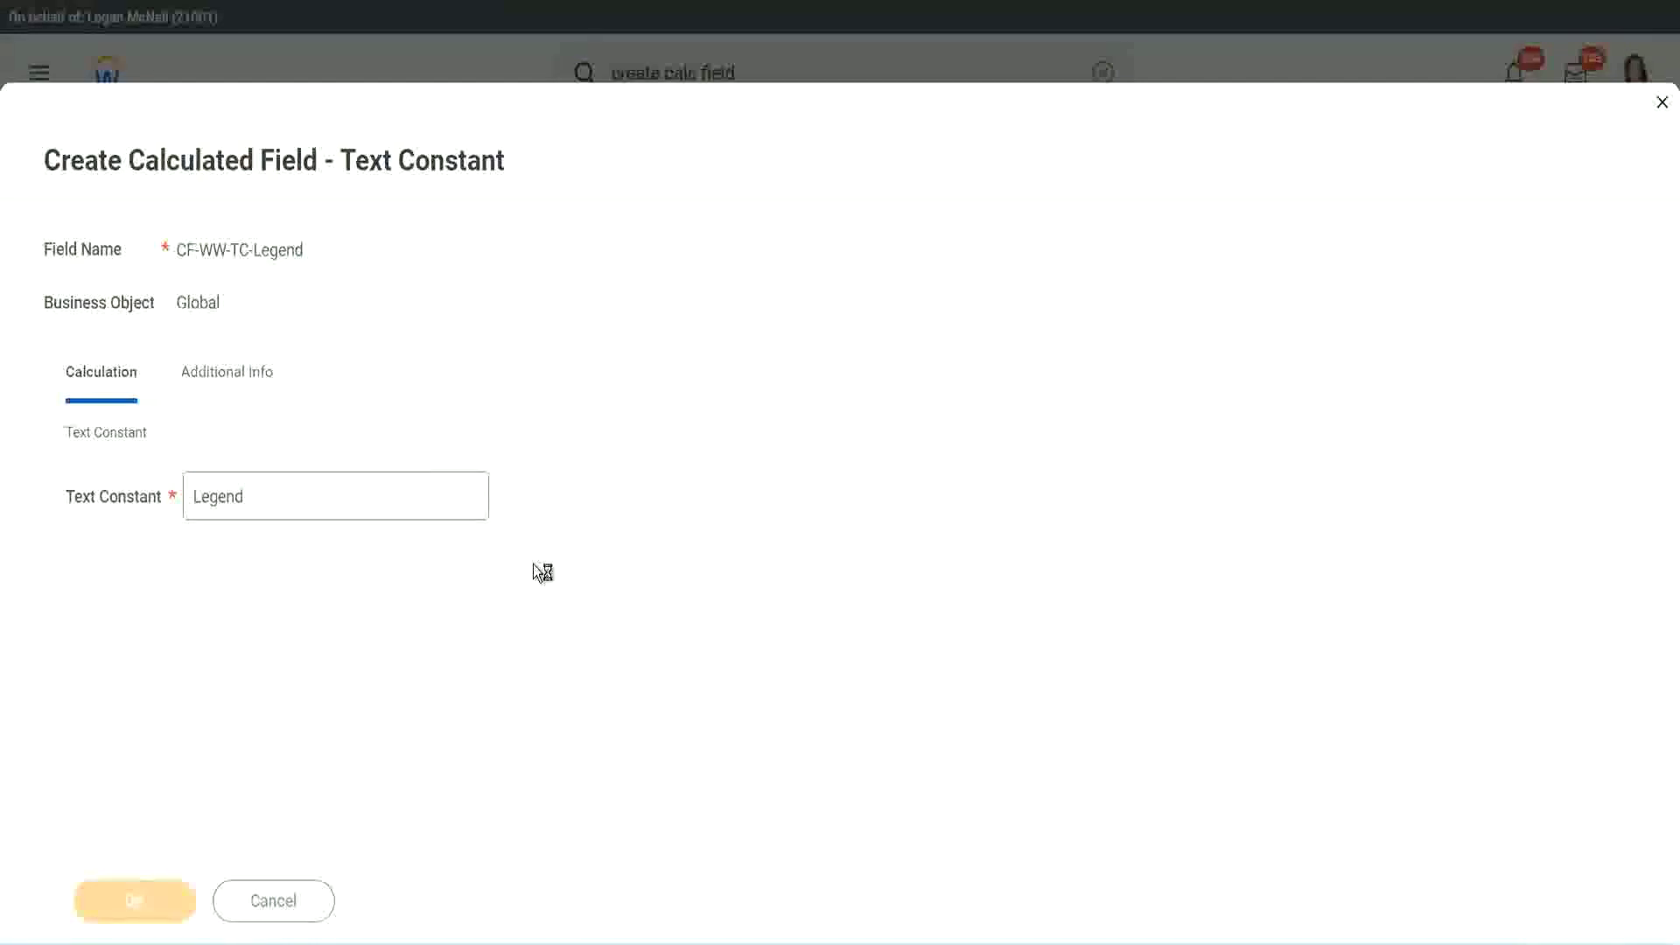
Step: Review all four conditions and their return values, then save the Experience Bands field
scroll(889, 464, down, 3)
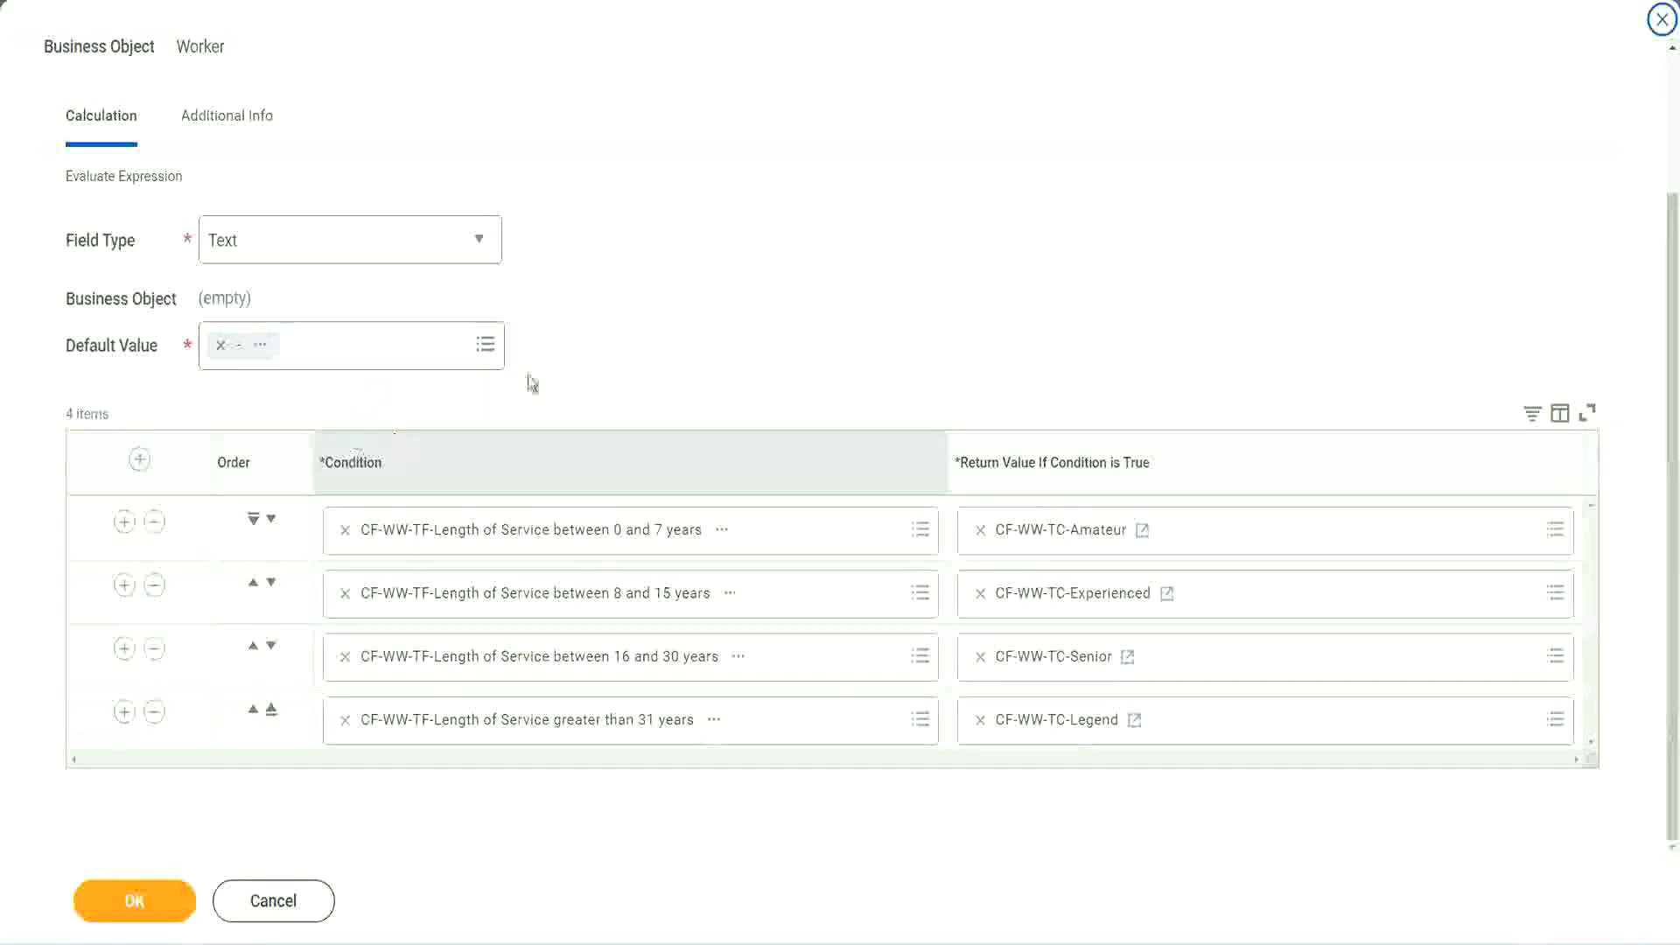
scroll(715, 359, up, 1)
scroll(711, 352, up, 1)
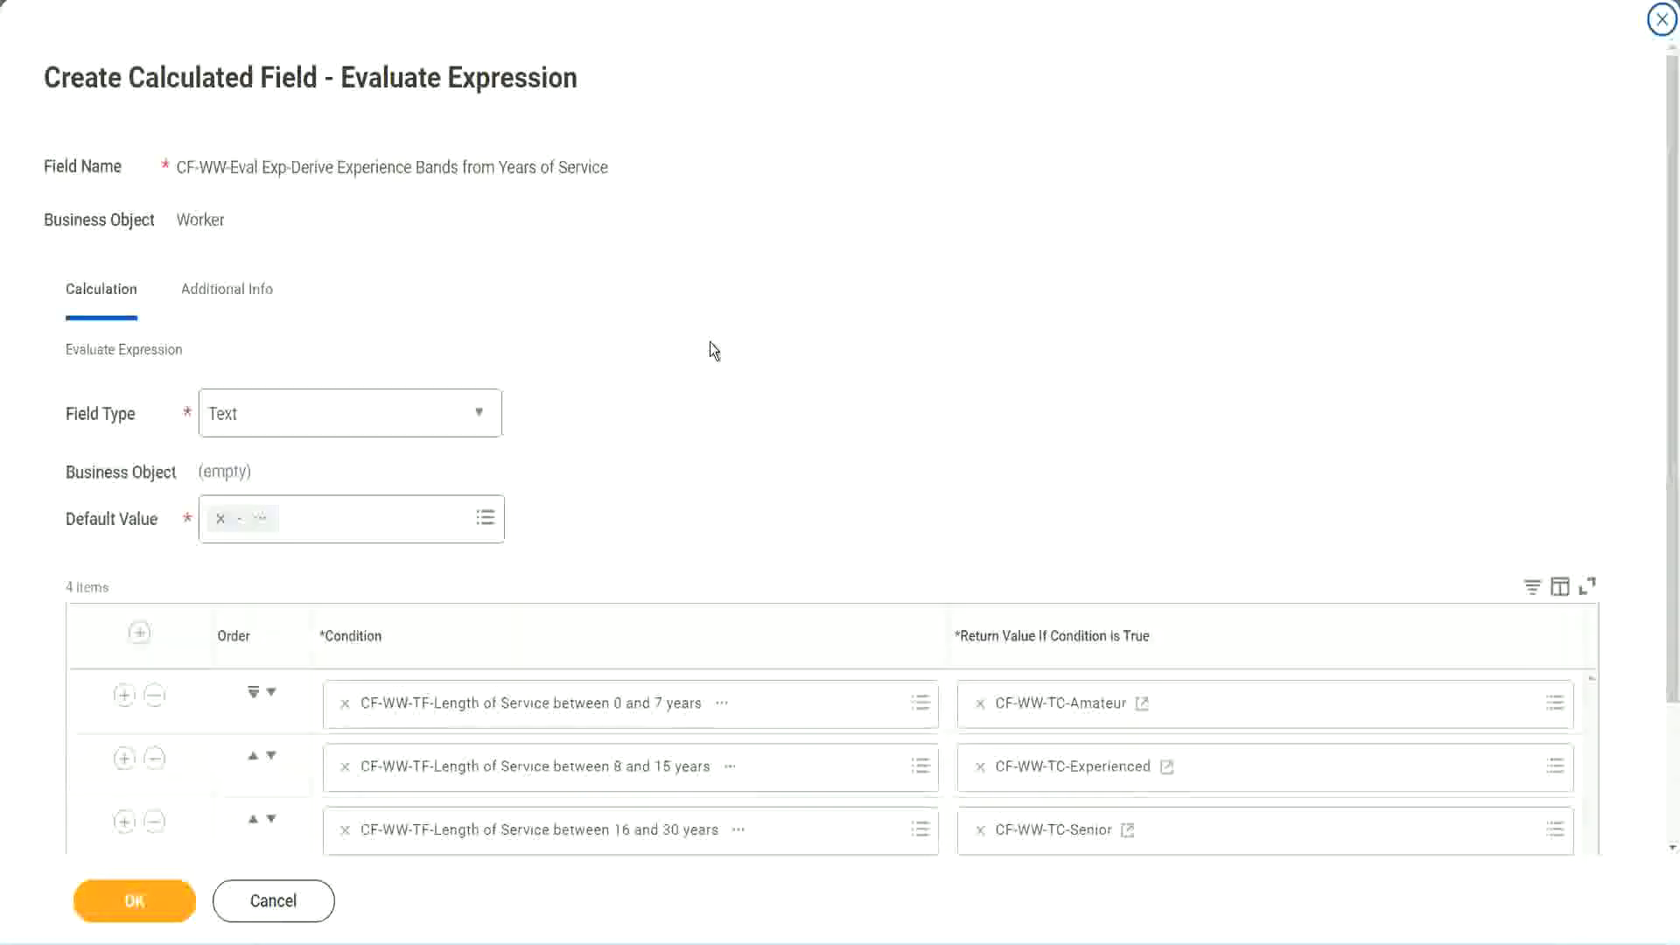
scroll(711, 343, down, 2)
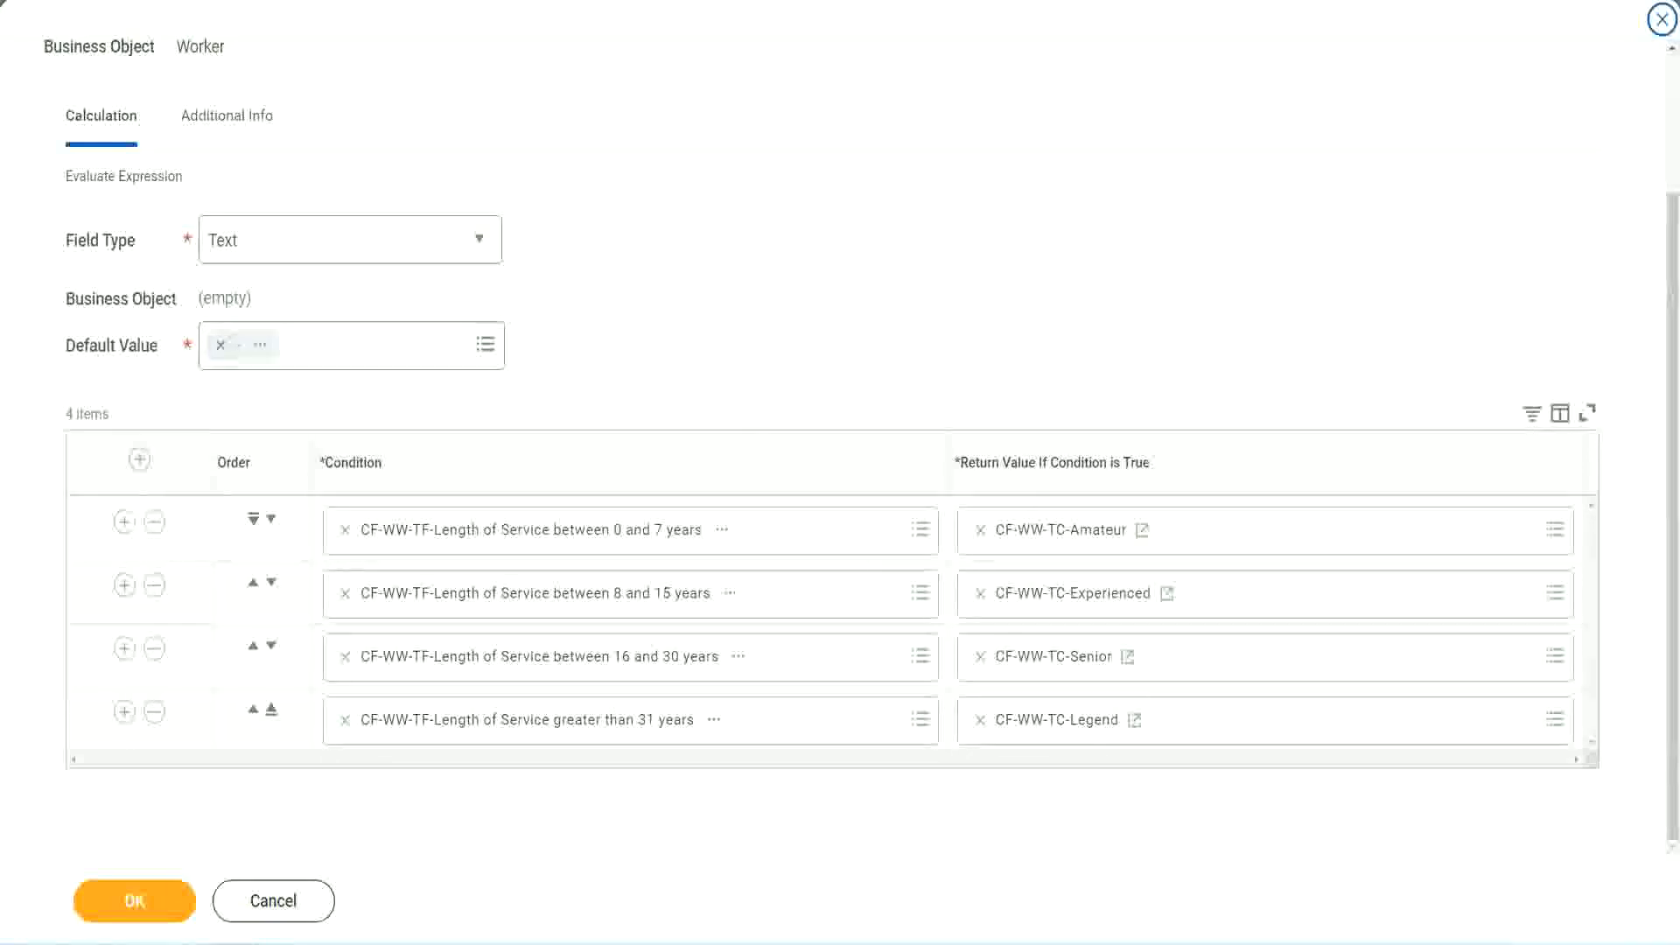
drag(1076, 247, 1090, 415)
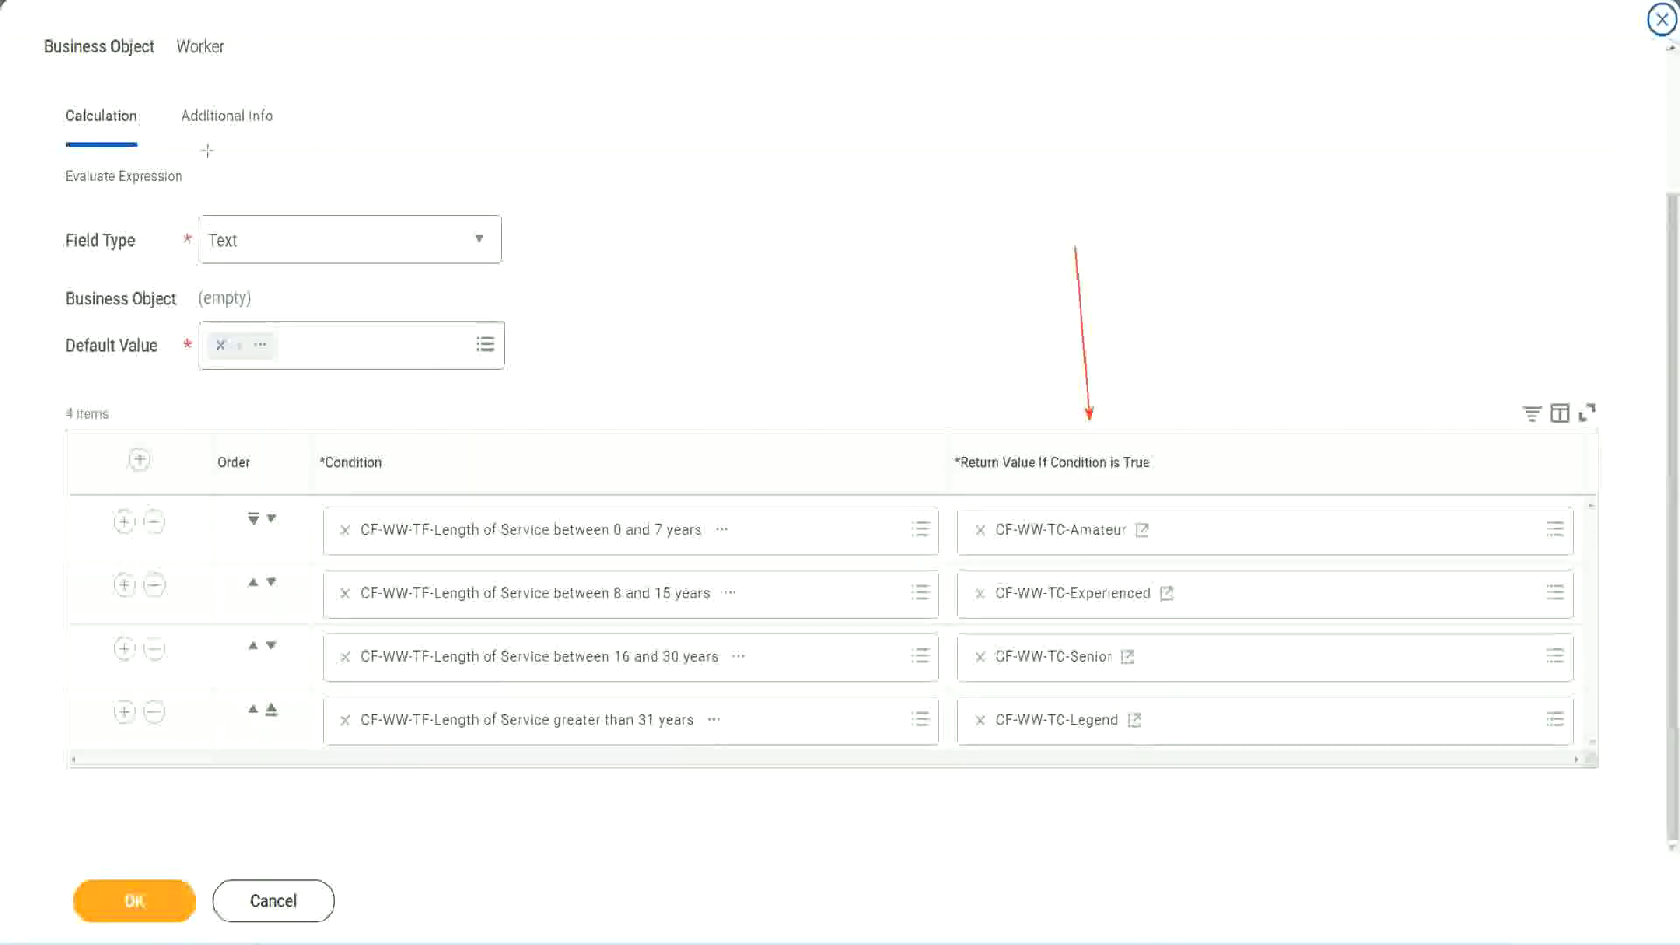
drag(208, 151, 215, 211)
click(147, 899)
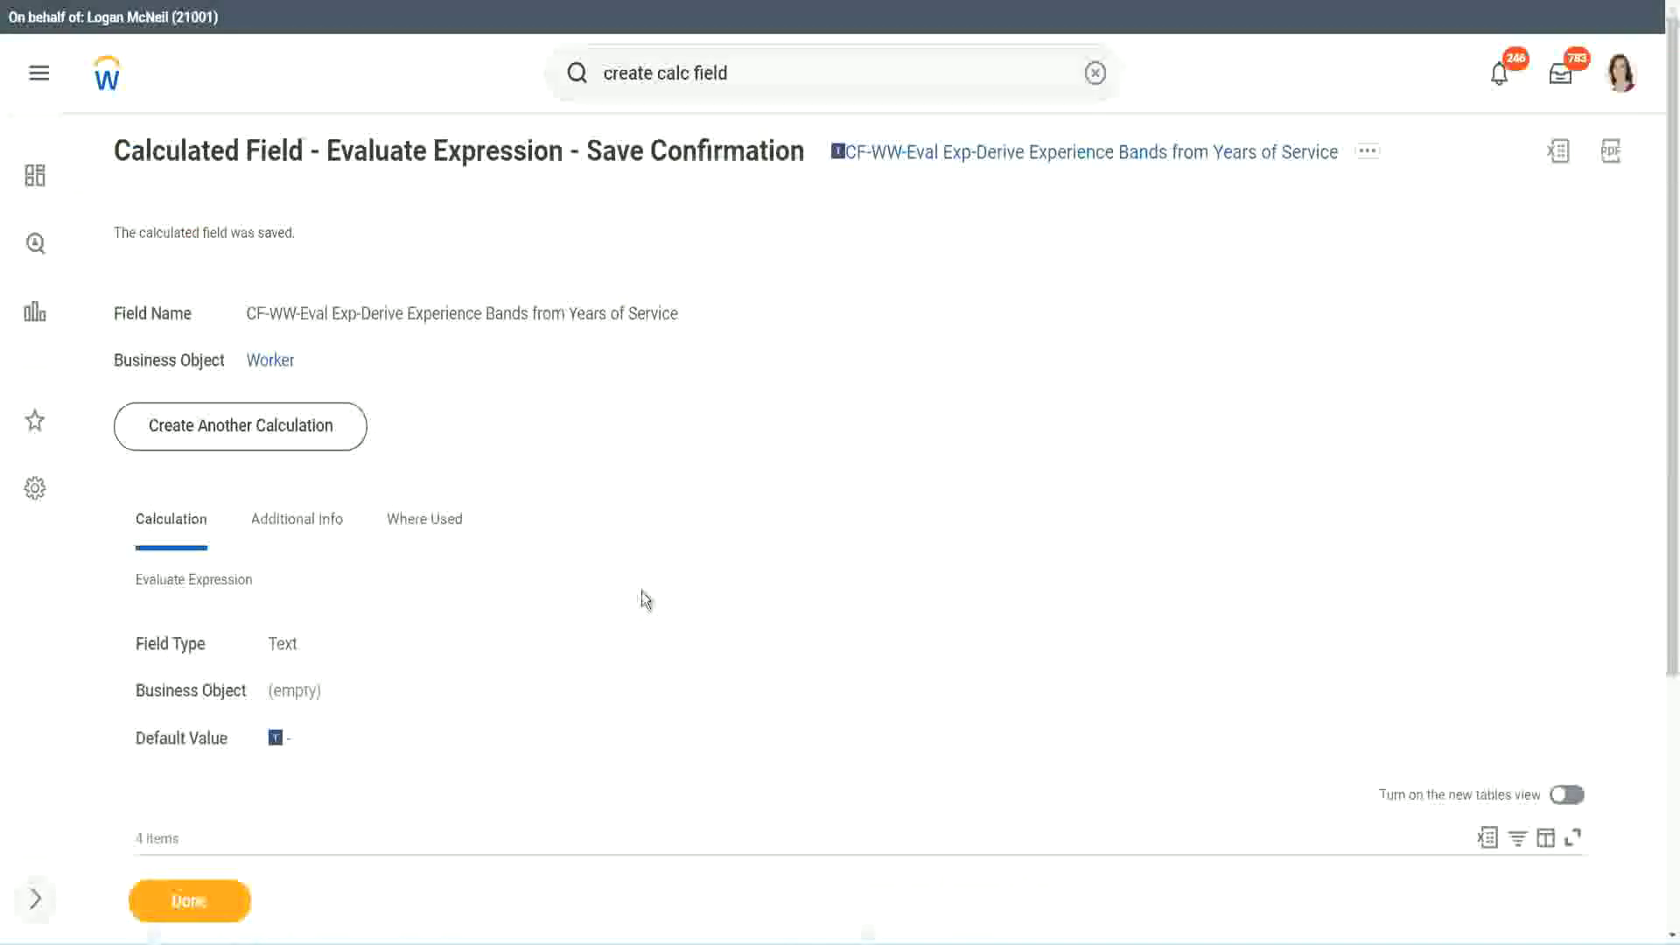
Step: Copy the CF-WW-Eval Exp calculated field's full name from the Save Confirmation page
scroll(642, 599, down, 4)
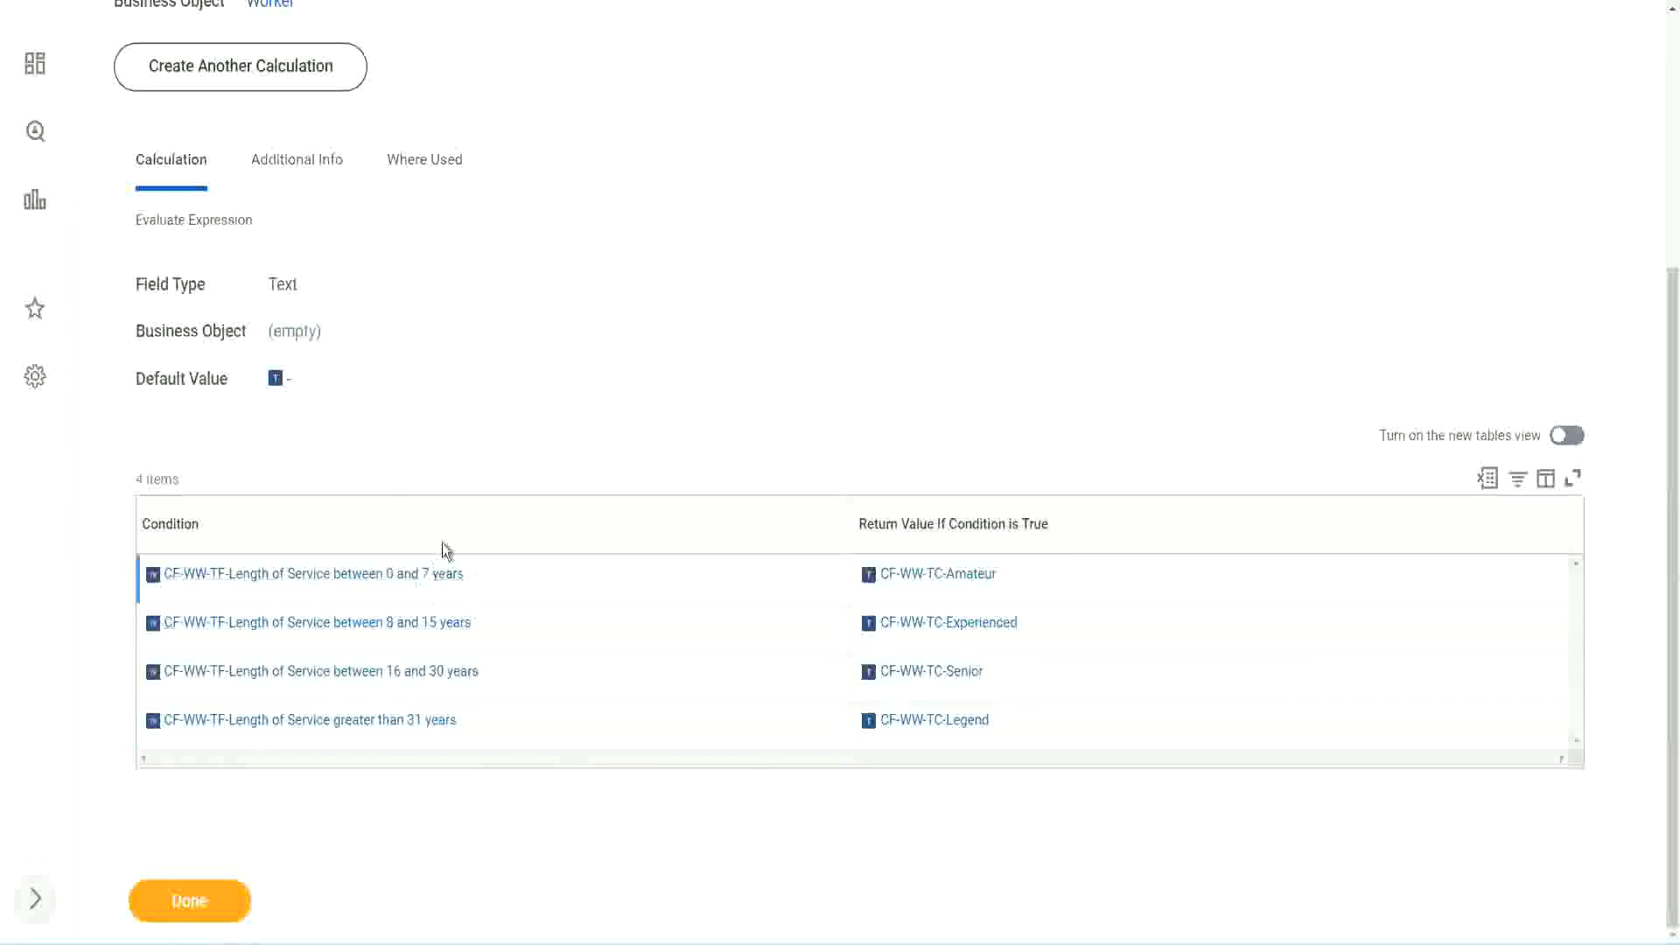
scroll(517, 457, up, 4)
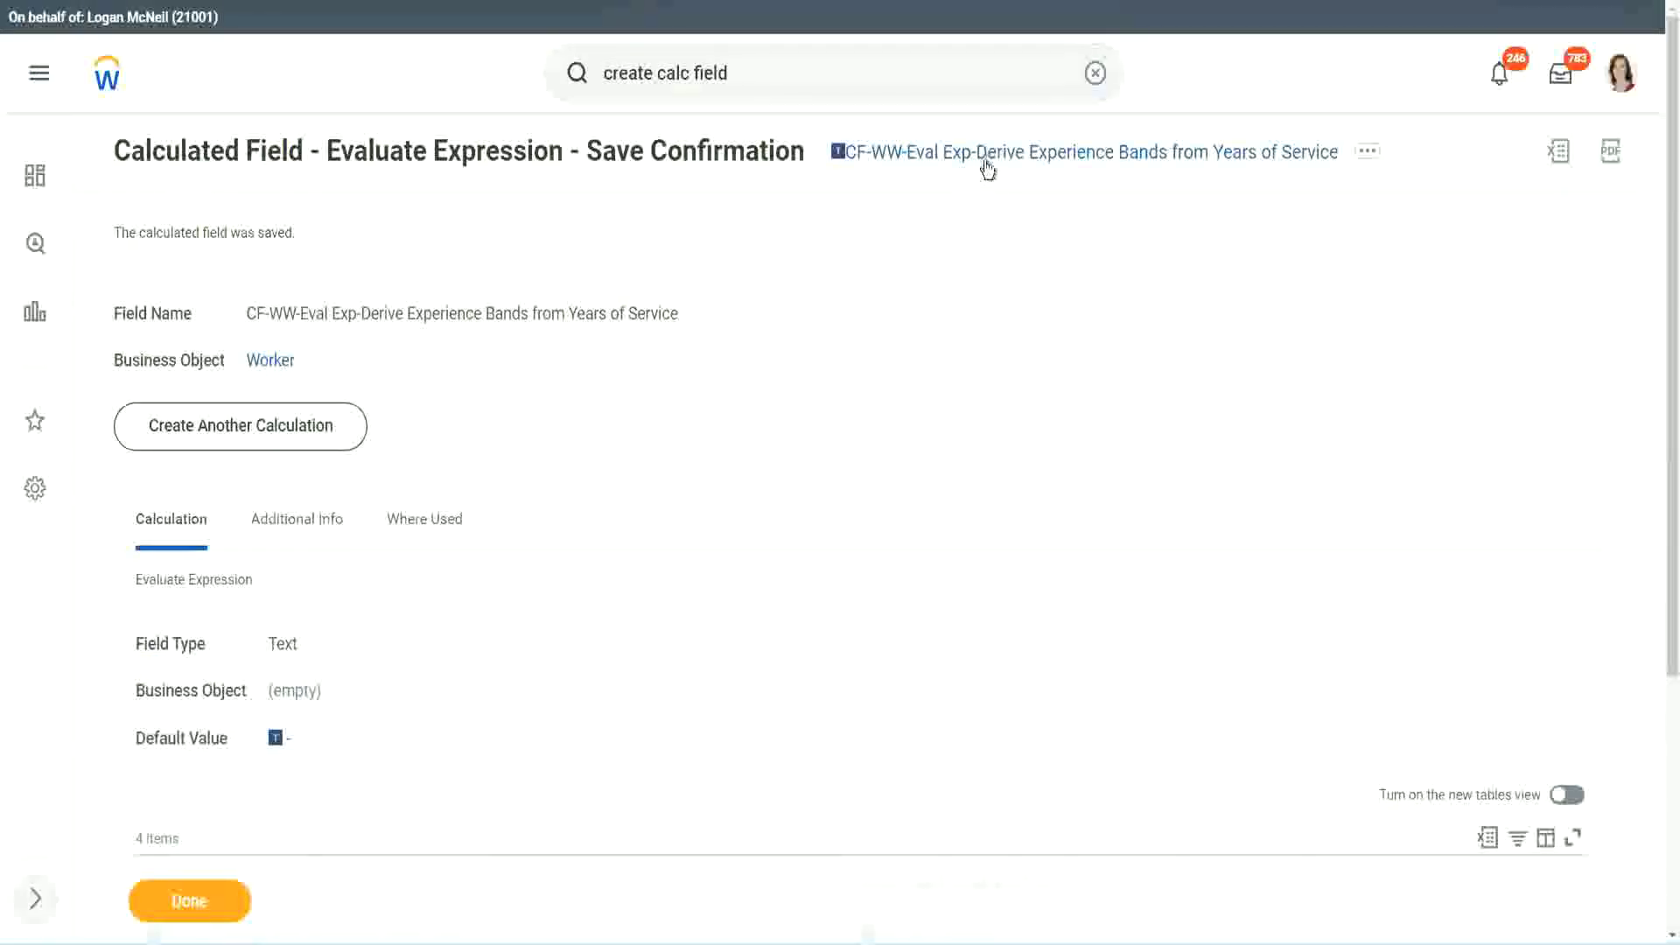
right_click(985, 167)
click(1034, 267)
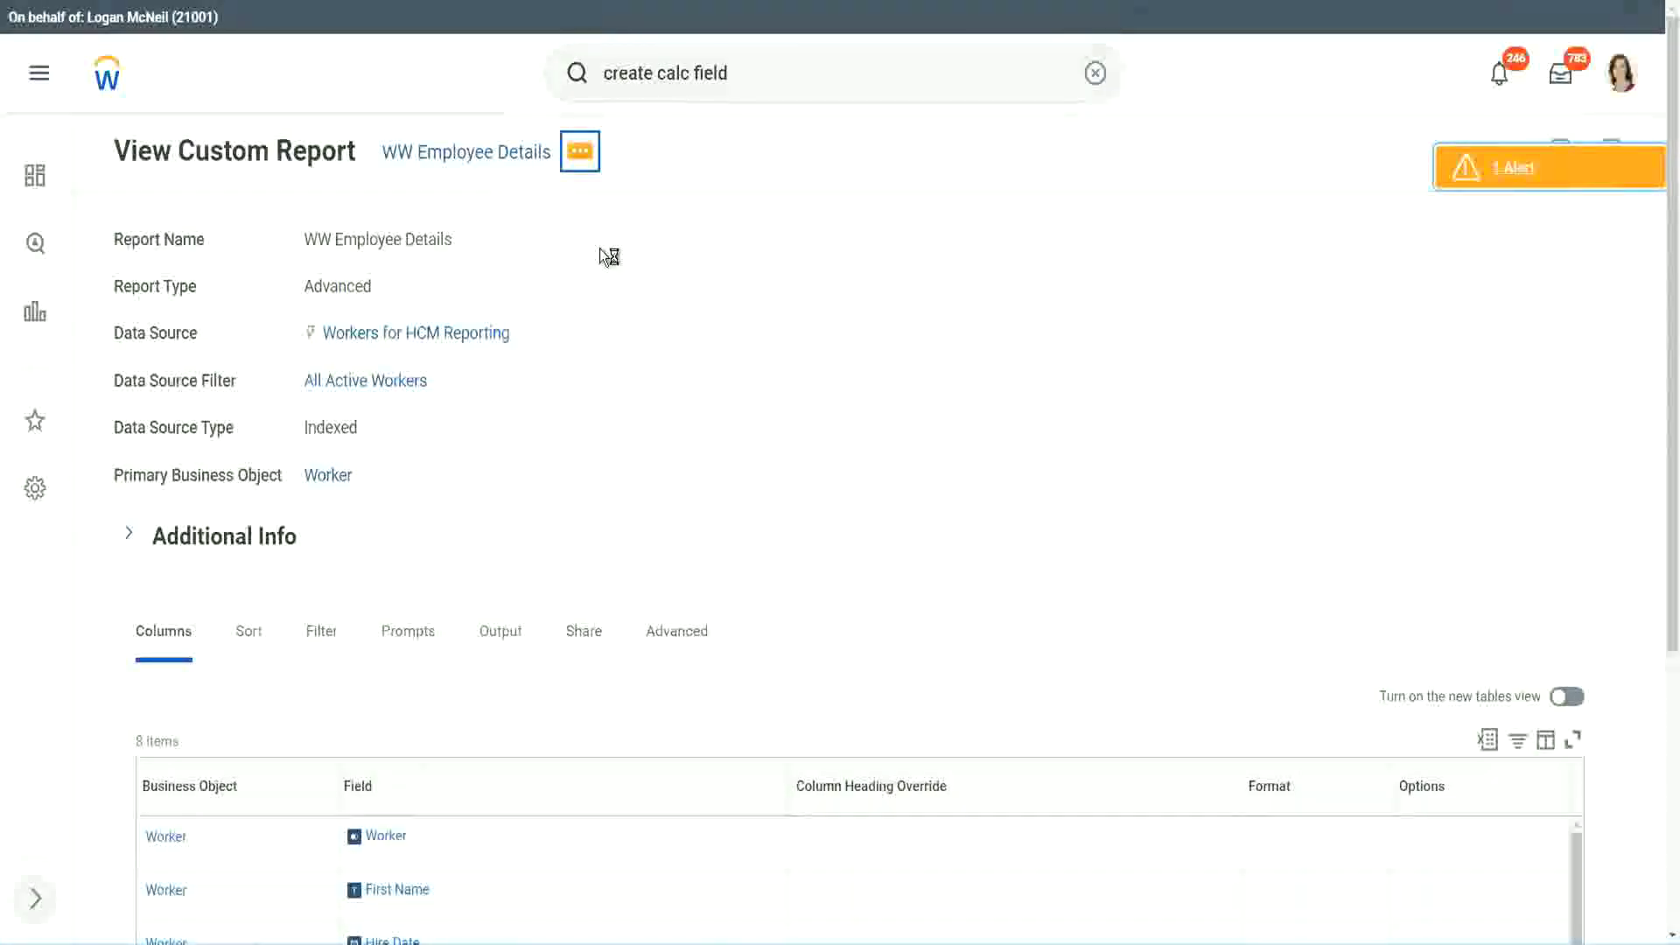
Step: Edit WW Employee Details: add a column after # of Years of Service and remove the Substring row
mouse_move(682, 252)
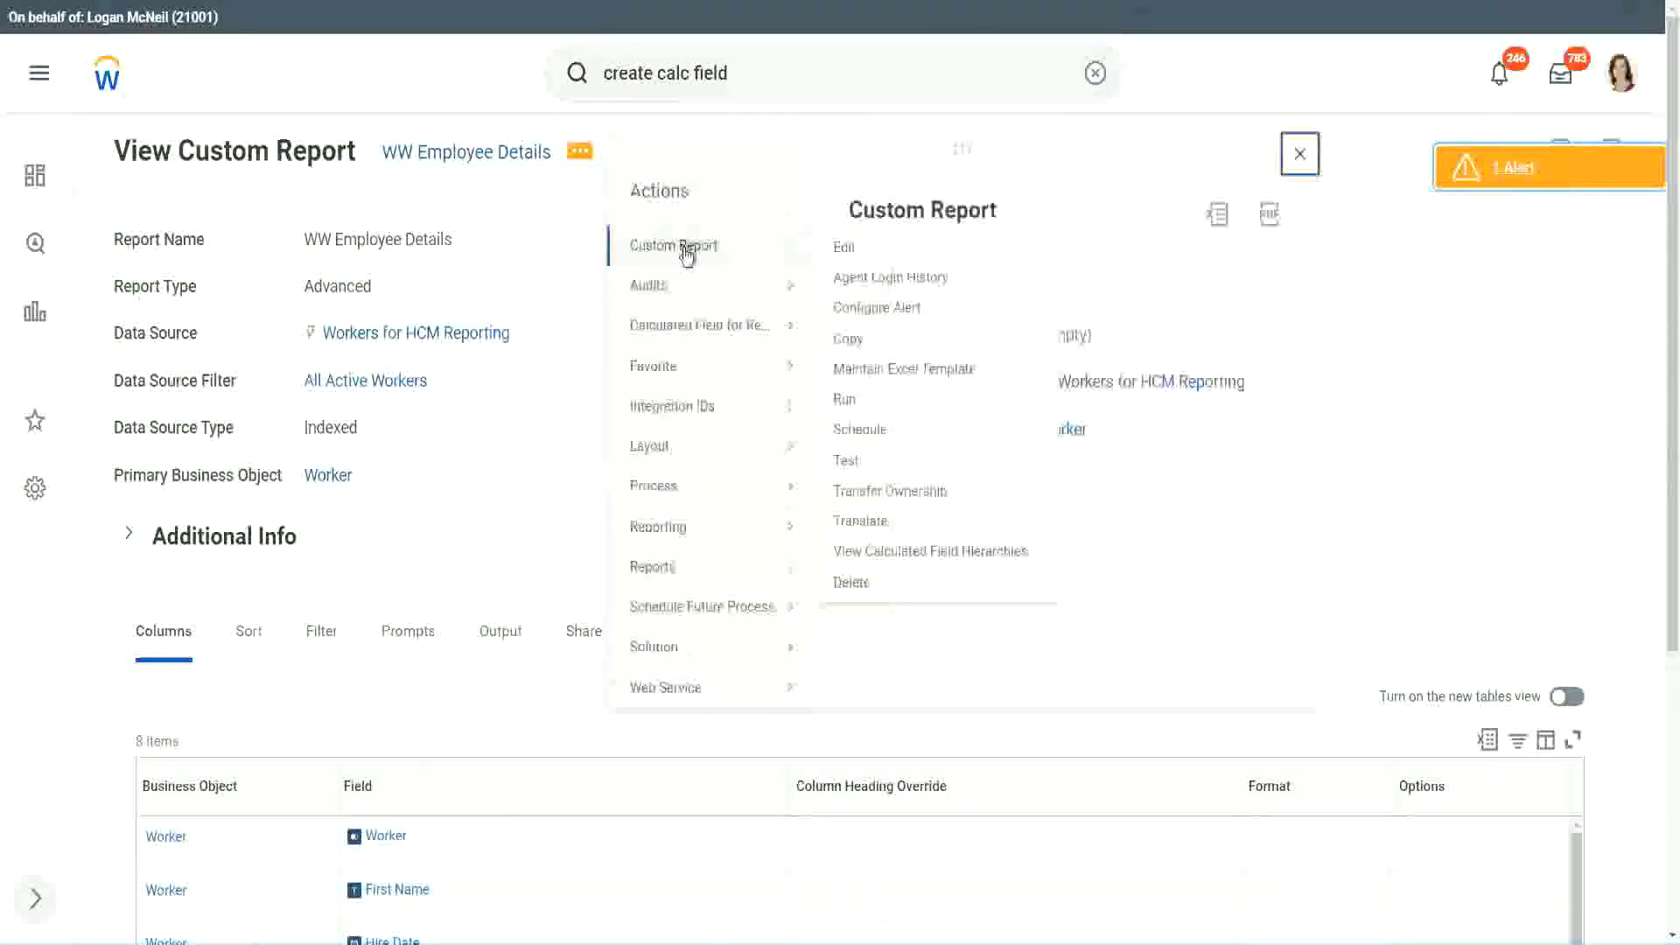
click(853, 252)
scroll(612, 377, down, 4)
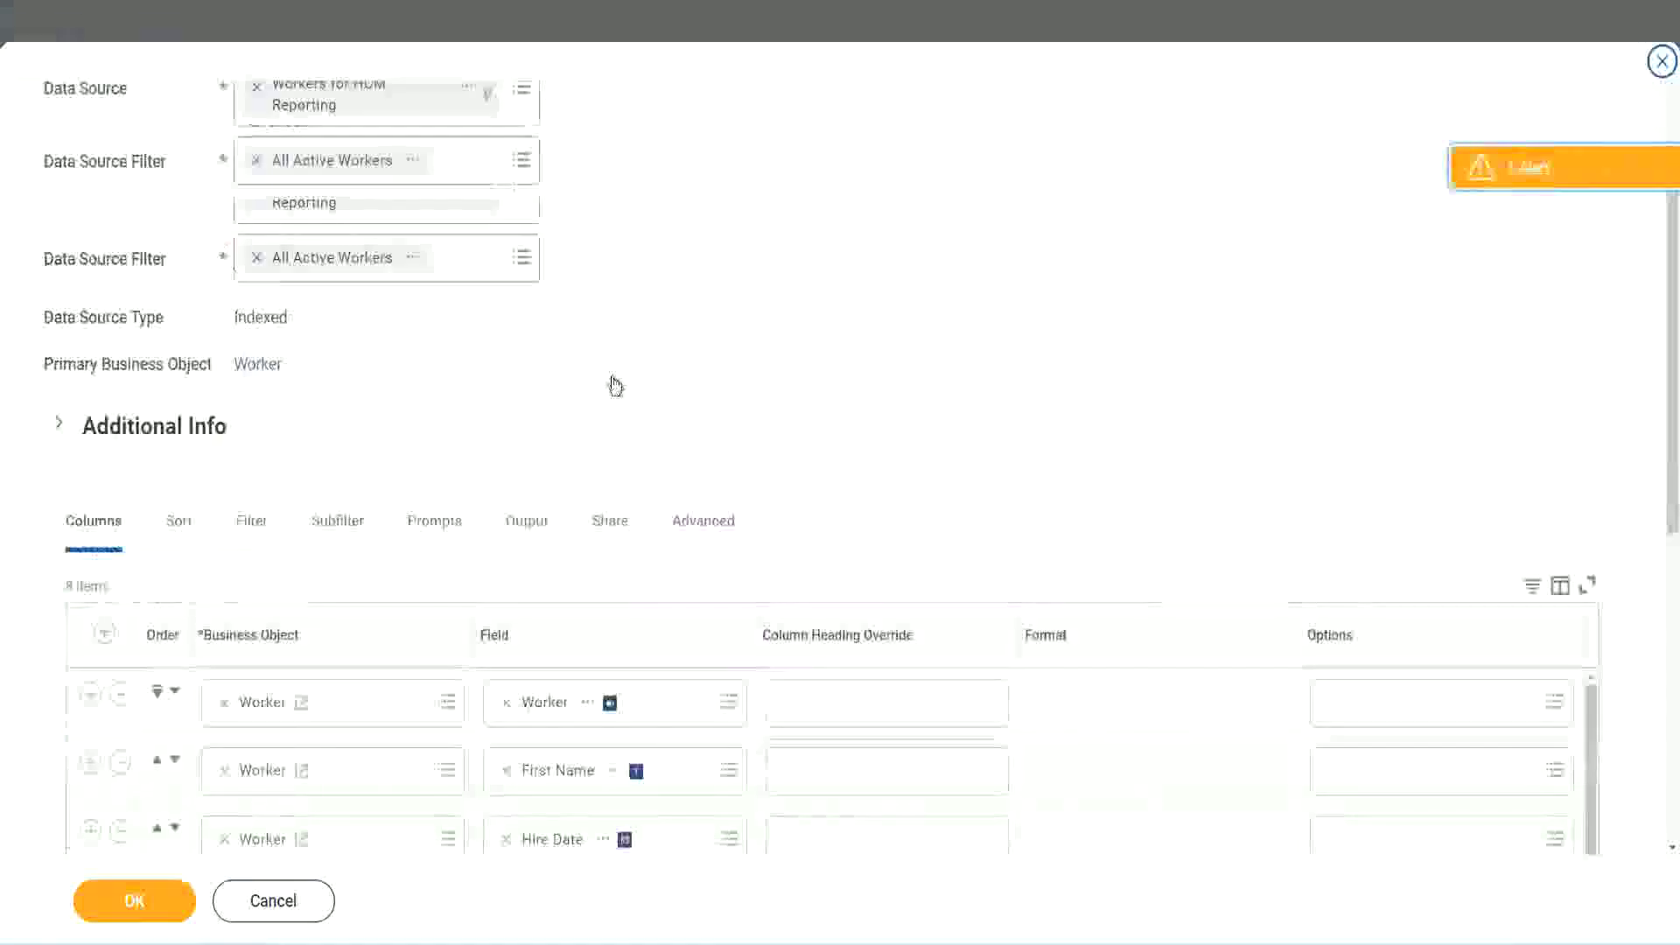
scroll(615, 385, down, 2)
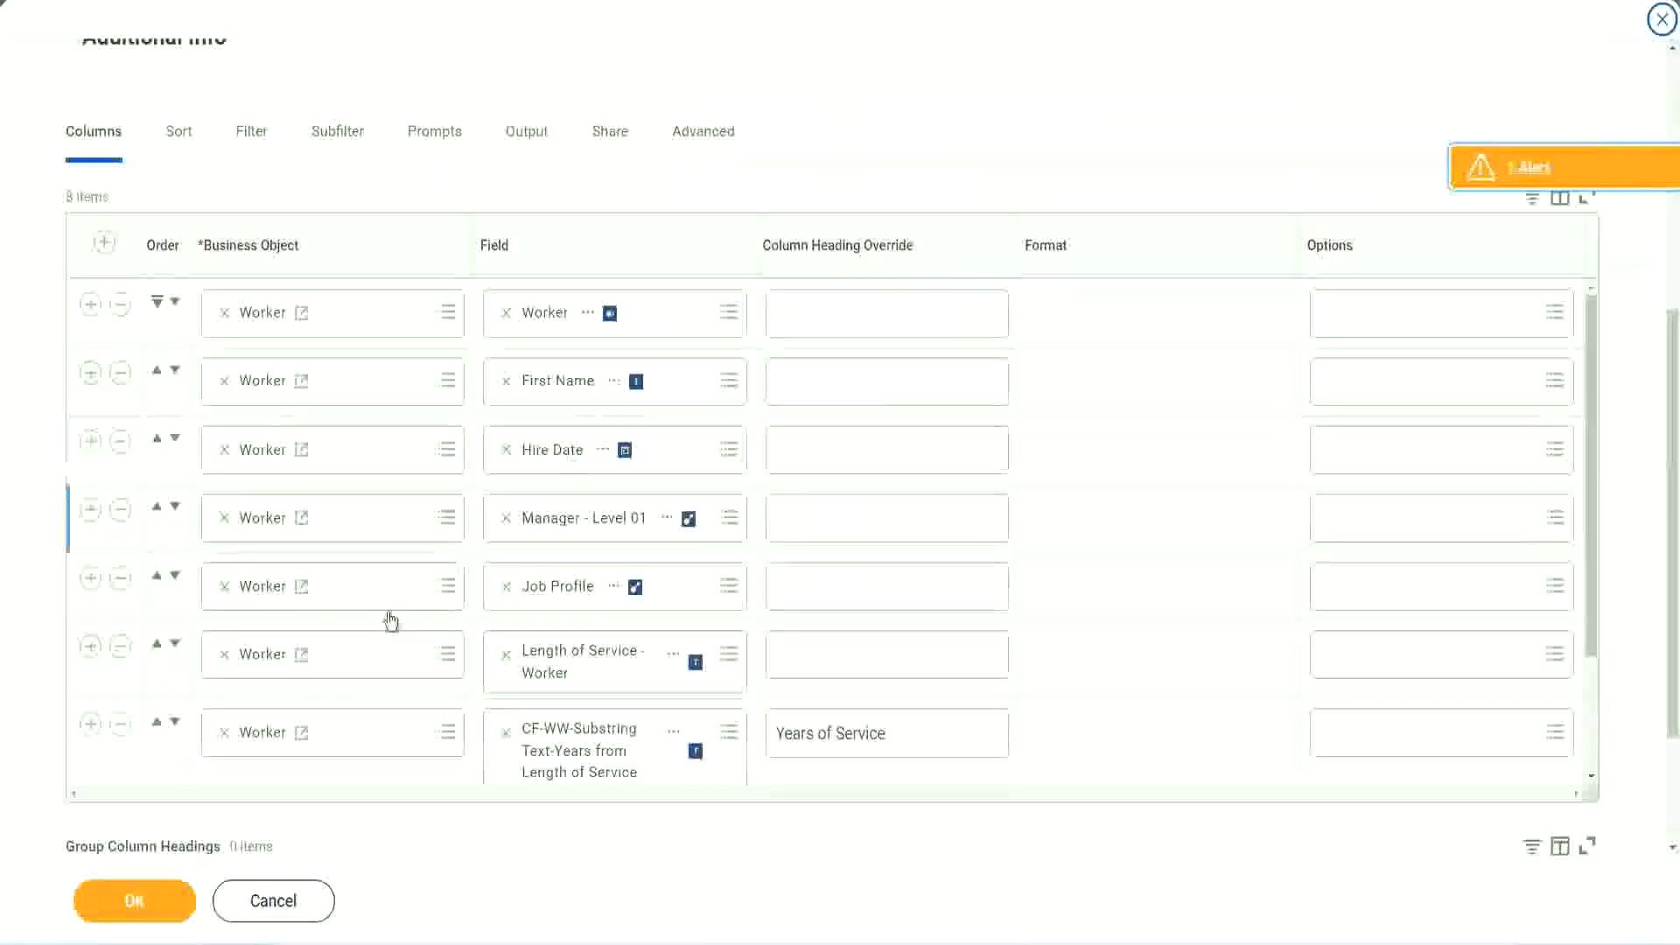
click(91, 725)
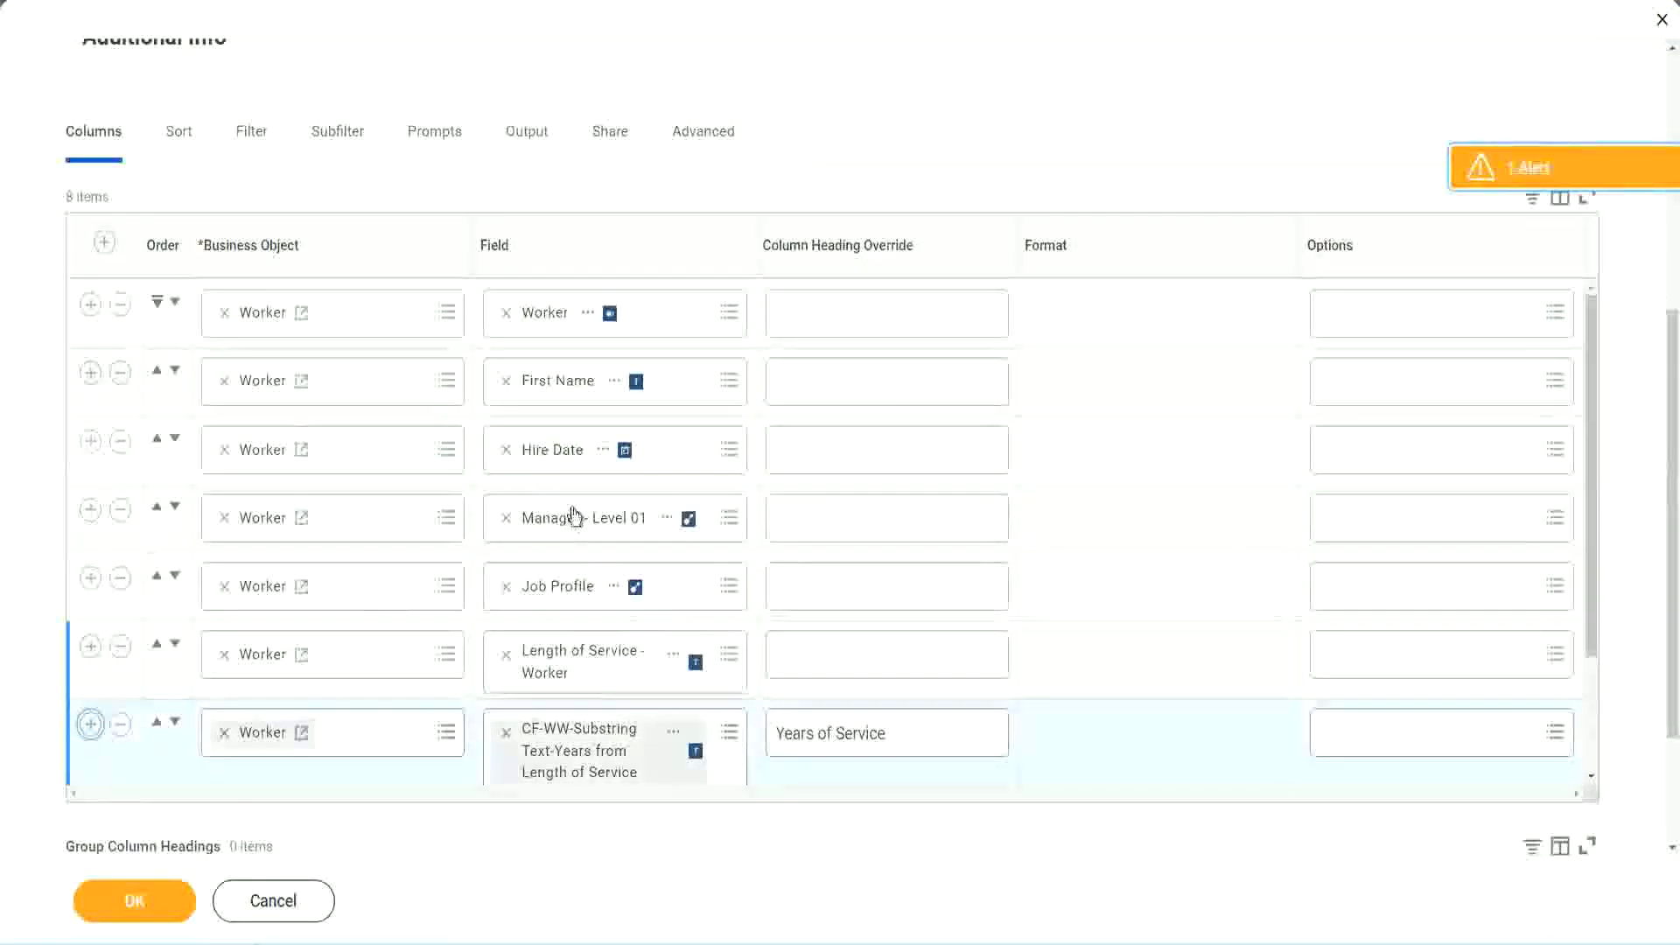
scroll(674, 628, down, 2)
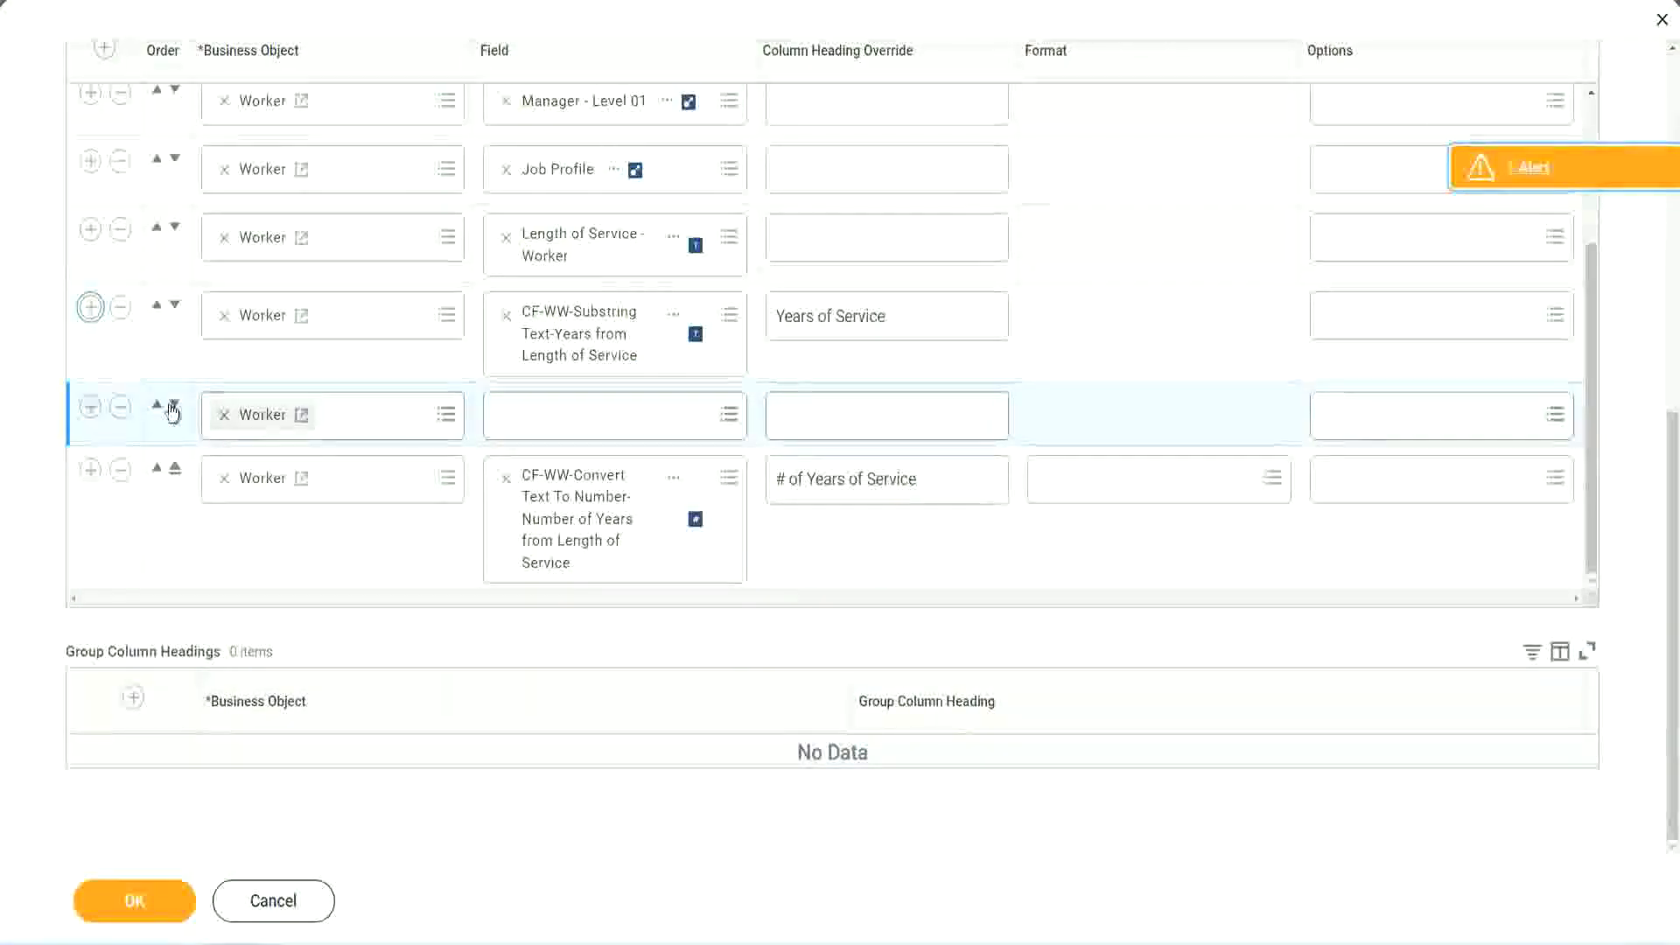
click(175, 409)
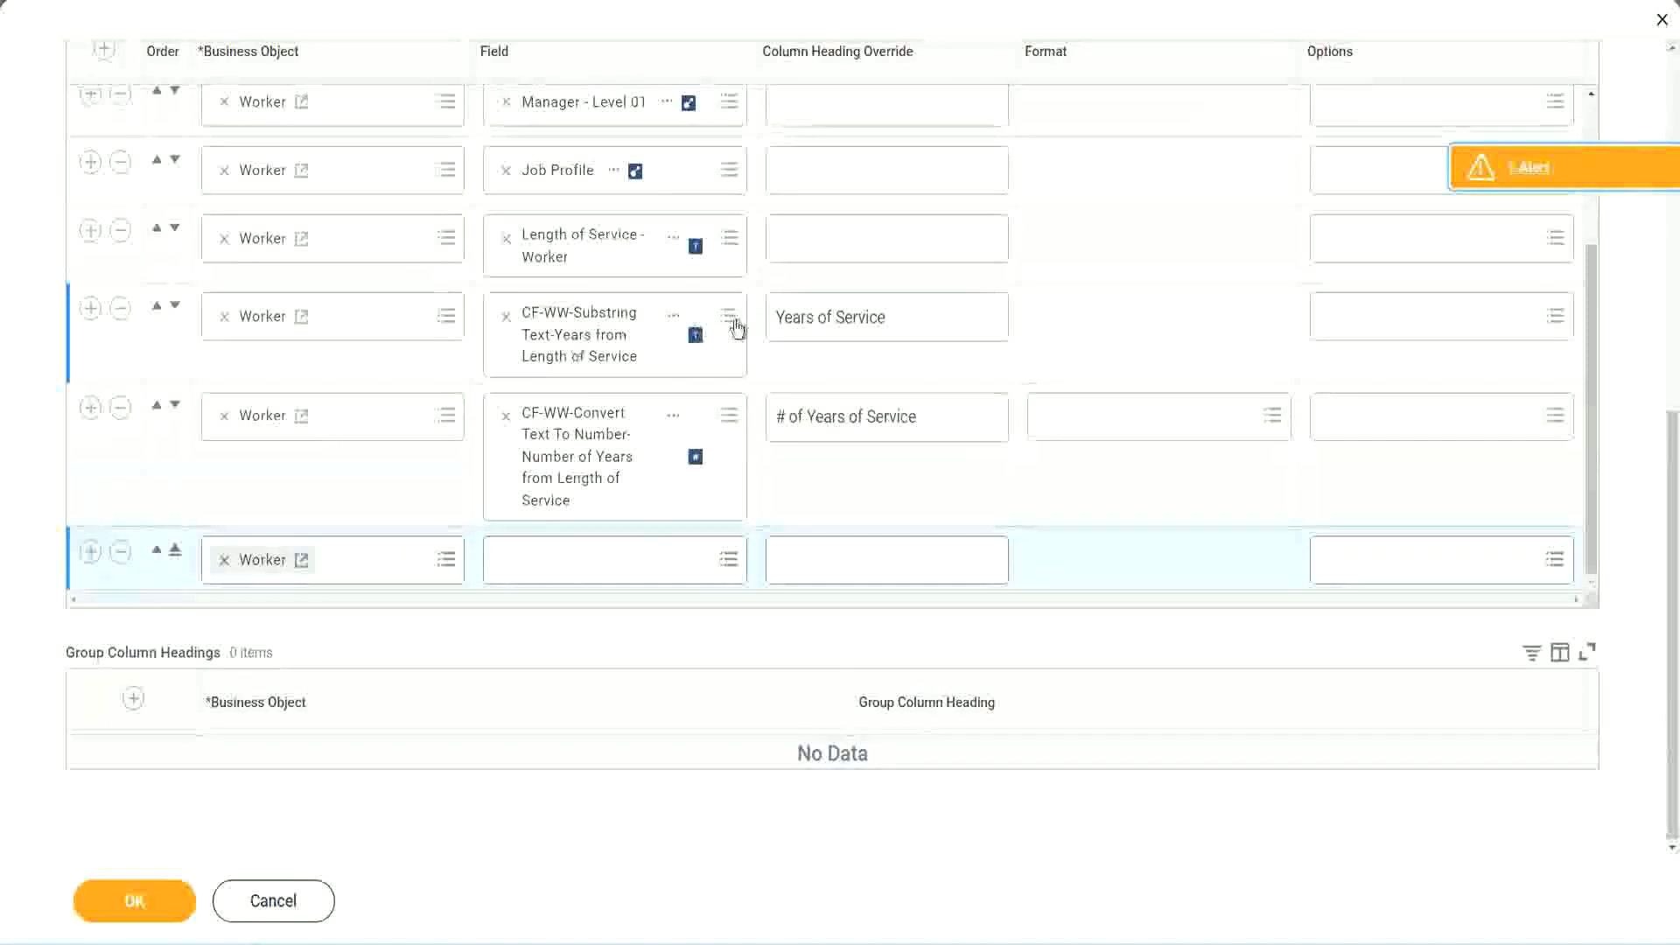
click(121, 310)
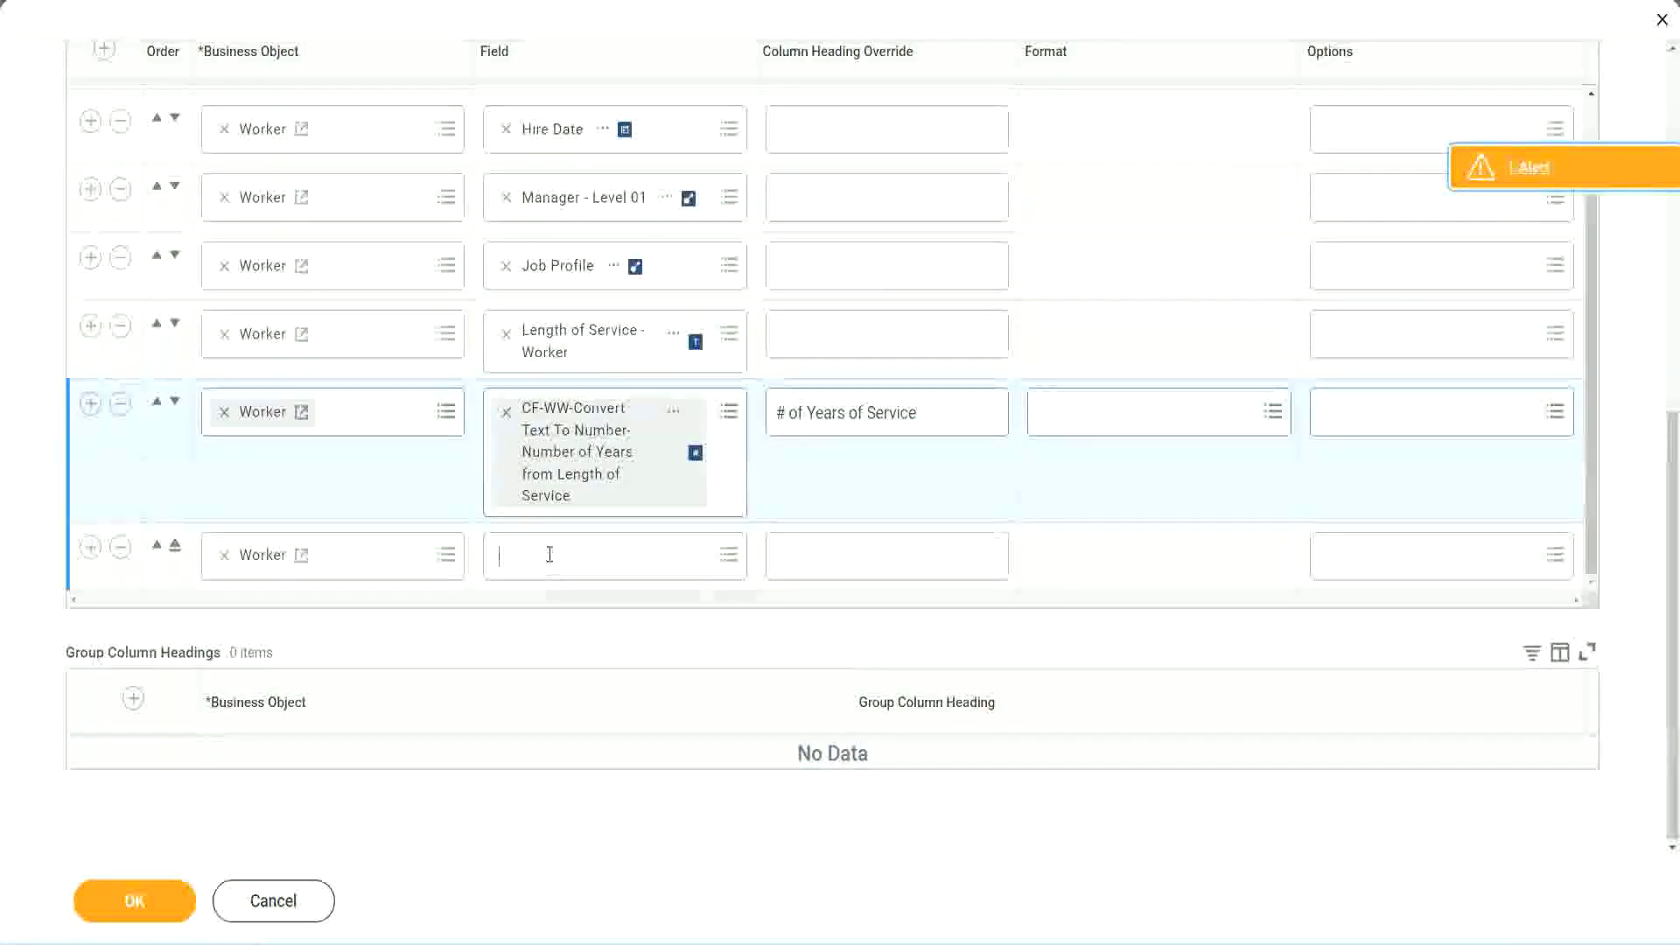
Step: Set the new column to the Eval Exp field with heading 'Experience Bands' and save
click(550, 557)
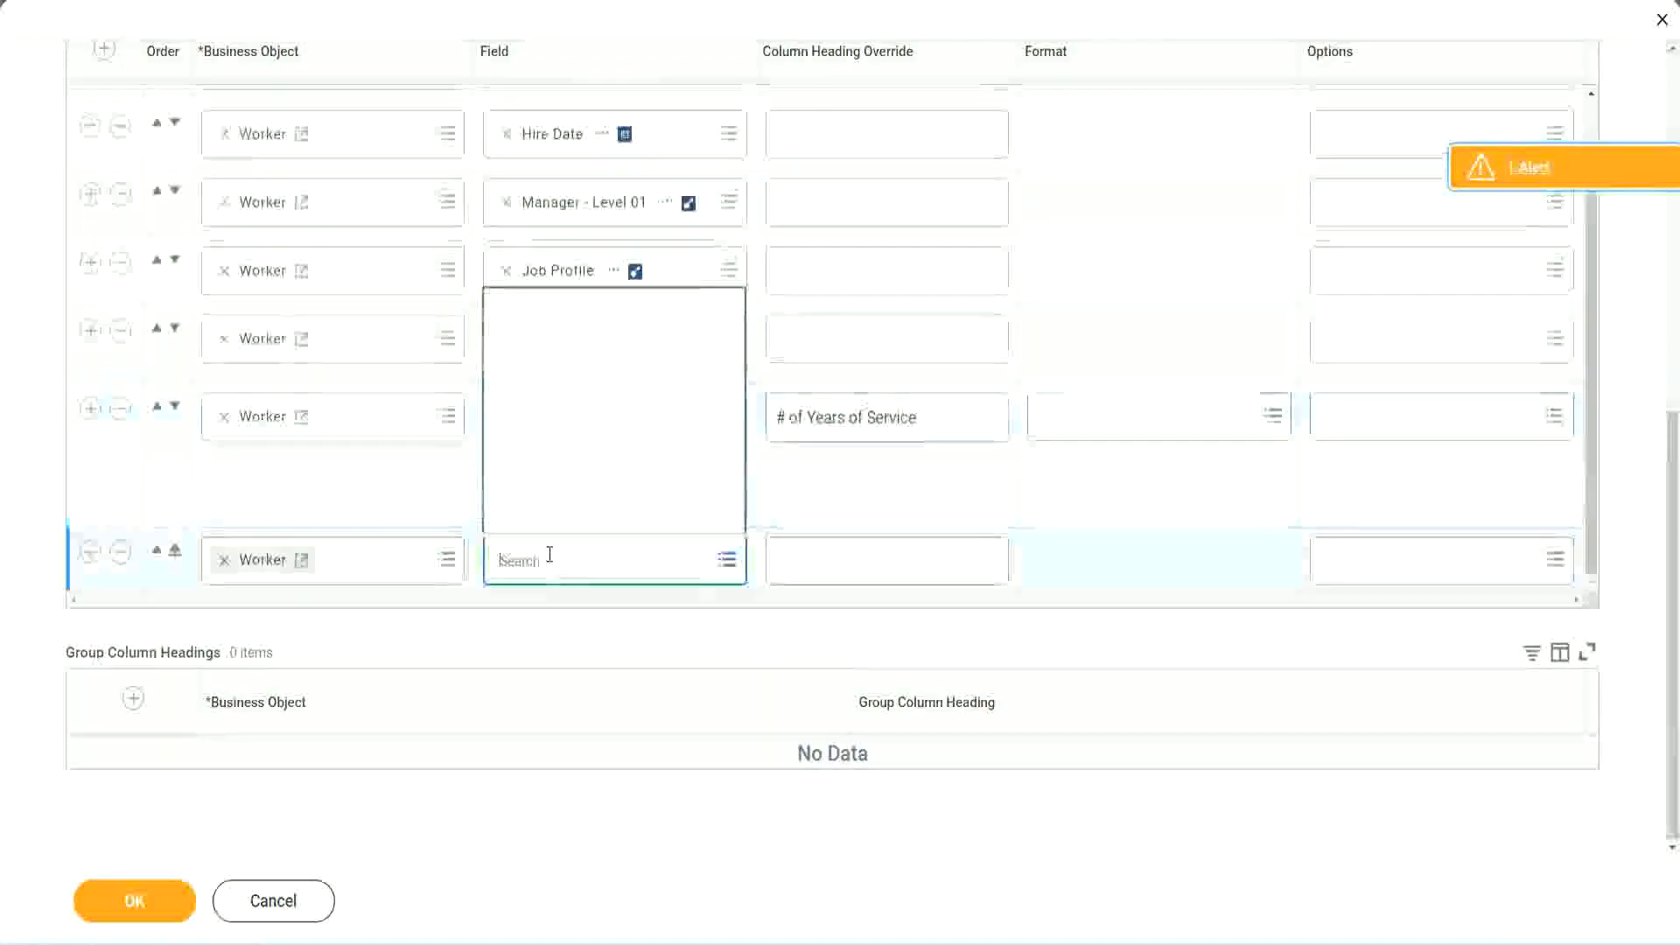
key(ctrl+v)
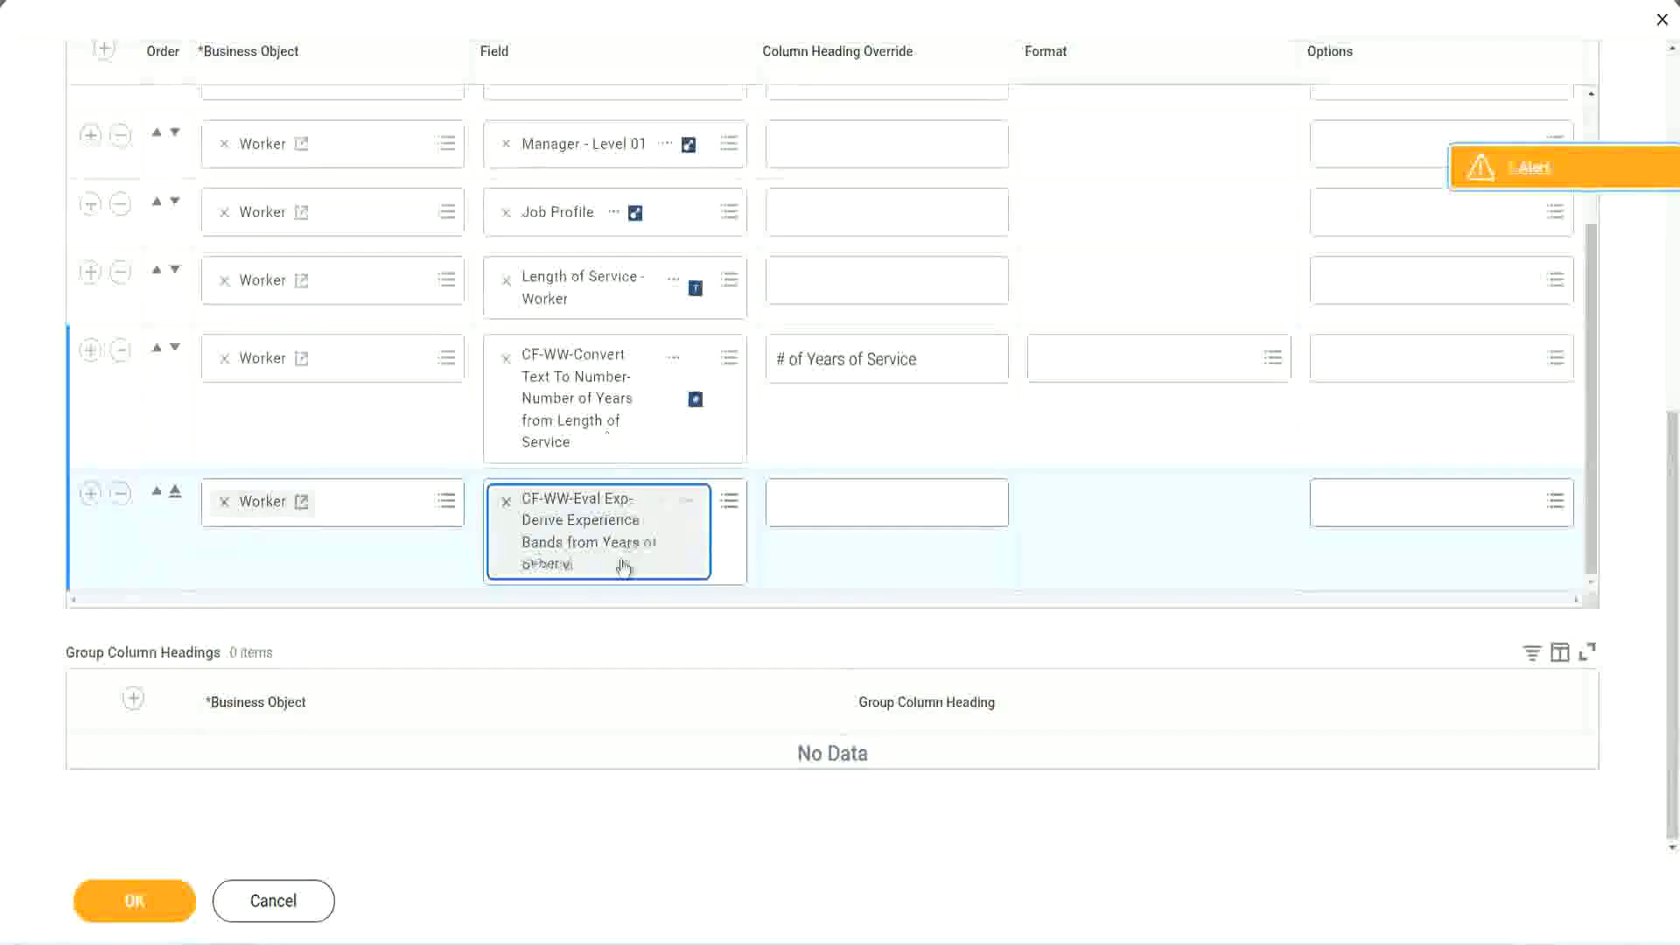
click(856, 504)
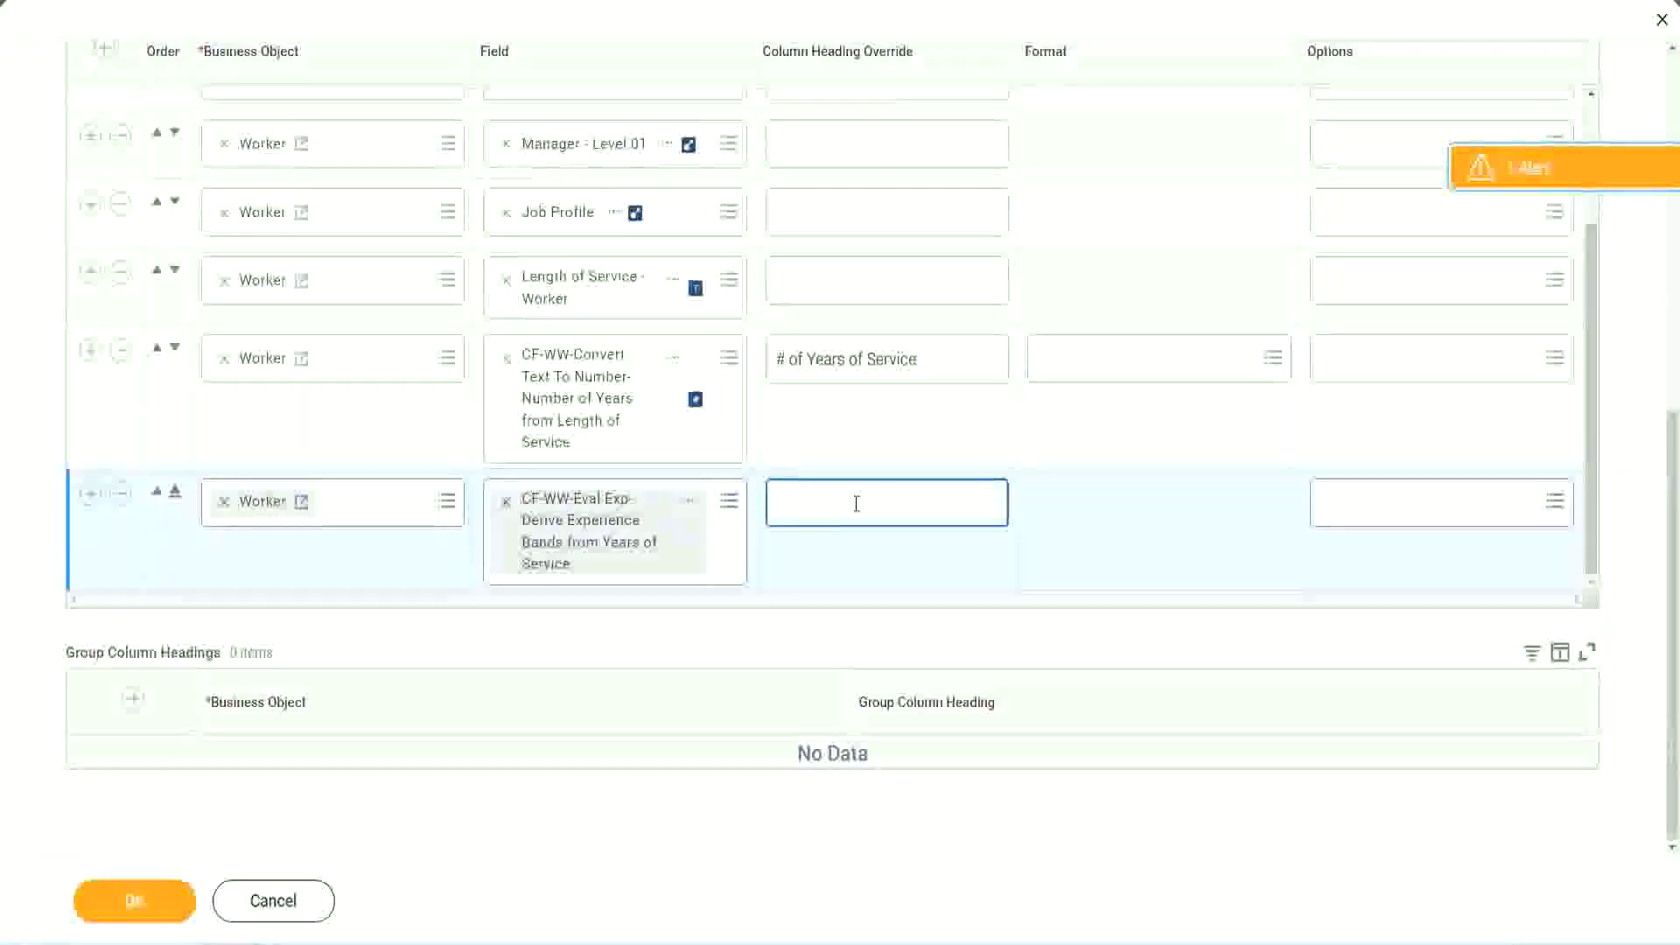
text(Experience)
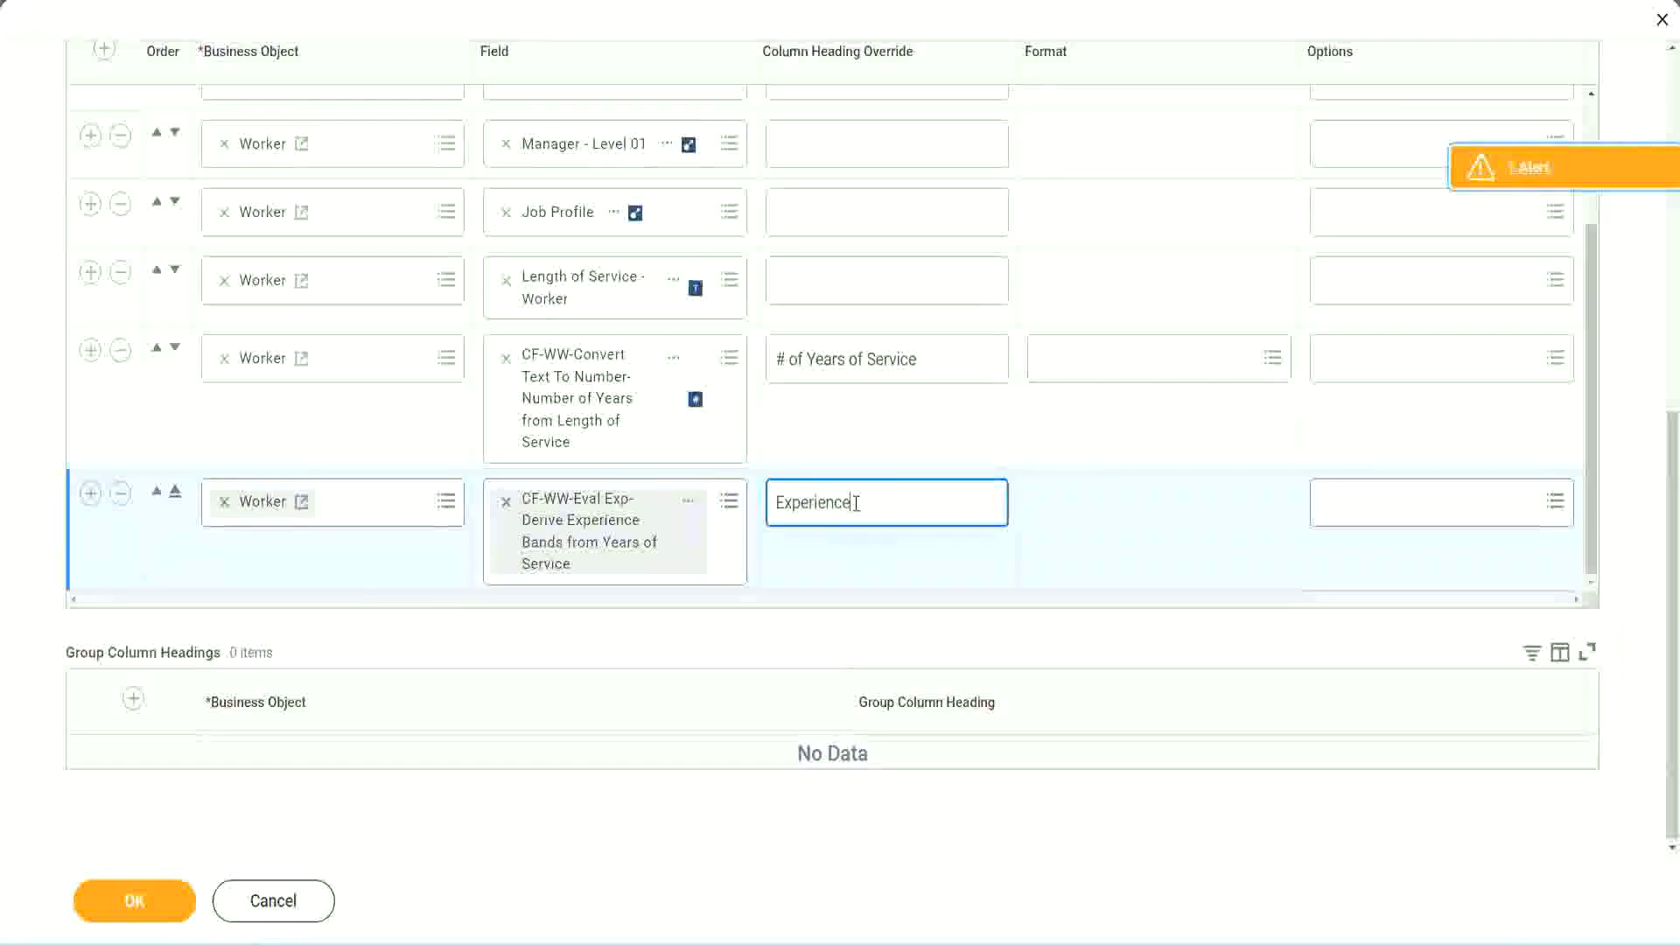
text( Bands)
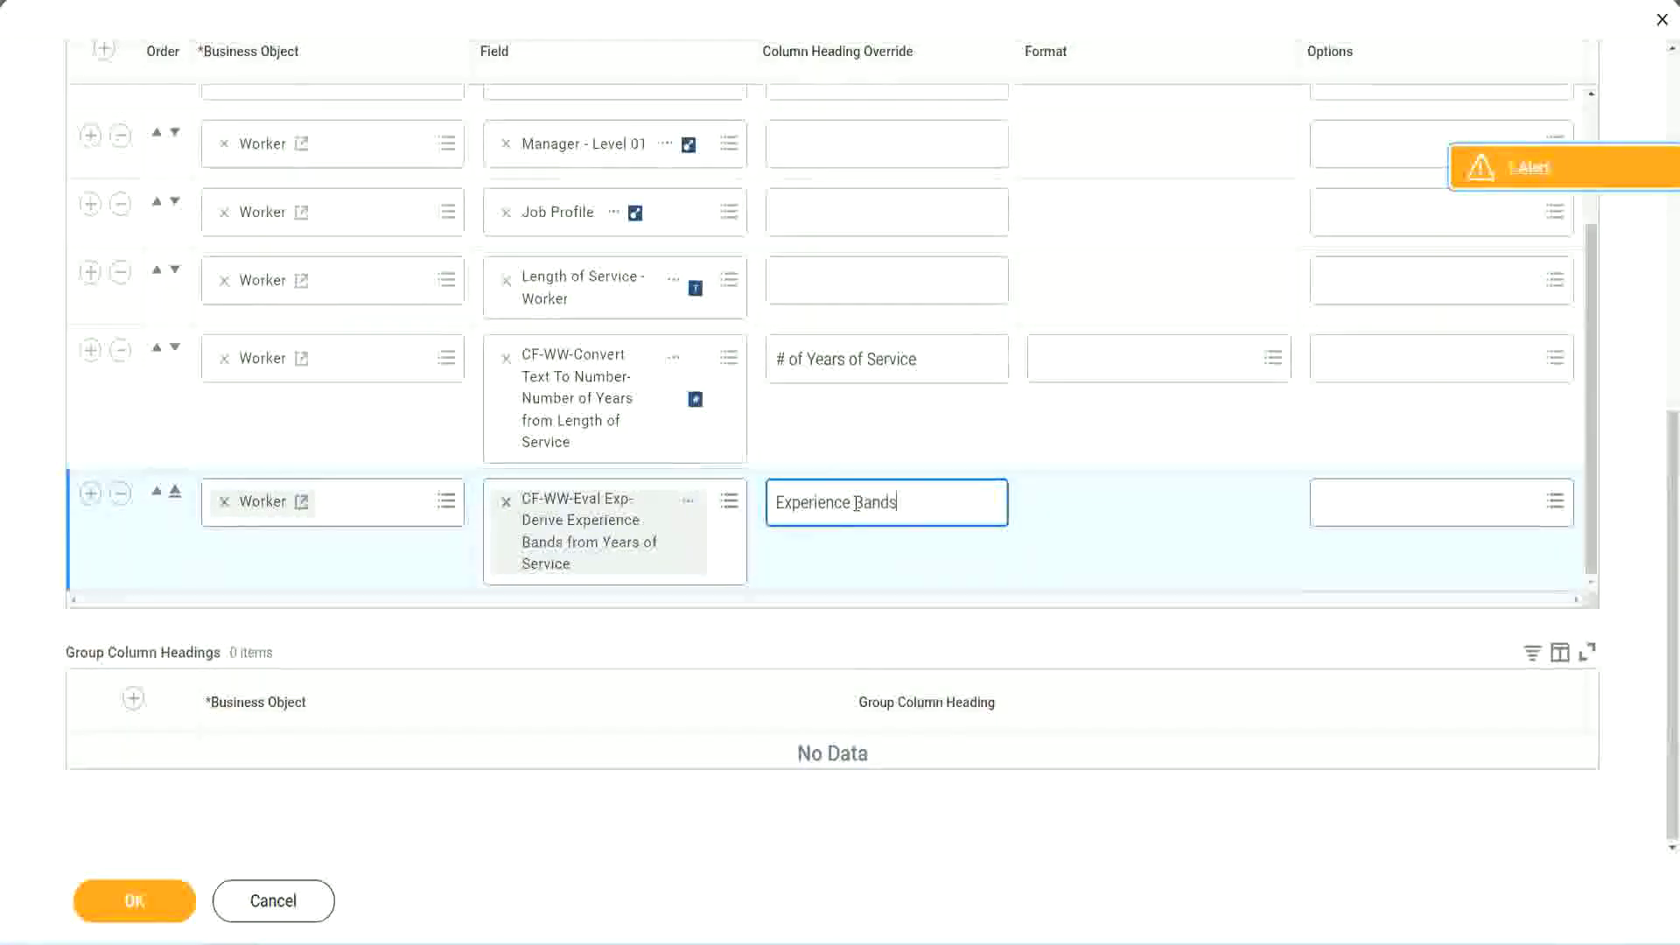
click(167, 901)
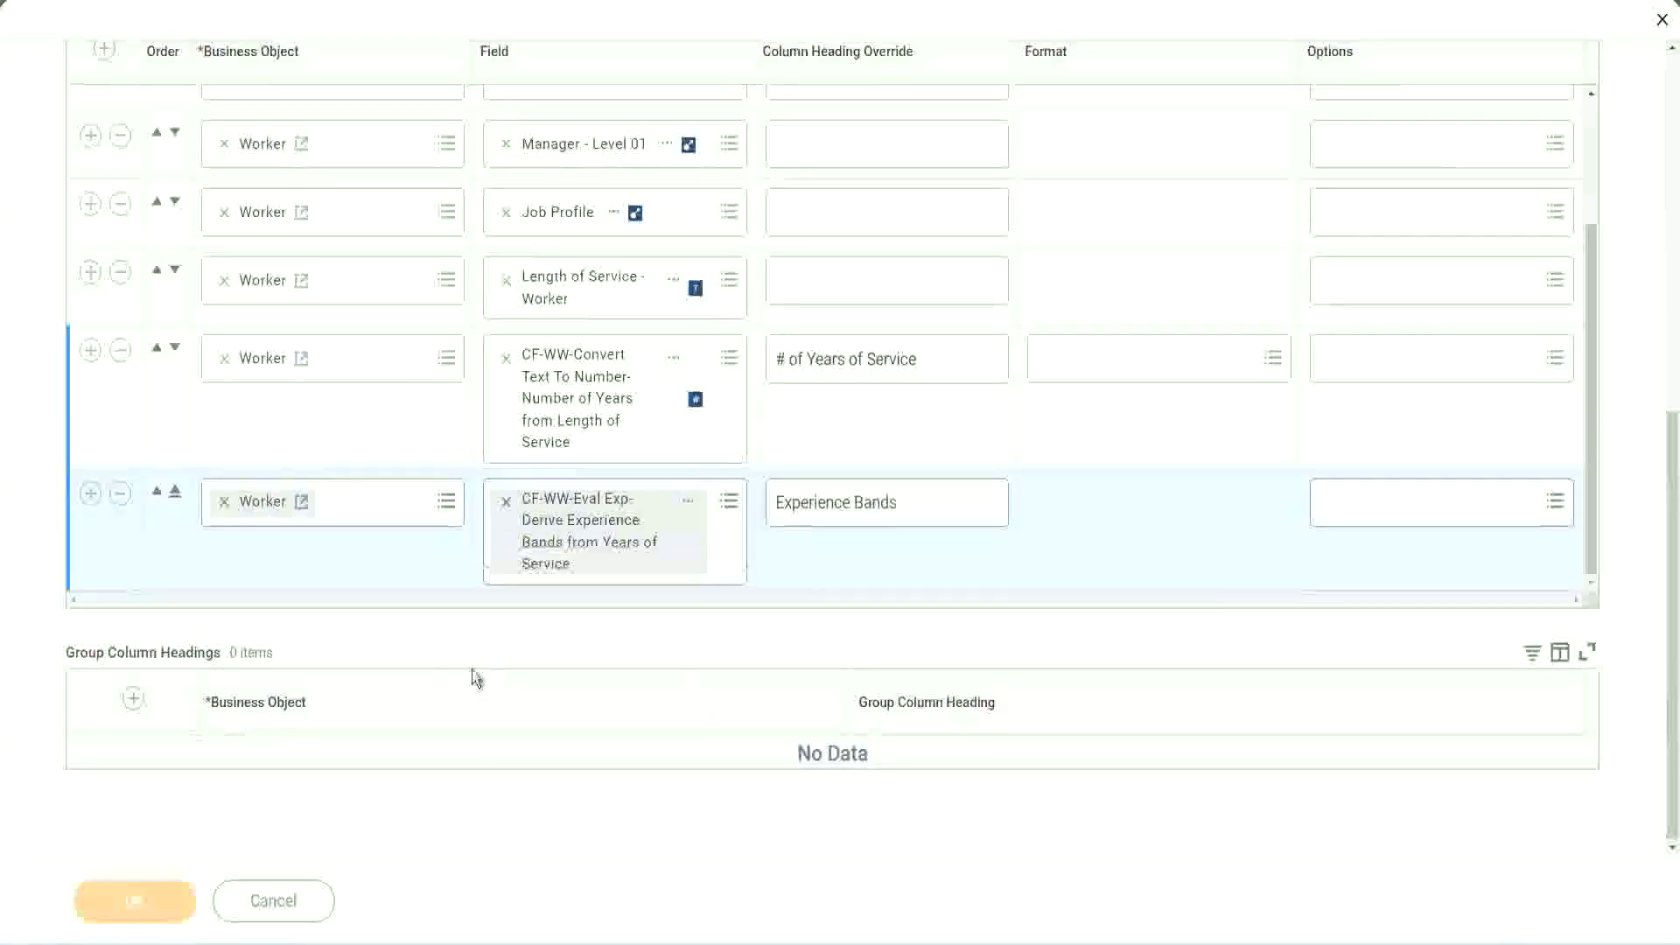
scroll(523, 592, down, 5)
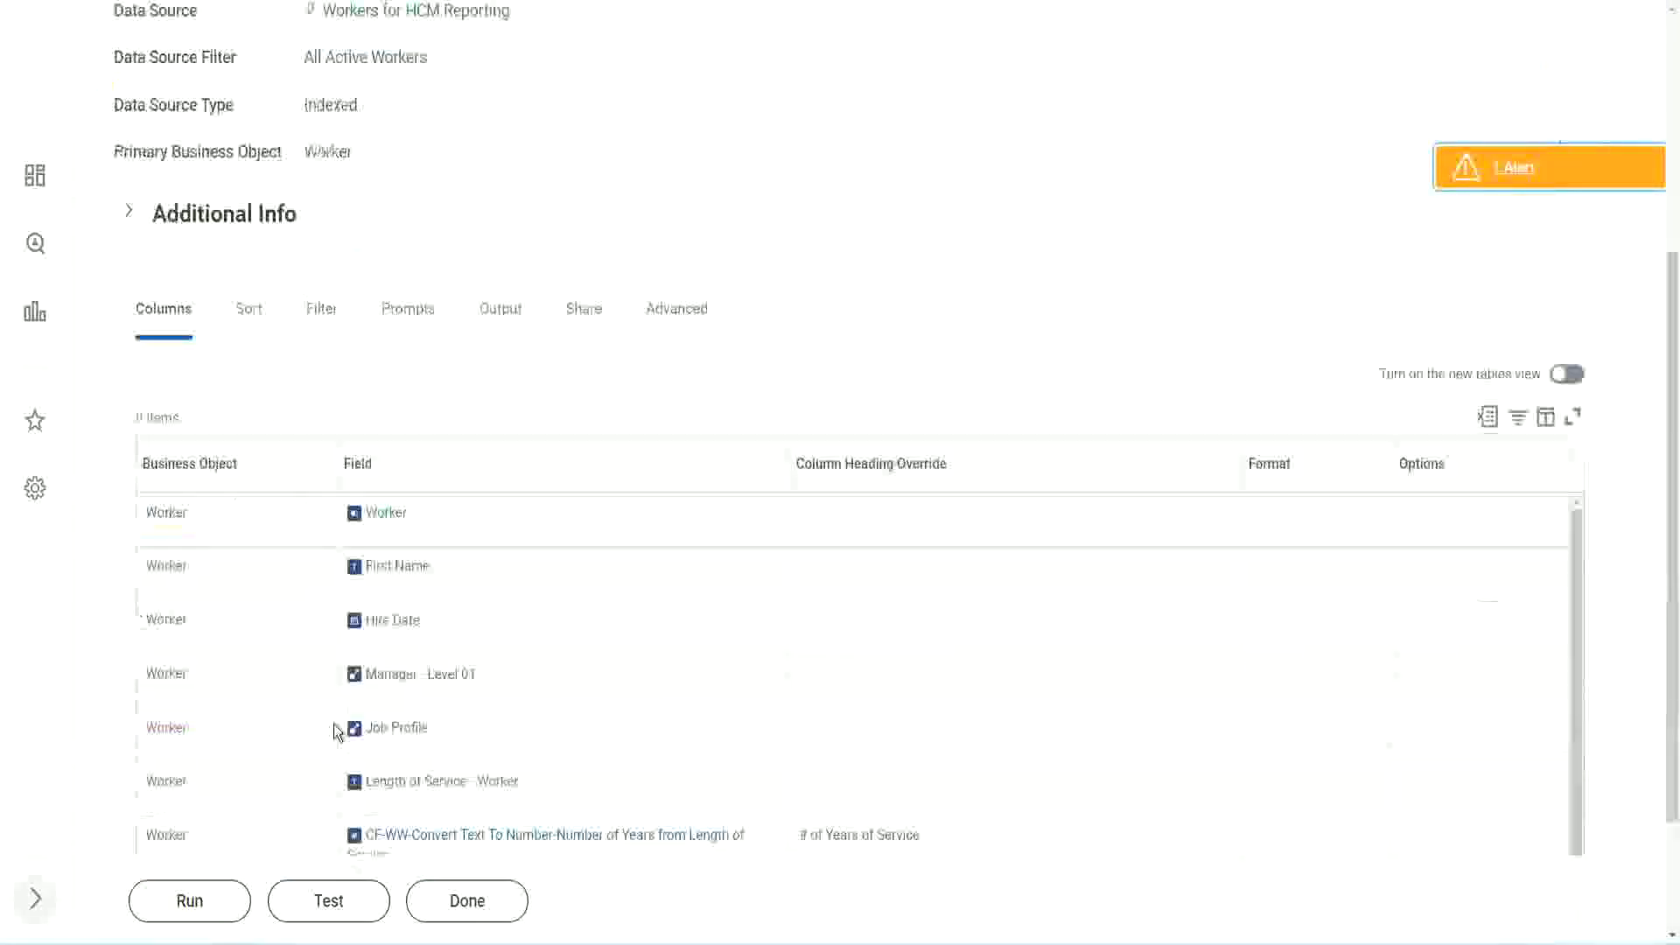
Step: Run the report with empty prompts and confirm 22 years of service shows Senior
click(194, 901)
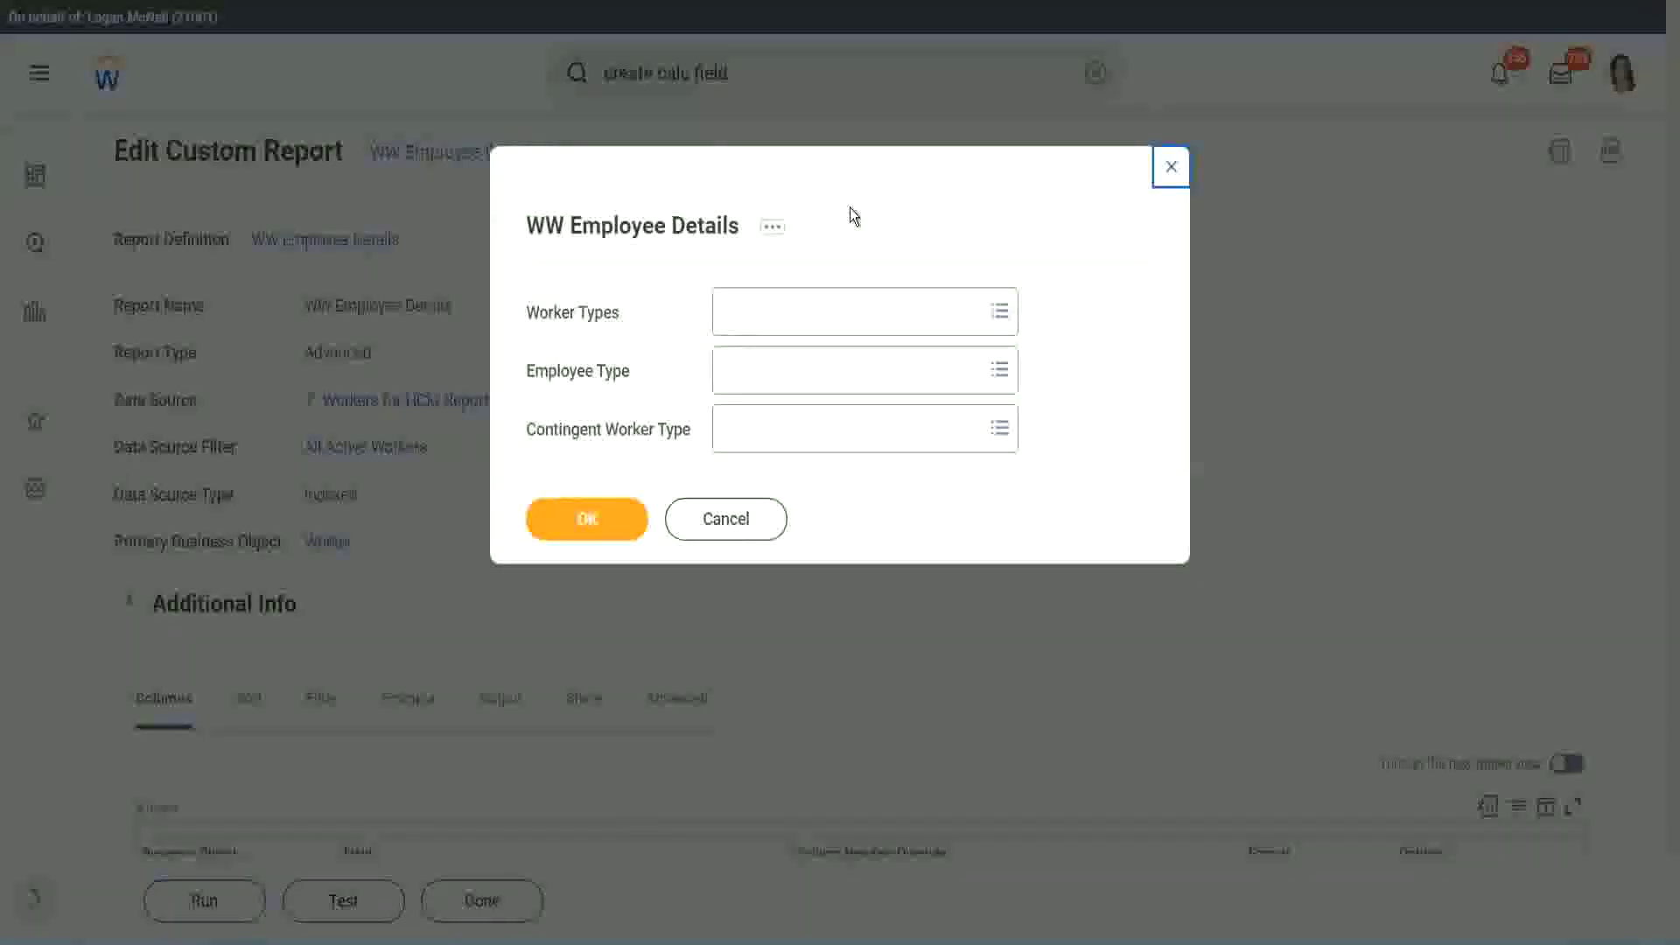
click(586, 523)
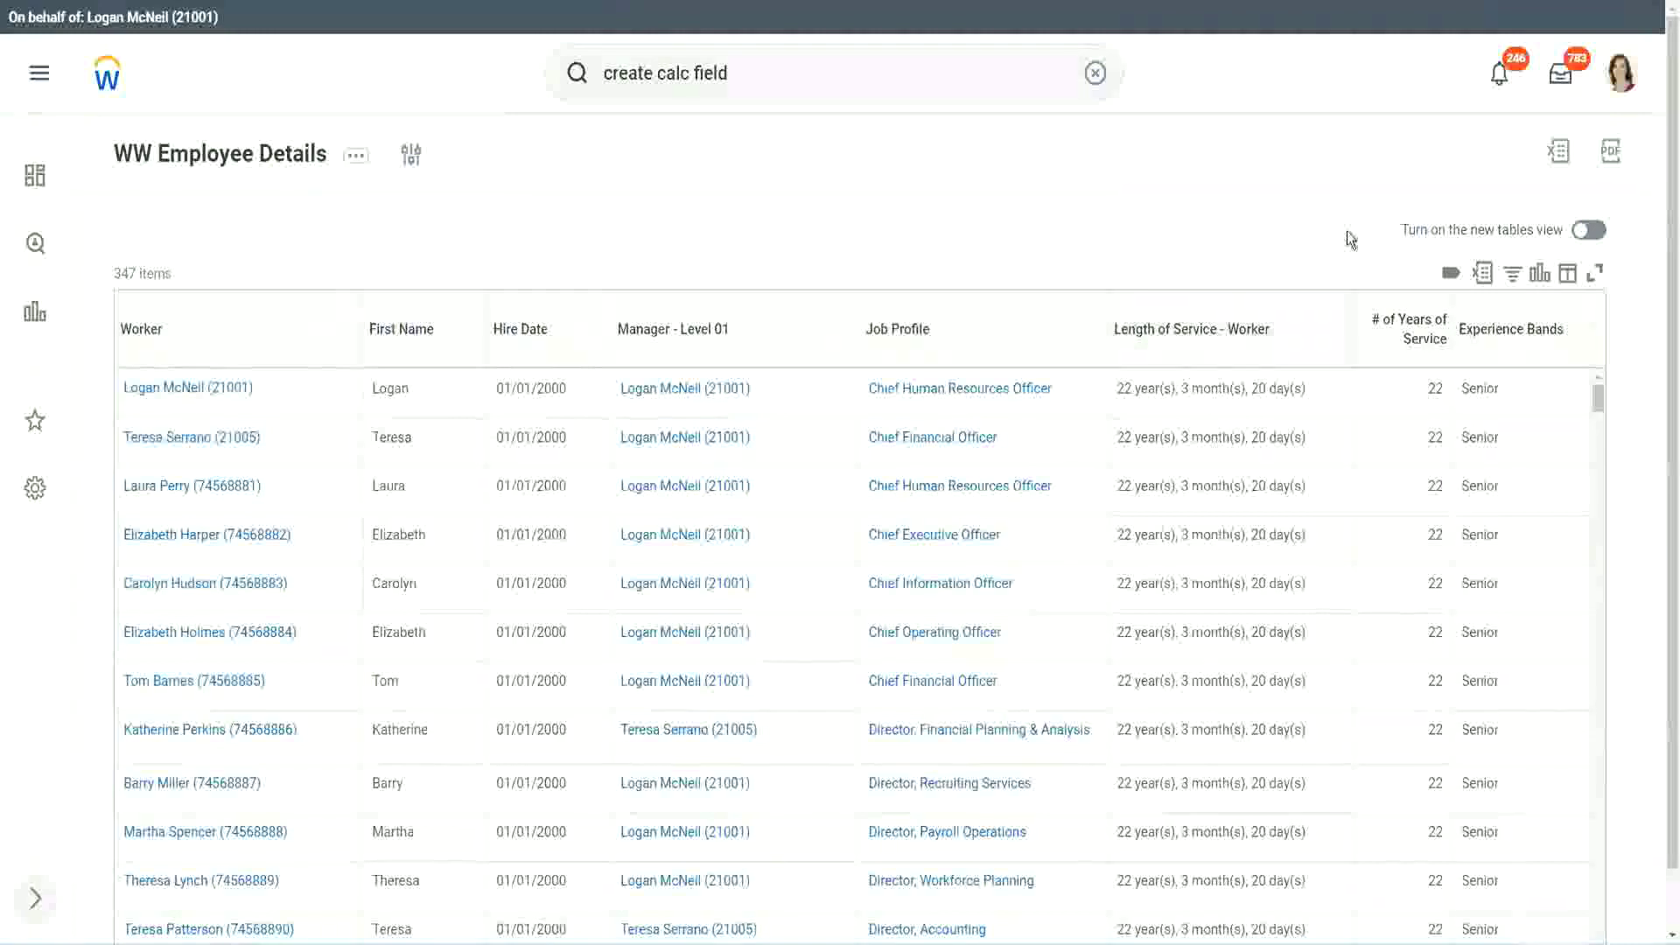
scroll(1391, 278, down, 1)
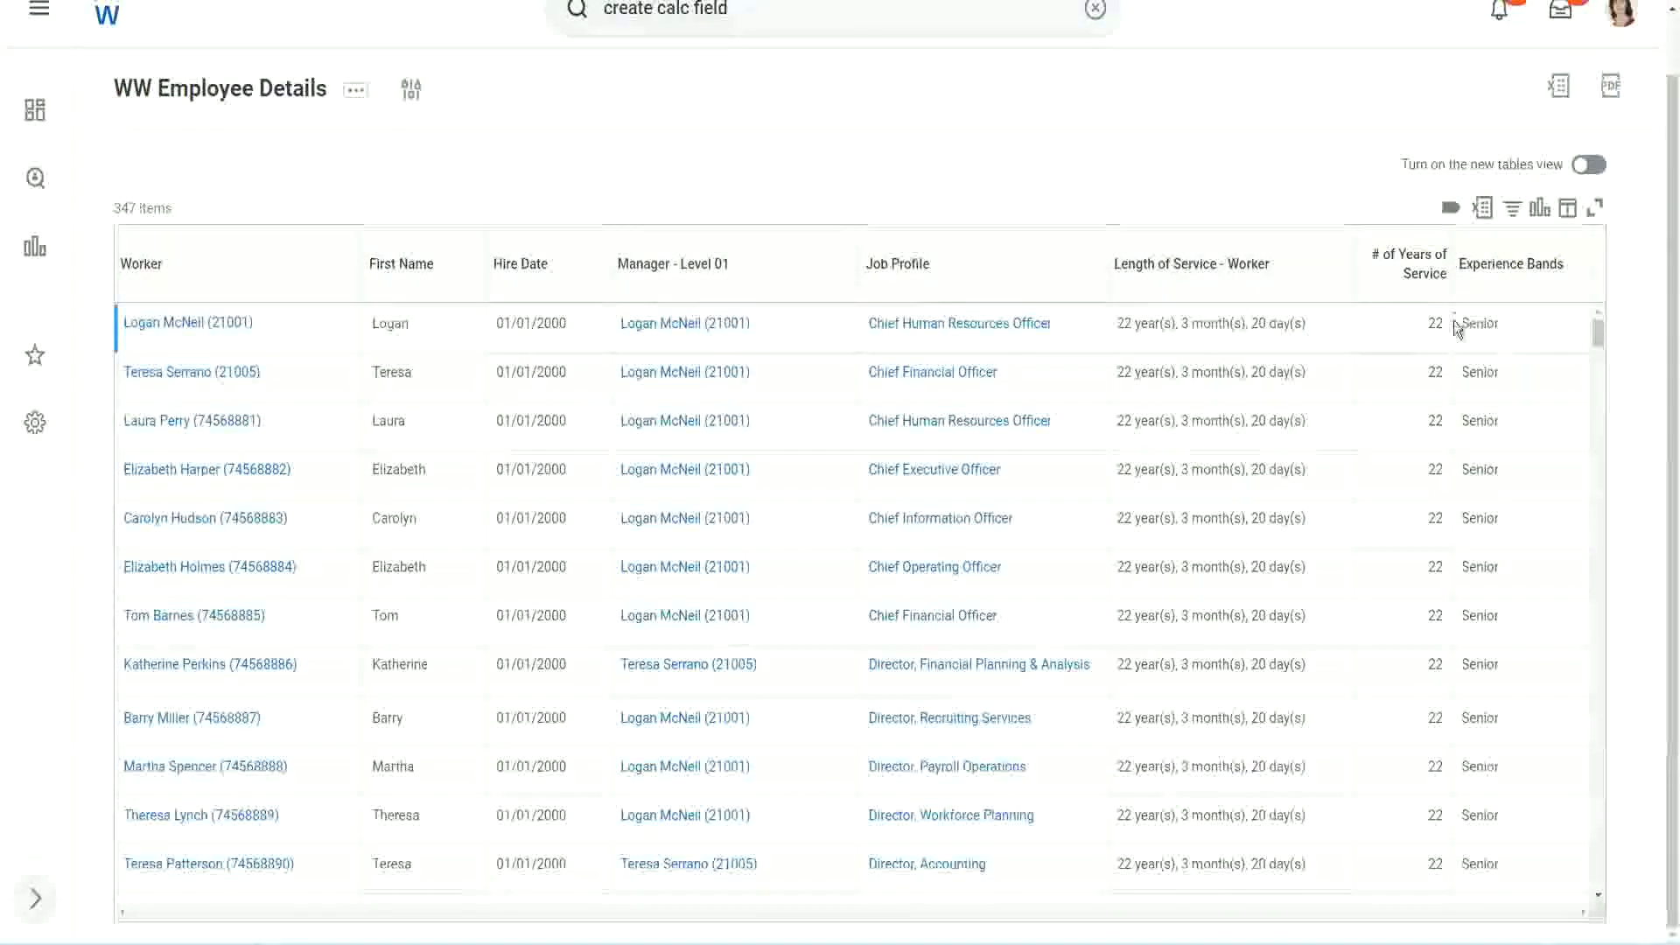
drag(1428, 327, 1450, 330)
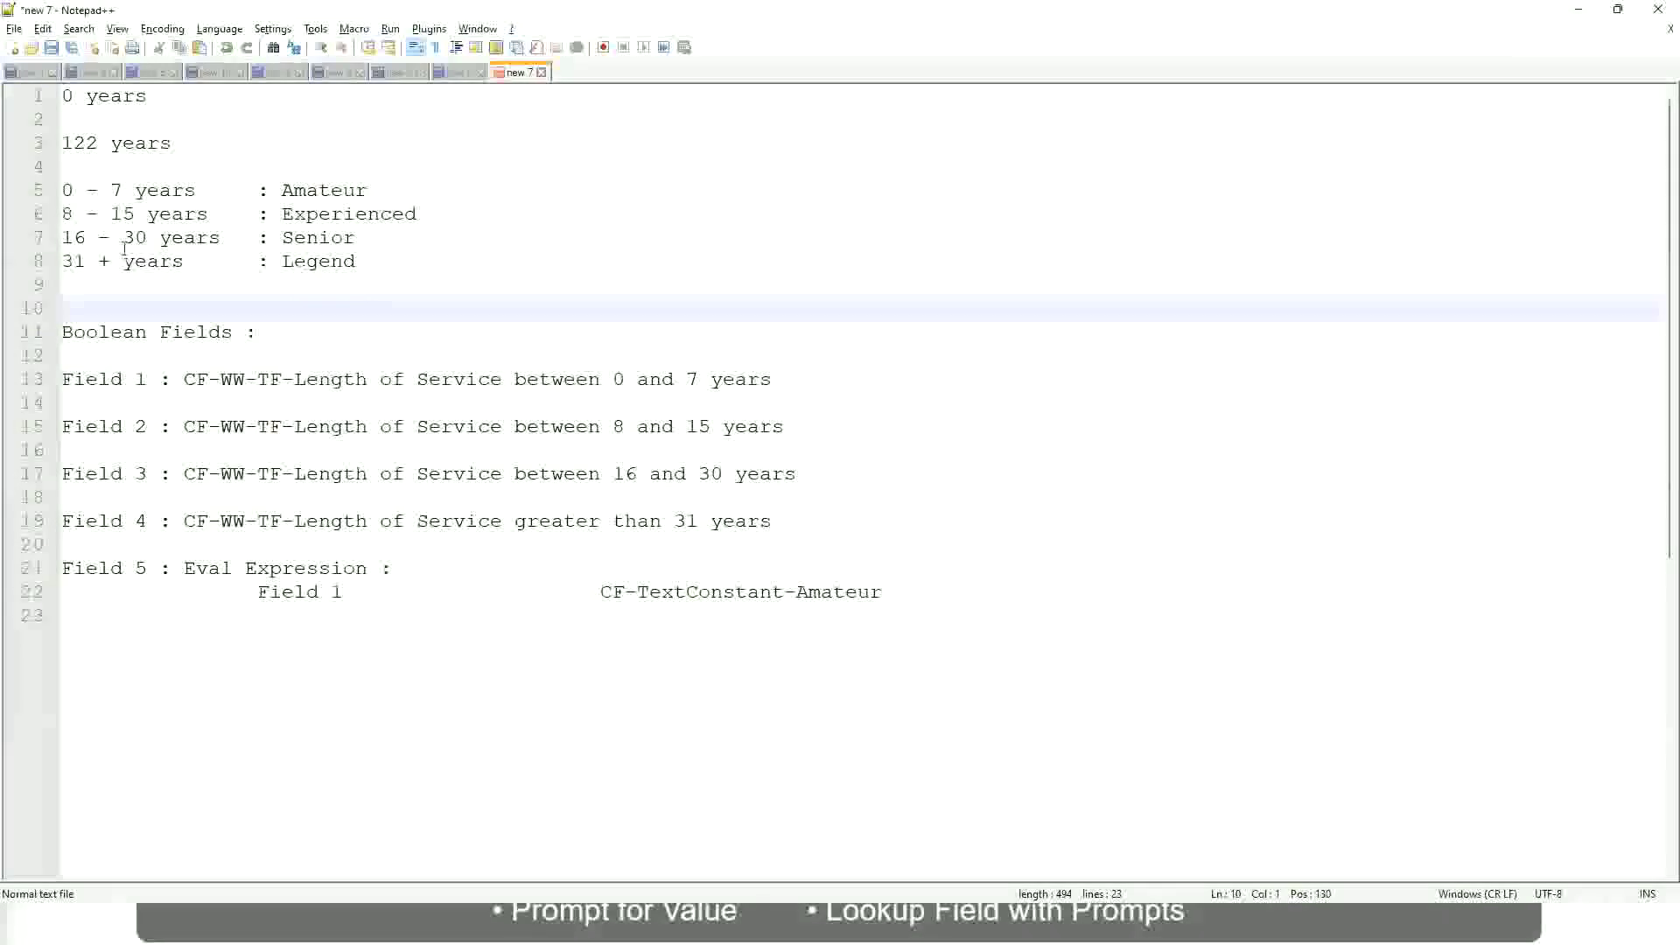
click(280, 238)
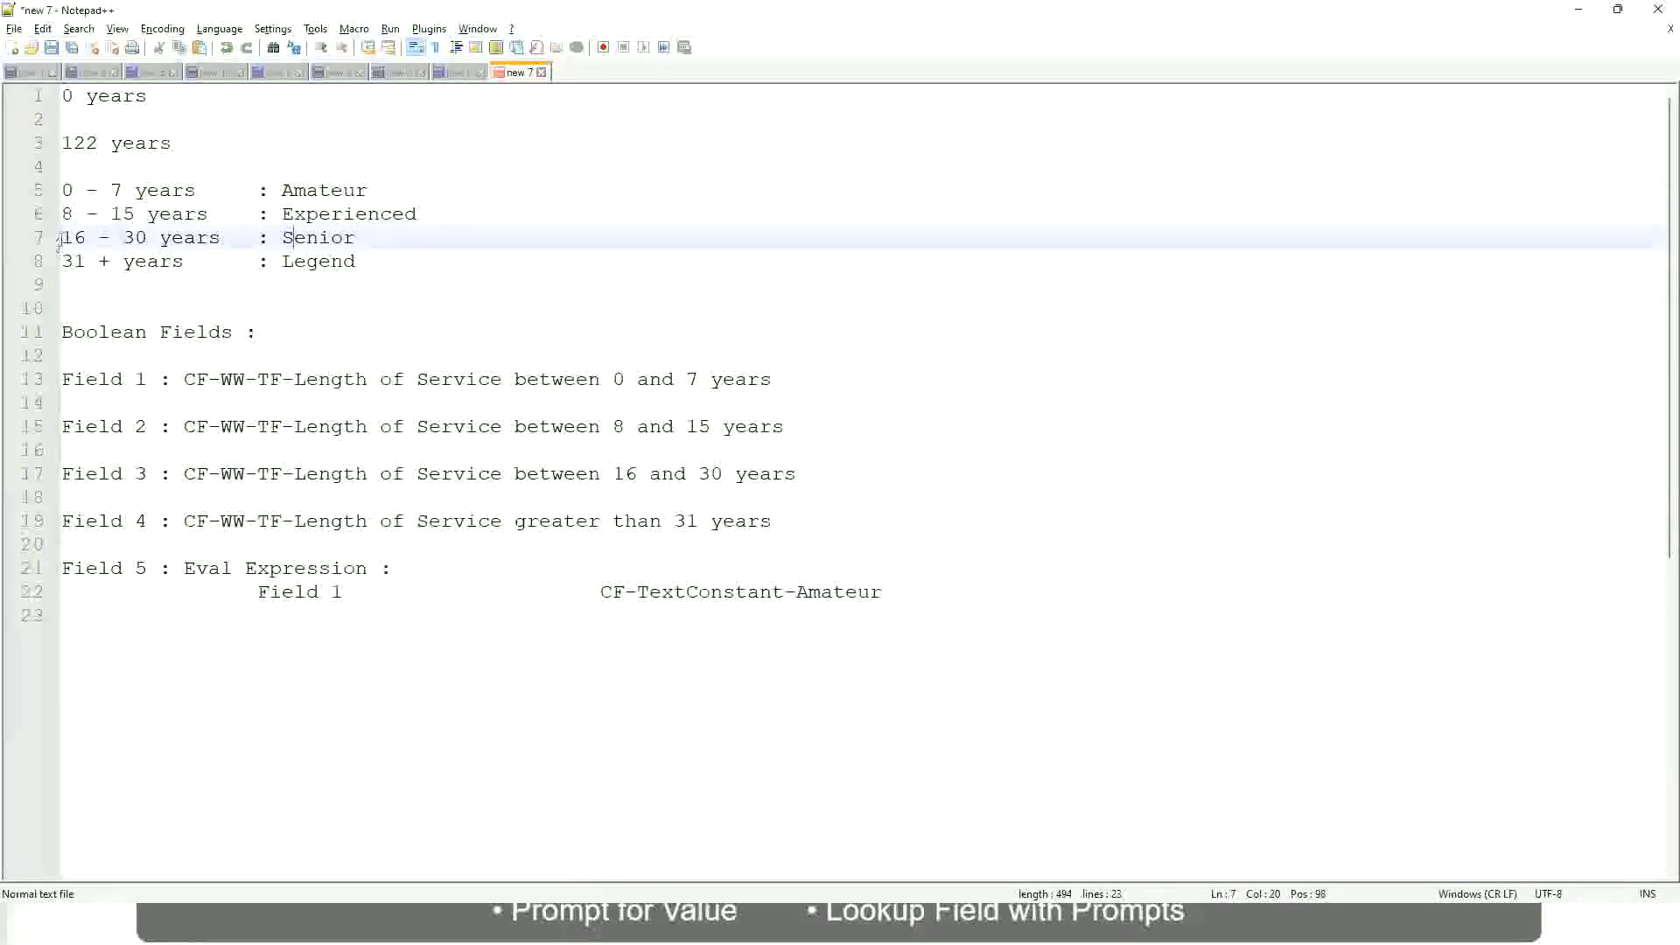
drag(60, 238, 159, 238)
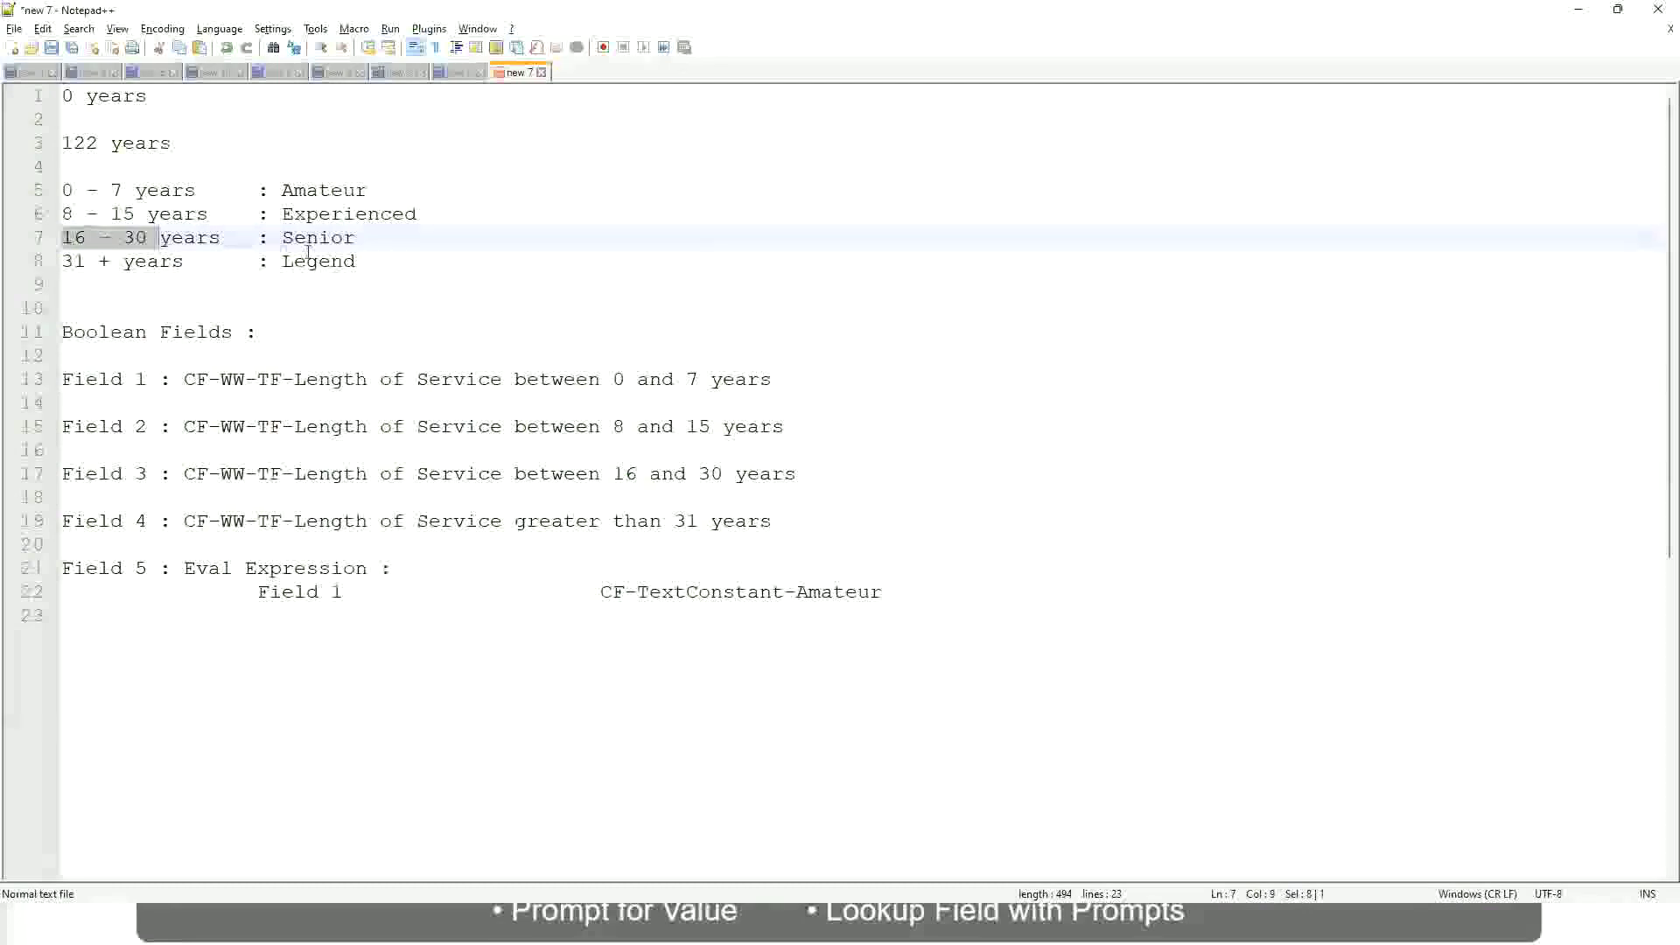
double_click(311, 241)
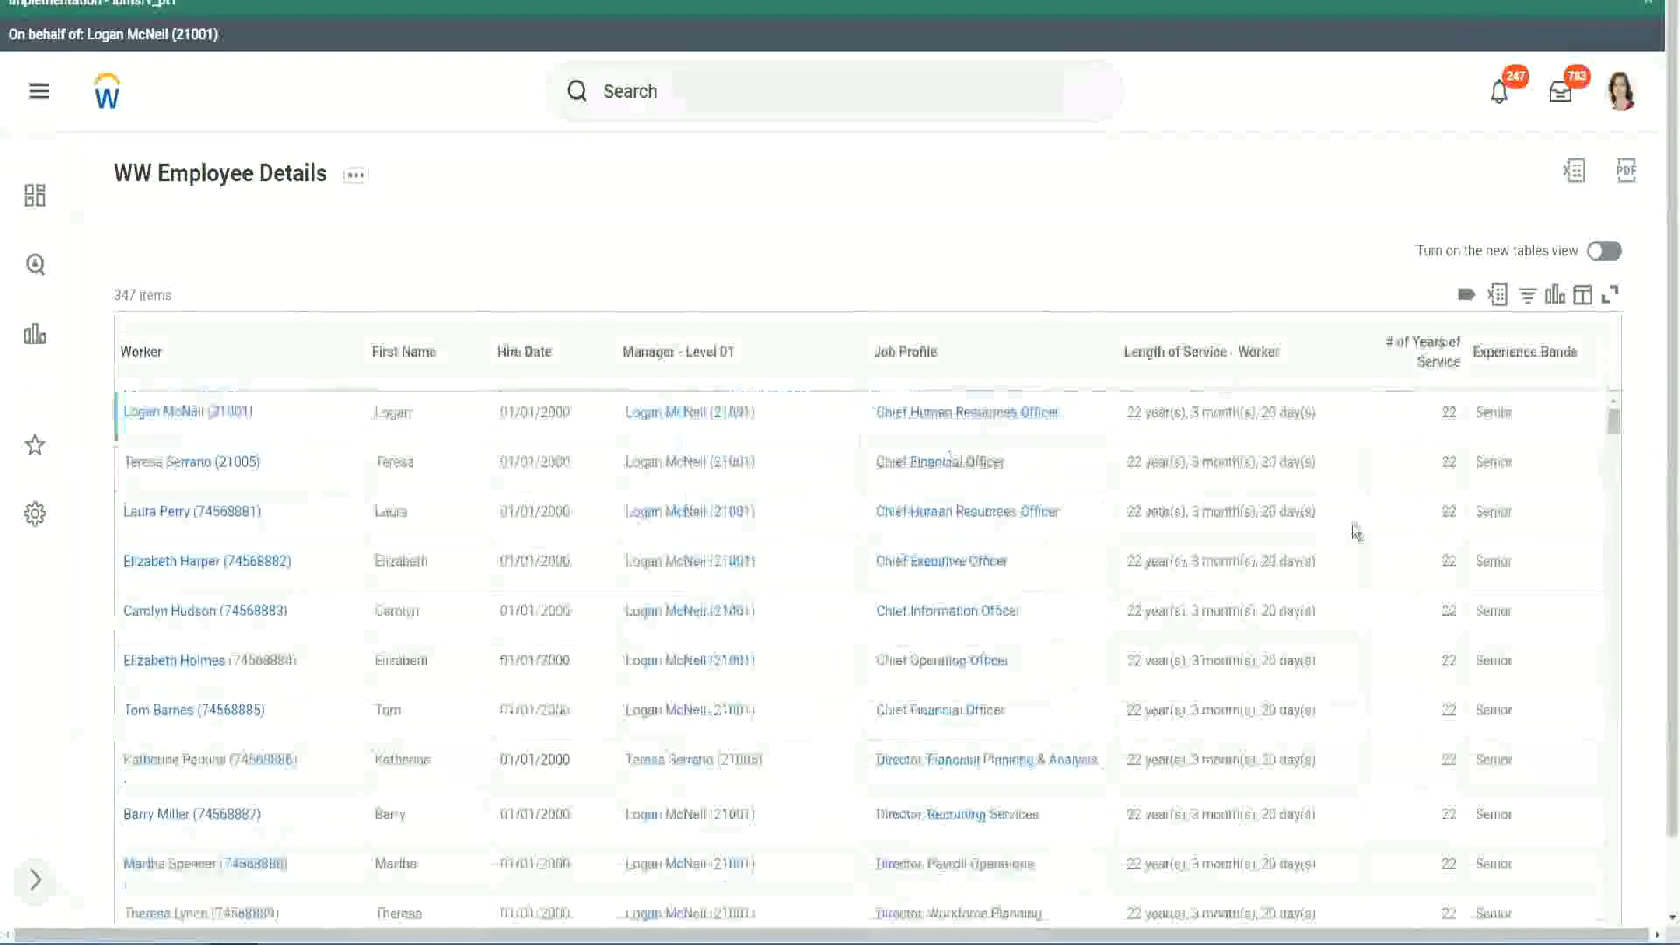
scroll(1441, 522, down, 3)
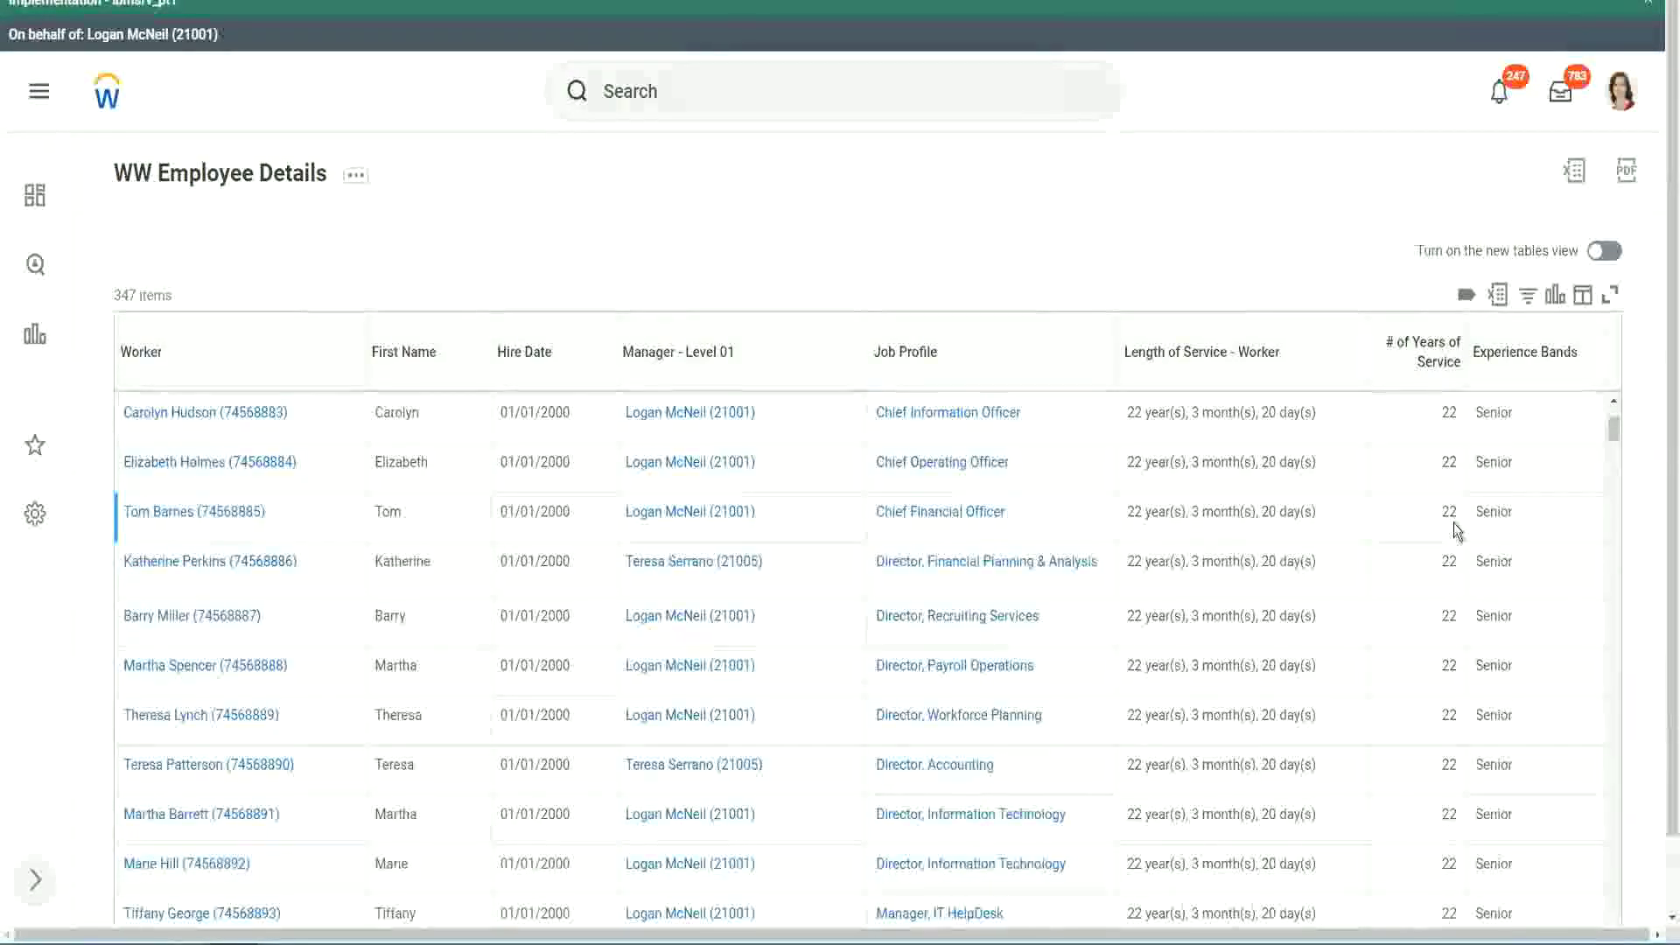
scroll(1453, 533, down, 6)
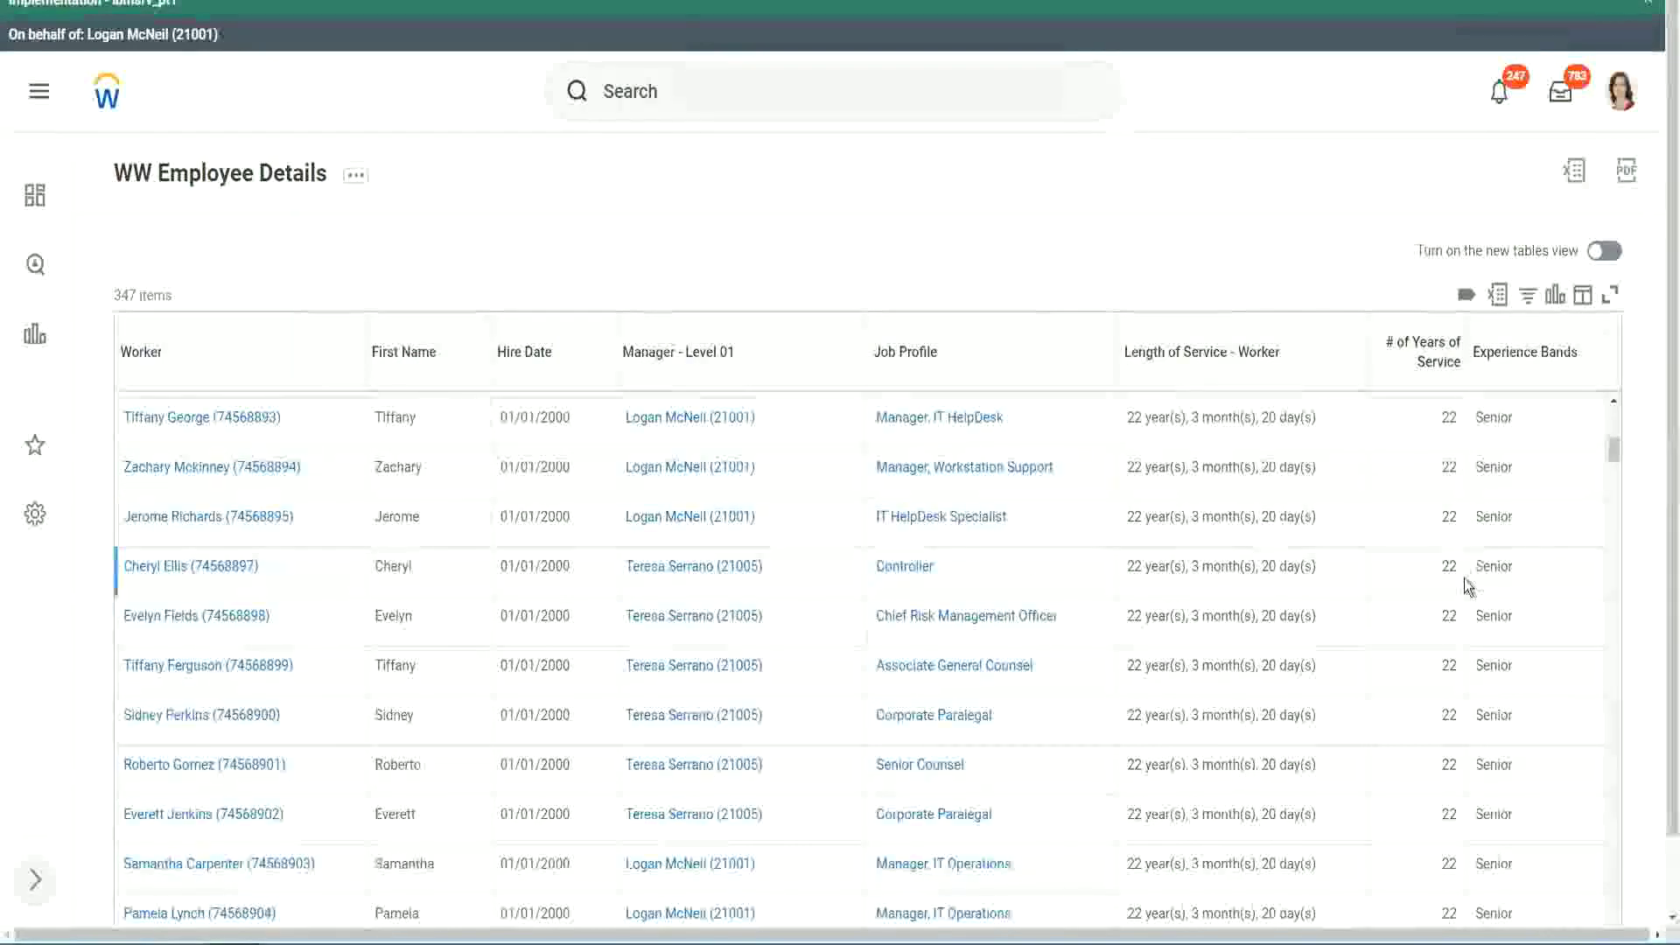
scroll(1463, 580, down, 5)
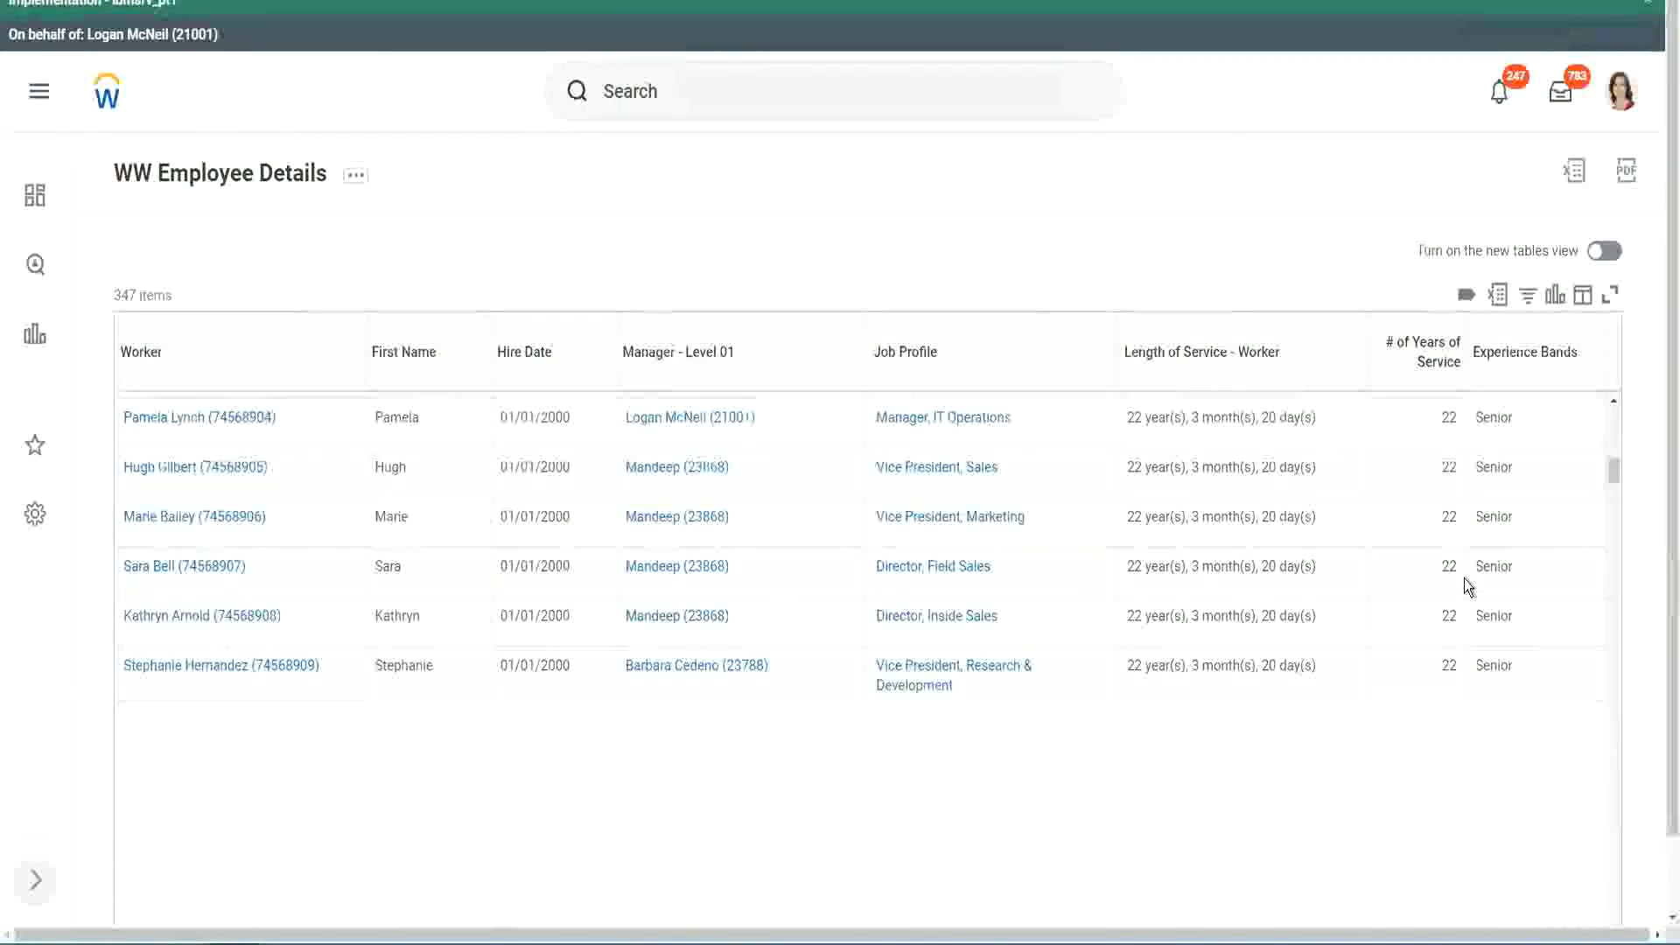
scroll(1493, 608, down, 1)
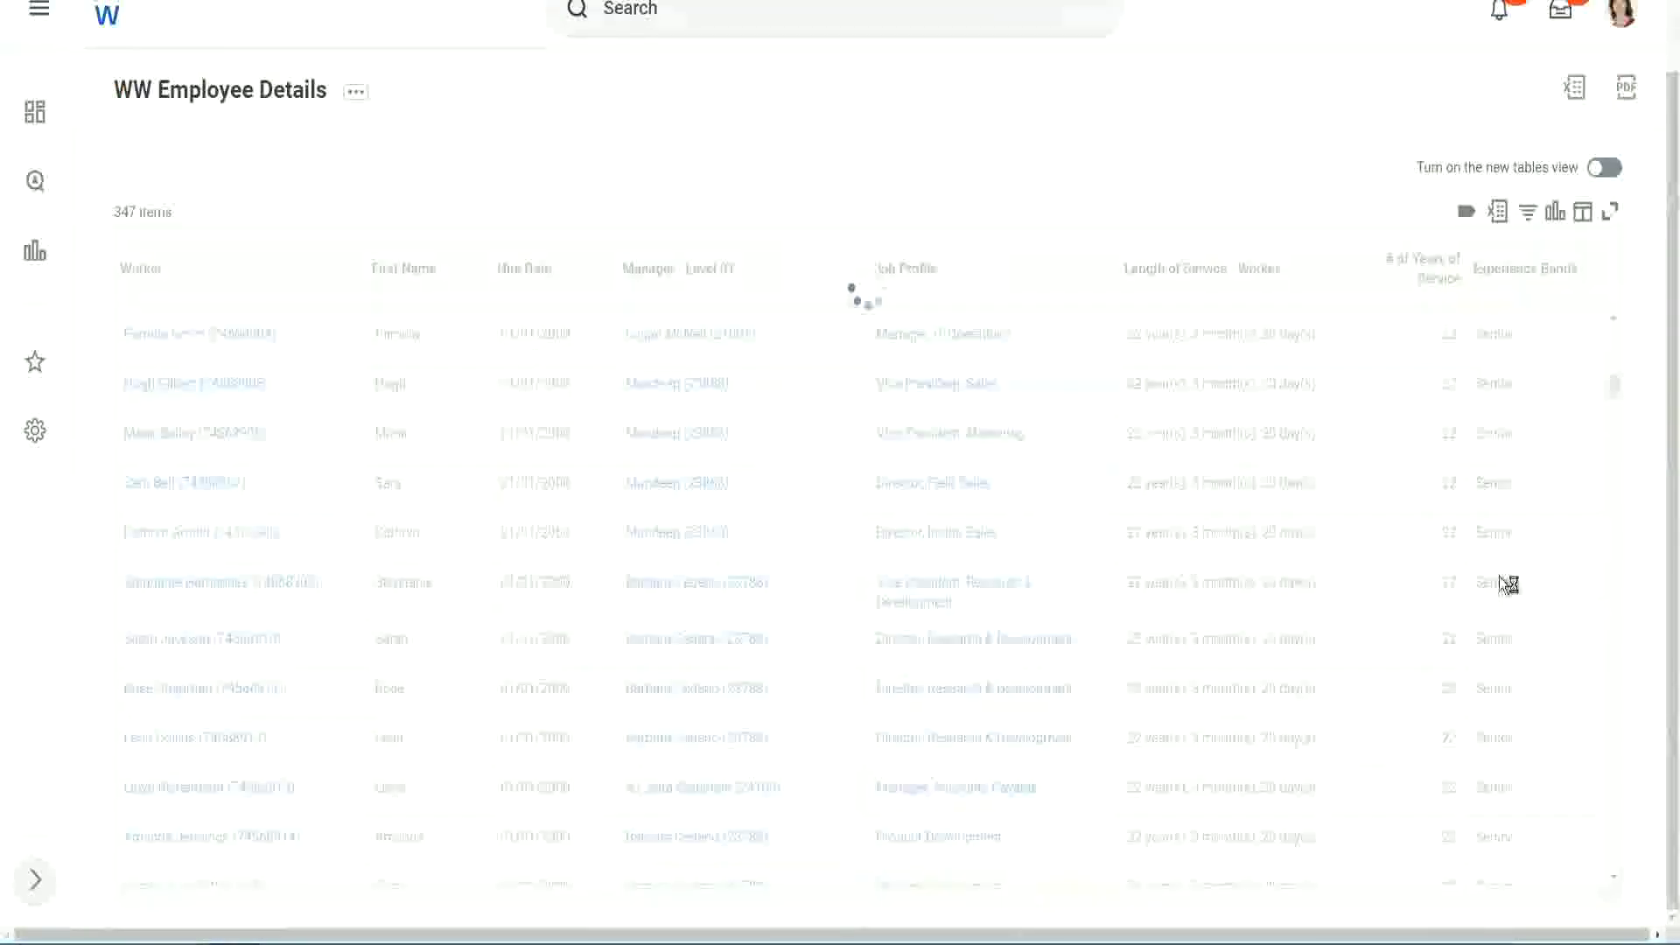
scroll(1557, 494, down, 5)
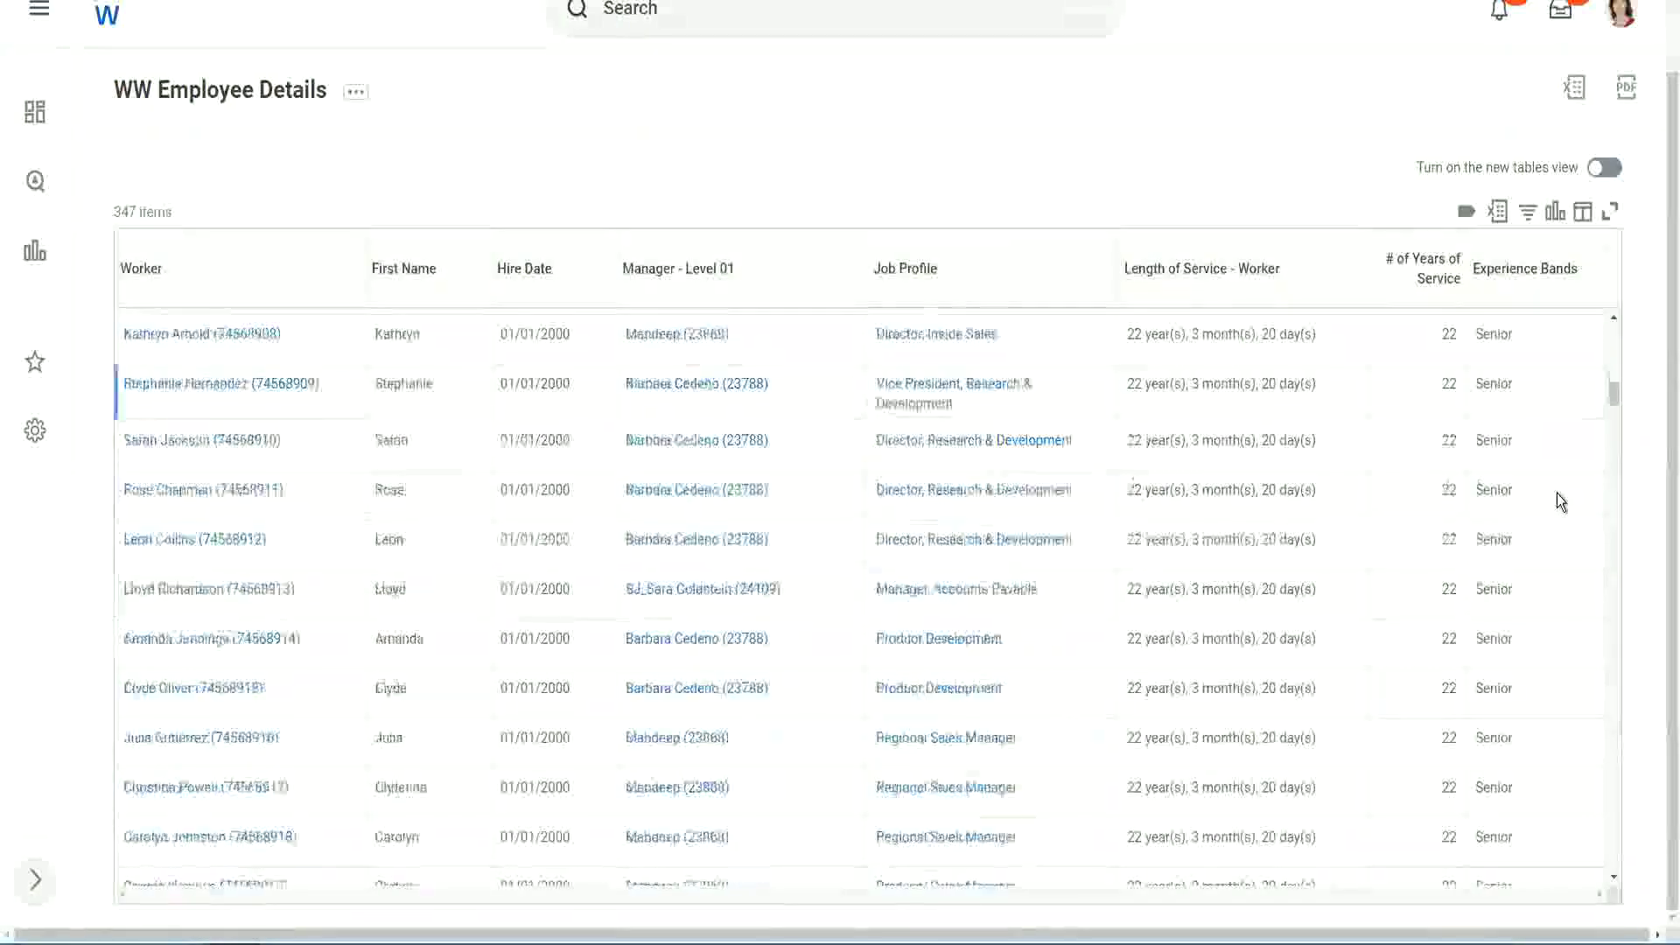
scroll(1556, 493, down, 4)
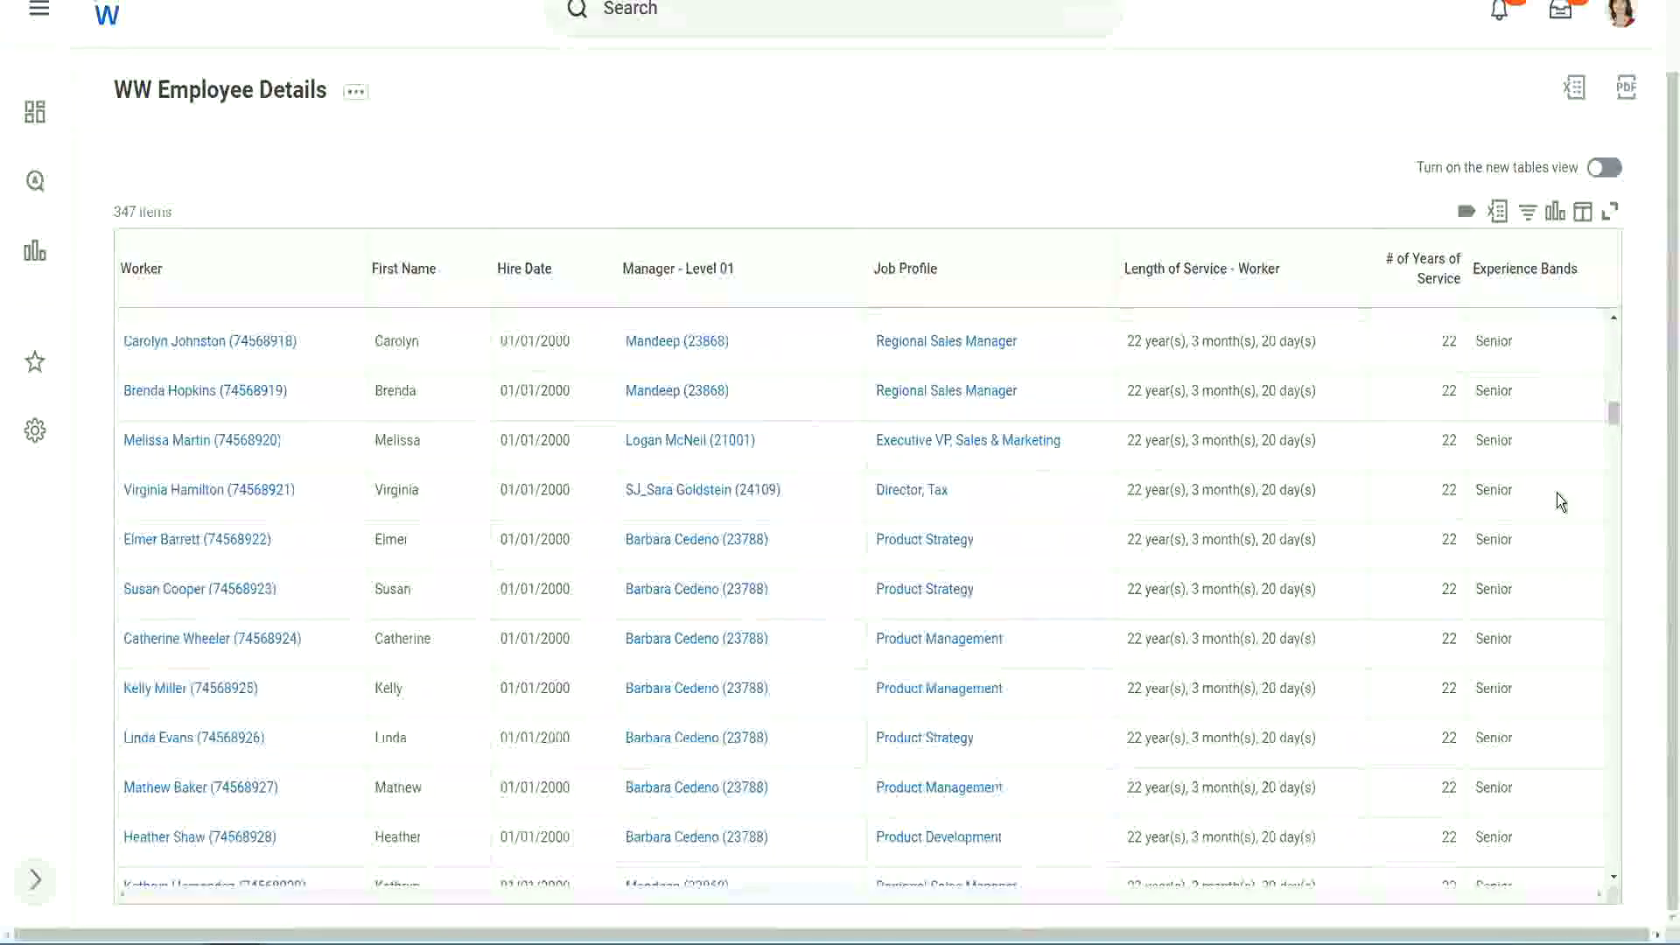
scroll(1557, 492, down, 8)
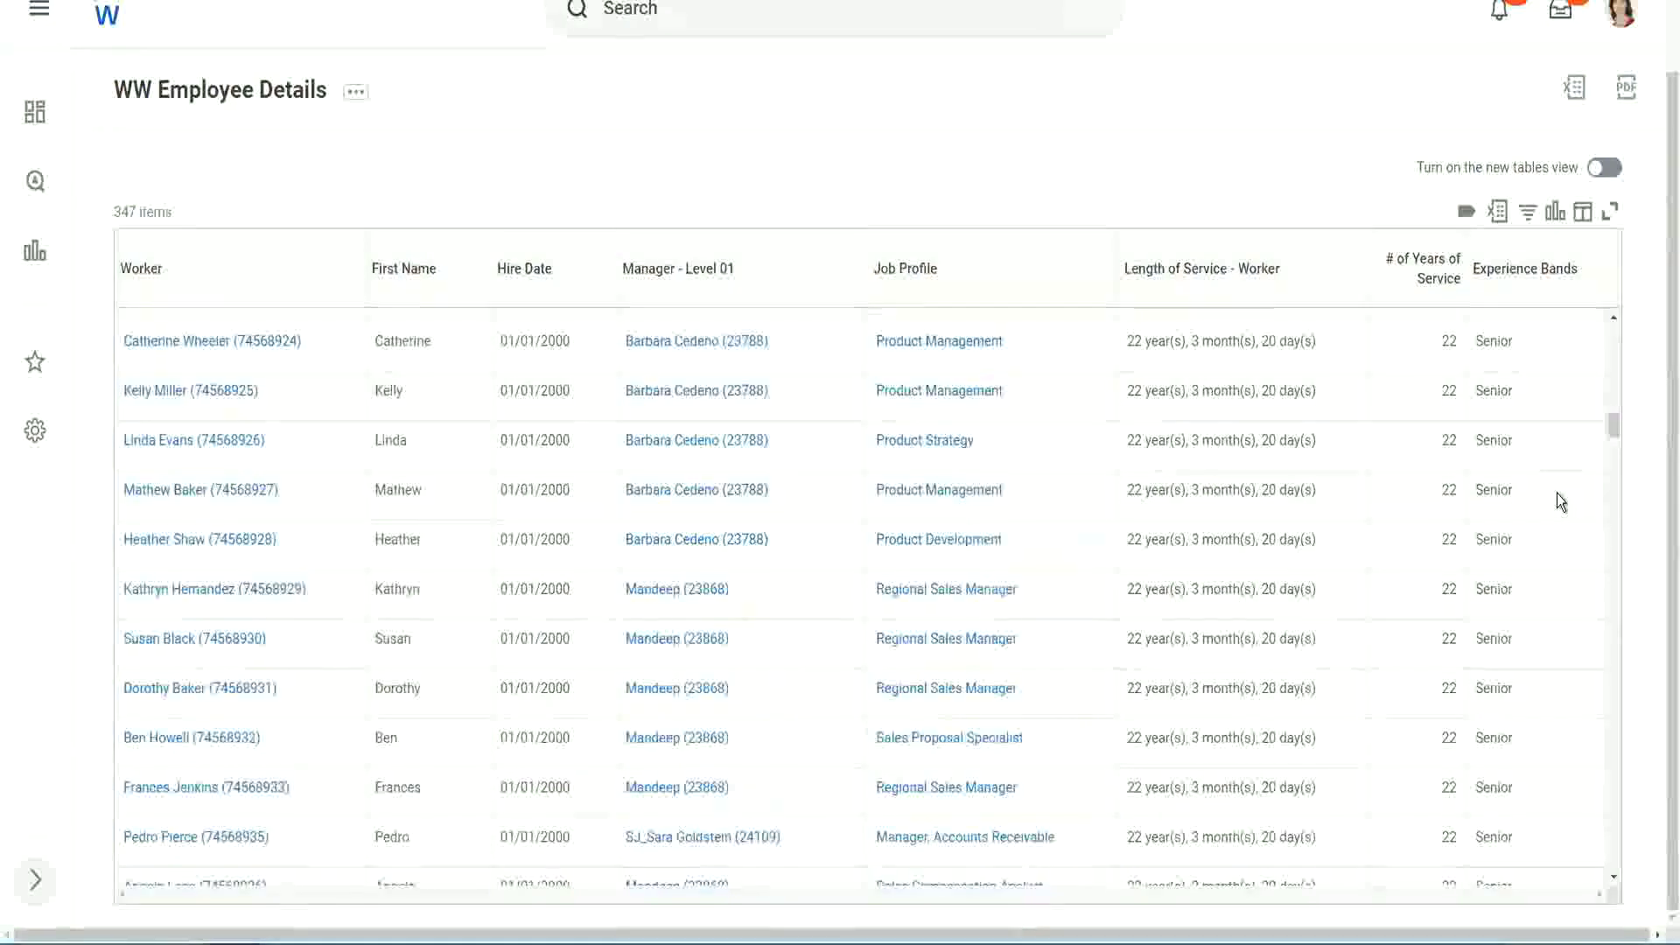
Step: Filter the Experience Bands column to values containing 'Amateur', which returns no data
click(1531, 280)
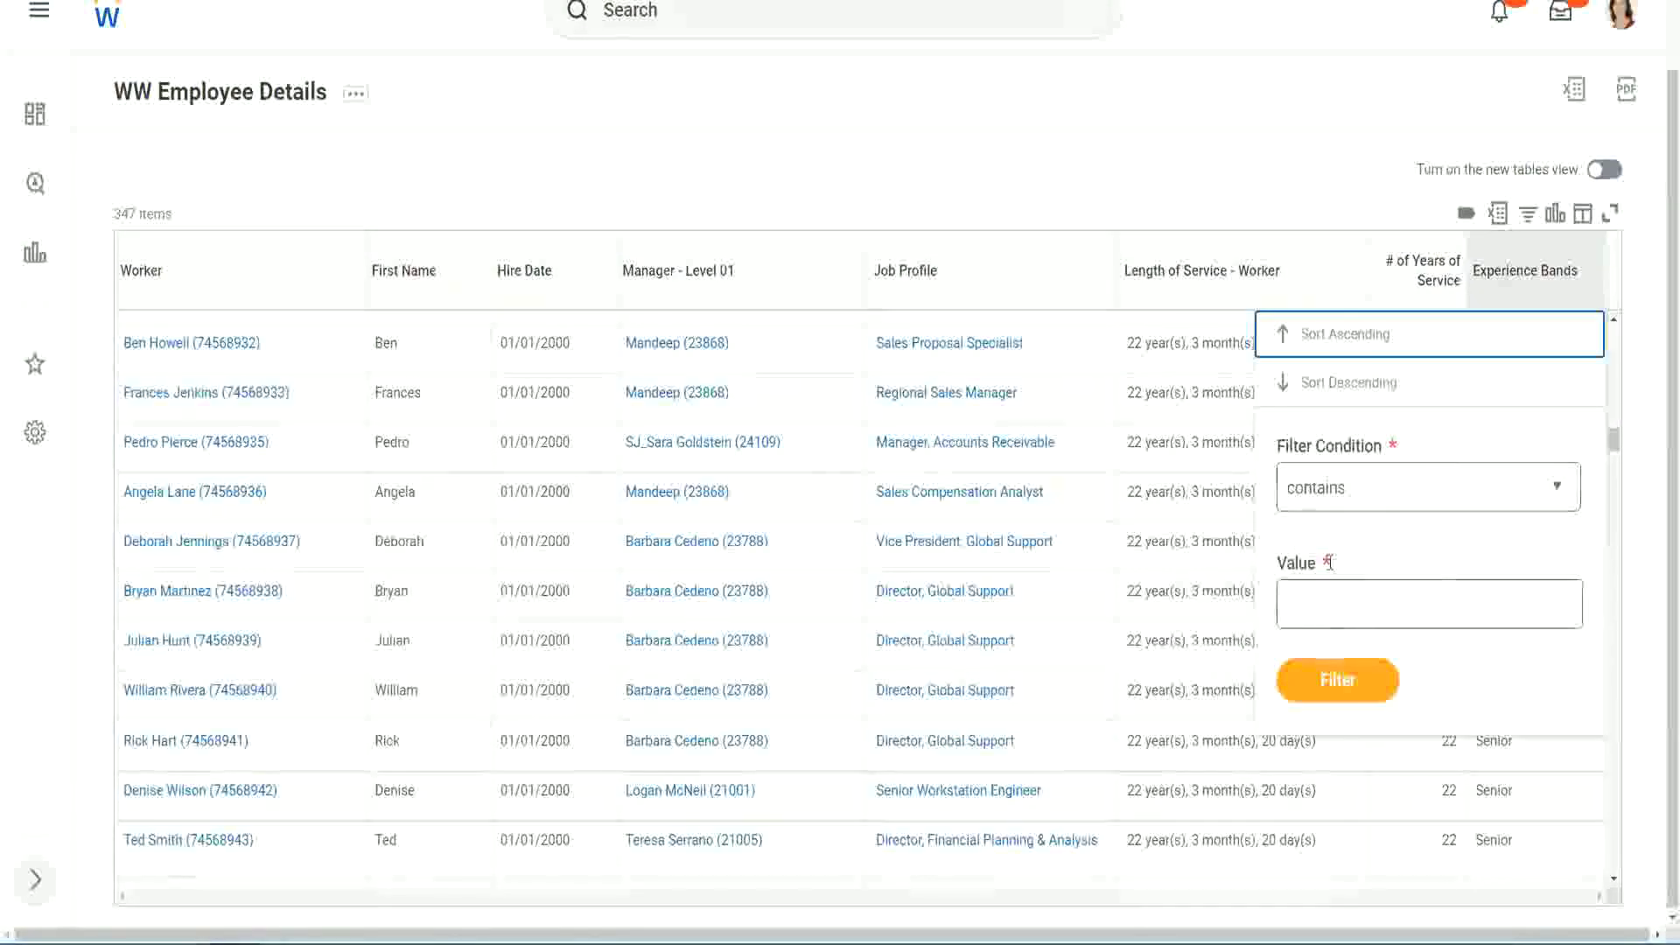
click(1330, 590)
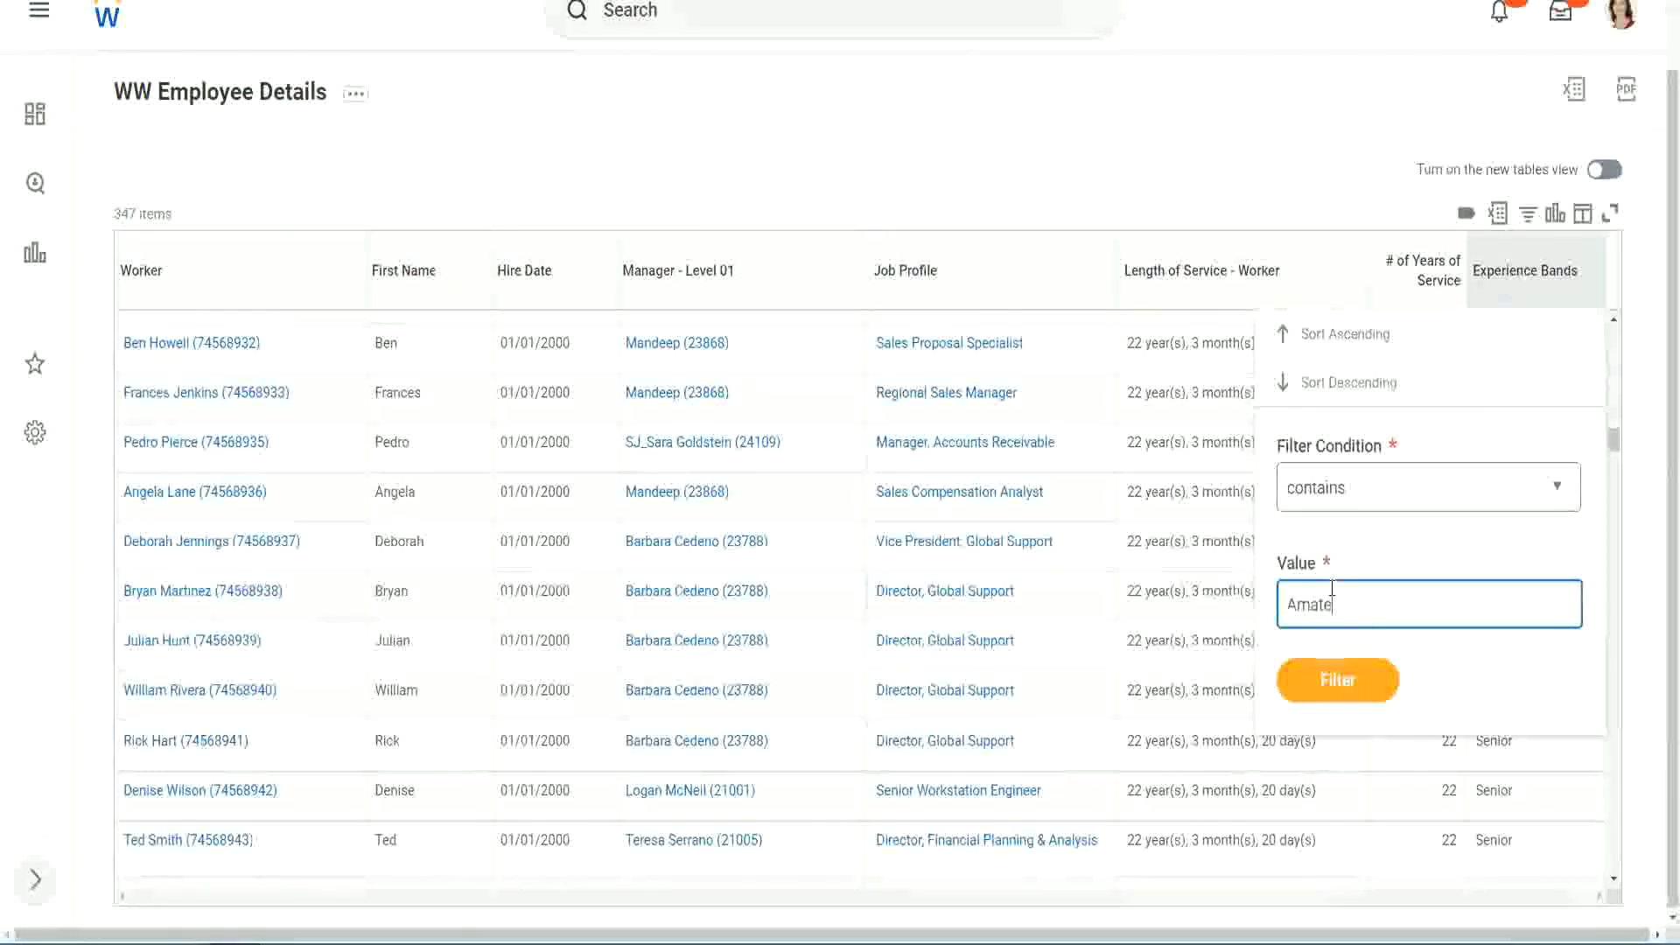
text(Amateur)
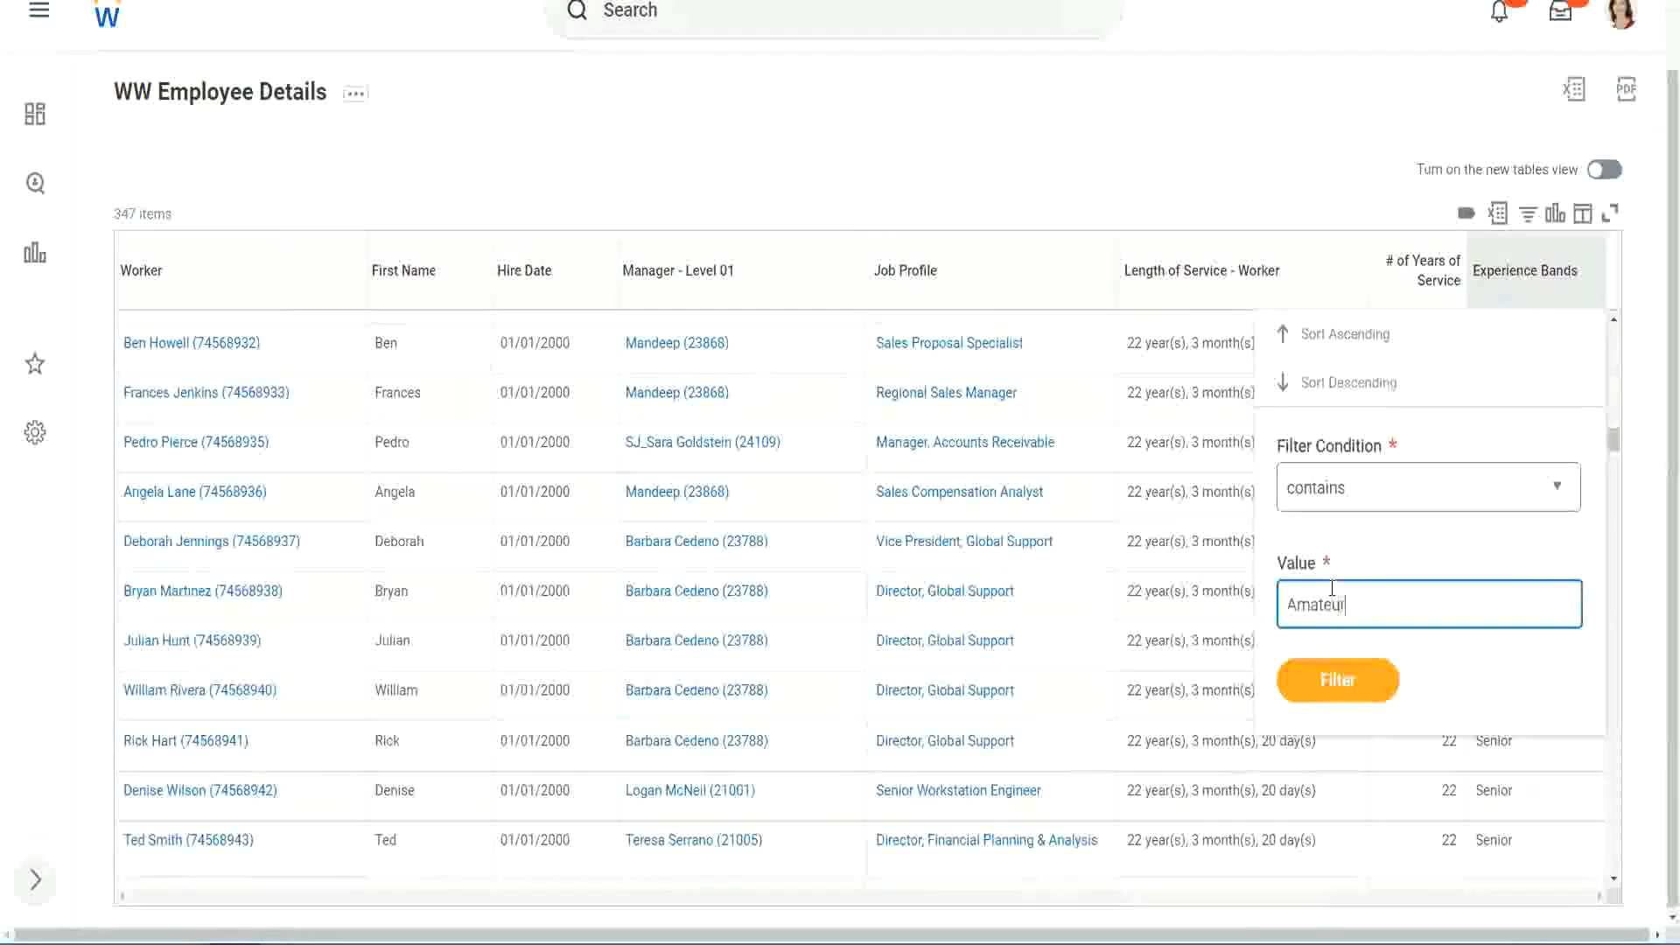
click(1326, 689)
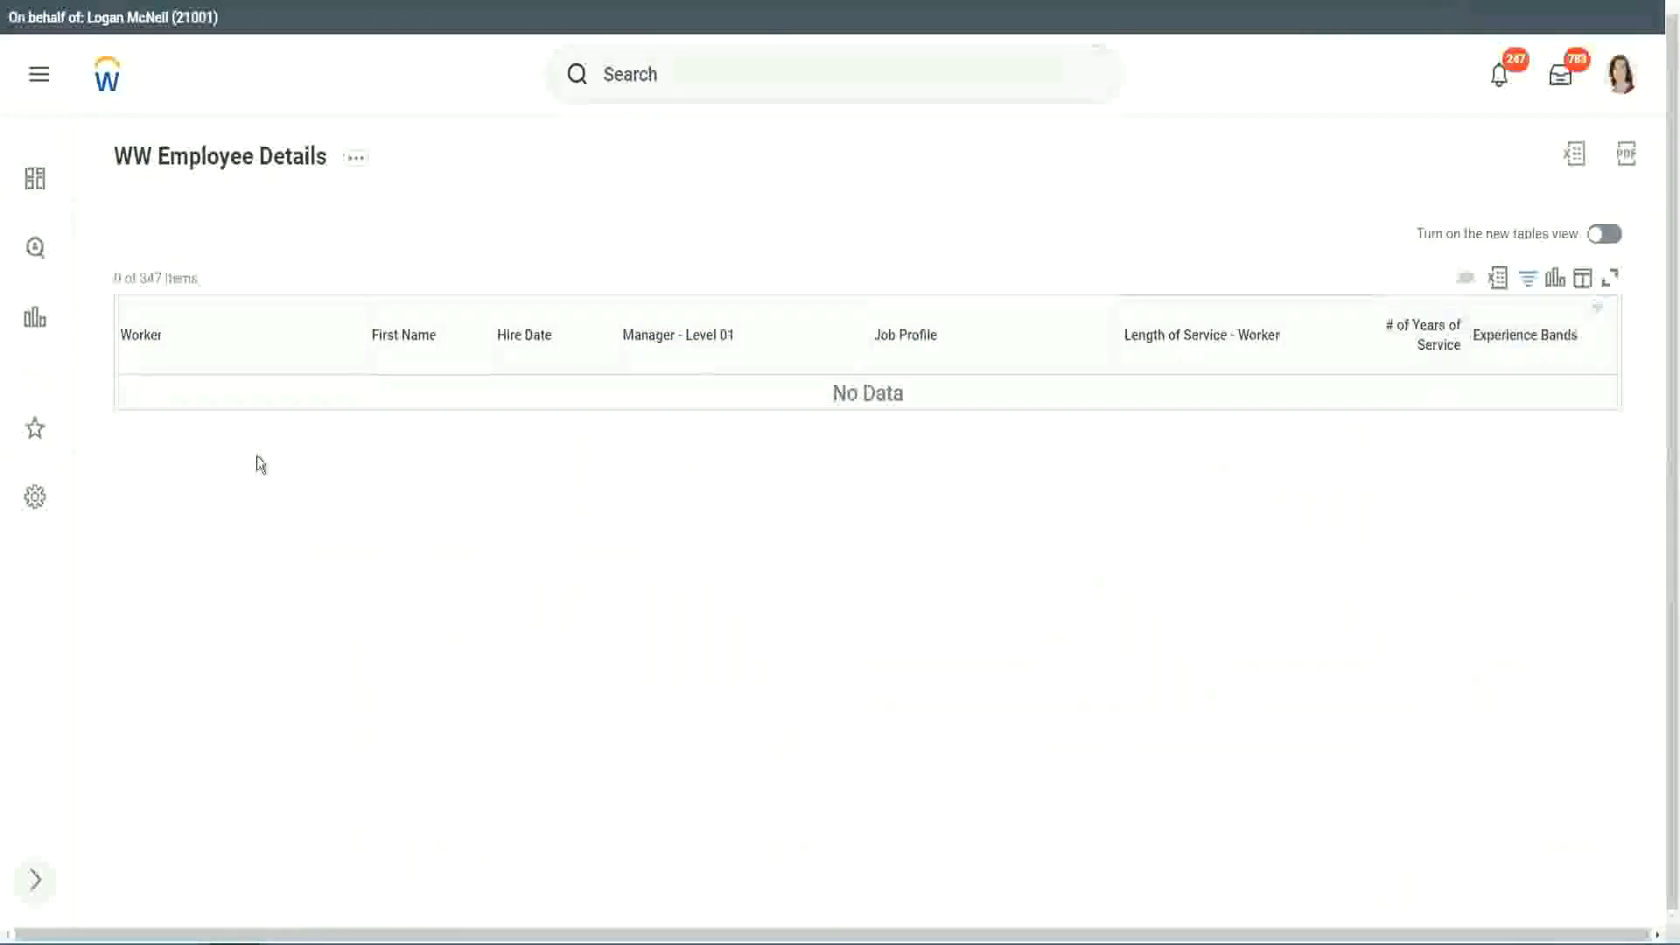
Step: Replace the Experience Bands filter value with 'Legend' and apply it
click(1519, 343)
click(1397, 574)
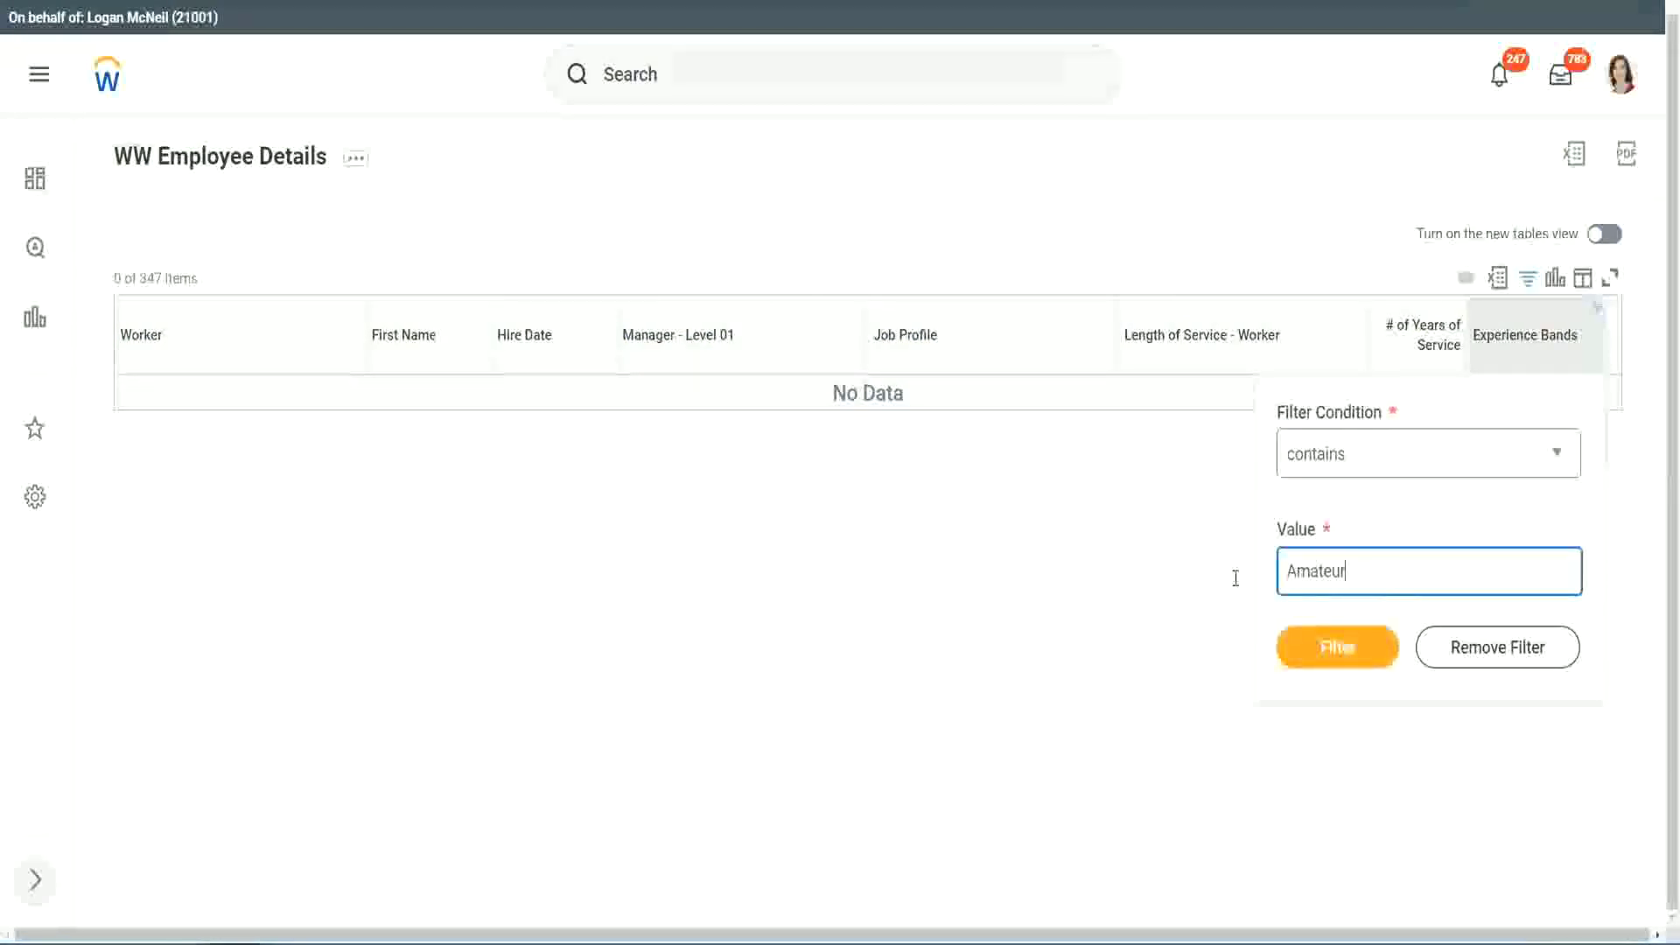
key(ctrl+a)
text(Legend)
click(1337, 647)
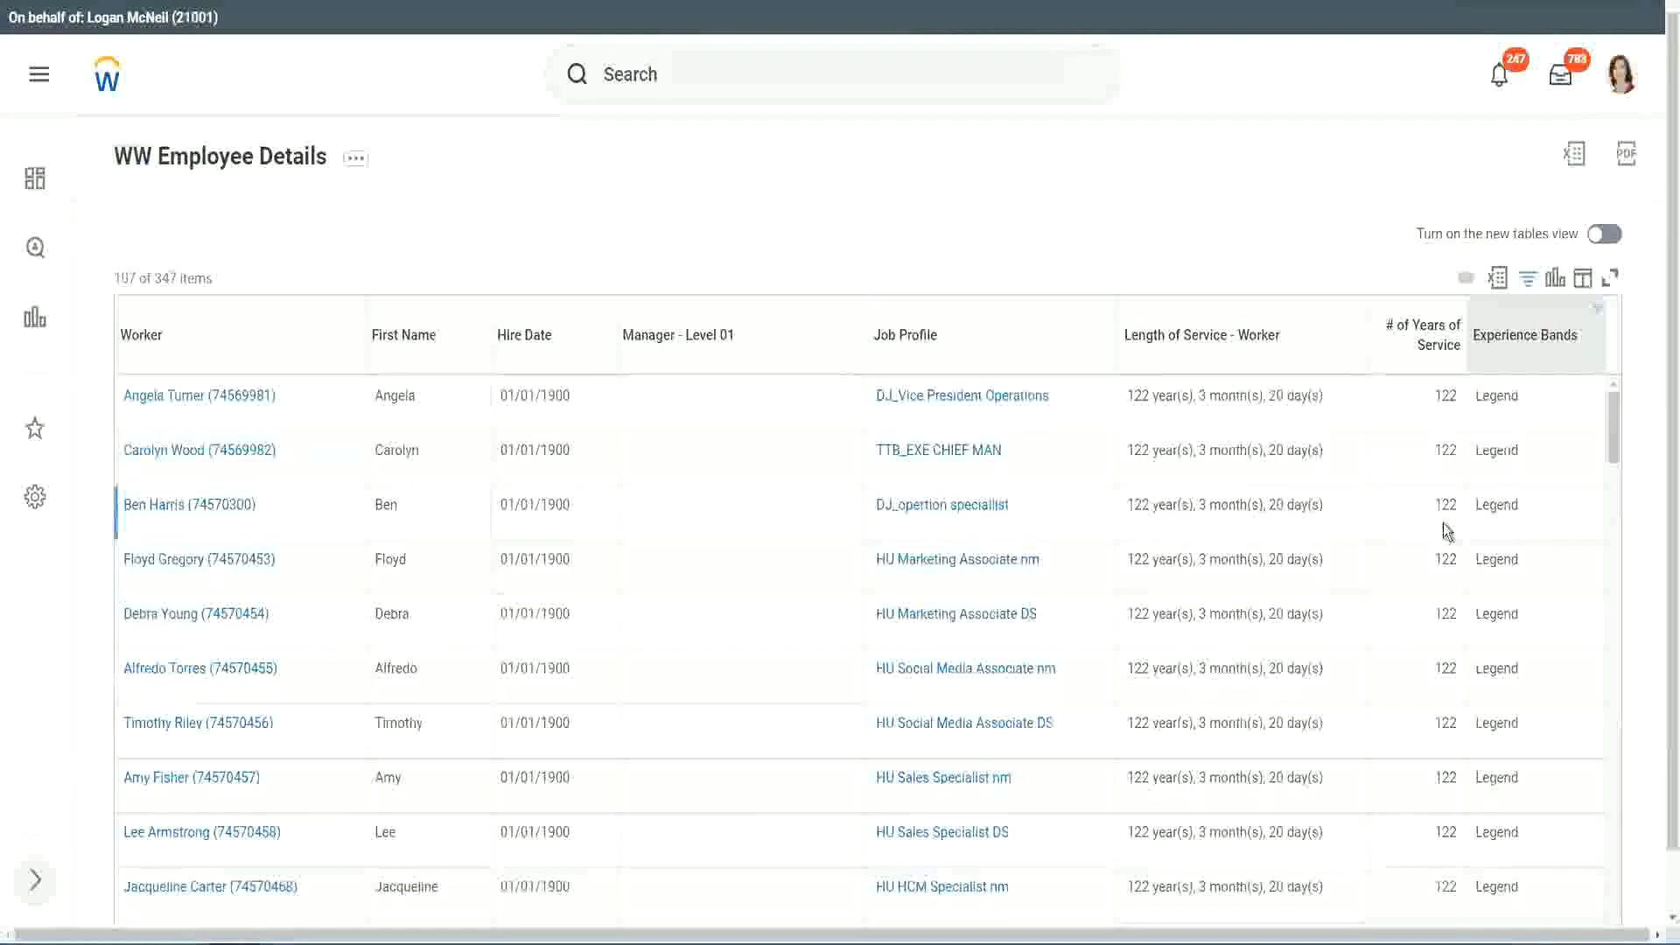
Step: Inspect the Legend rows, checking 1900 hire years and 102 to 122 years of service
scroll(1442, 523, down, 15)
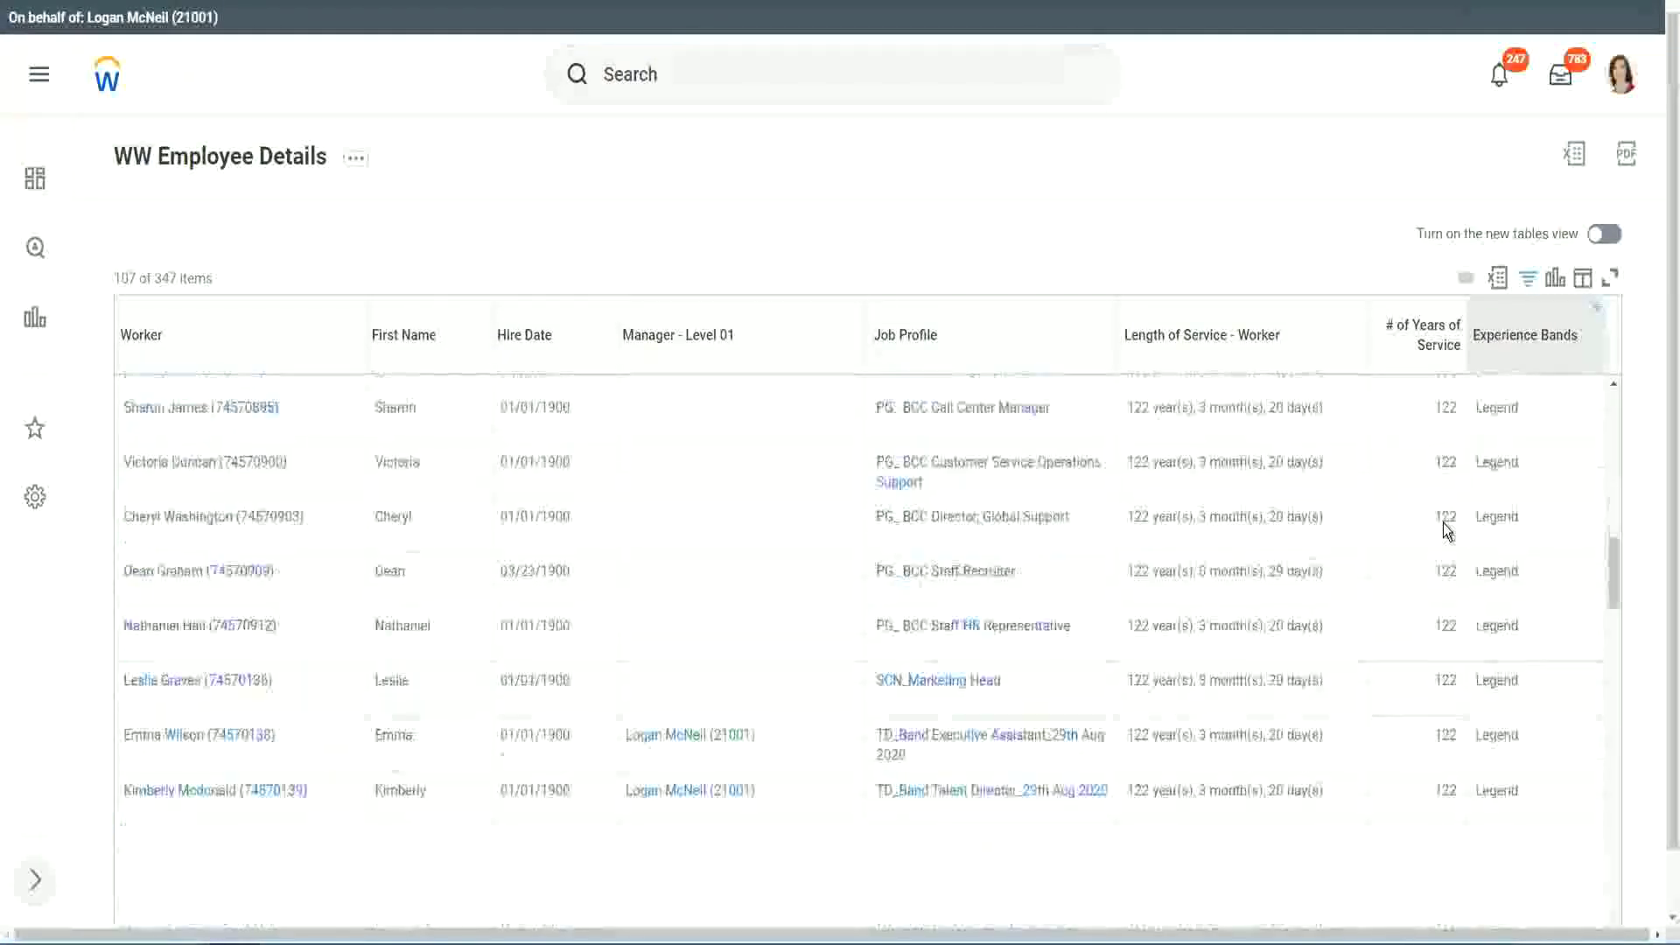
scroll(1442, 523, down, 3)
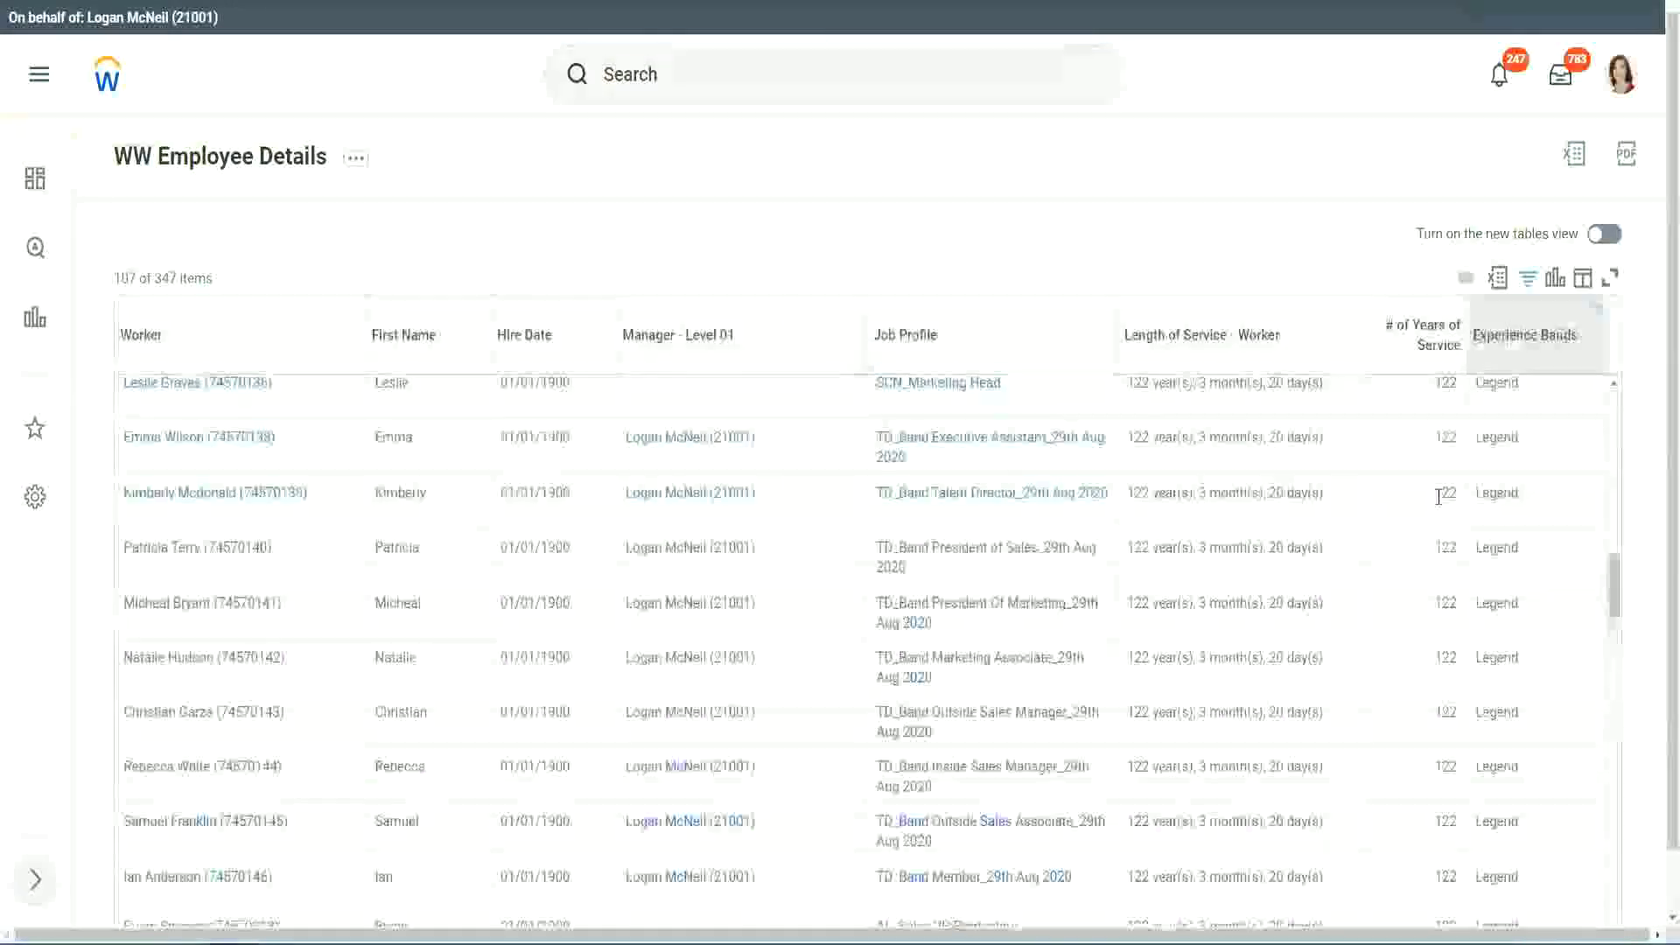
scroll(1438, 496, down, 10)
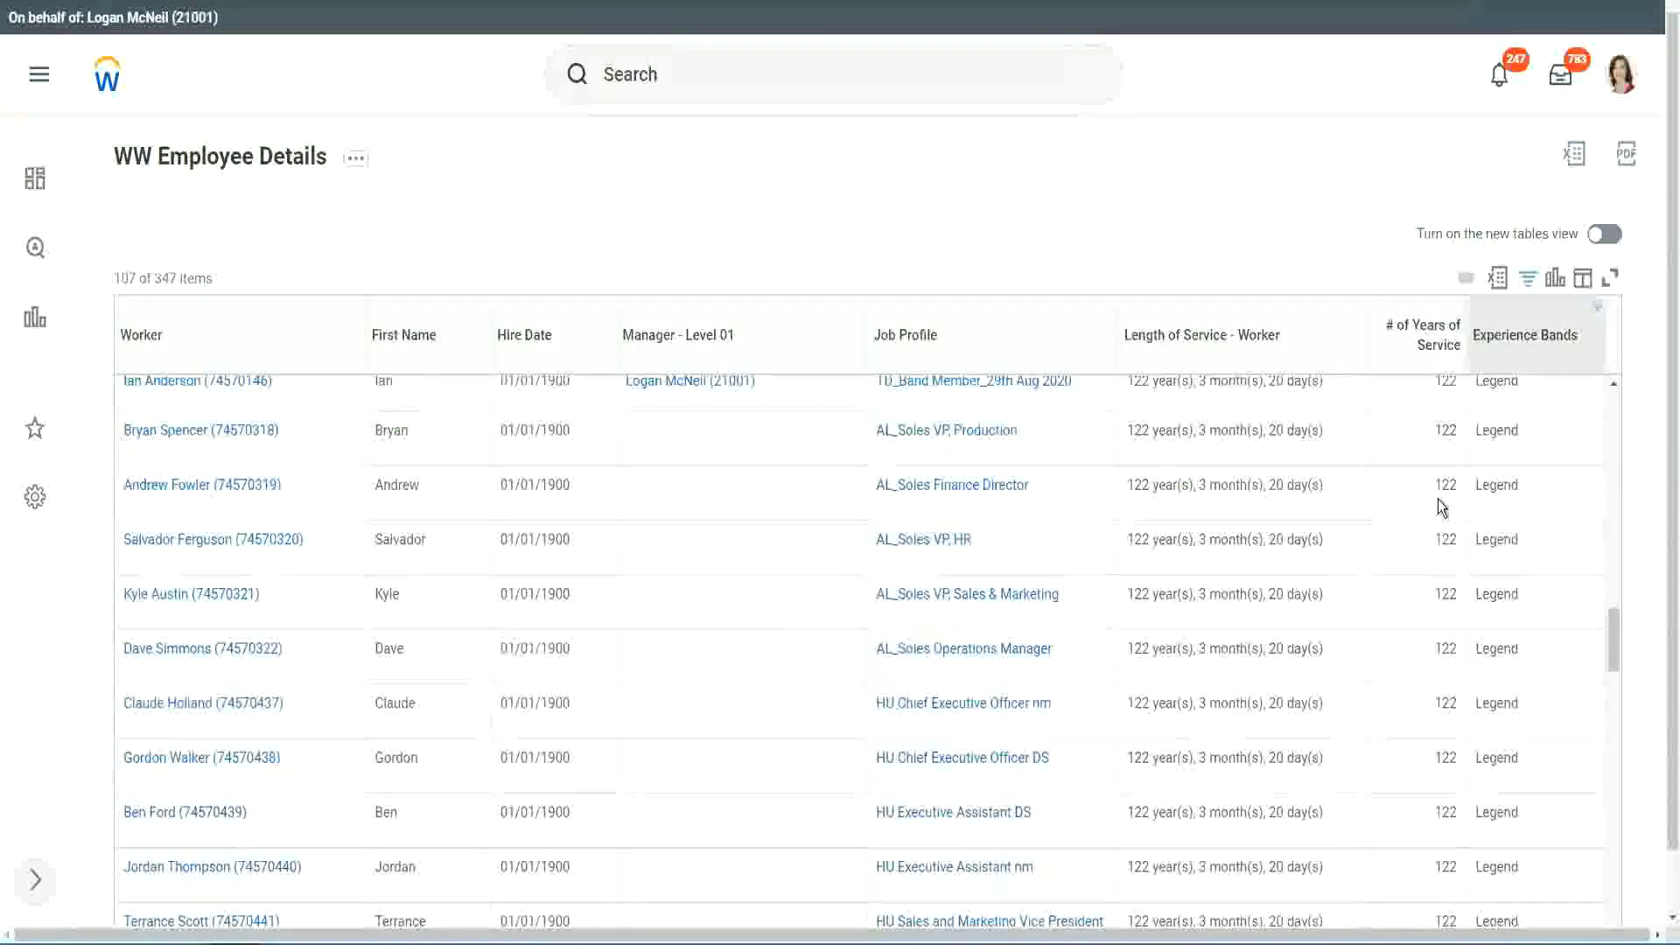
double_click(539, 690)
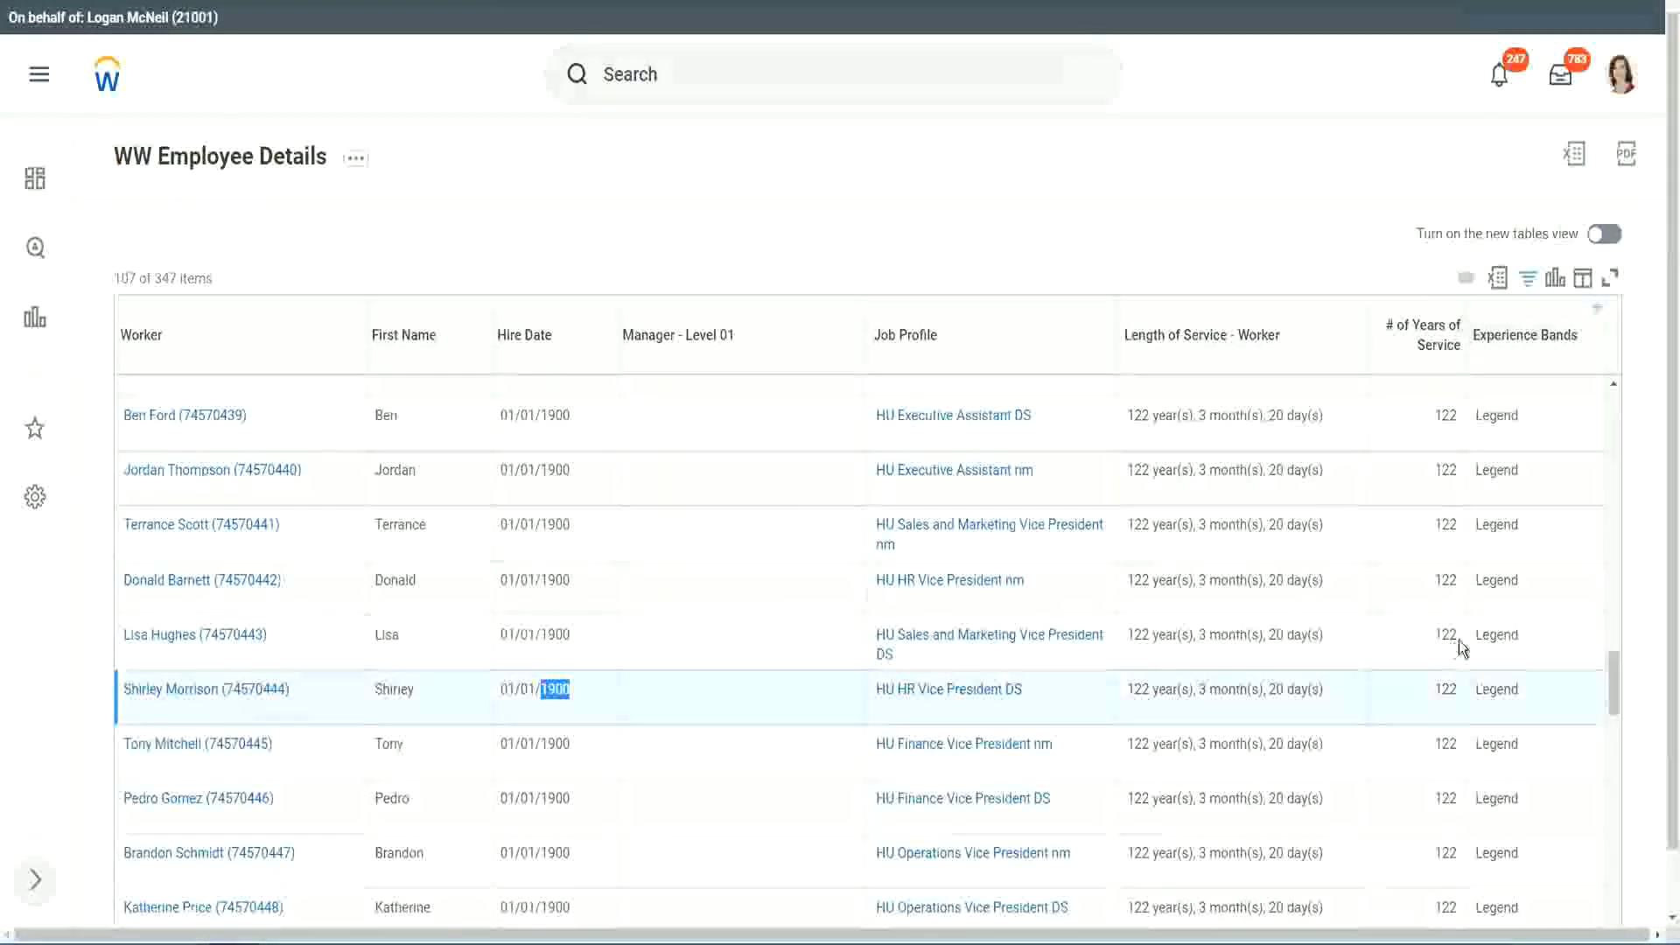
scroll(1430, 658, down, 4)
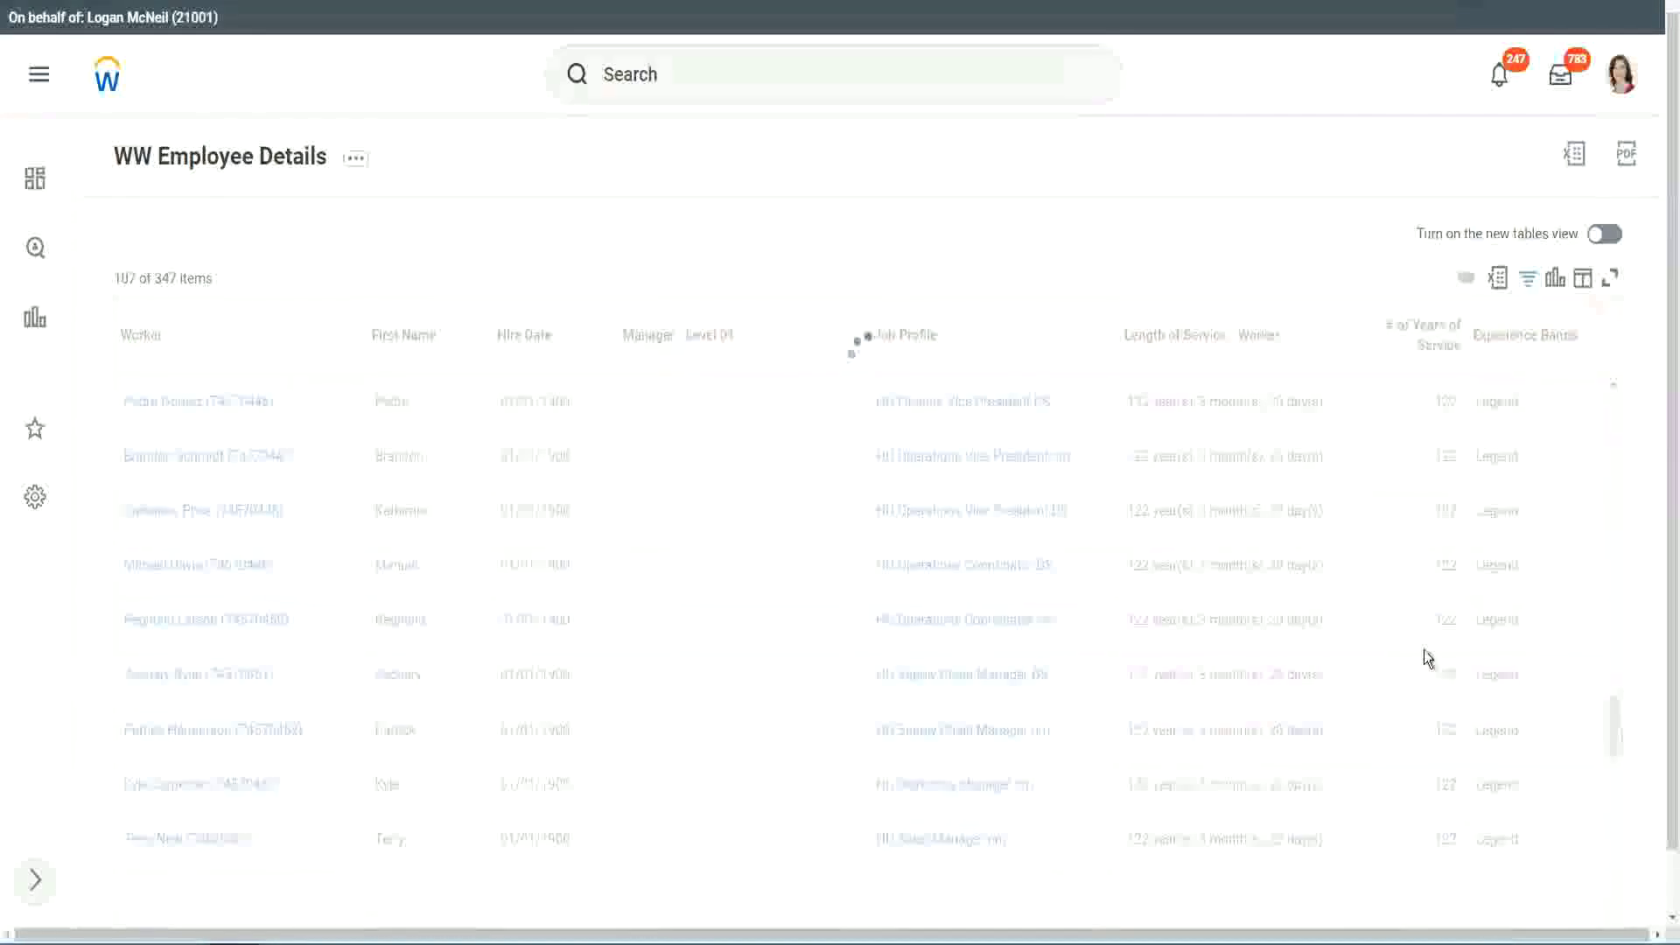
scroll(1428, 658, down, 10)
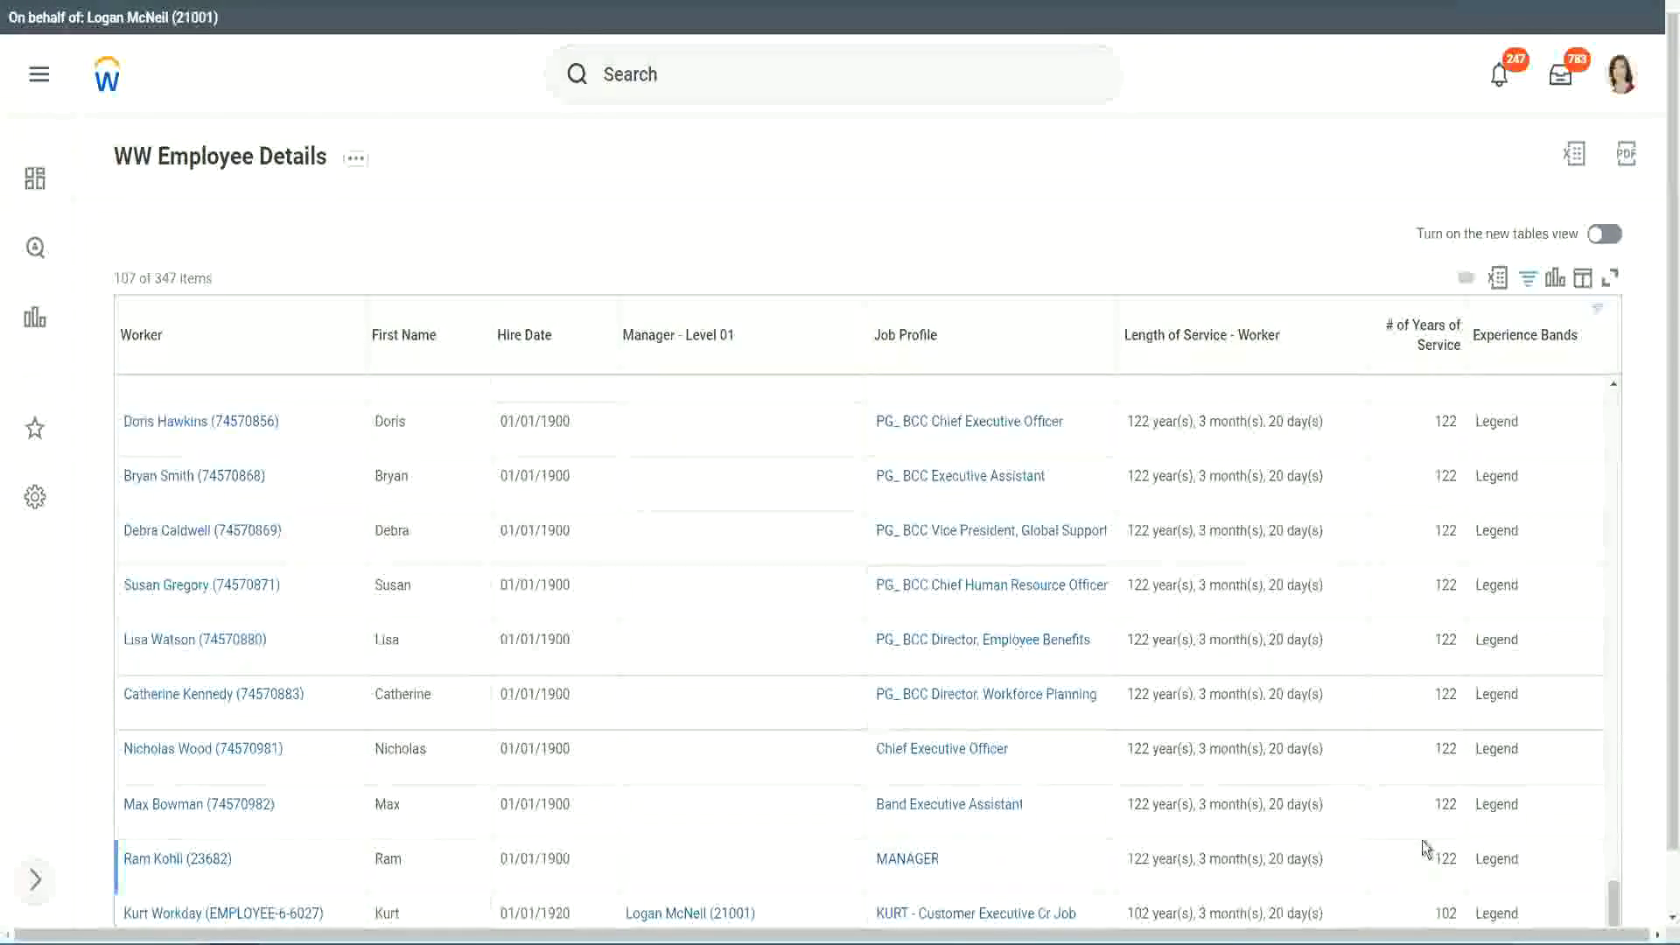
double_click(1441, 913)
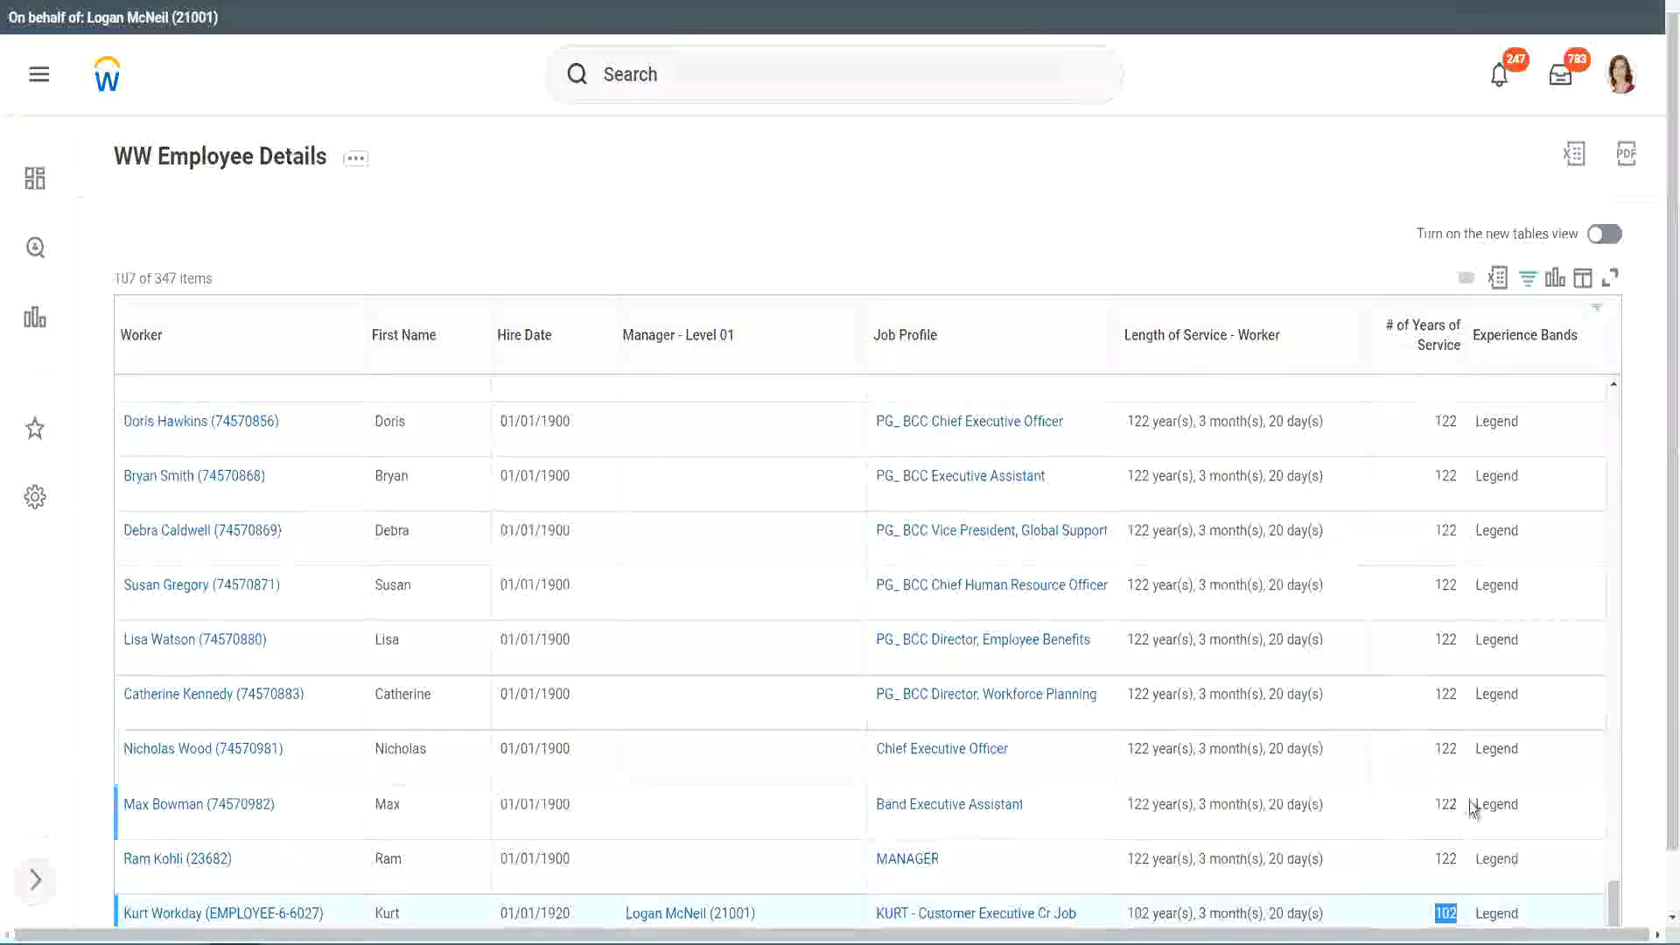
drag(1443, 748, 1459, 749)
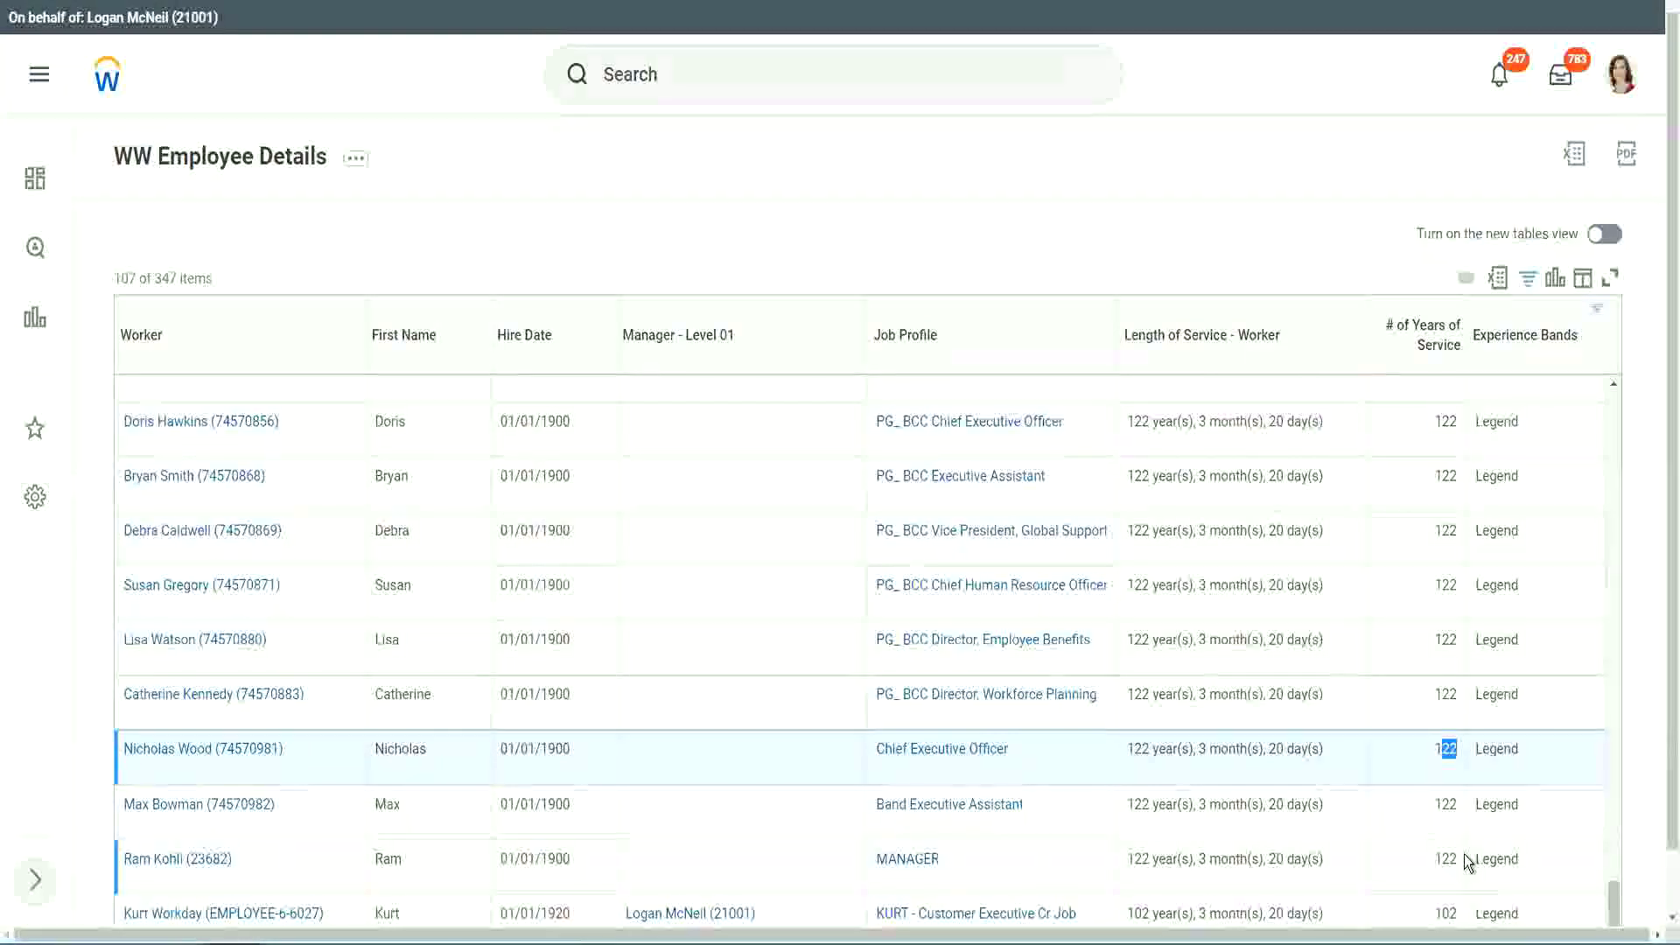
click(1412, 699)
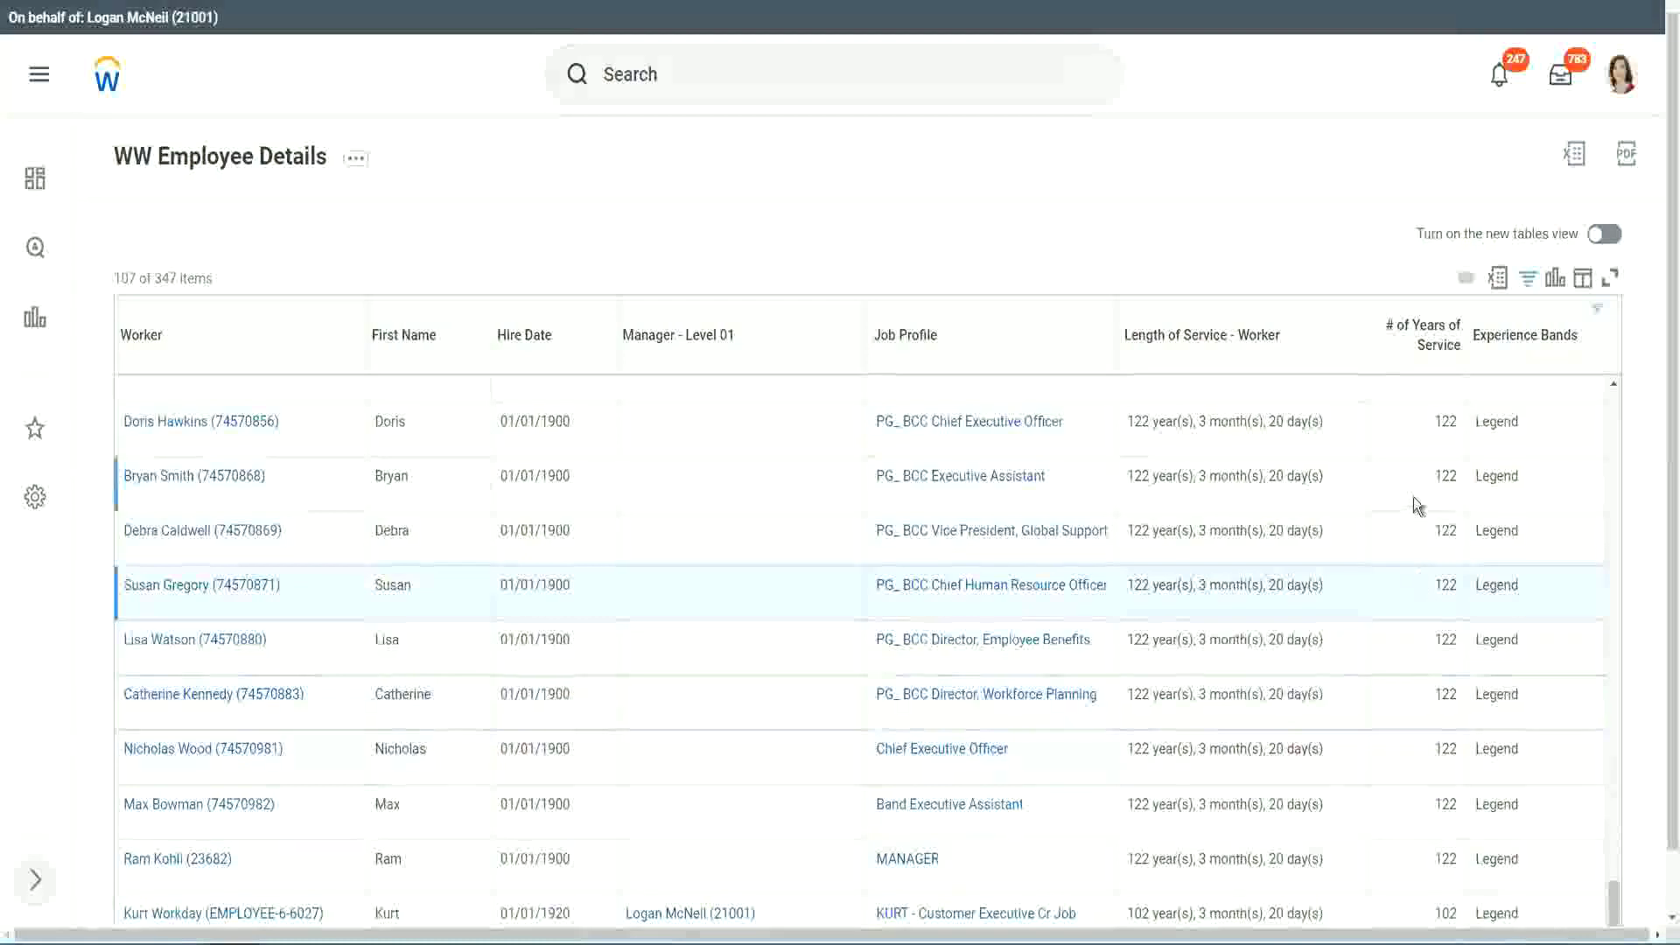
Step: Change the Experience Bands filter value from Legend to 'Experienced', listing 82 of 347 workers
click(1534, 344)
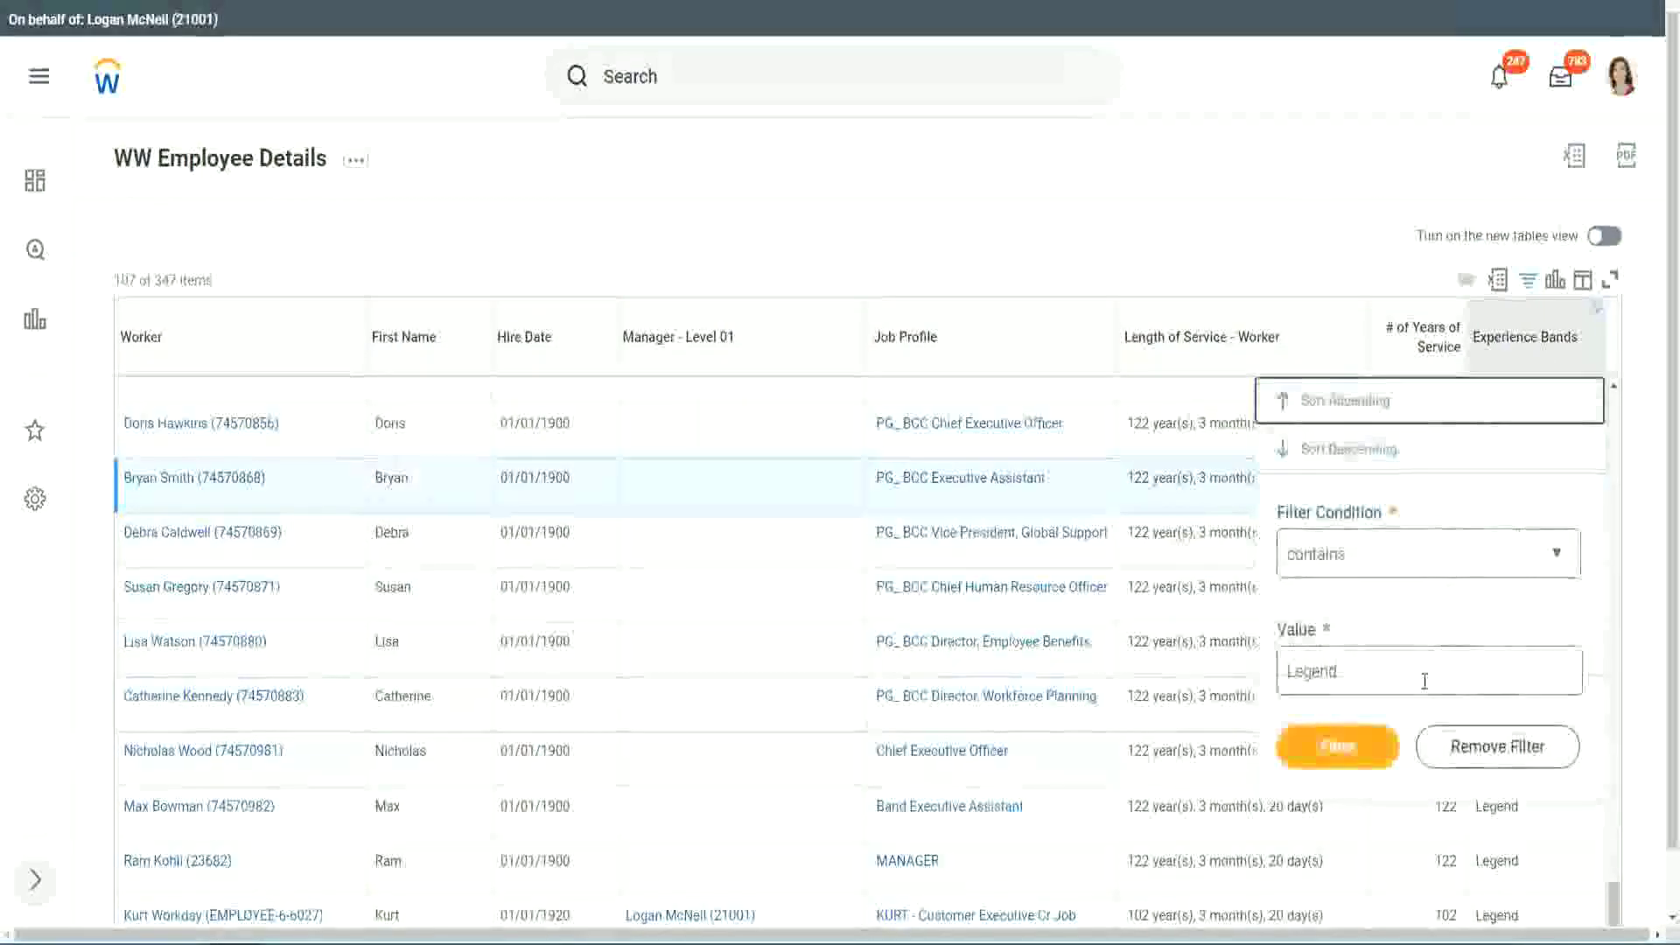
double_click(1287, 671)
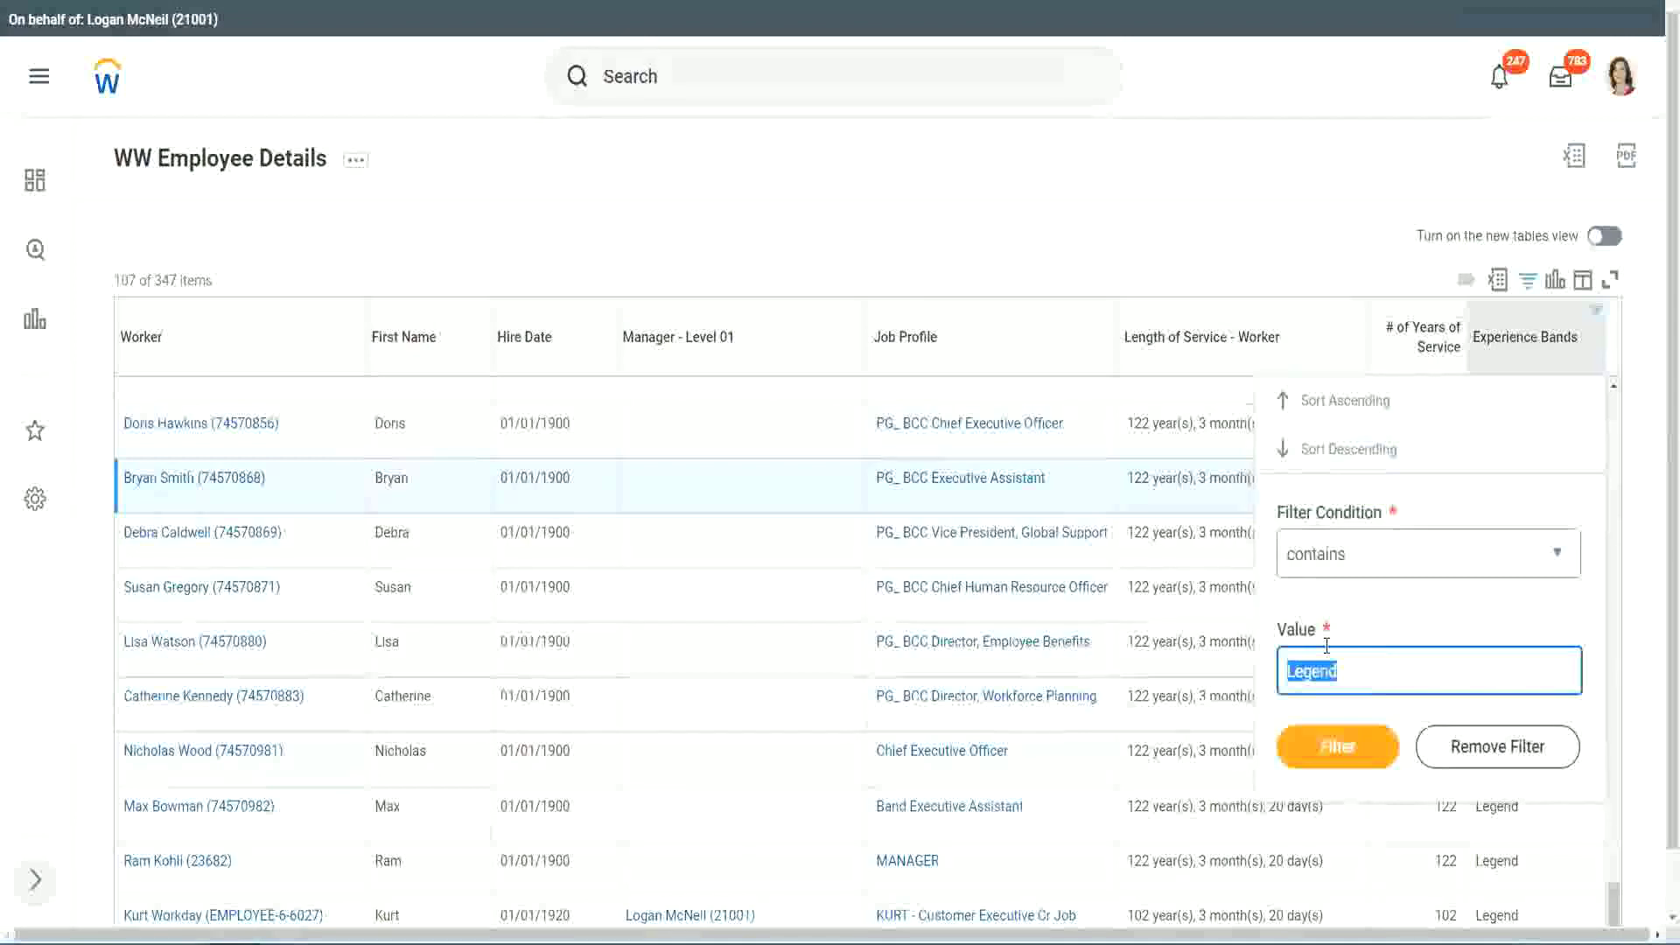
text(Ex)
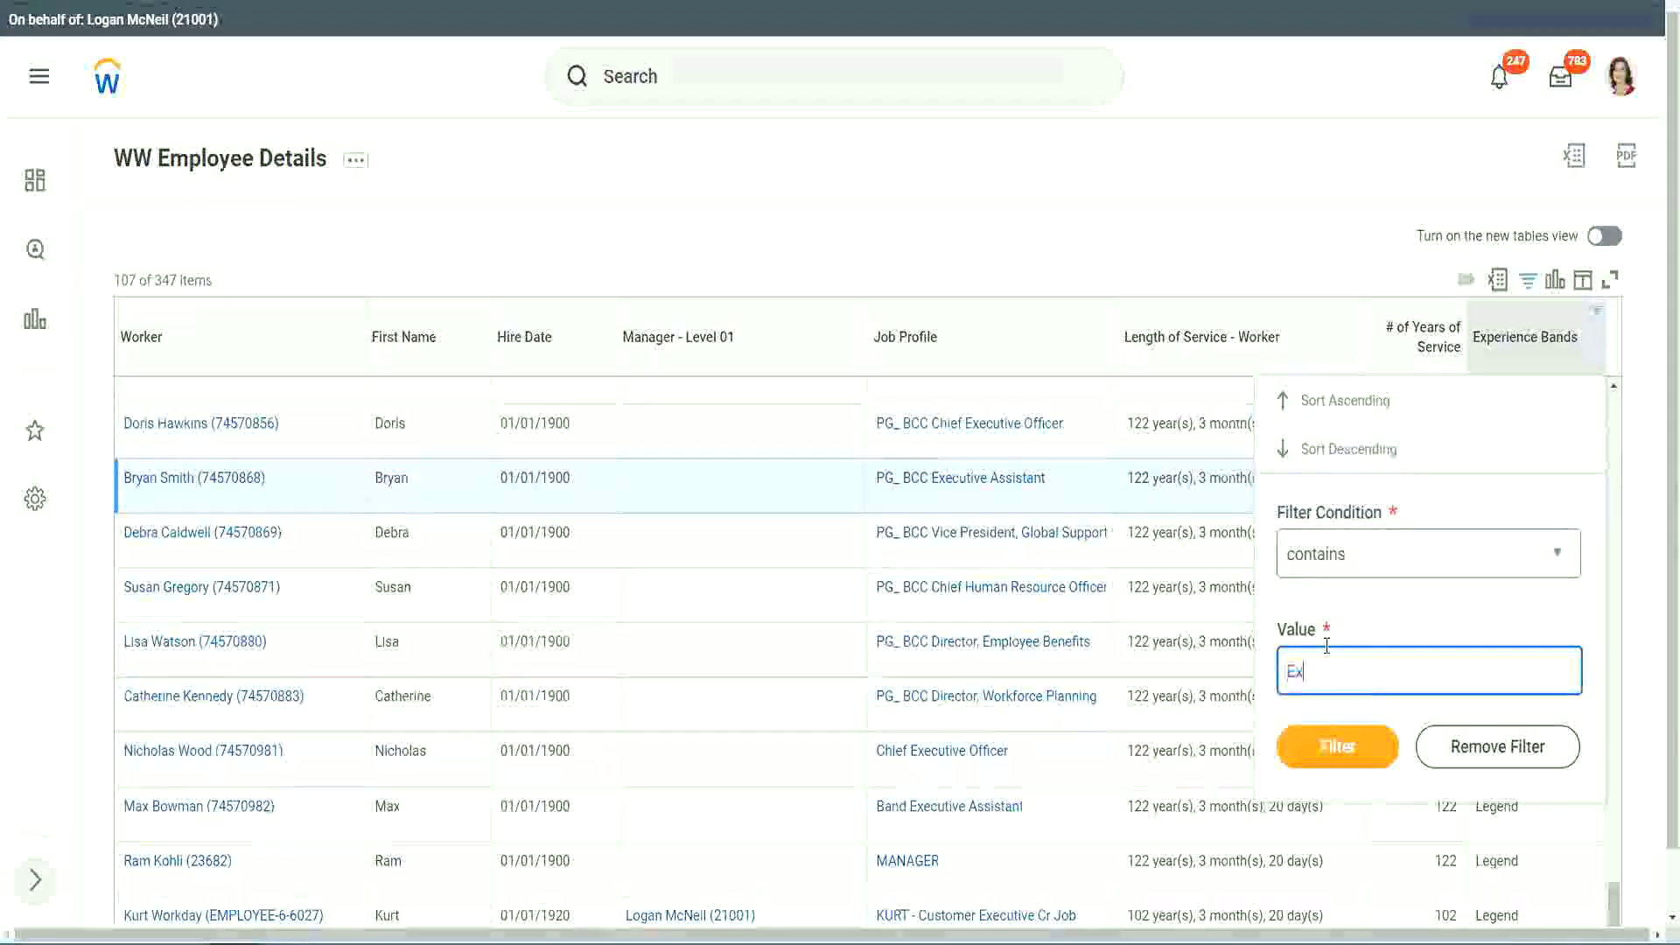
text(pe)
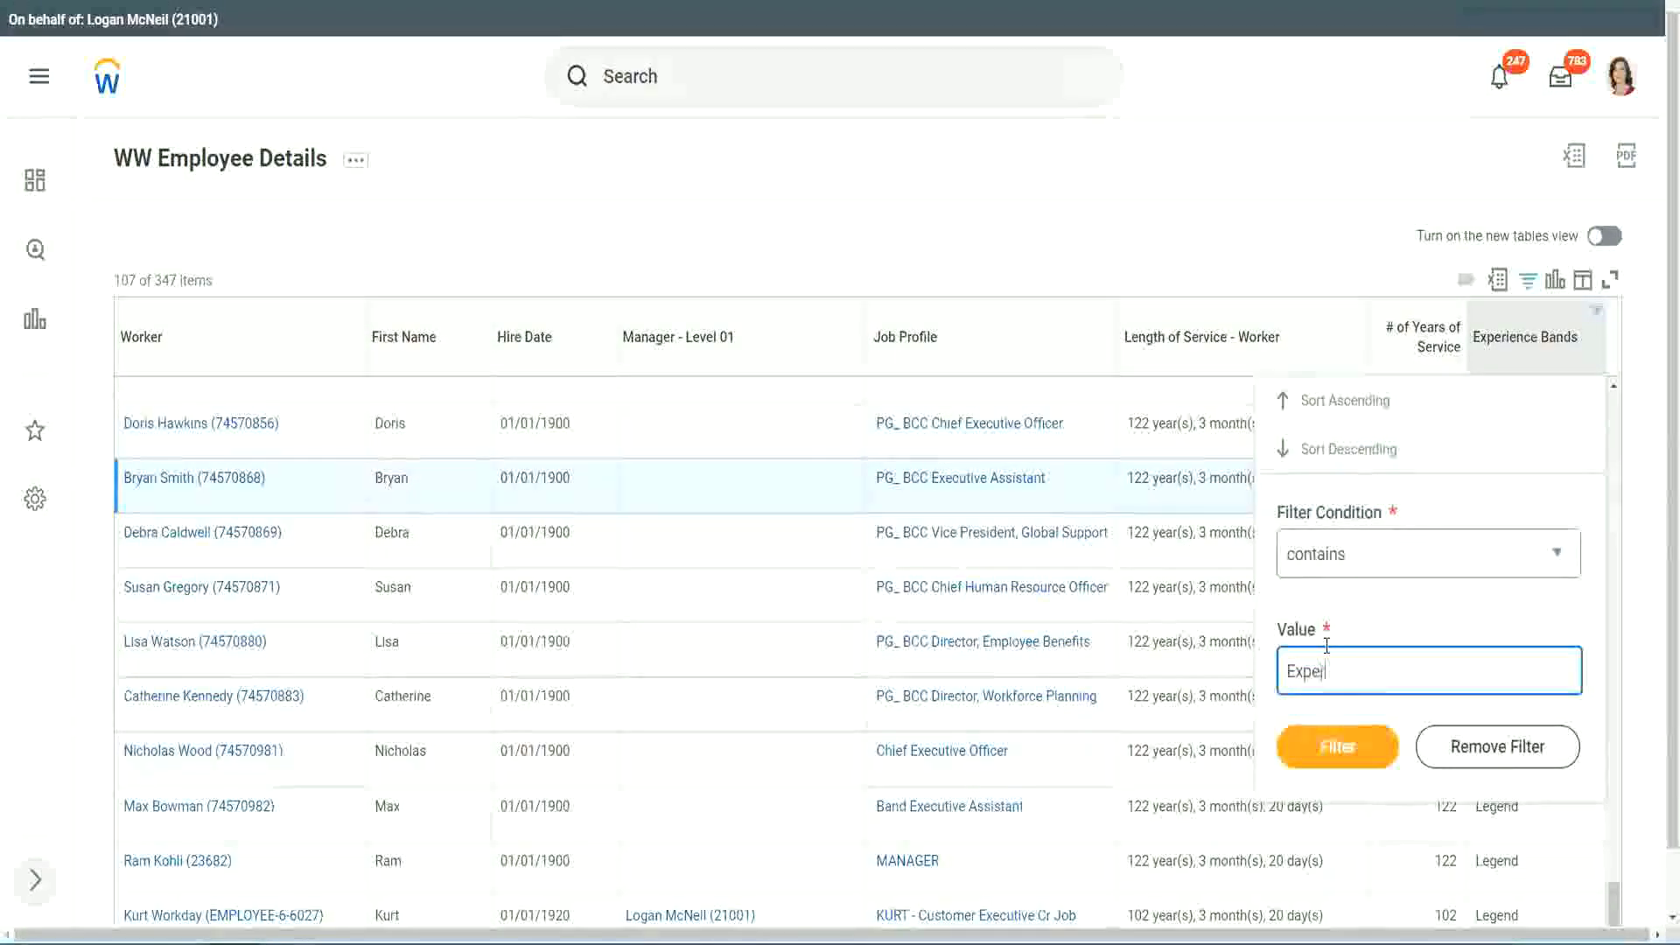
text(rienced)
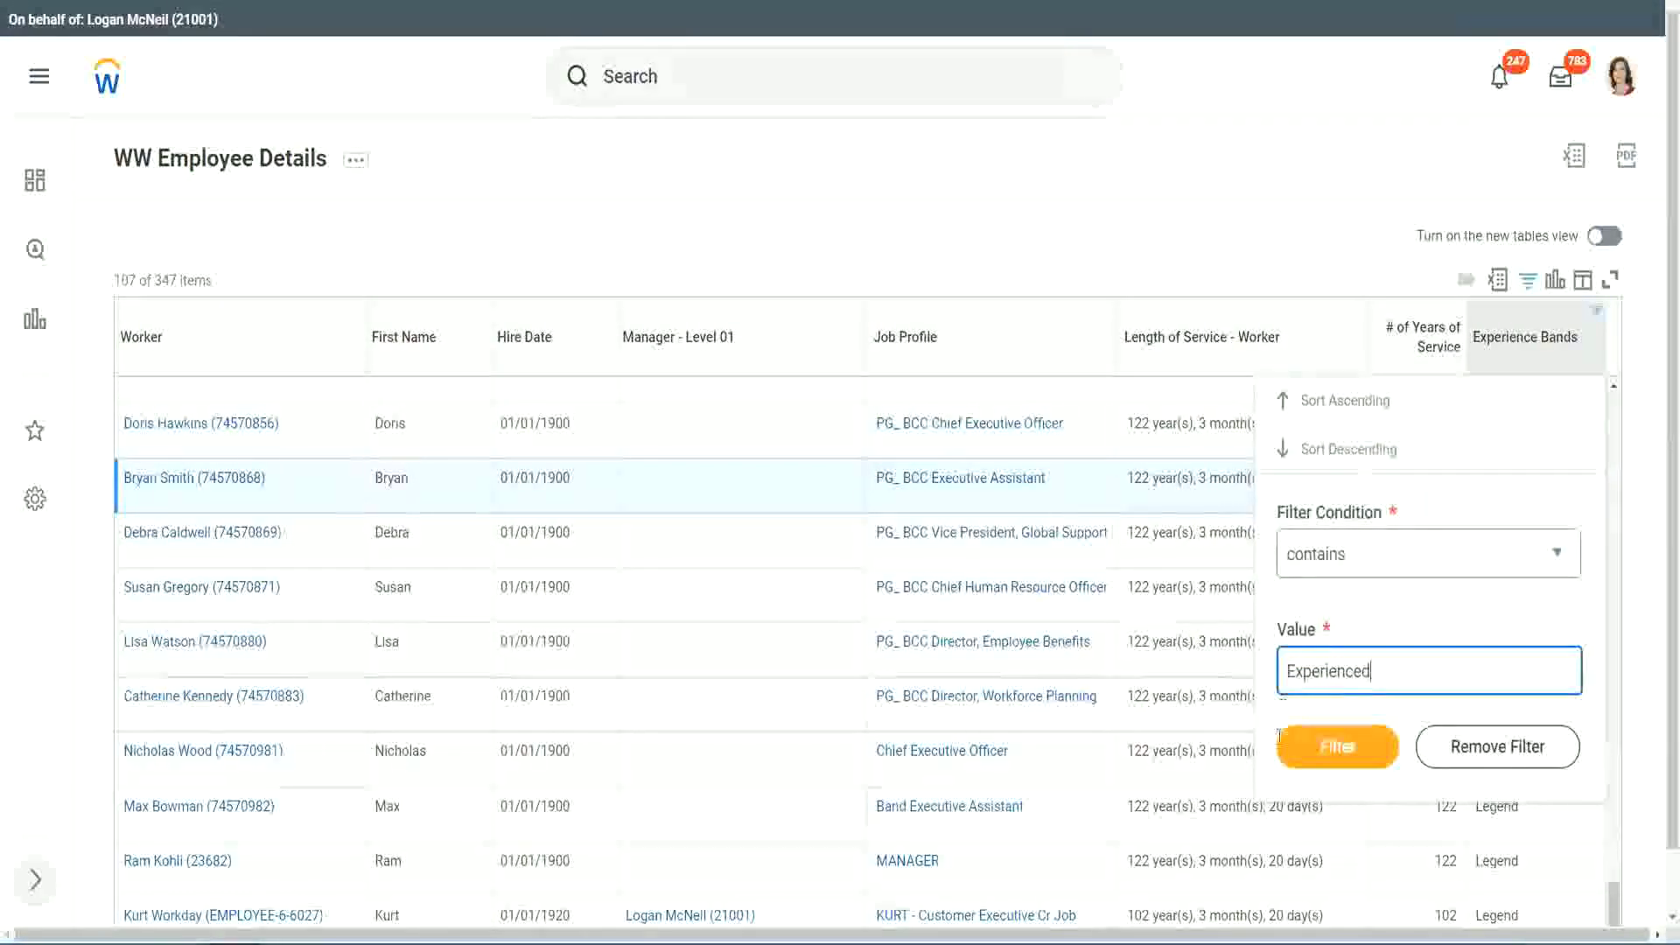
click(1349, 745)
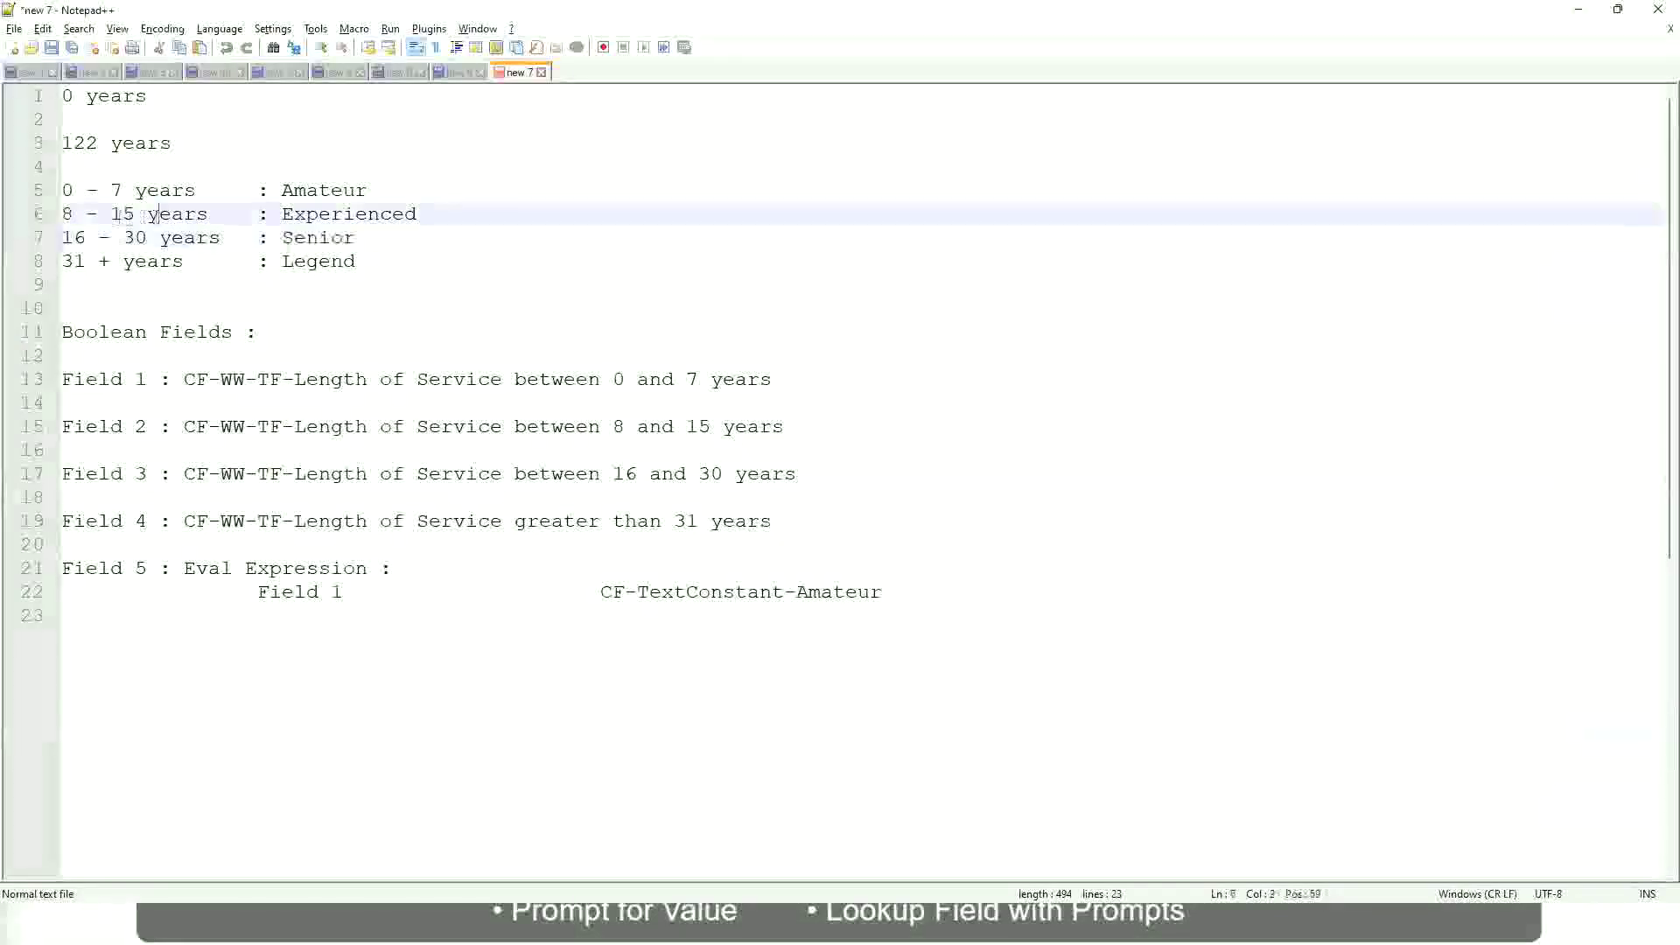
click(193, 215)
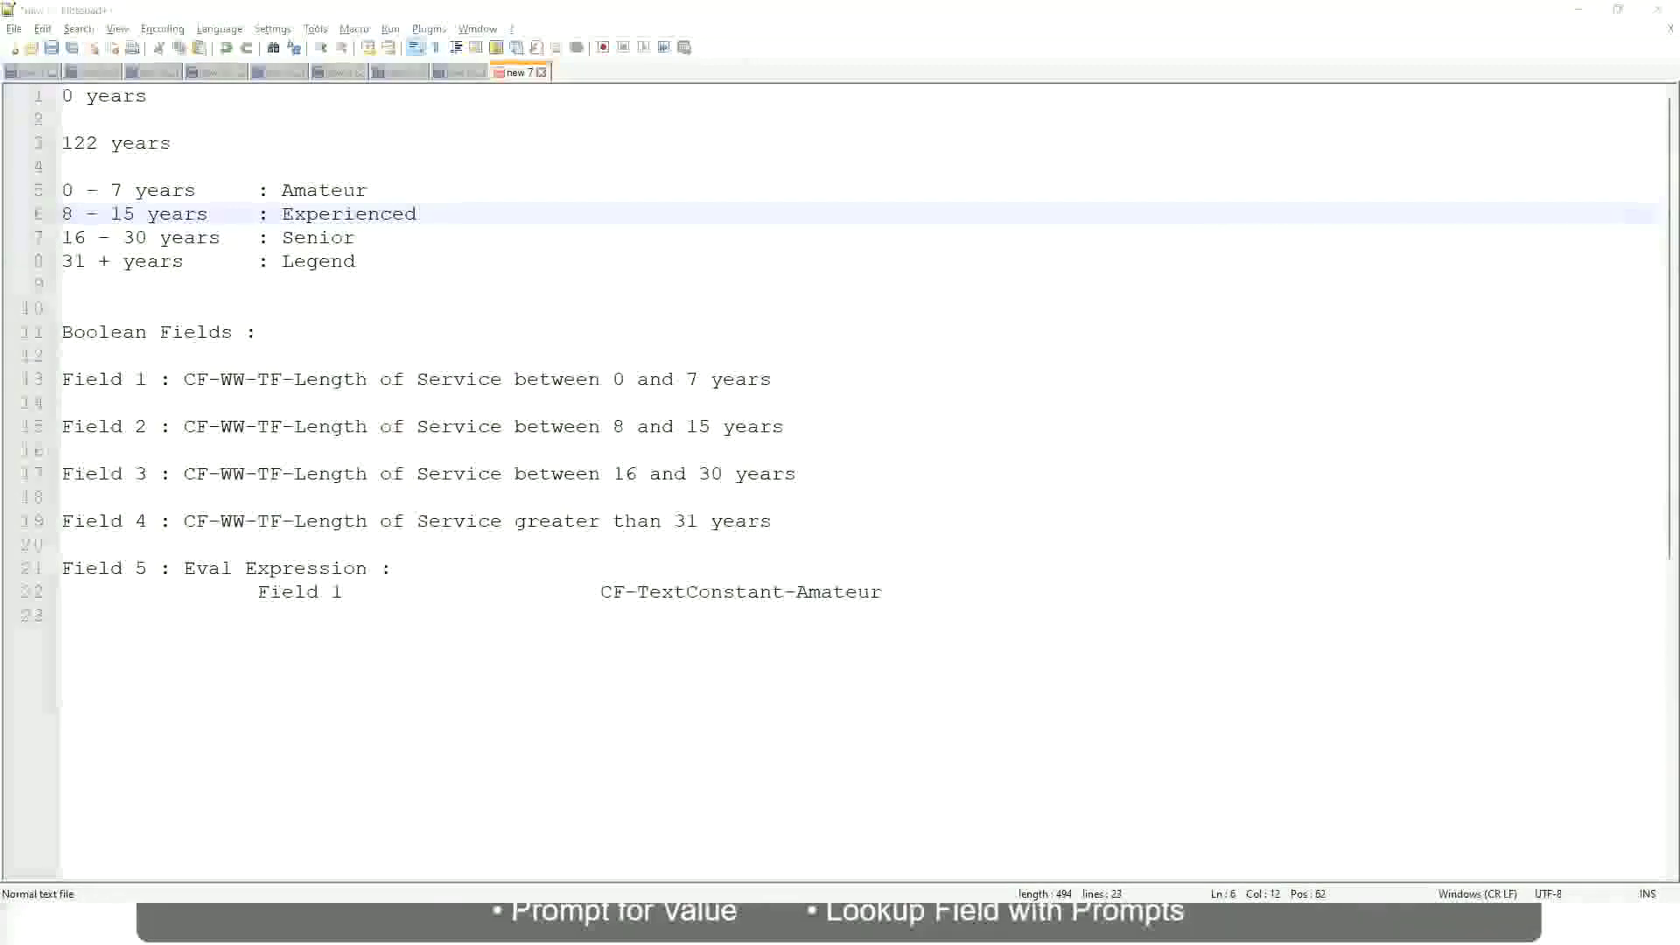
key(alt+Tab)
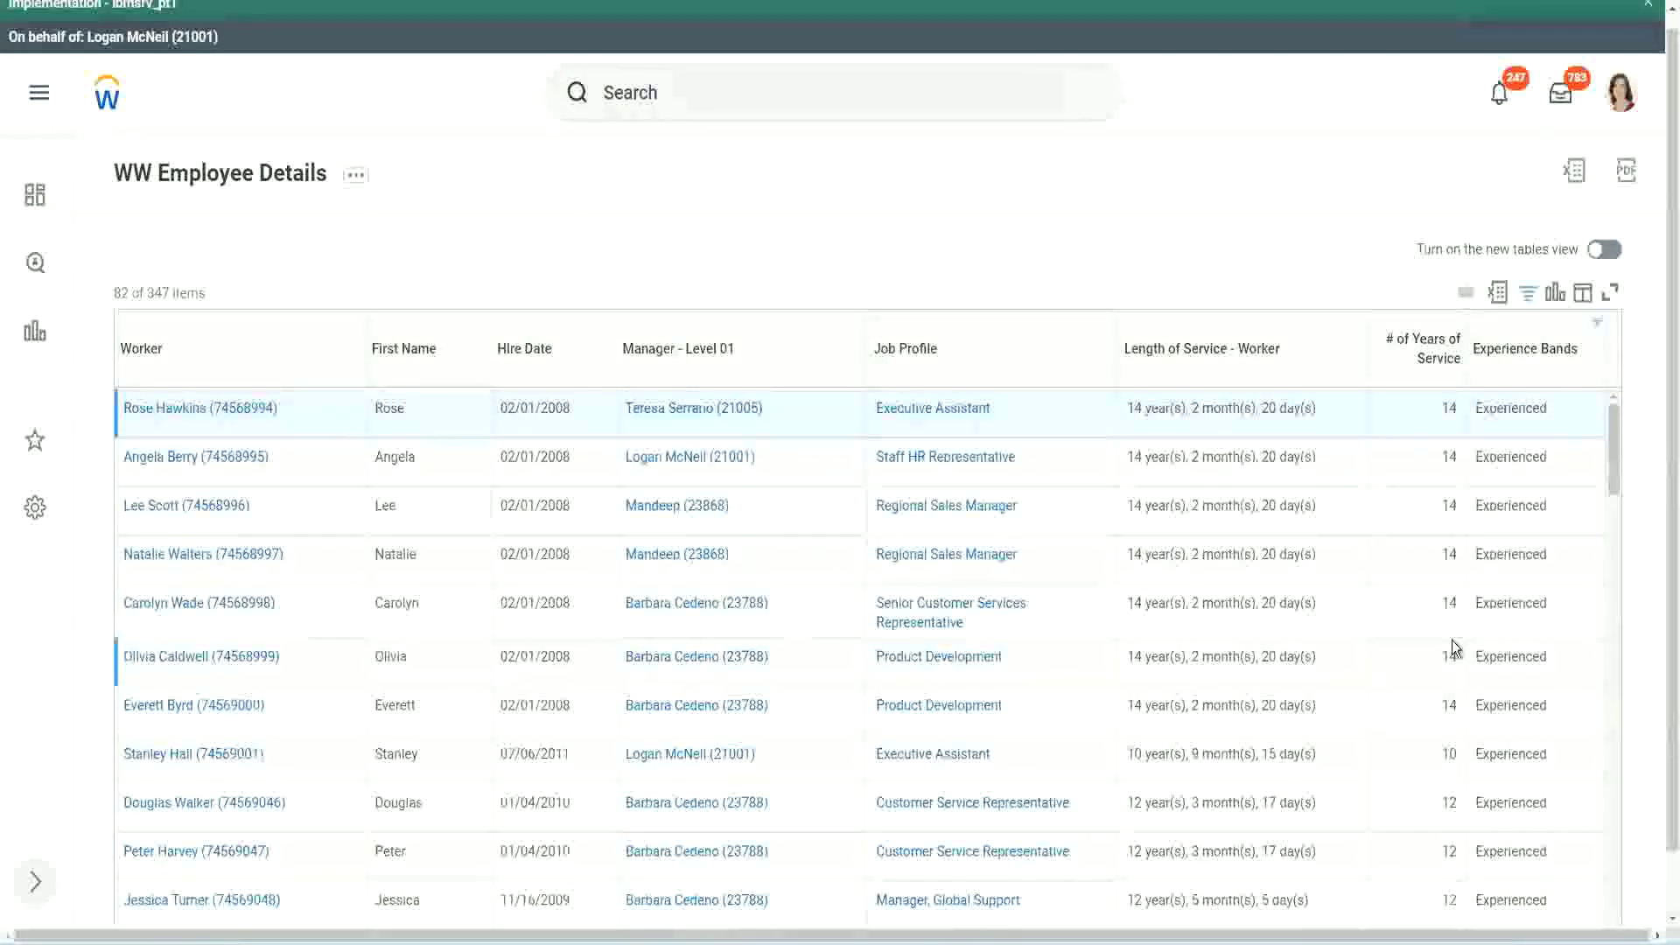
scroll(1452, 645, down, 4)
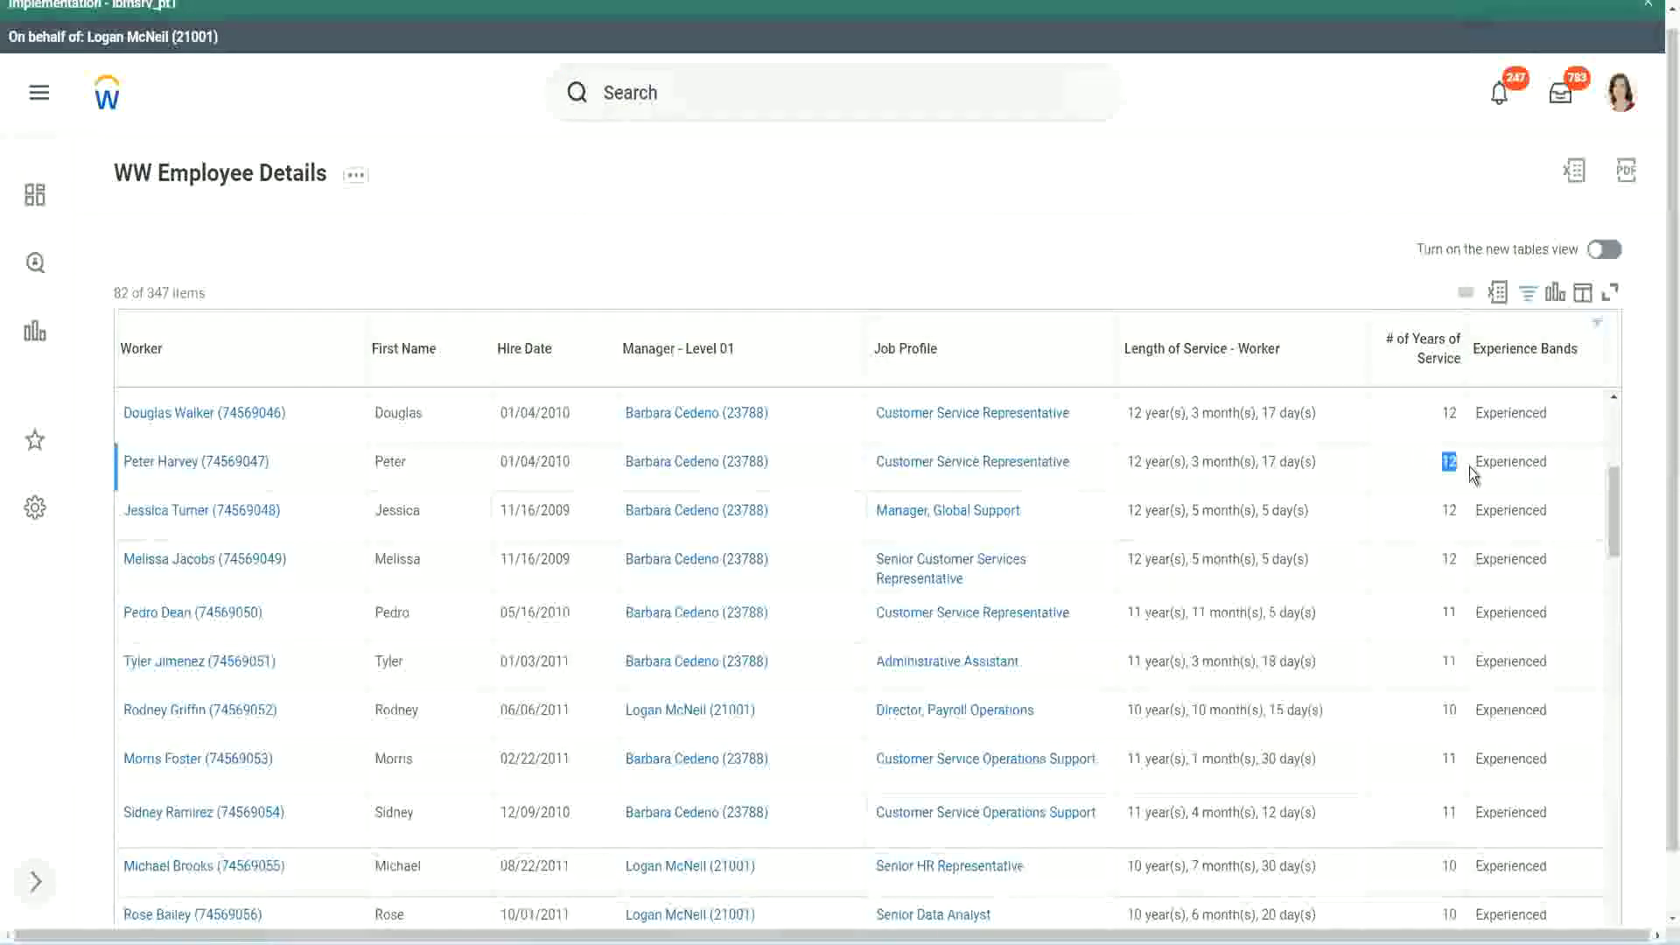
double_click(1509, 461)
scroll(1452, 604, down, 2)
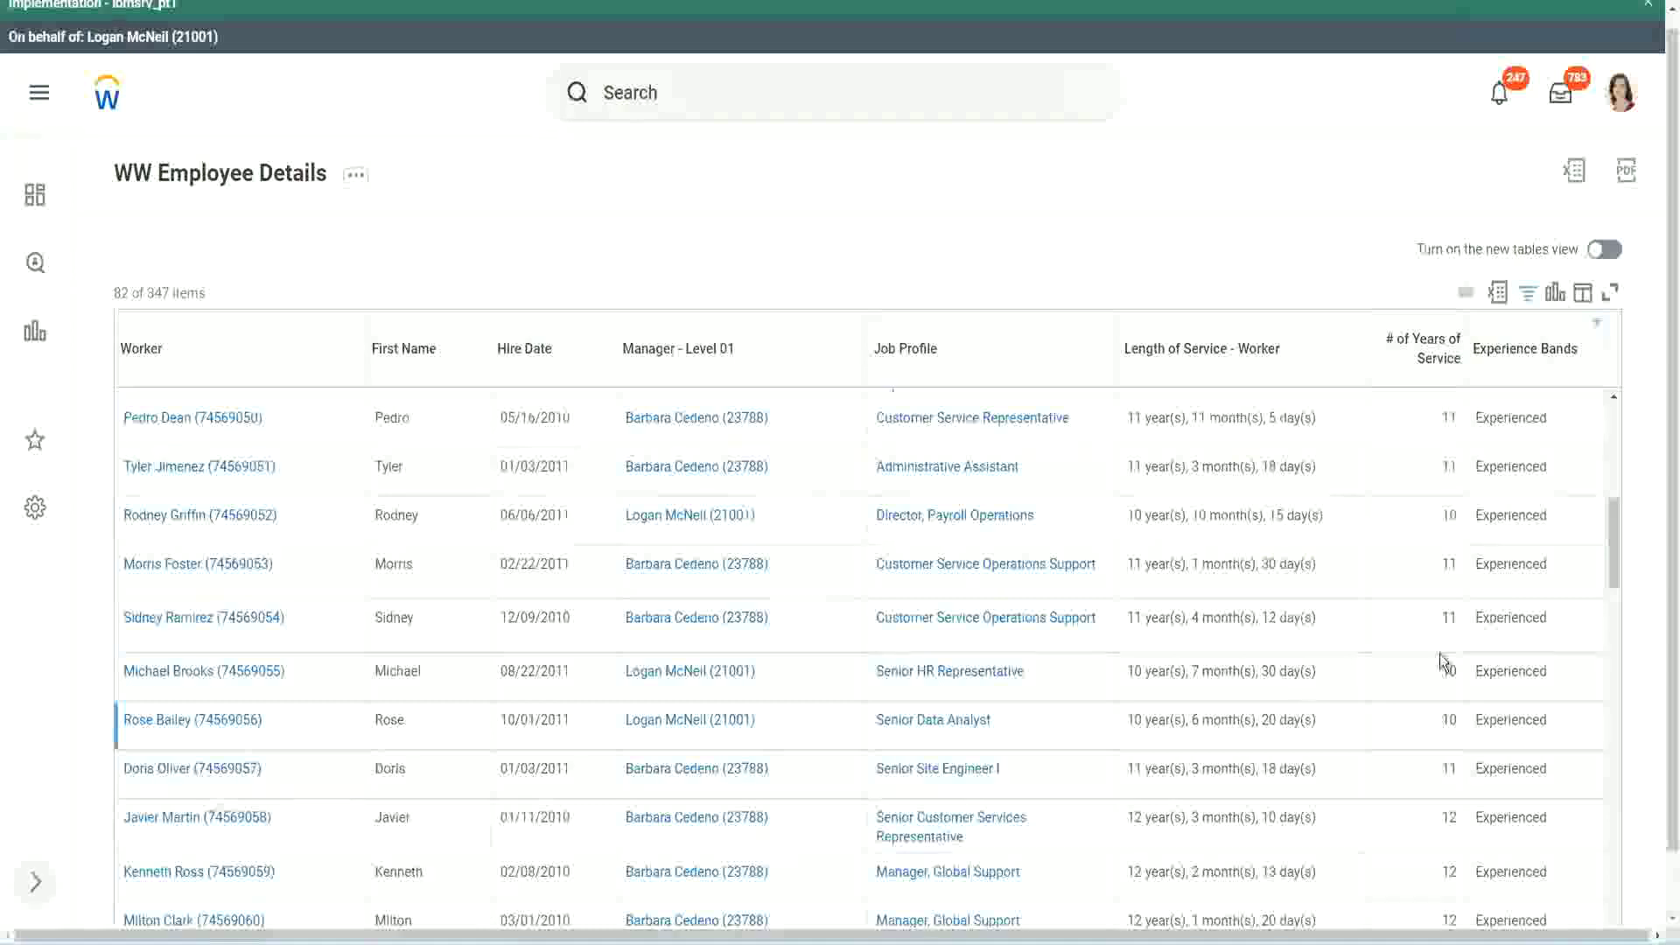
click(1448, 624)
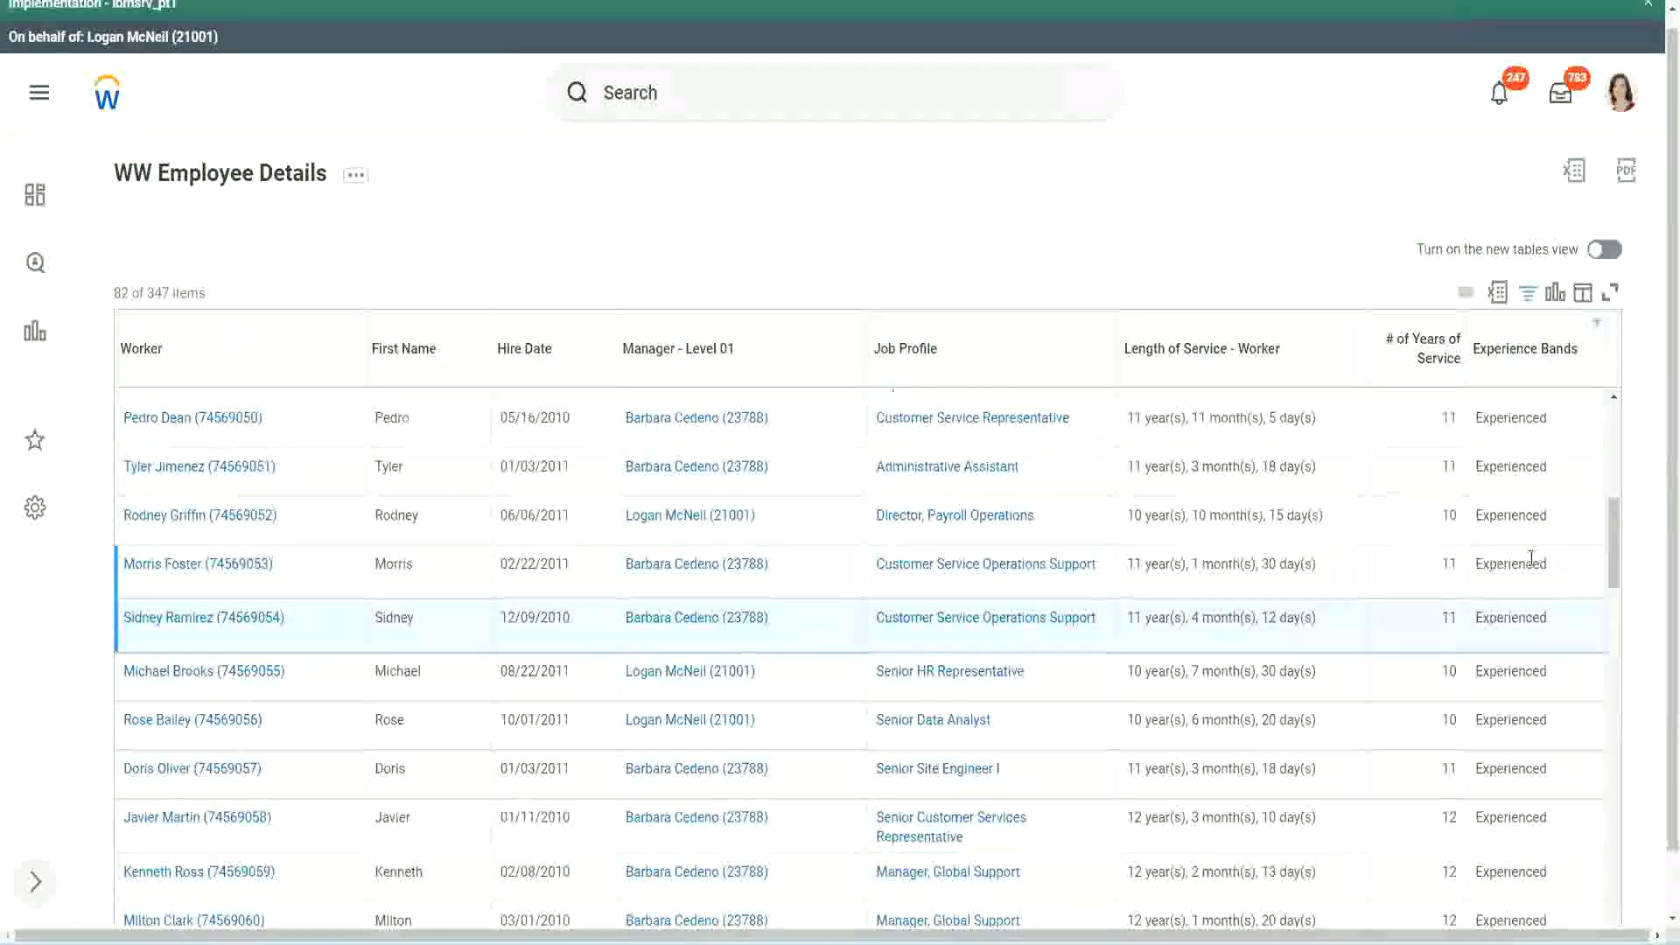
click(1491, 566)
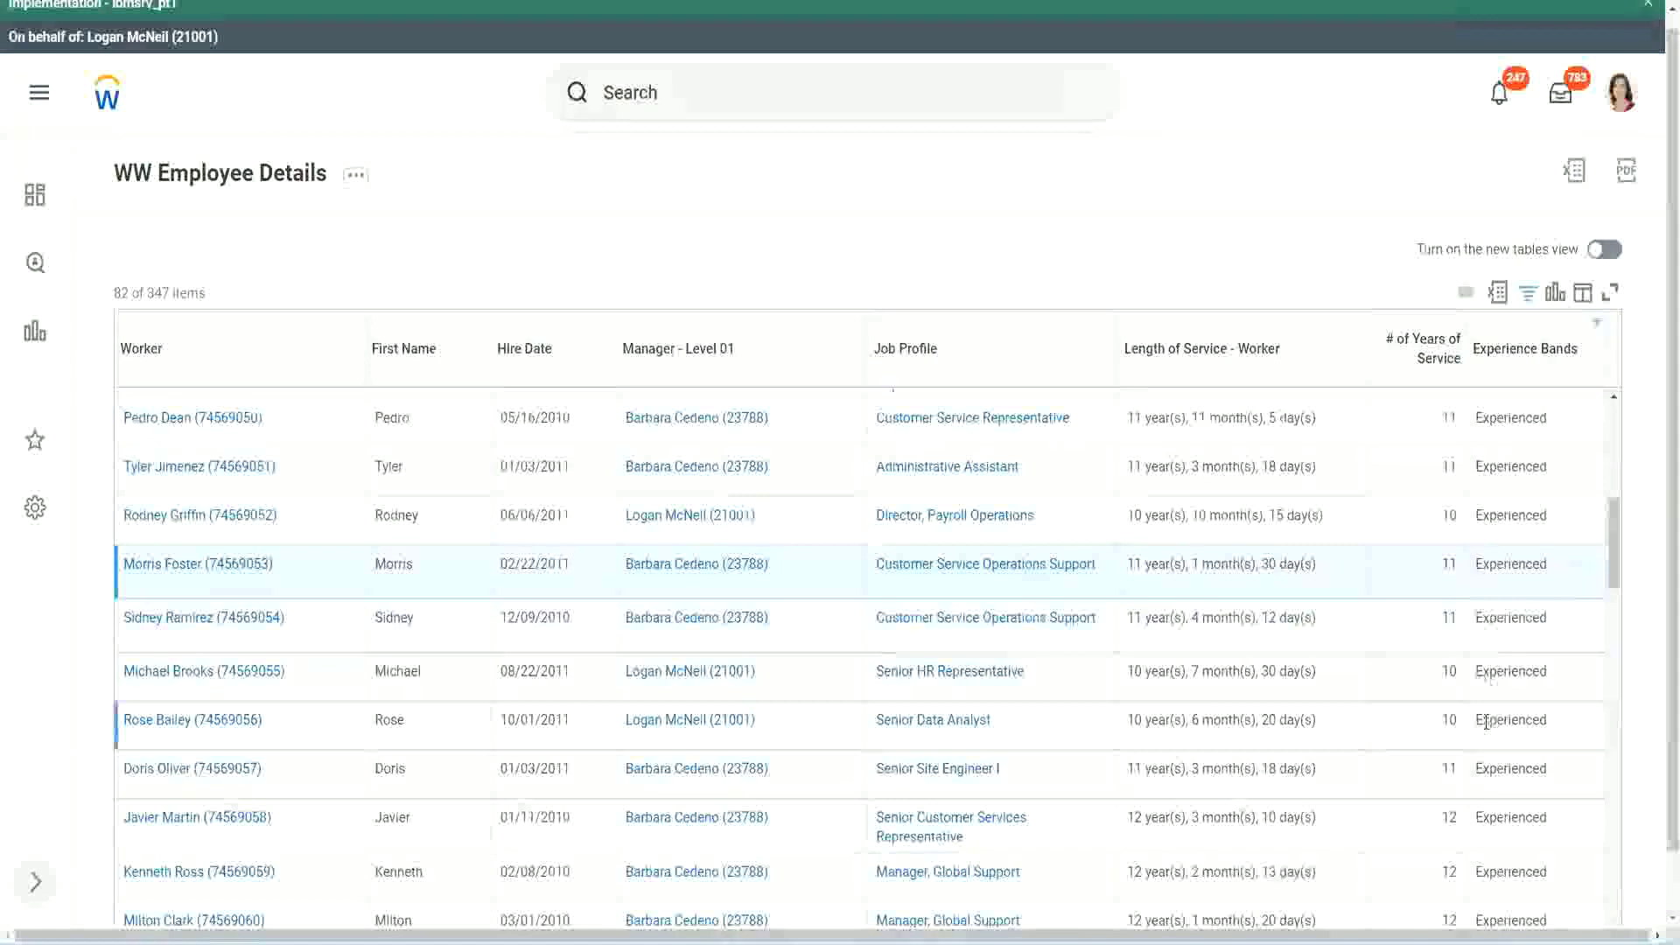
scroll(1487, 722, down, 5)
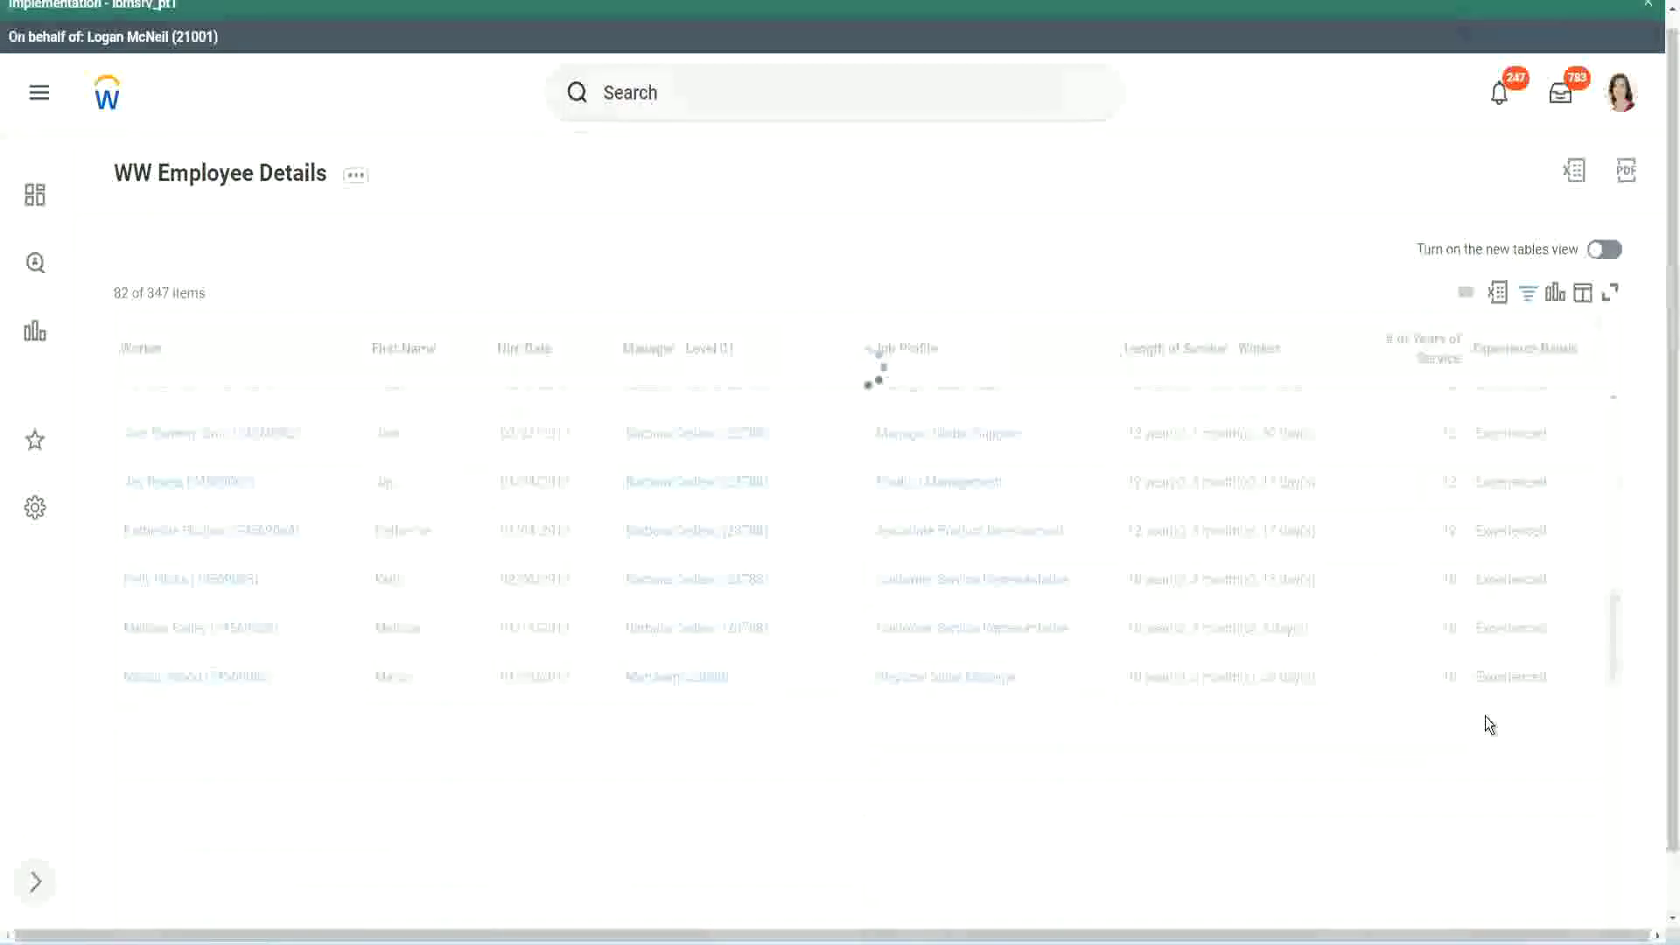